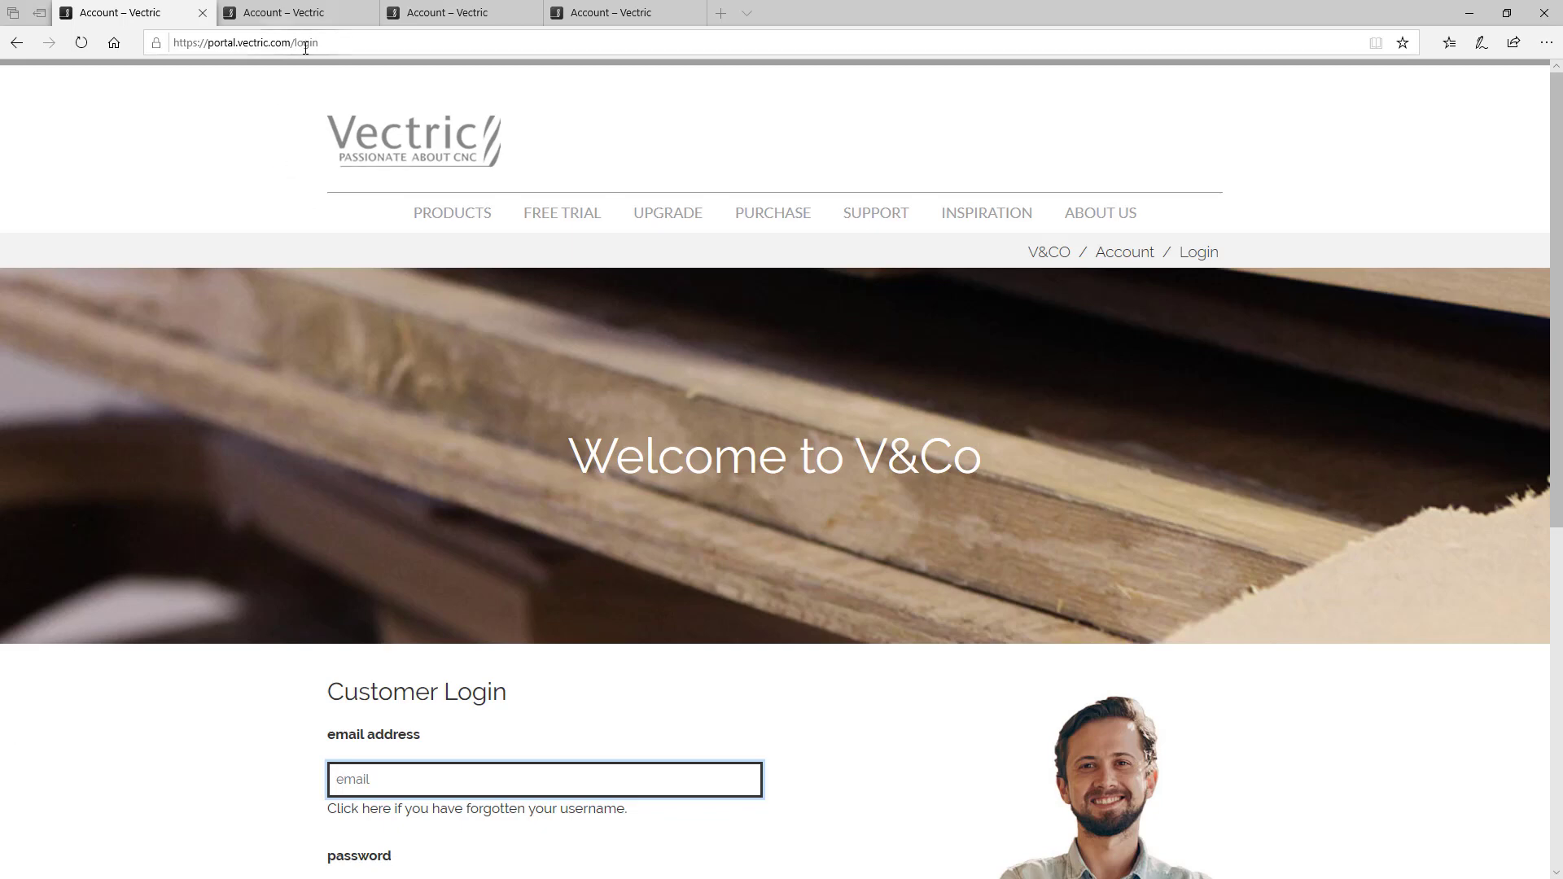
# Step: Scroll through the V&Co login page and the signed-in account page to review its sections
pyautogui.scroll(-3, 432, 554)
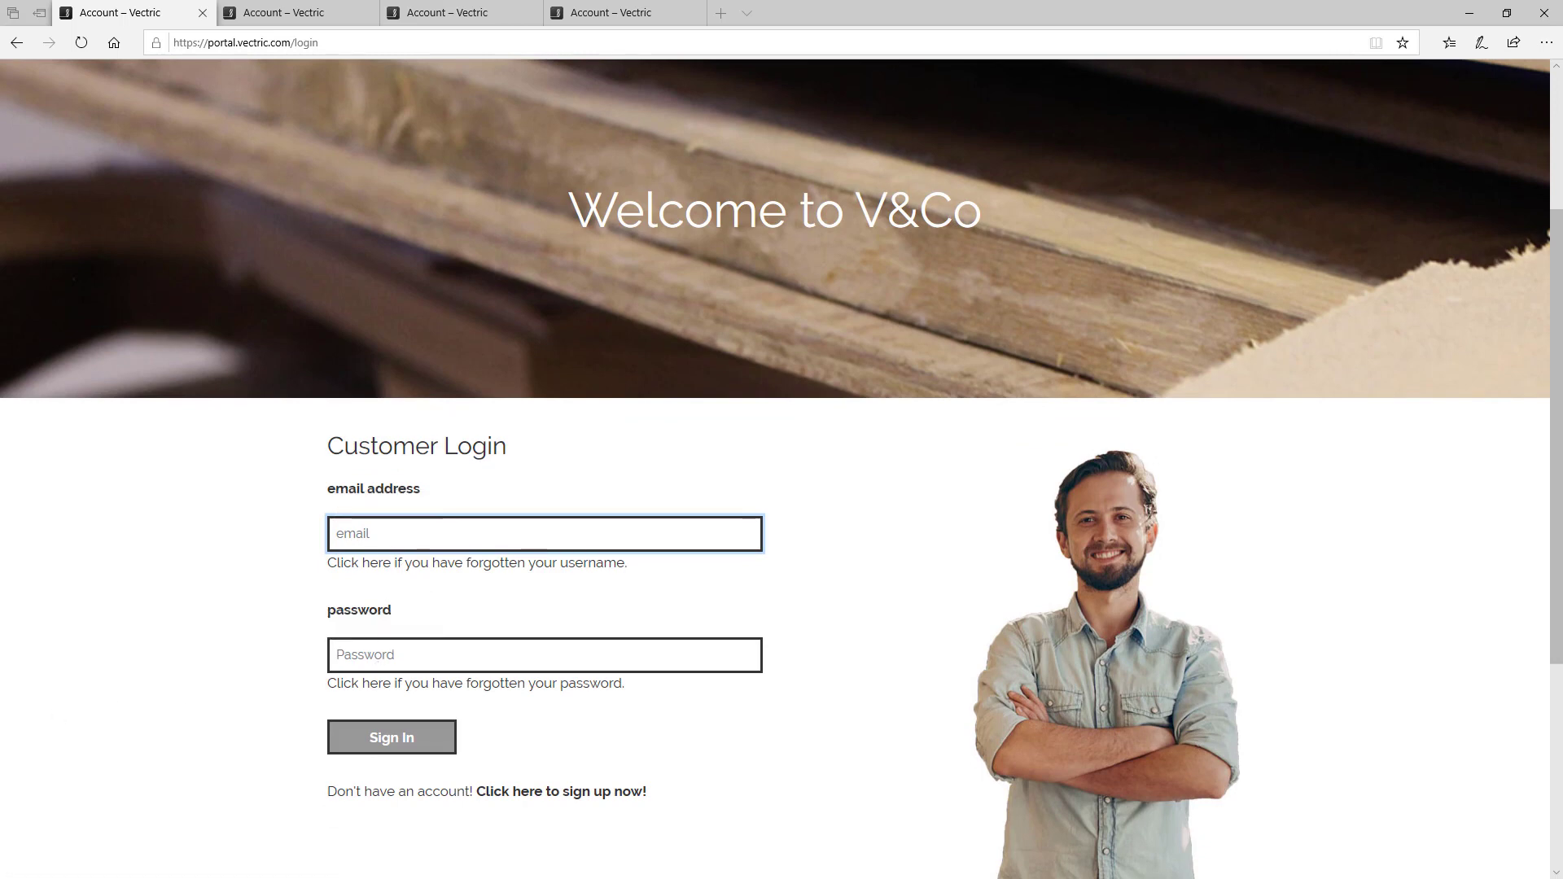
pyautogui.hotkey('ctrl', 'Tab')
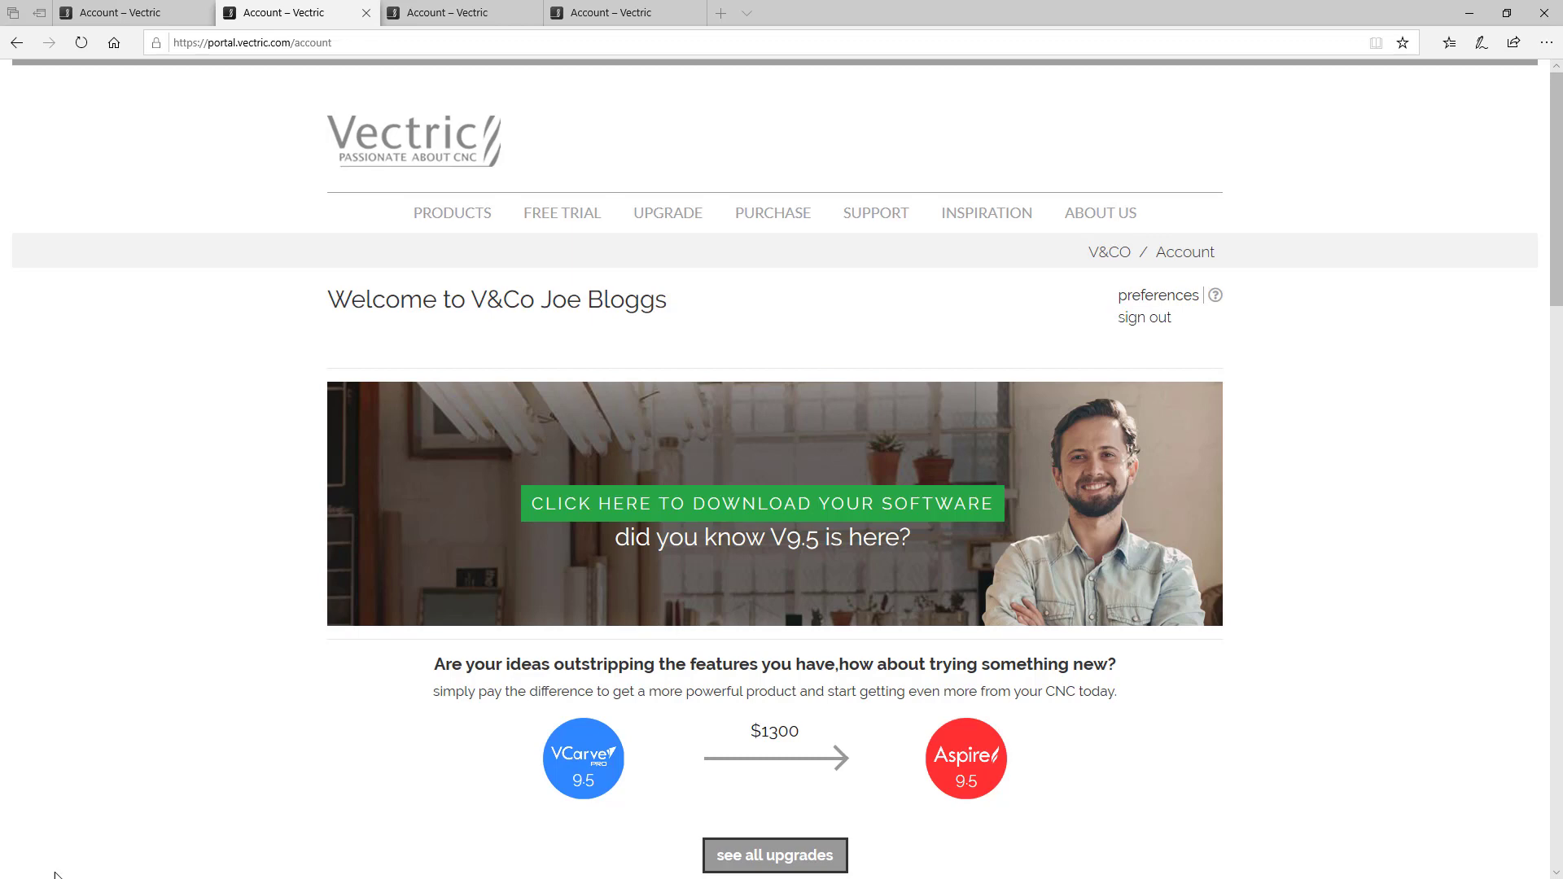
pyautogui.scroll(-2, 738, 641)
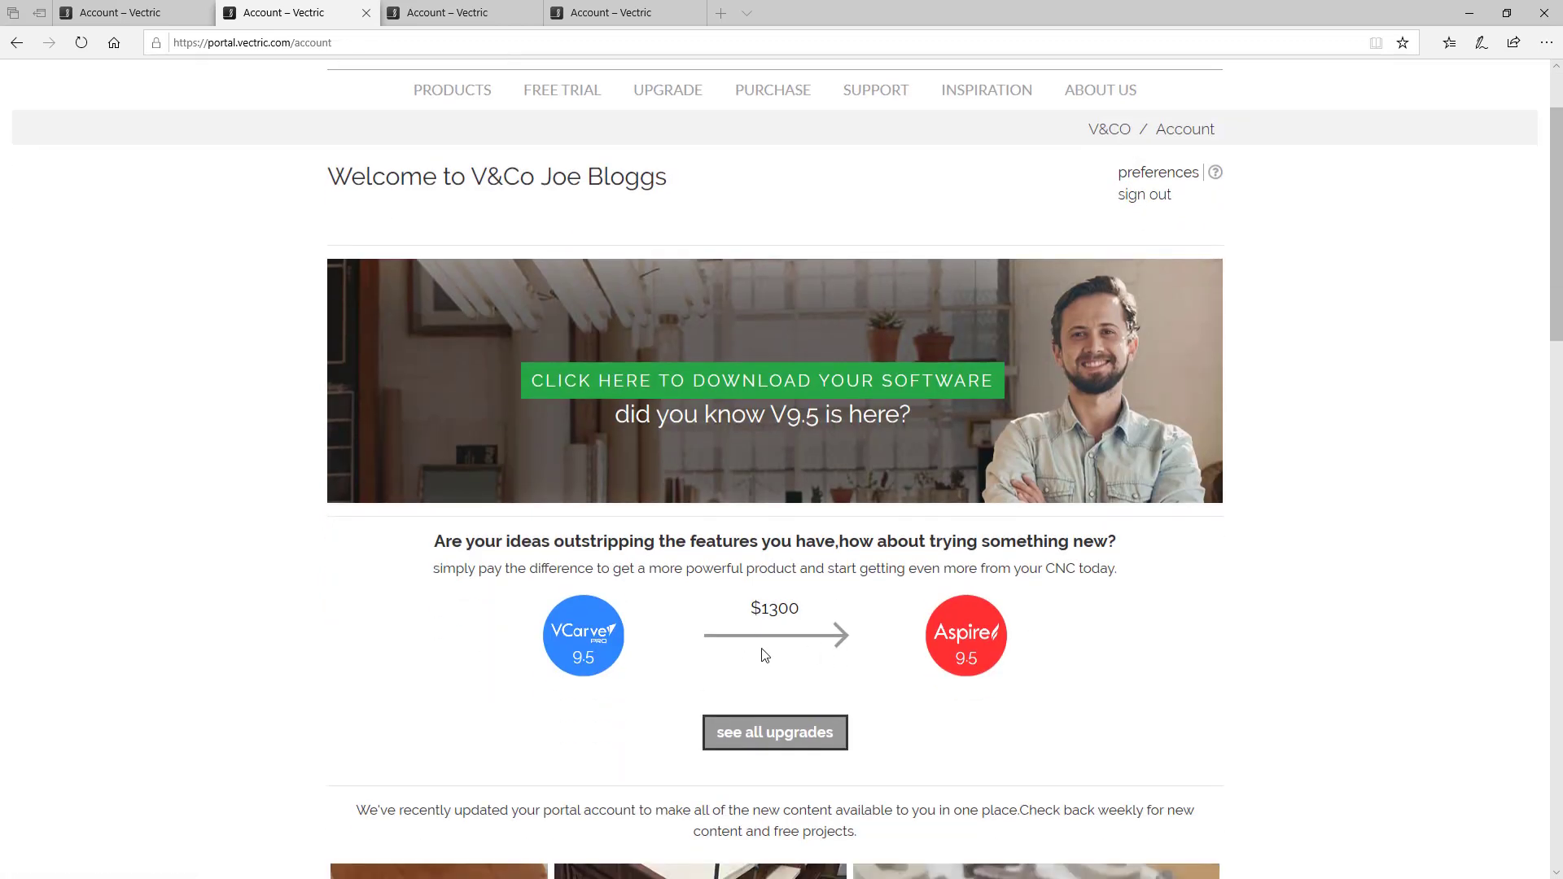
pyautogui.scroll(-5, 765, 655)
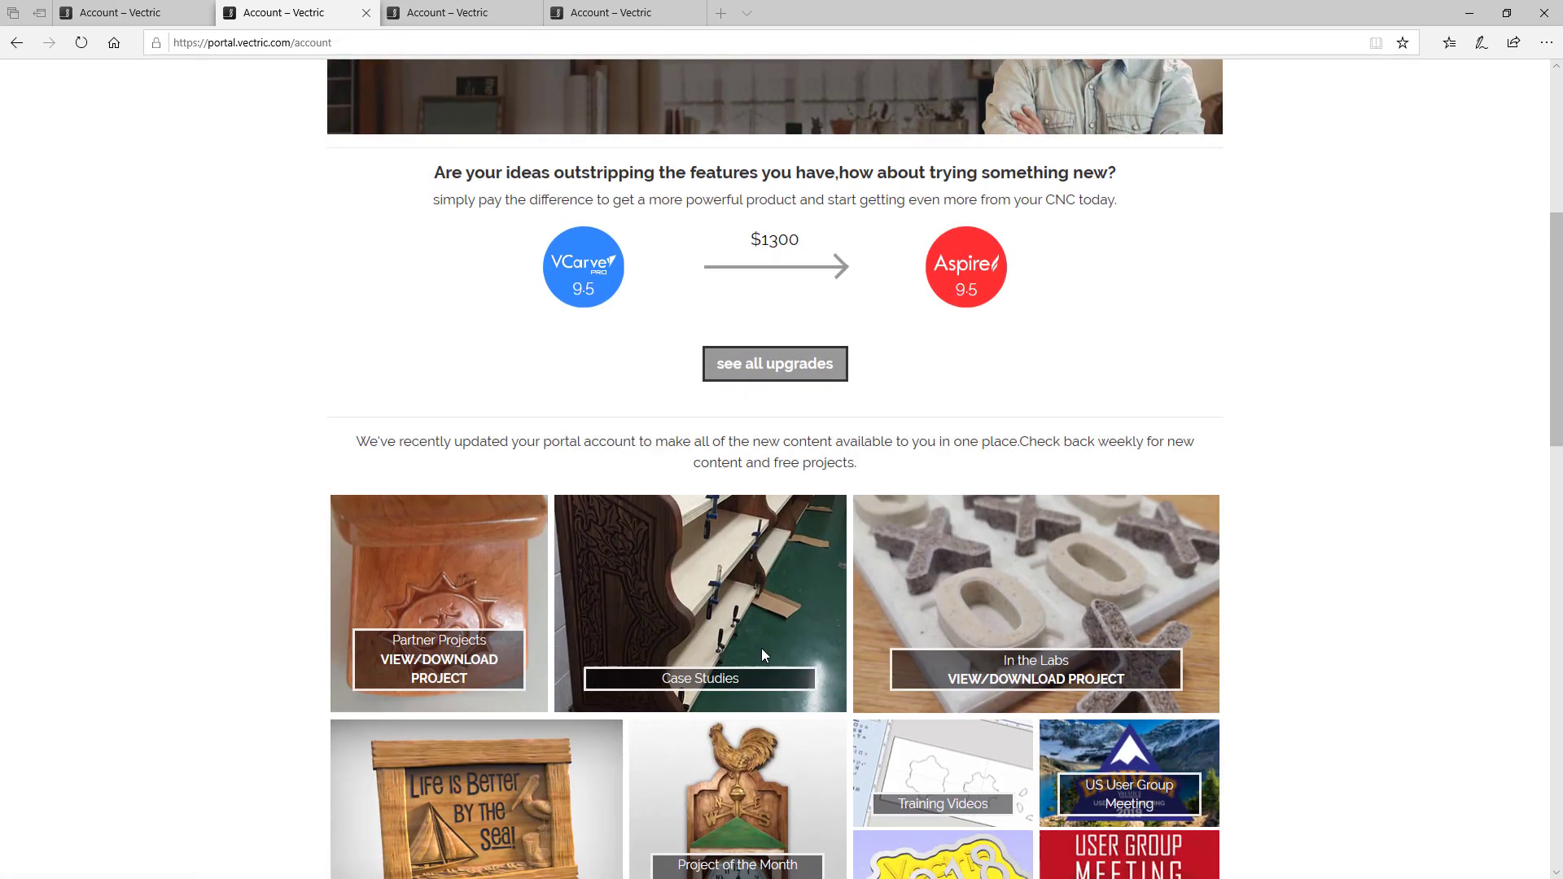
pyautogui.scroll(-3, 218, 743)
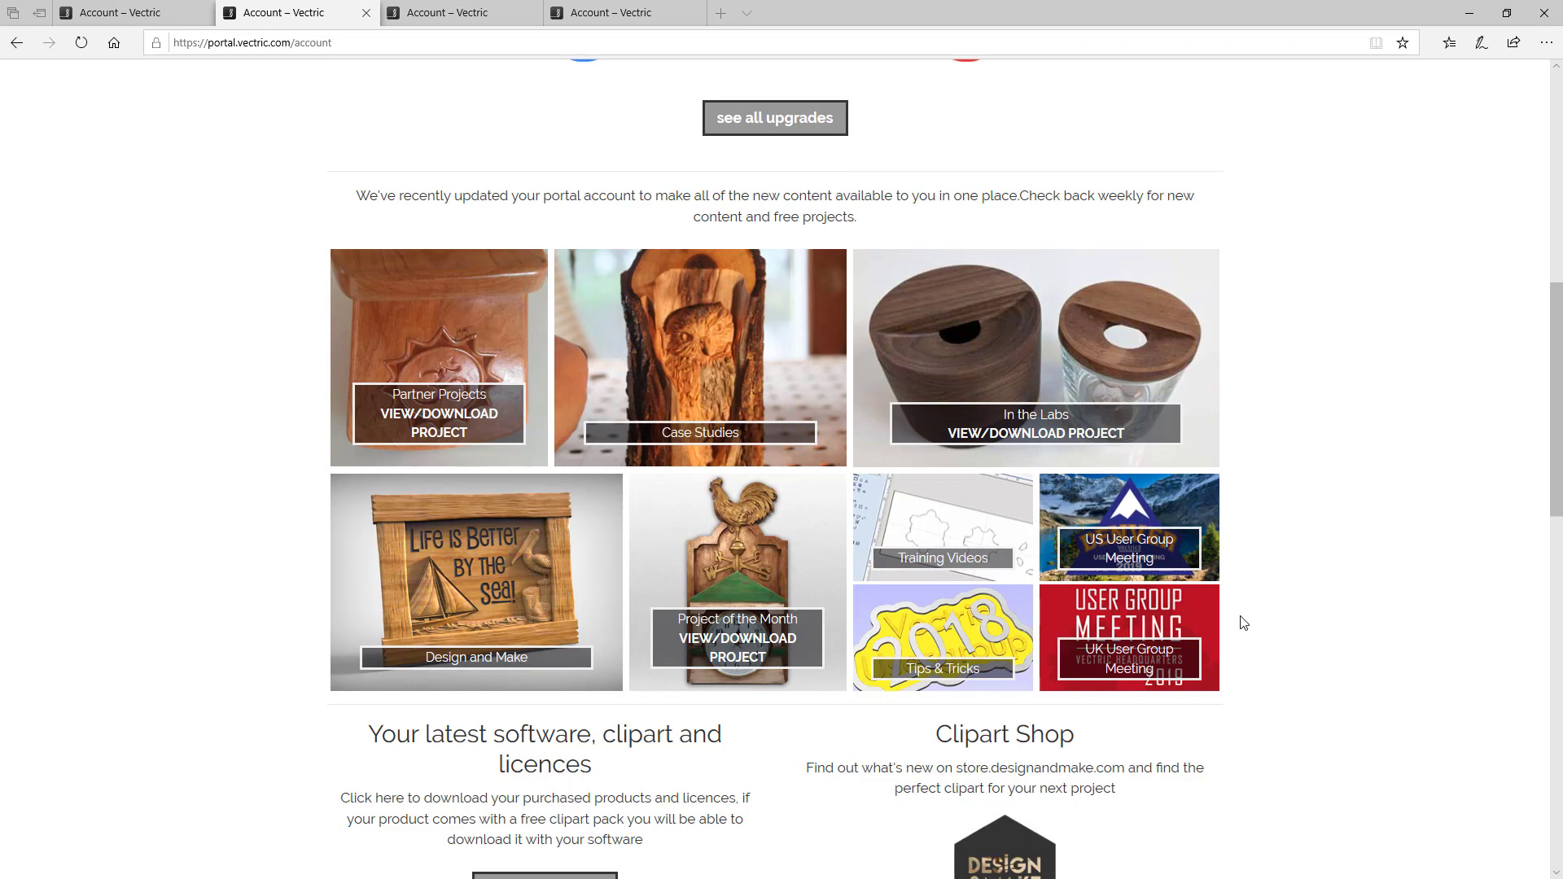
pyautogui.scroll(-4, 1114, 814)
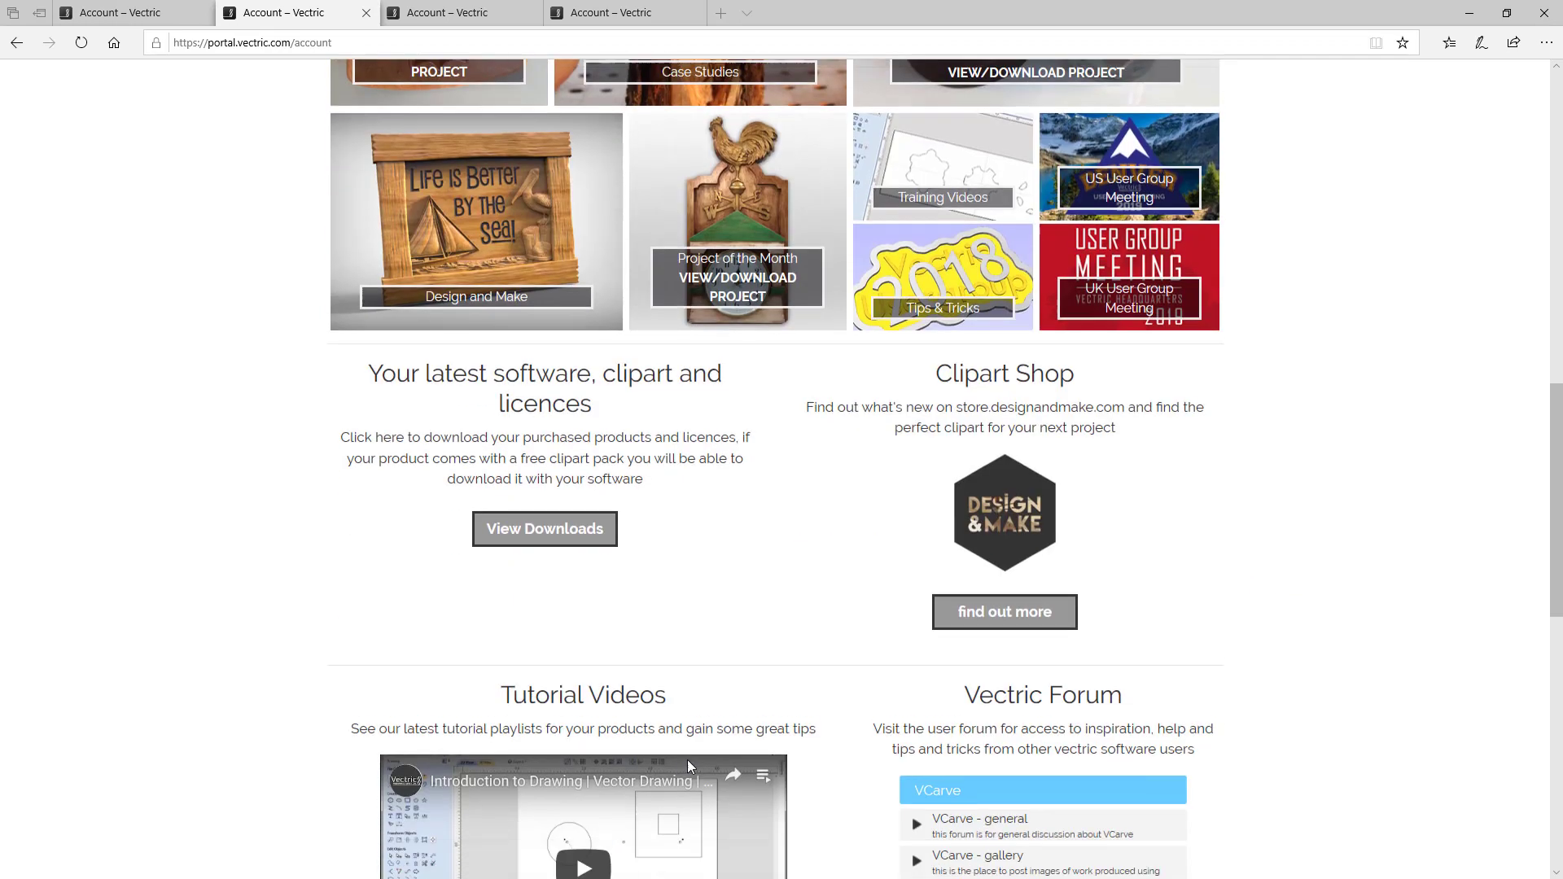
# Step: Open the software downloads page and the licence and download page for Aspire 9.5
pyautogui.click(554, 530)
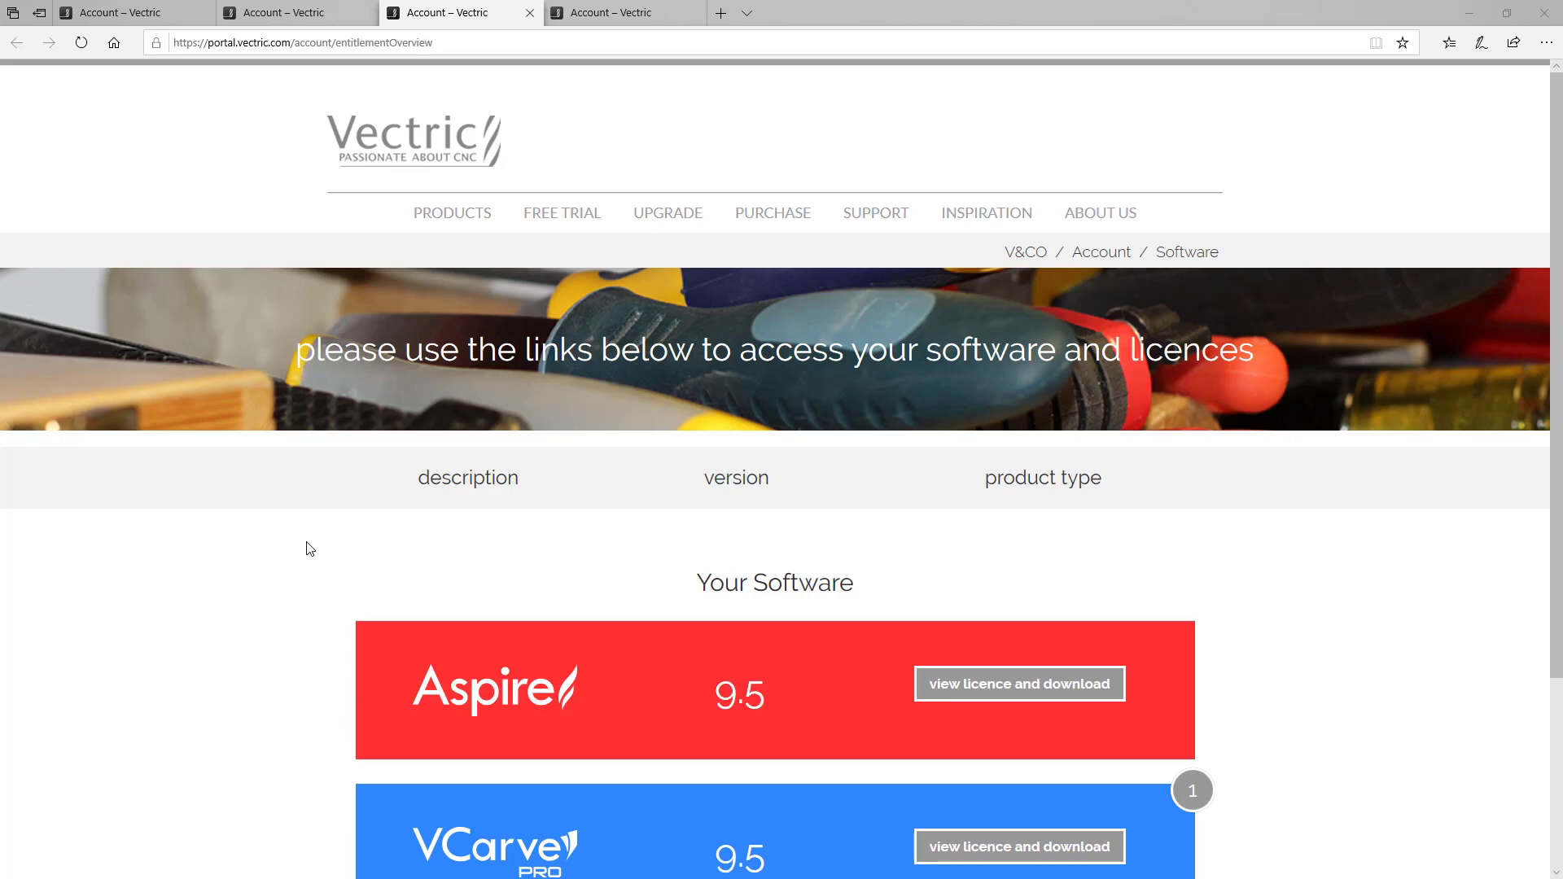
pyautogui.scroll(-2, 309, 548)
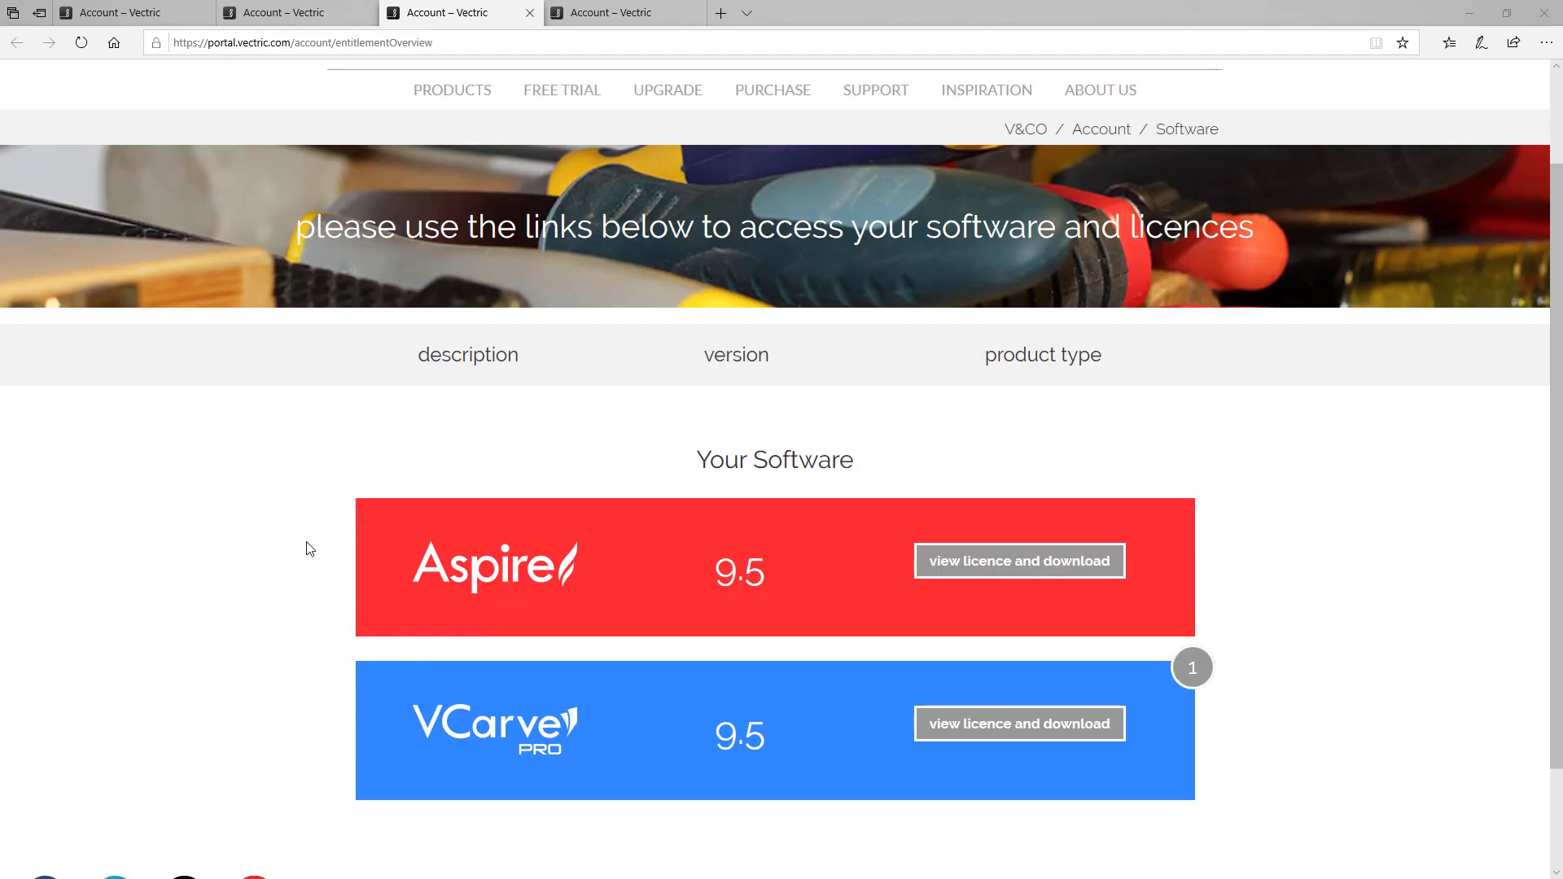
pyautogui.click(1191, 670)
pyautogui.click(1193, 669)
pyautogui.click(1023, 574)
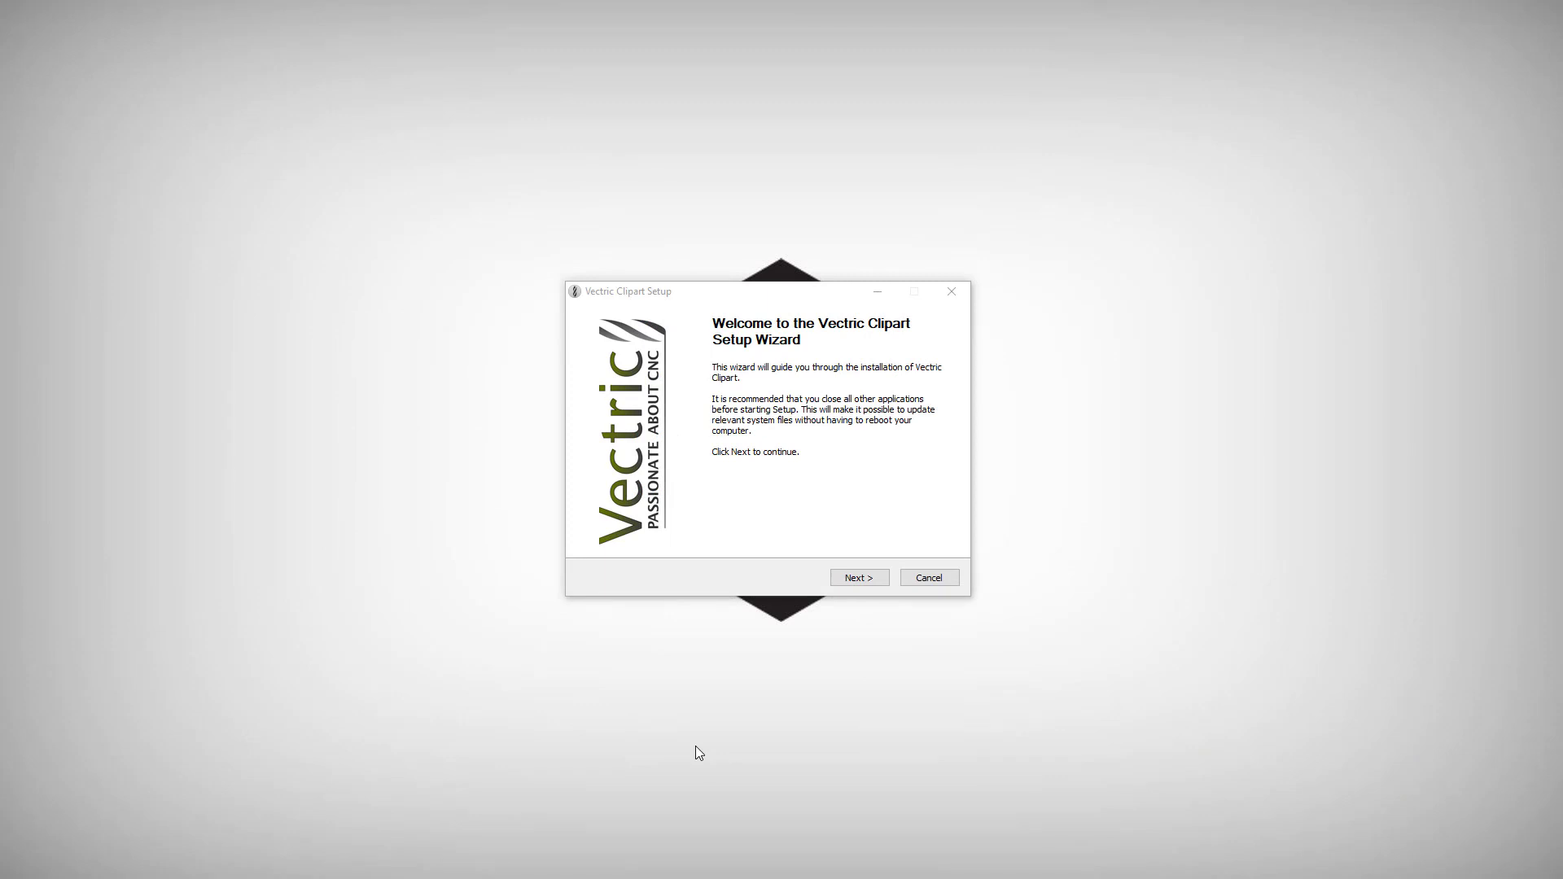
# Step: Install the Vectric Clipart pack, accepting the licence agreement and dismissing the completion notice
pyautogui.click(878, 579)
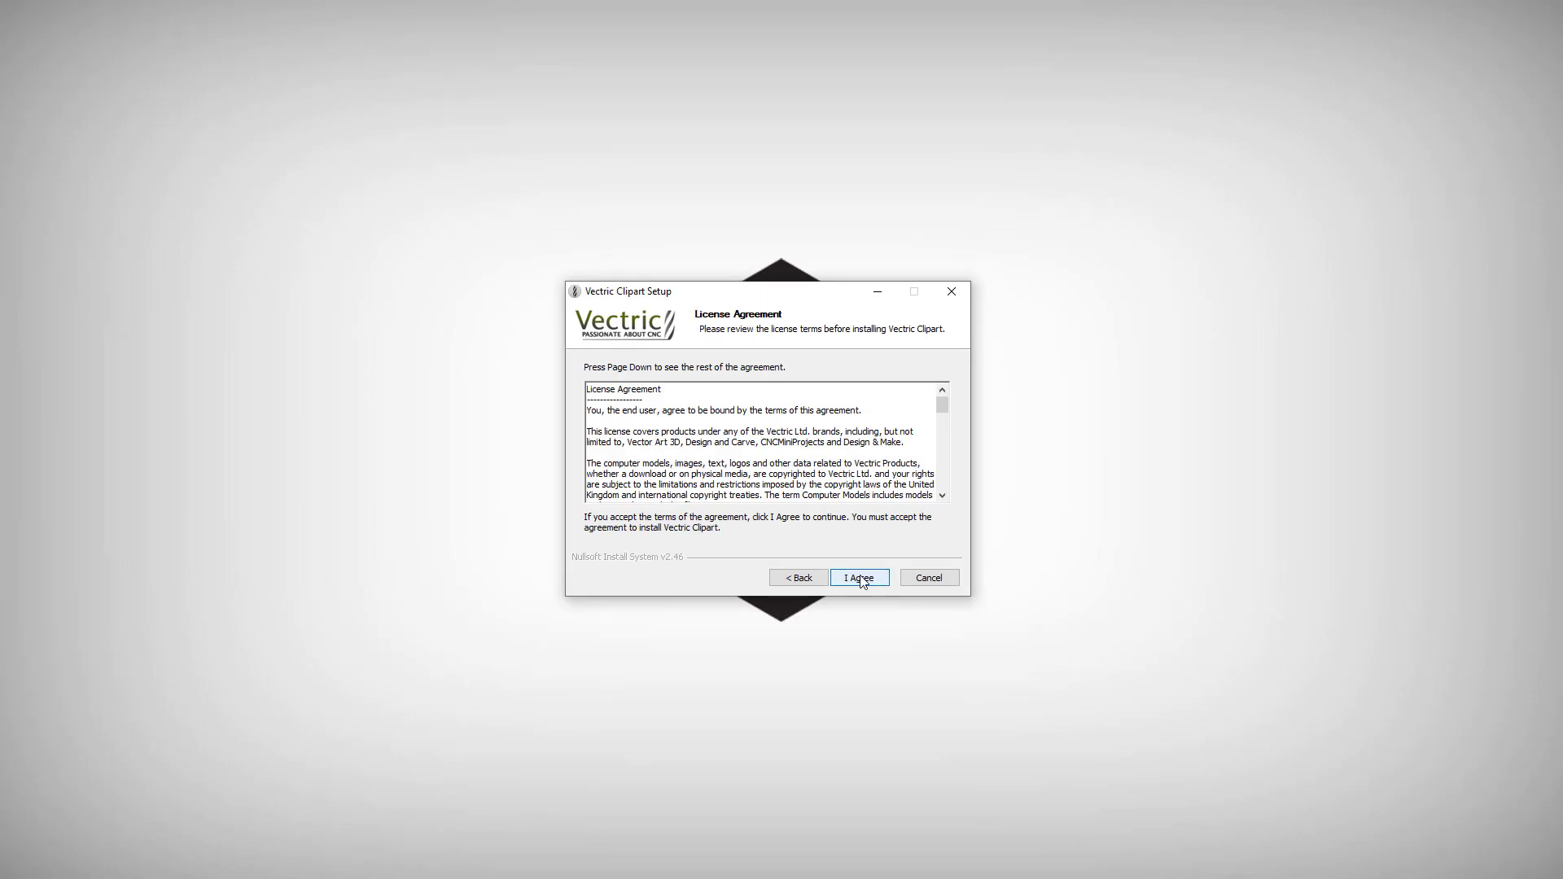
pyautogui.click(861, 579)
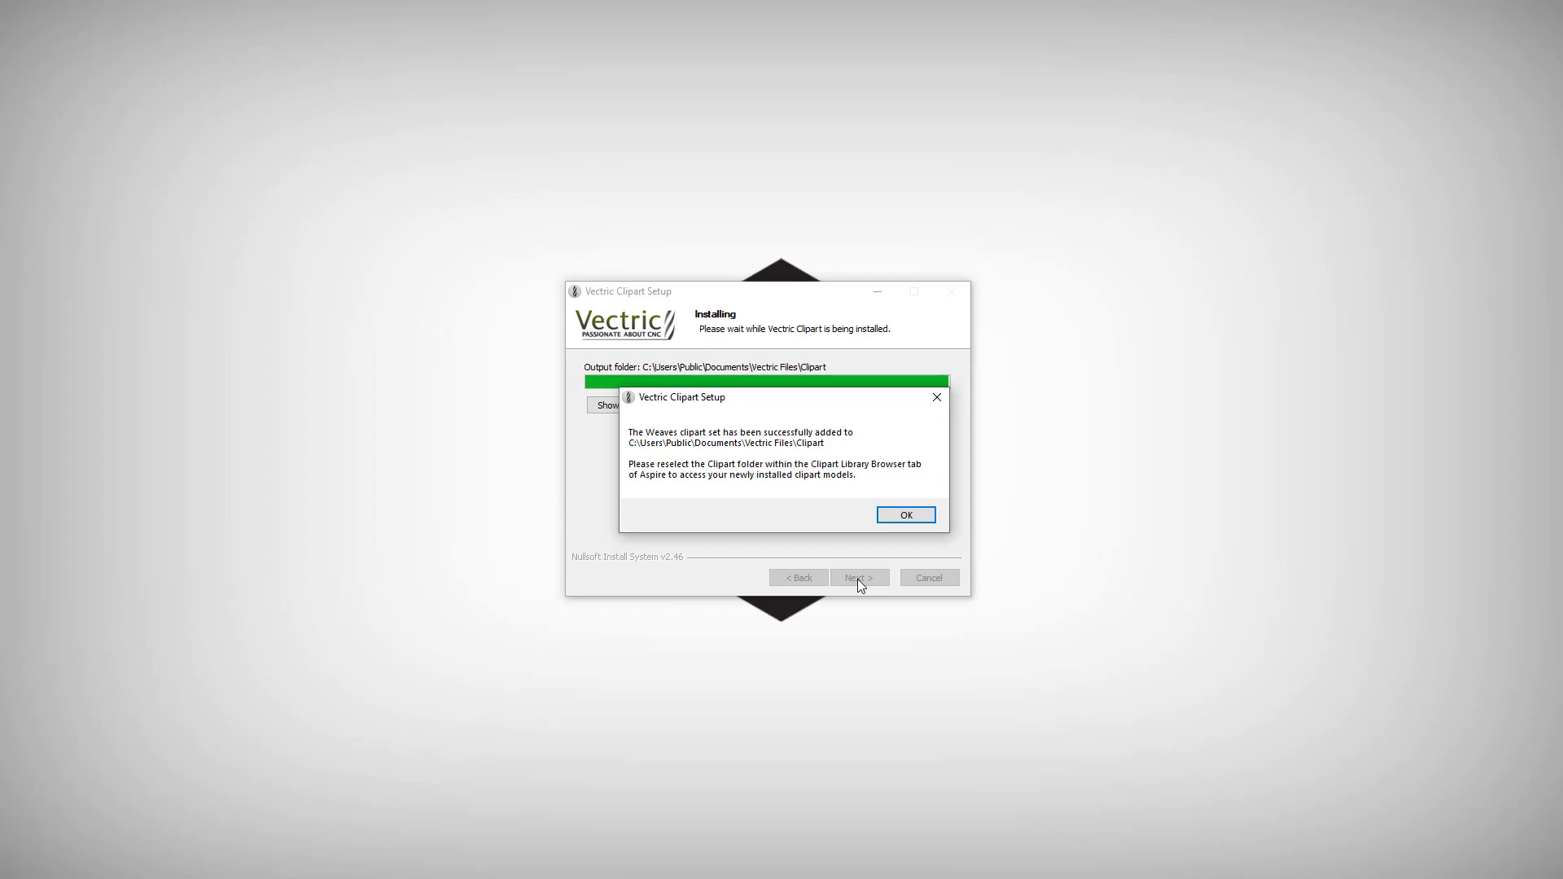
pyautogui.click(903, 516)
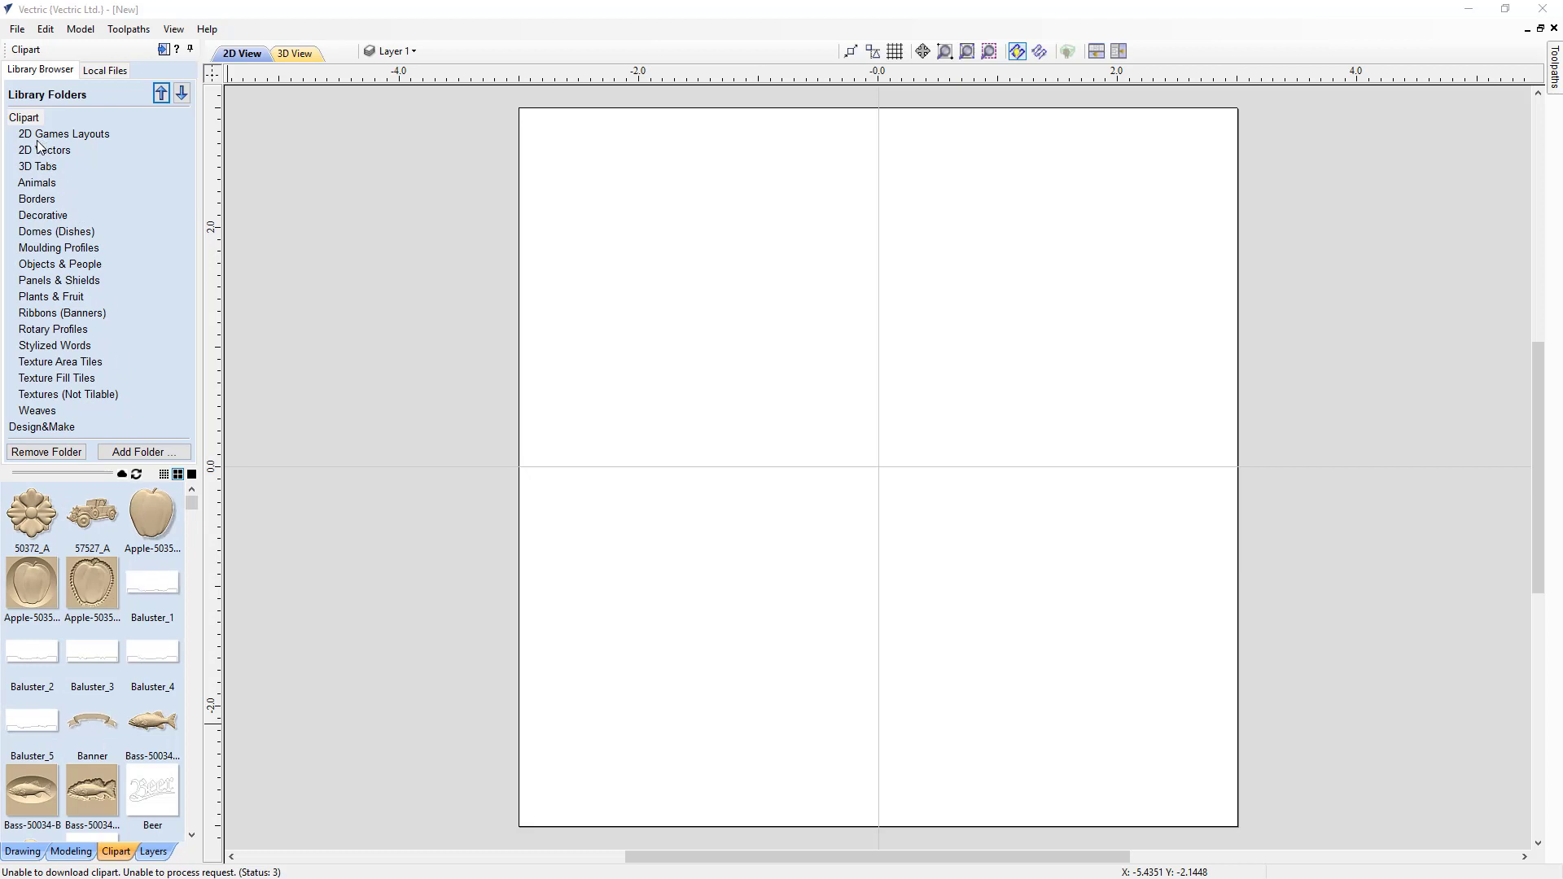
# Step: Browse the 3D Tabs and Decorative clipart folders and refresh the 3D Tabs listing
pyautogui.click(39, 167)
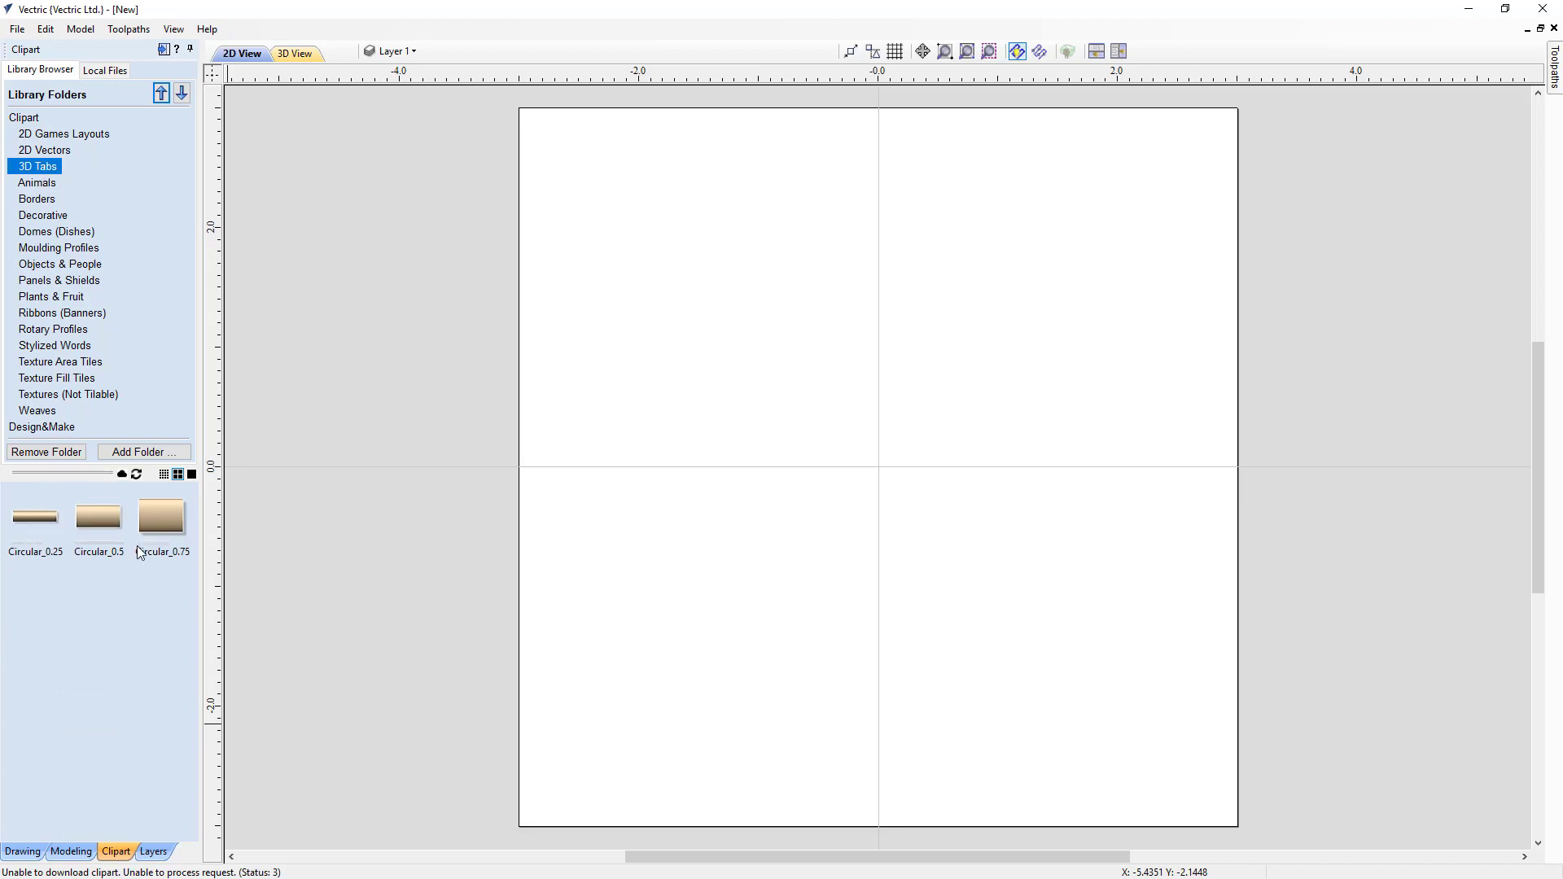
pyautogui.click(54, 217)
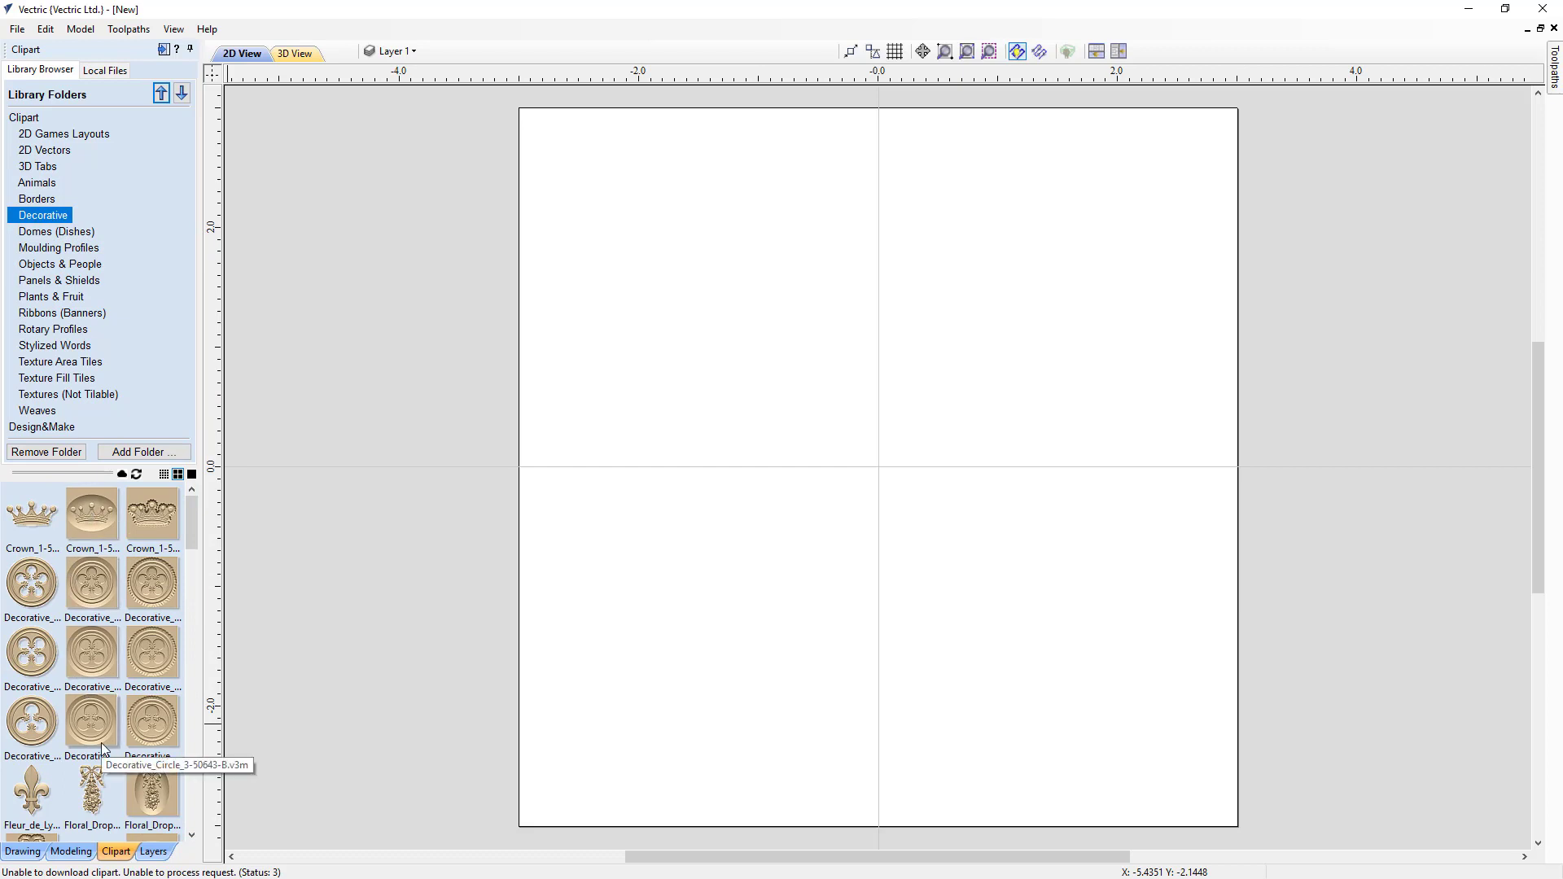
pyautogui.click(36, 168)
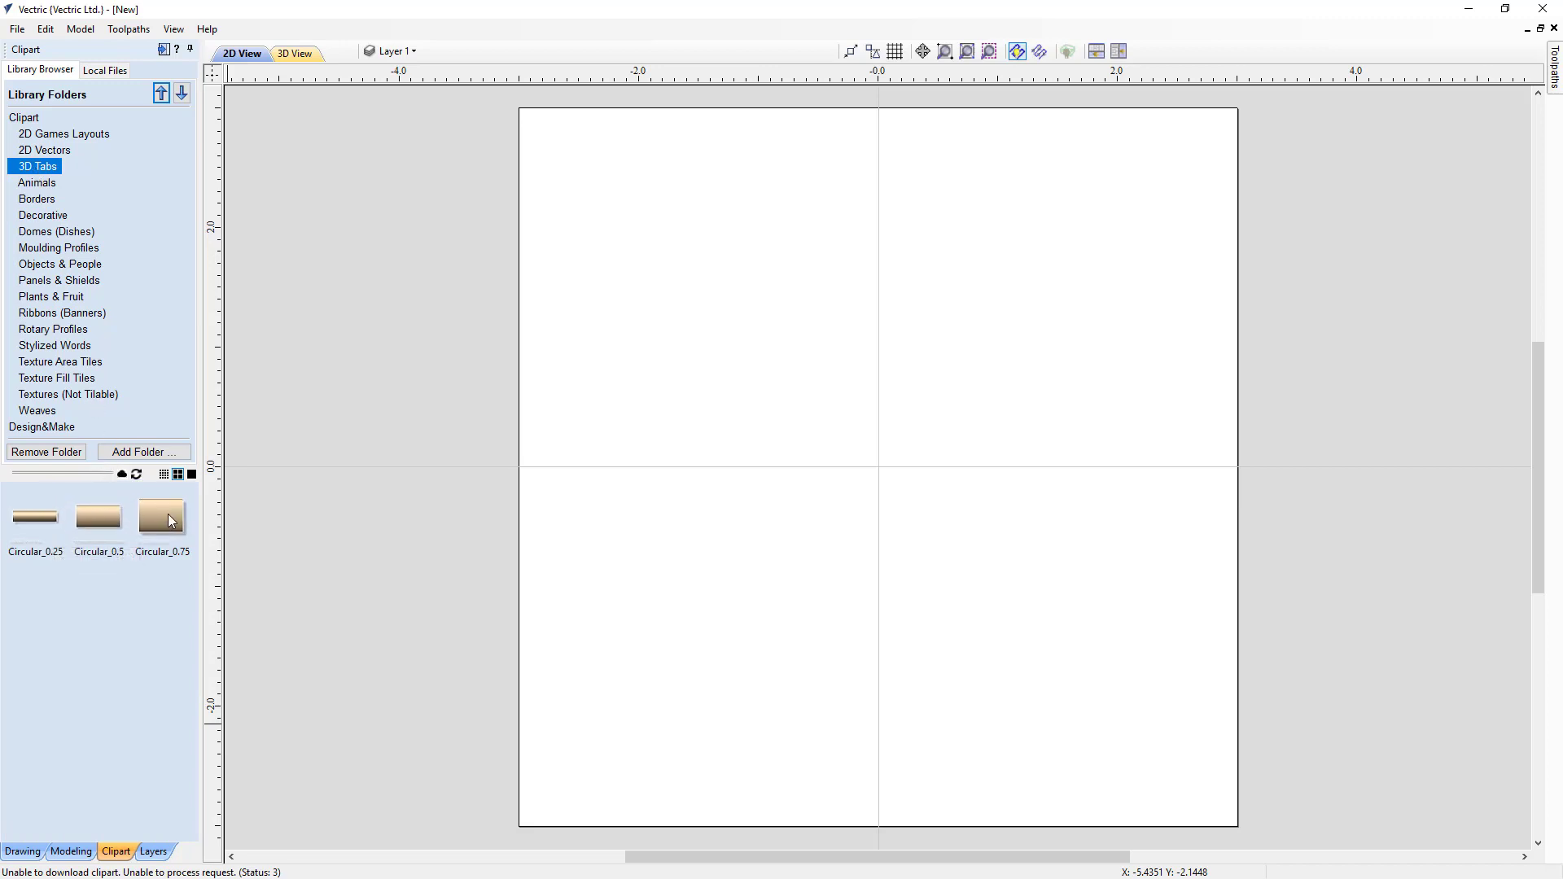
pyautogui.click(122, 475)
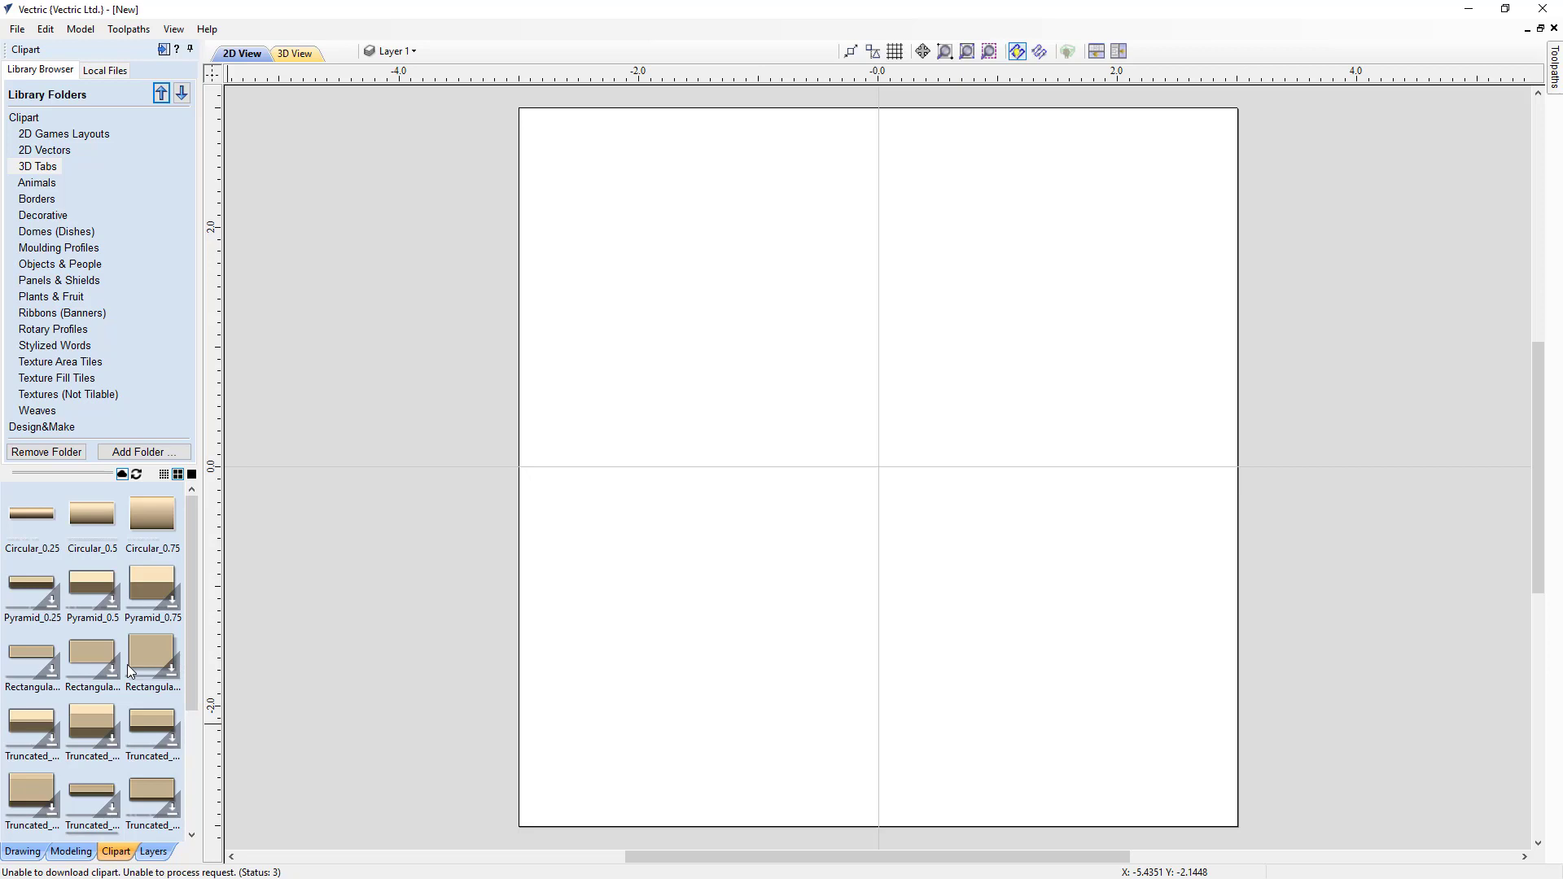
# Step: Download the Pyramid_0.25 tab clipart, logging in to the V&Co account and allowing the software access
pyautogui.rightClick(34, 594)
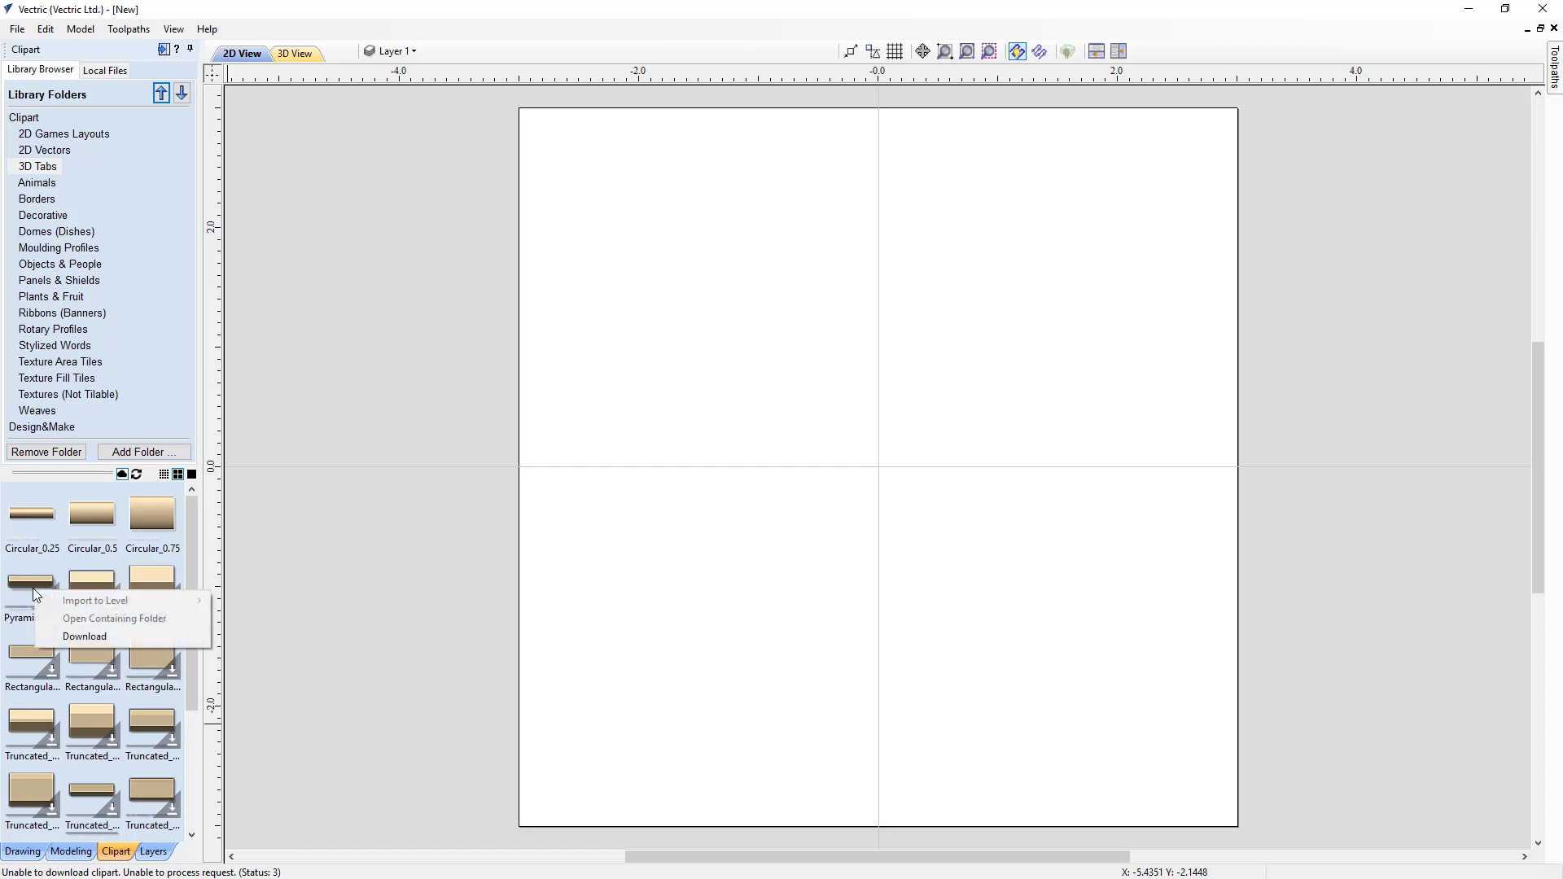
pyautogui.click(68, 638)
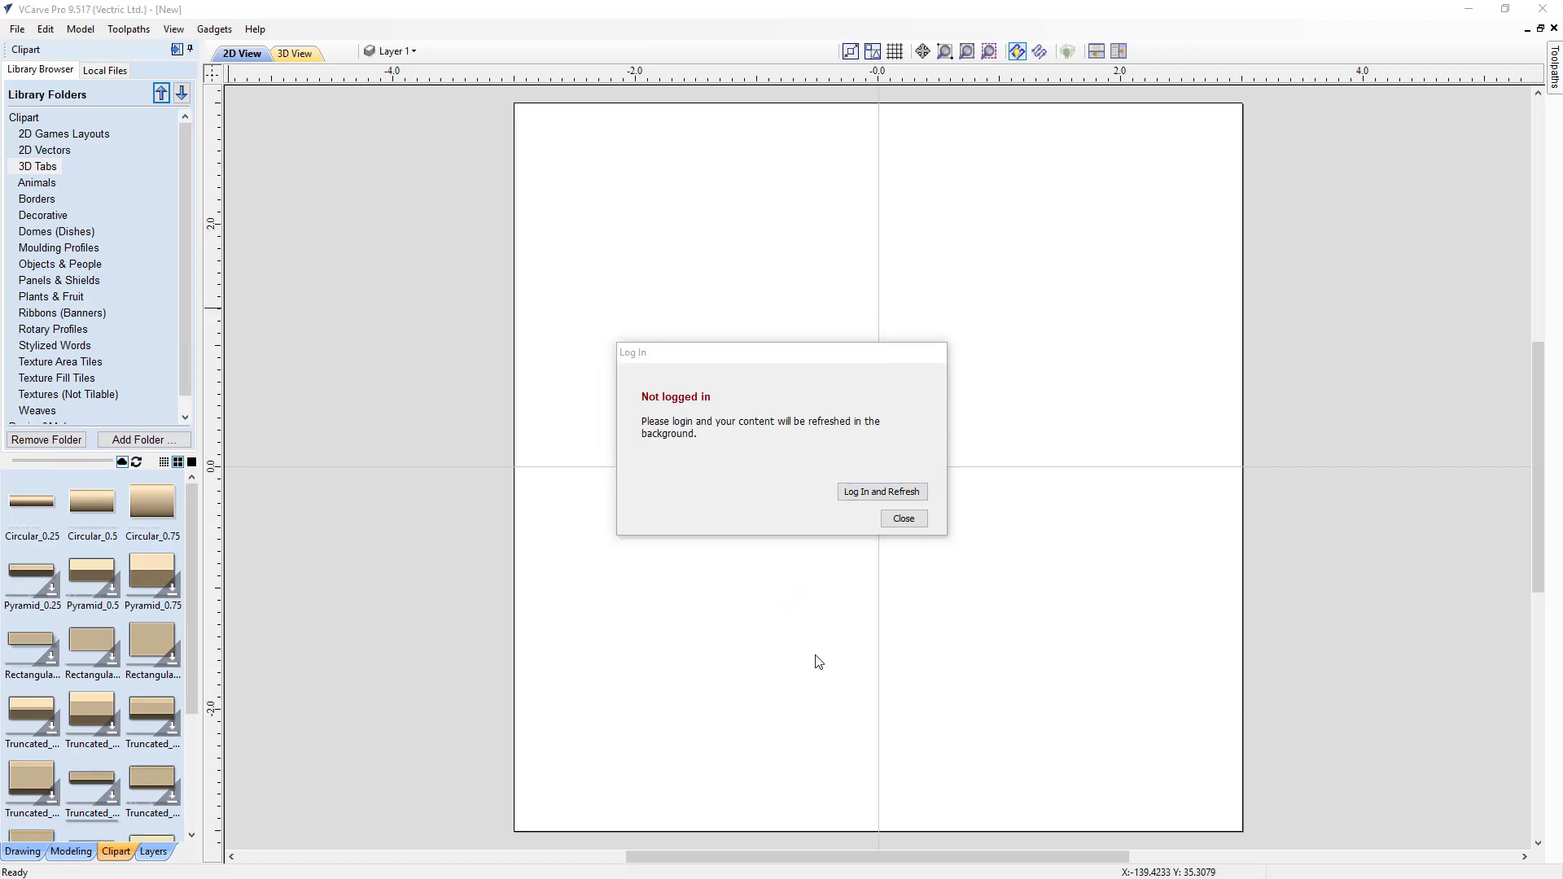
pyautogui.click(865, 492)
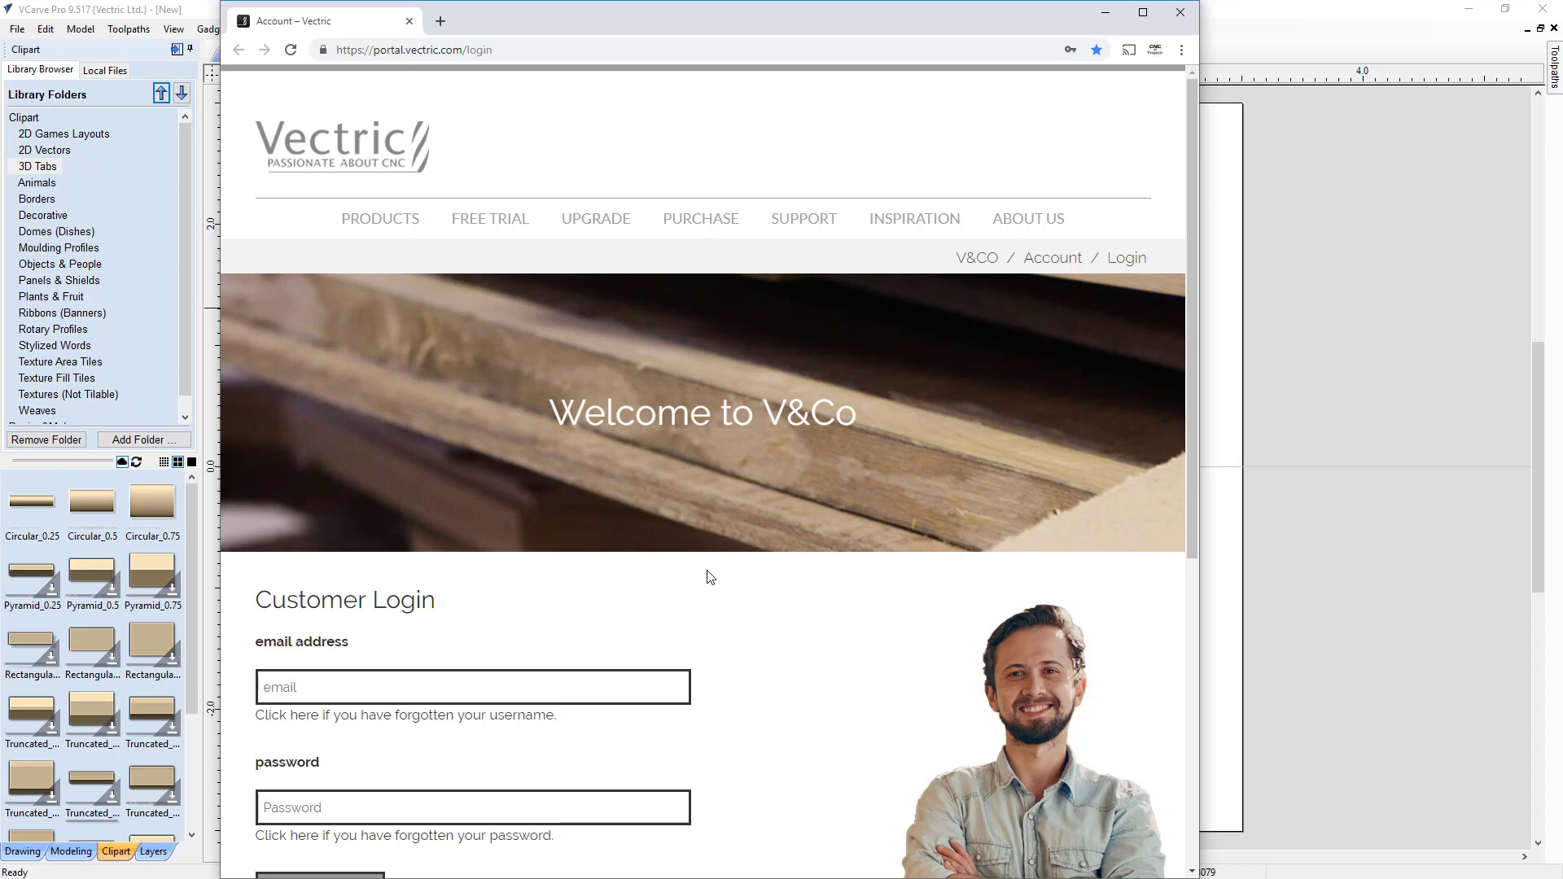
pyautogui.scroll(-1, 708, 576)
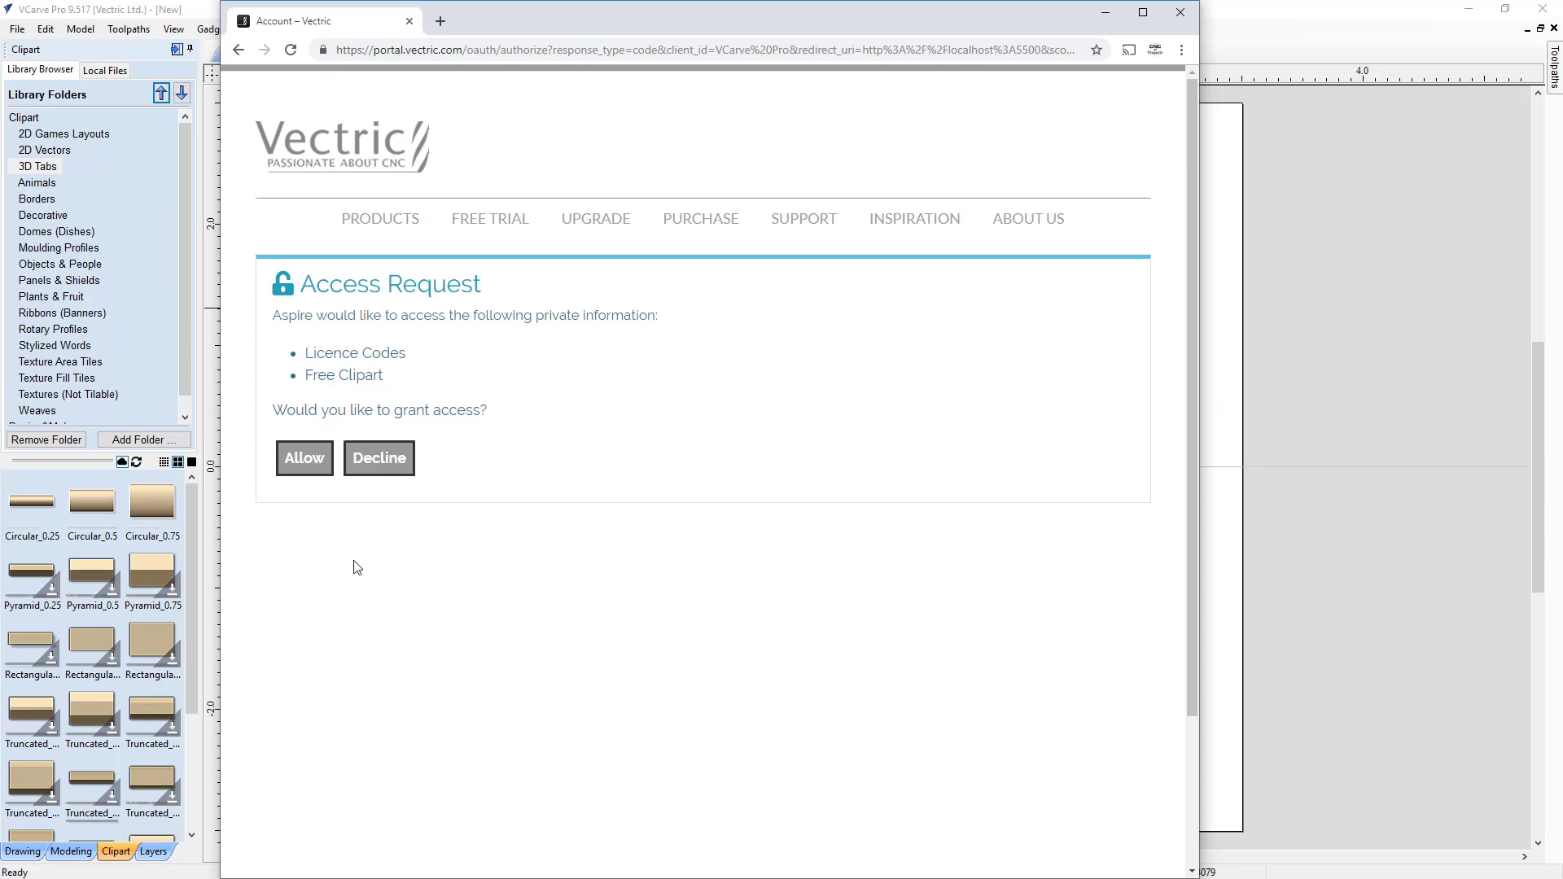
pyautogui.click(302, 469)
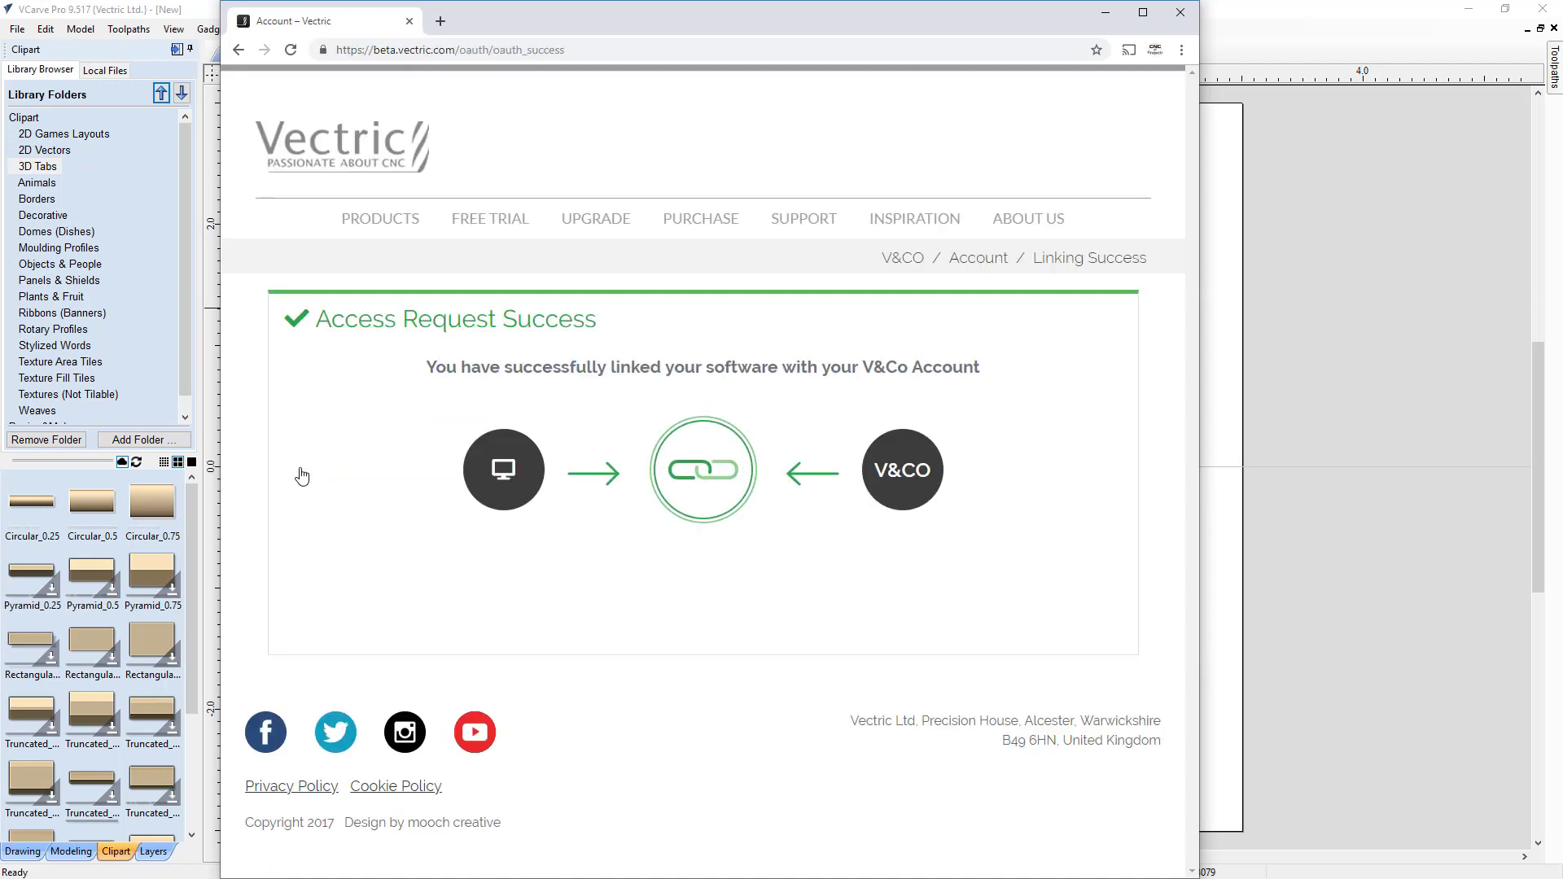
pyautogui.click(1182, 13)
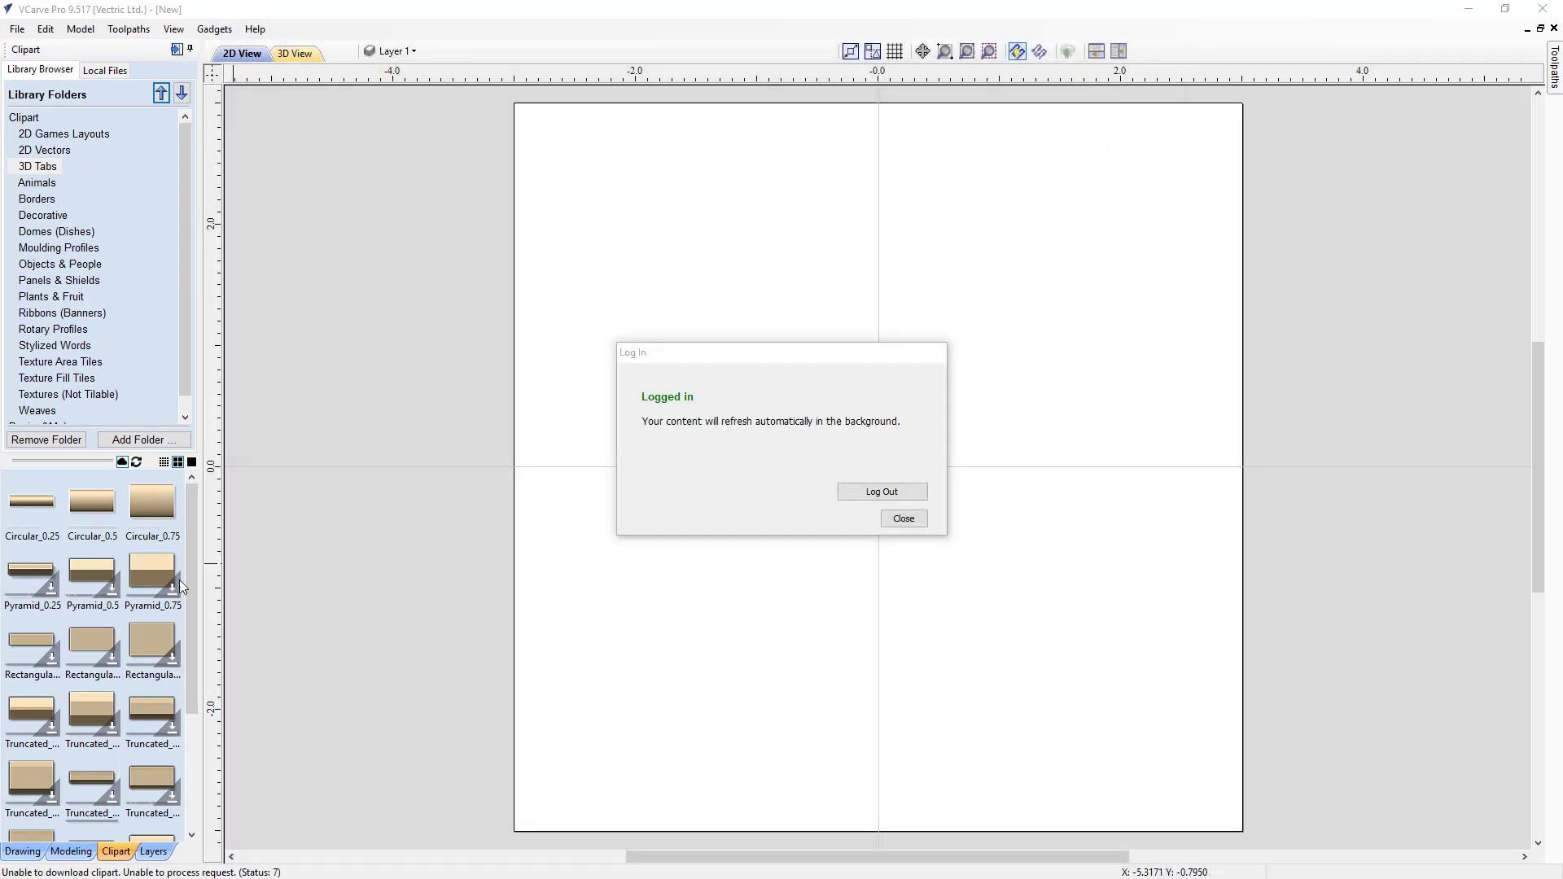
pyautogui.click(901, 518)
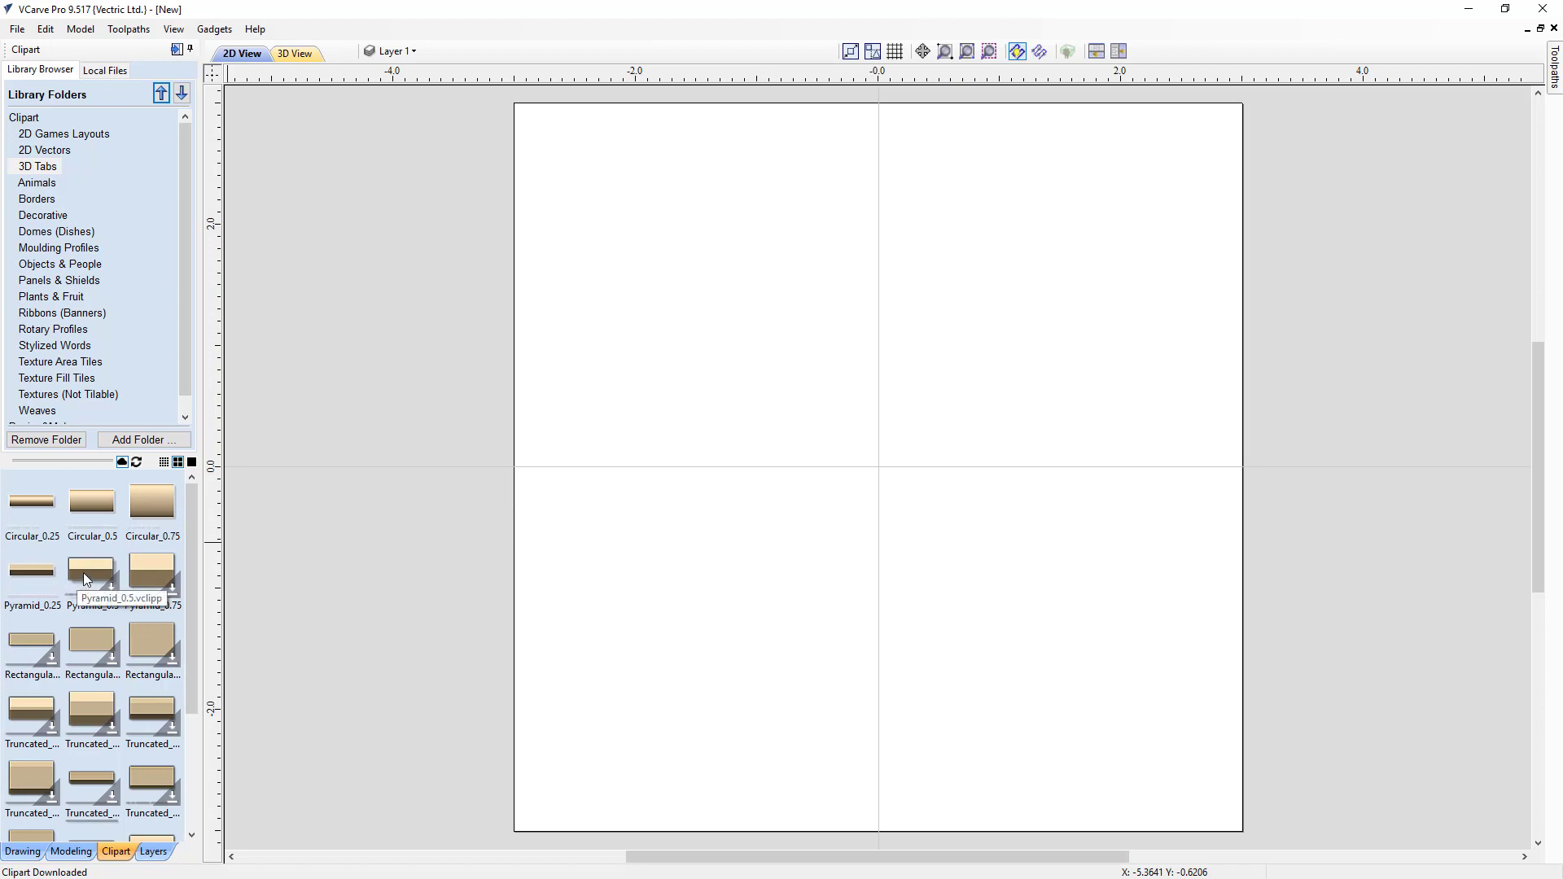
# Step: Place the Pyramid_0.5 tab on the job, scale it to about 2.3 x 1.2 inches and move it up
pyautogui.moveTo(83, 573); pyautogui.dragTo(794, 511)
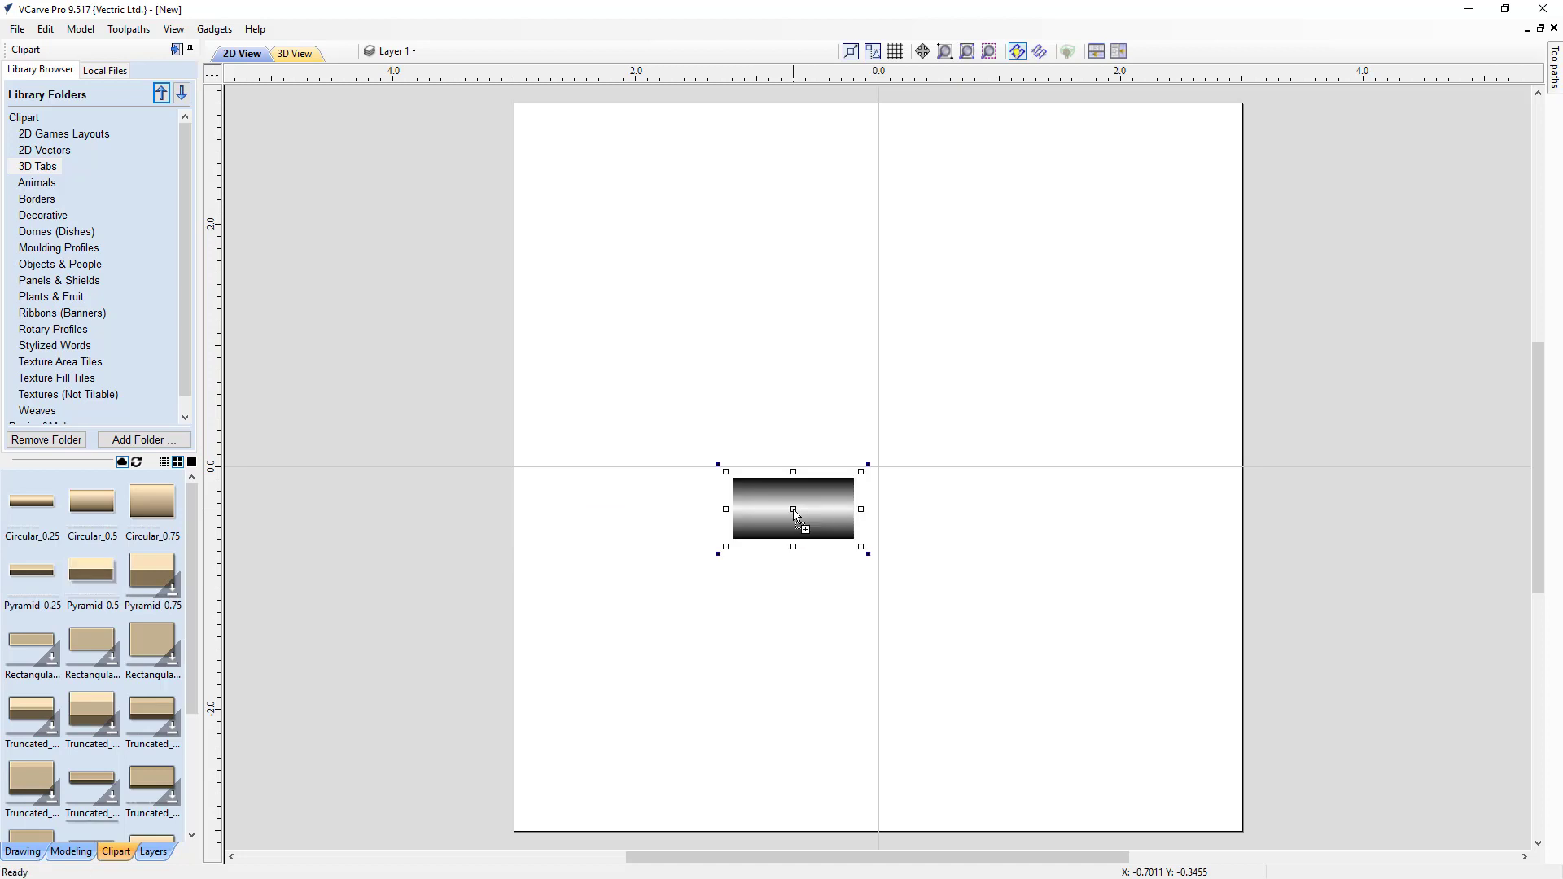
pyautogui.moveTo(863, 548); pyautogui.dragTo(1027, 632)
pyautogui.moveTo(918, 551); pyautogui.dragTo(847, 427)
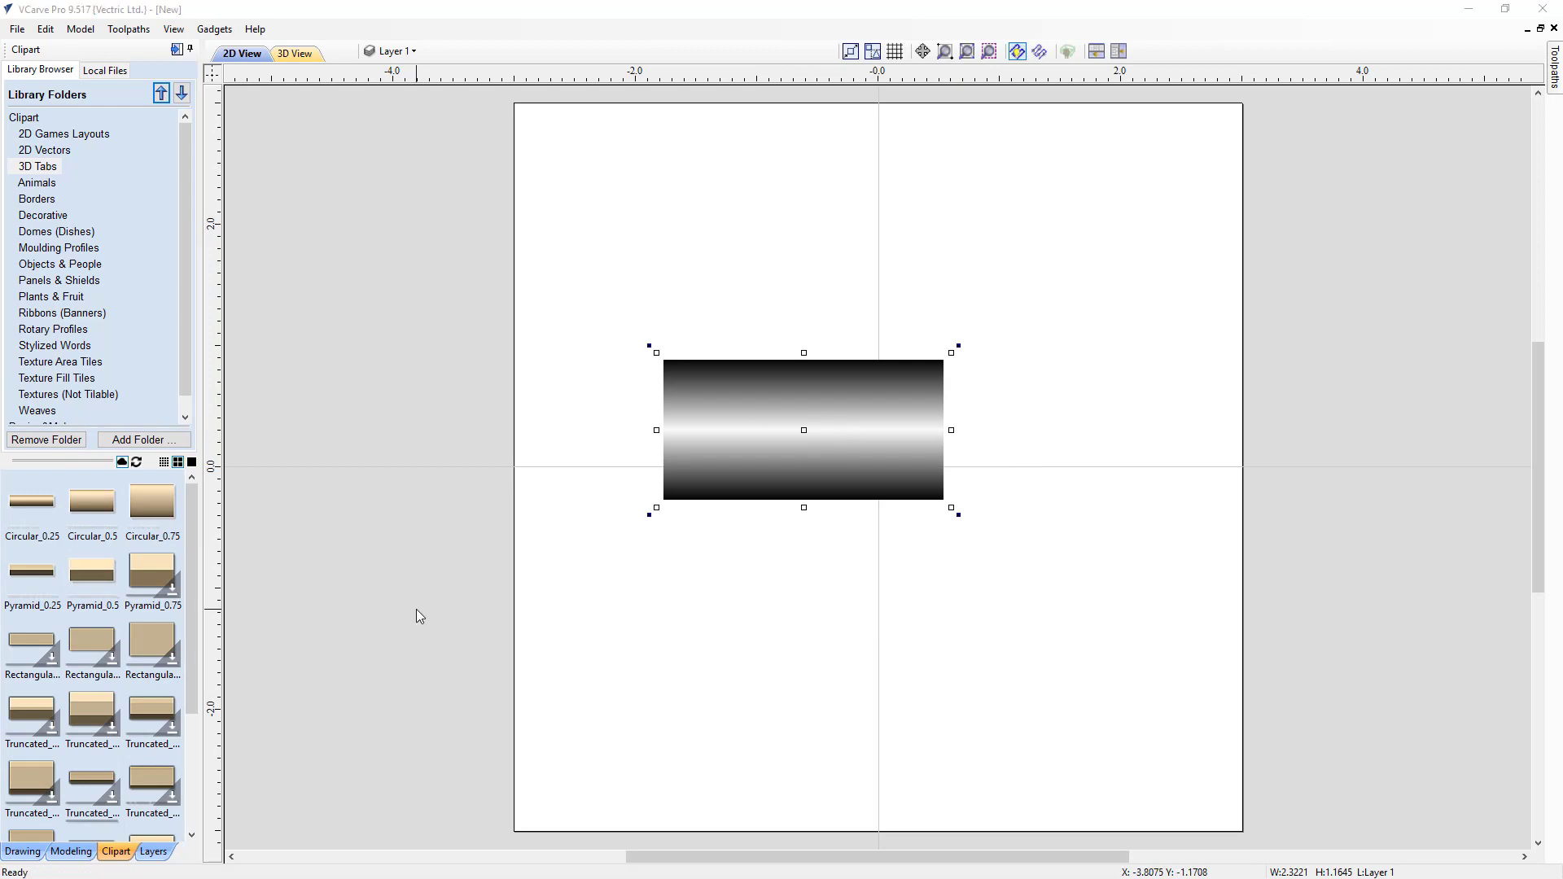
# Step: Open the clipart folder on disk and browse the Decorative and Animals folders
pyautogui.rightClick(45, 216)
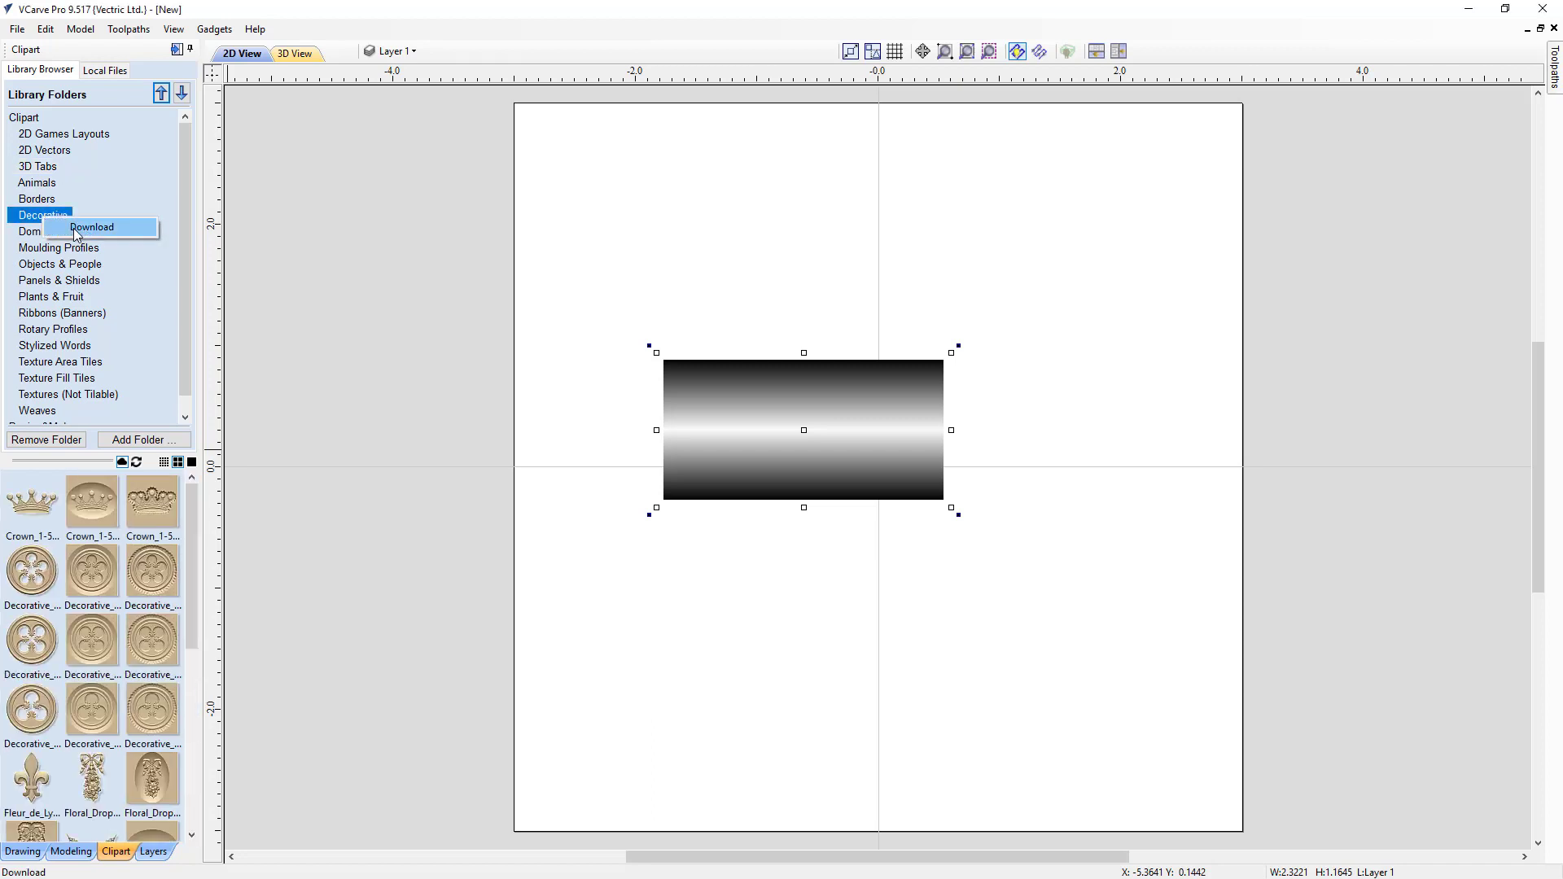
pyautogui.rightClick(56, 220)
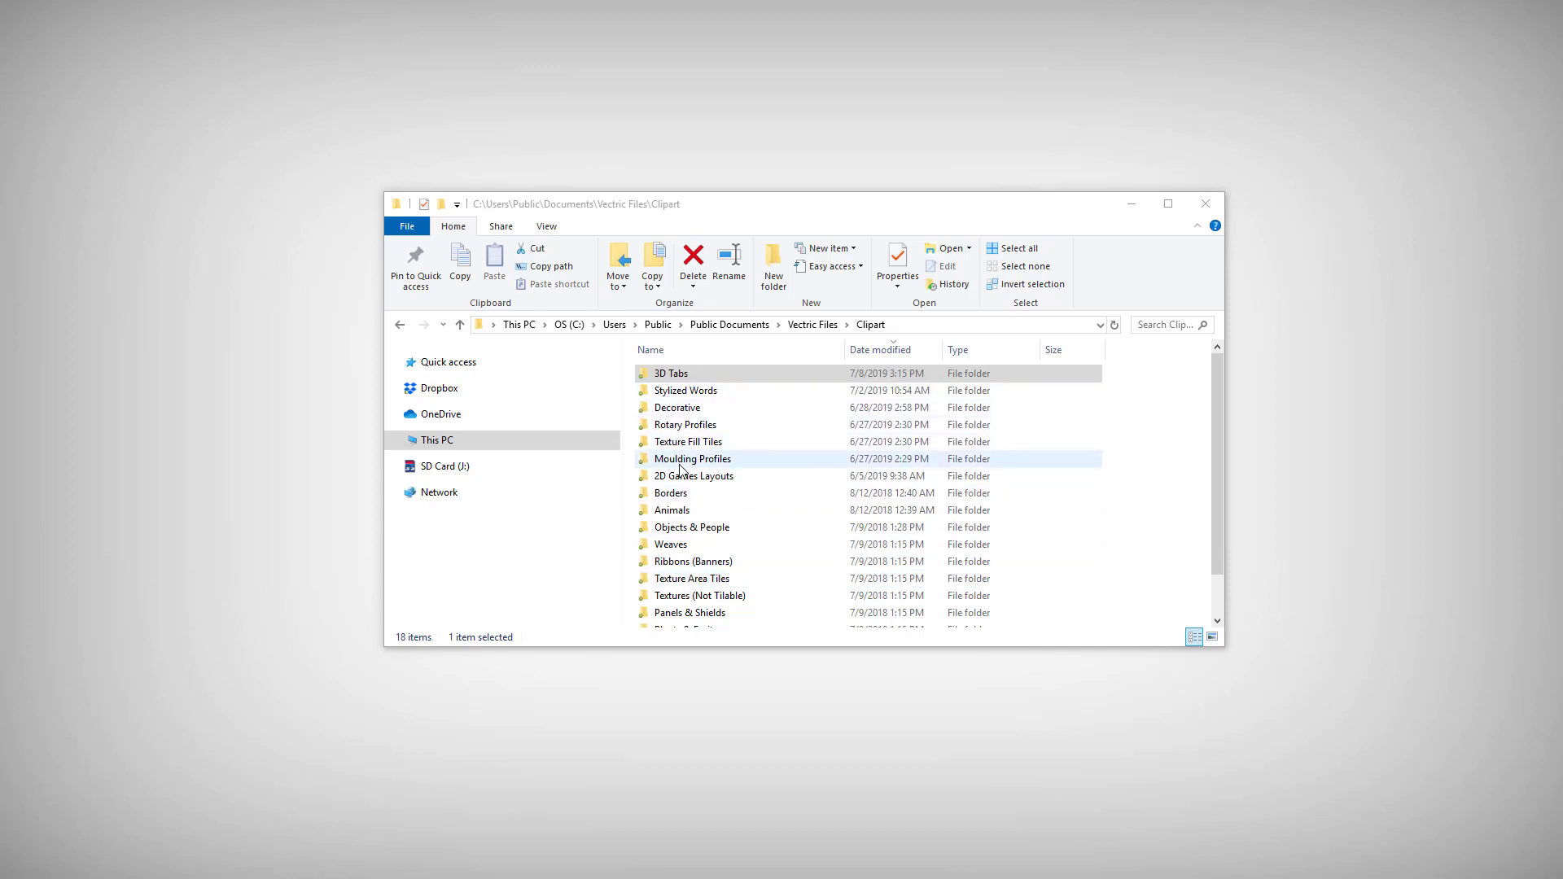
pyautogui.doubleClick(683, 410)
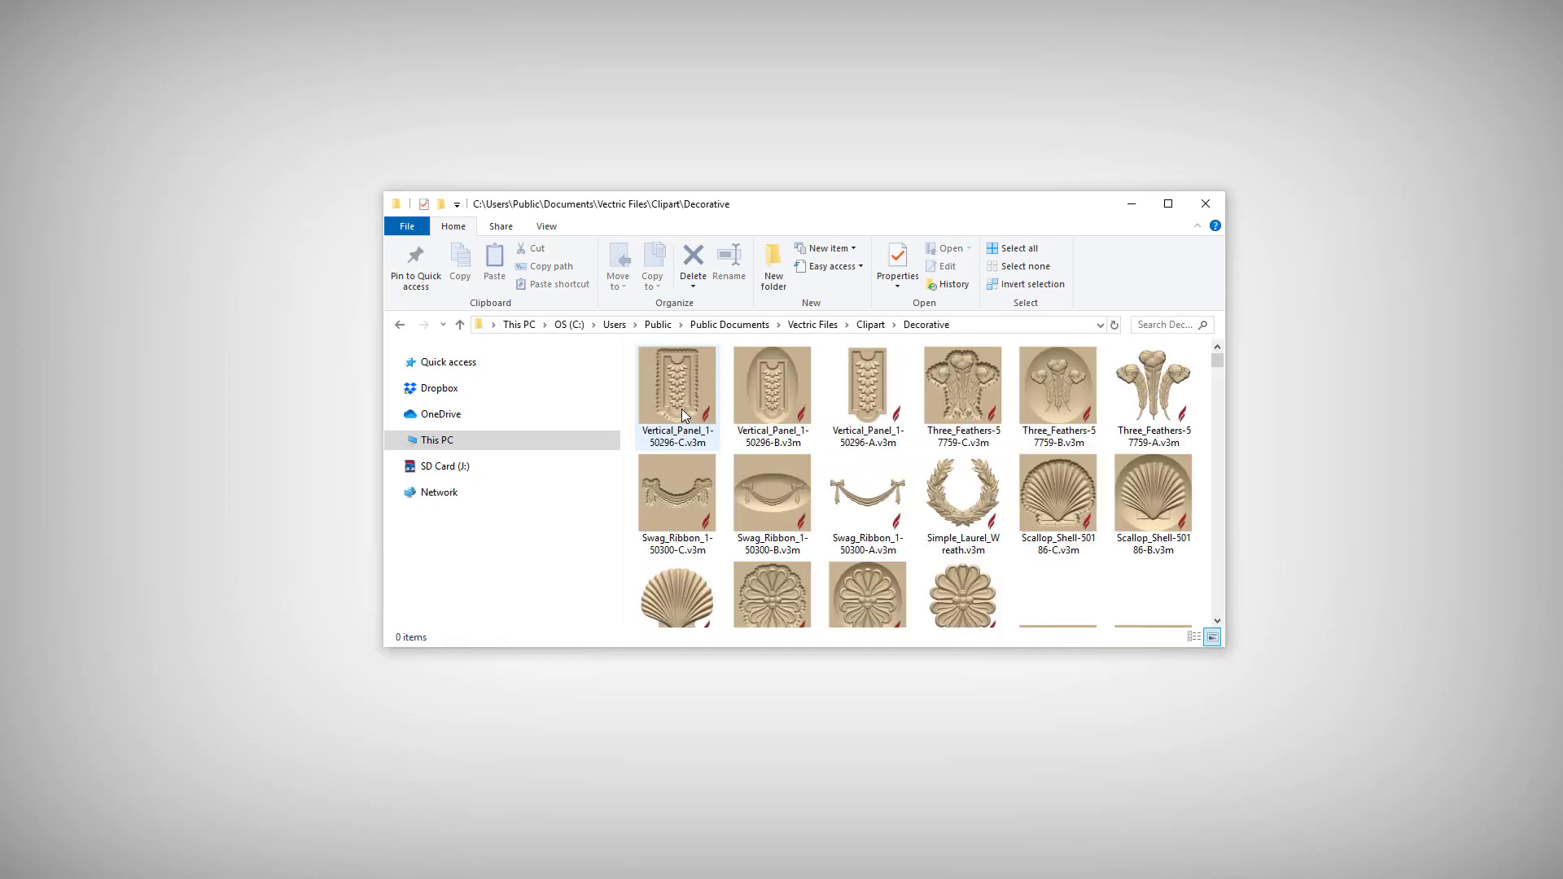
pyautogui.click(869, 326)
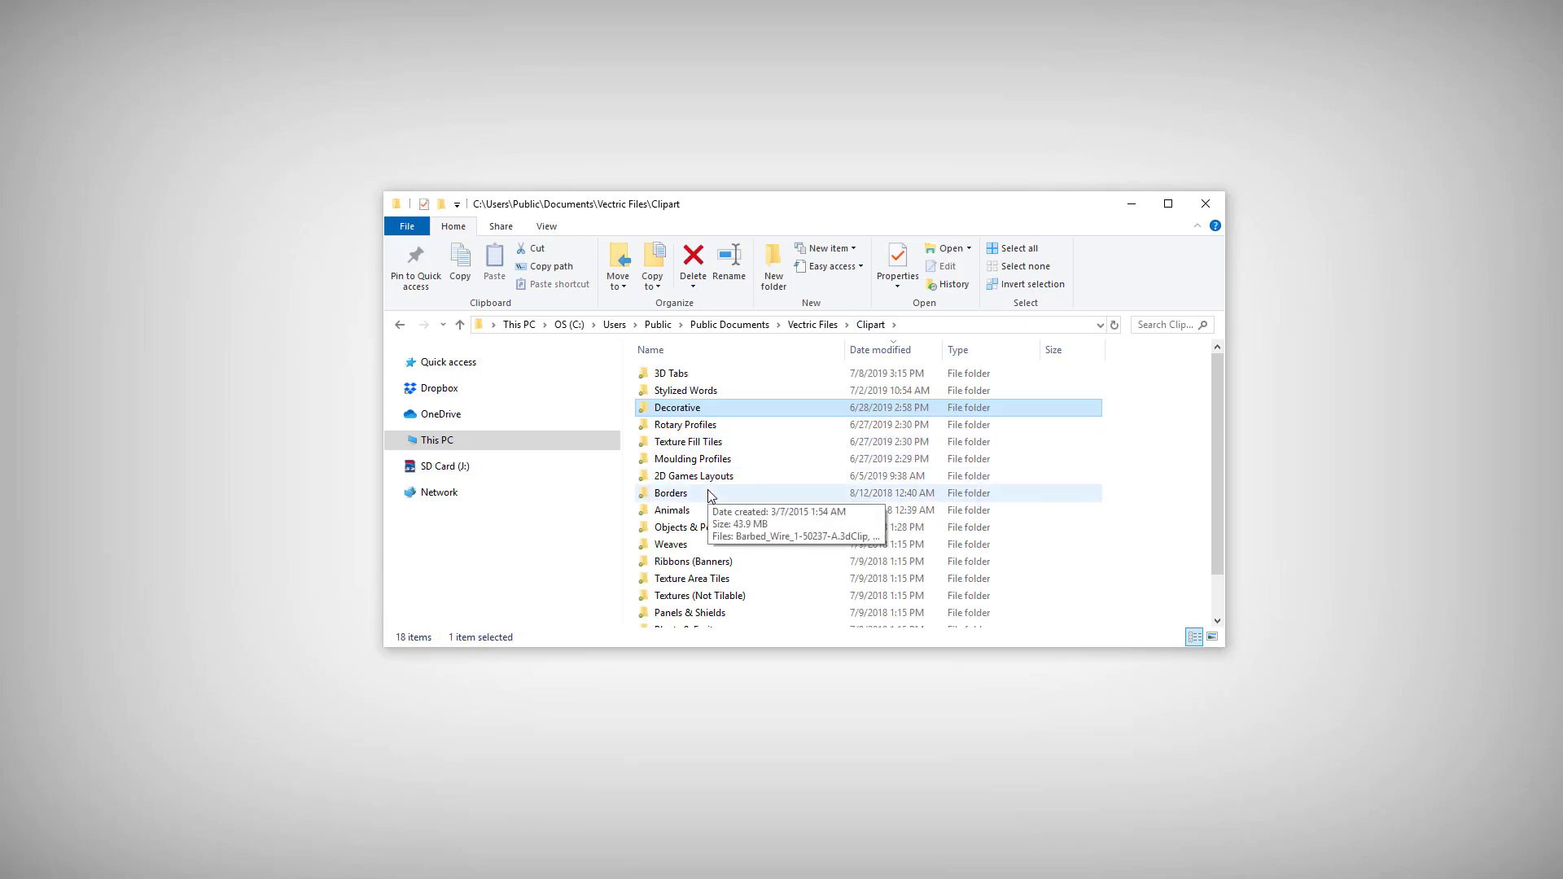
pyautogui.doubleClick(692, 514)
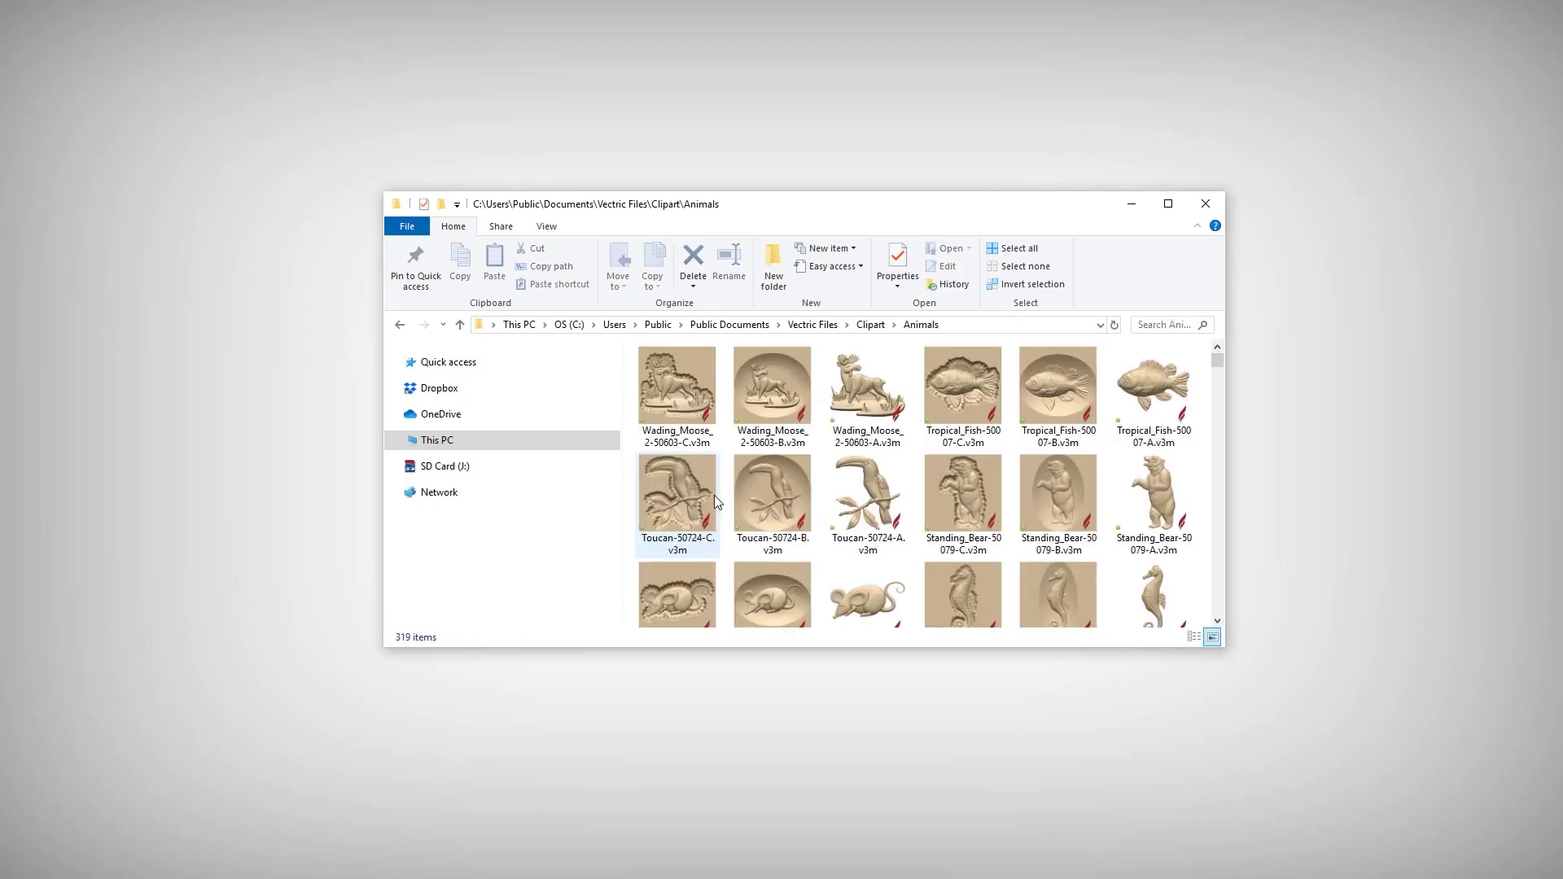
pyautogui.click(869, 326)
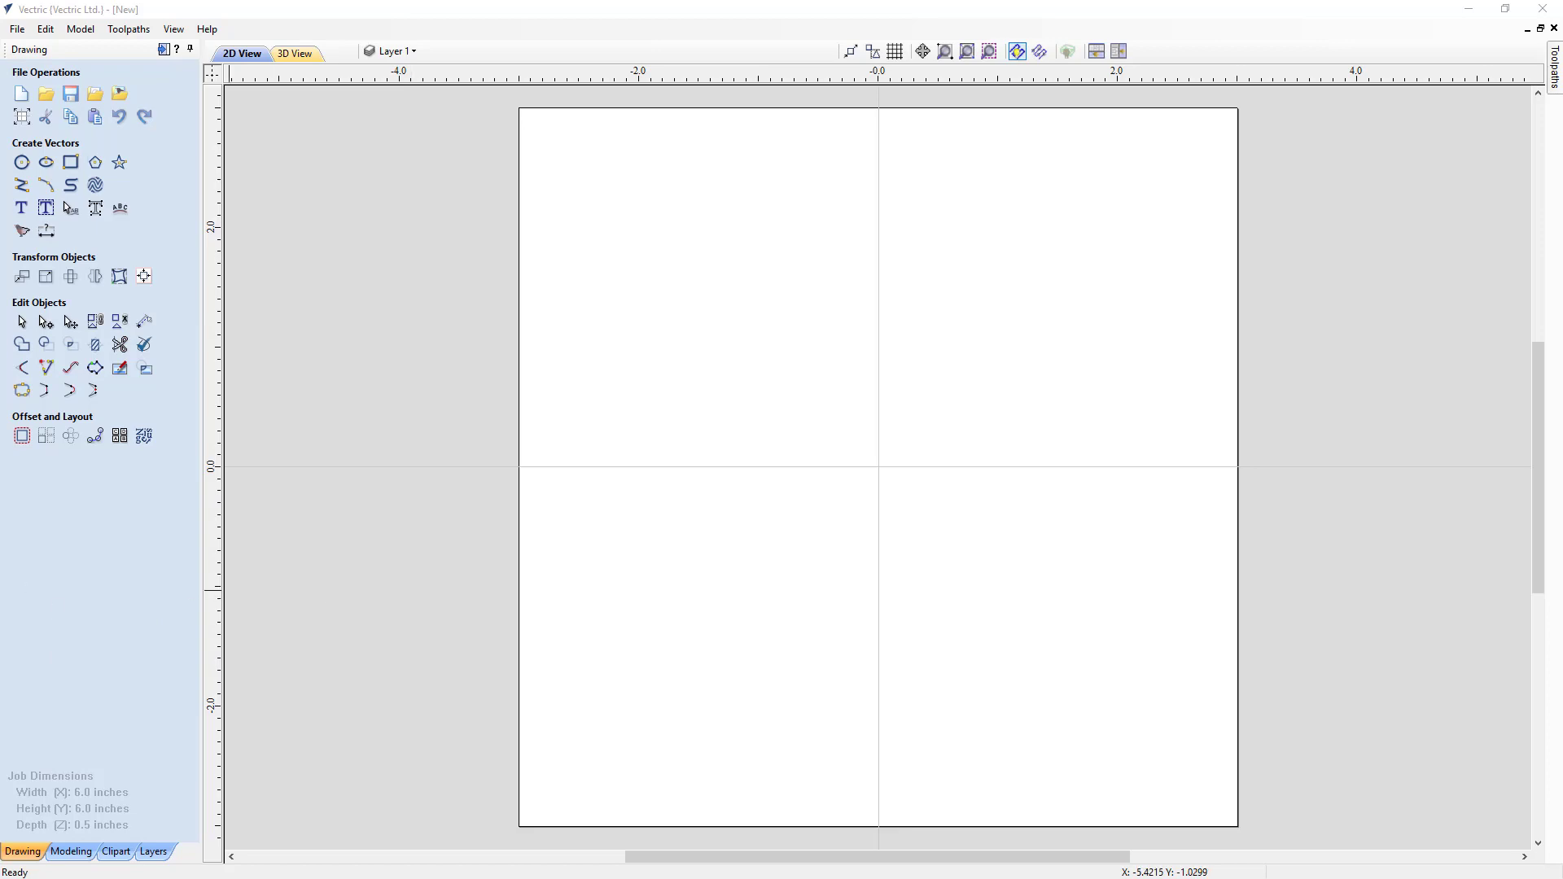
# Step: Drag the Wading_Moose_2-50603-A clipart from the Animals folder onto the job and center it on the sheet
pyautogui.moveTo(0, 213); pyautogui.dragTo(812, 269)
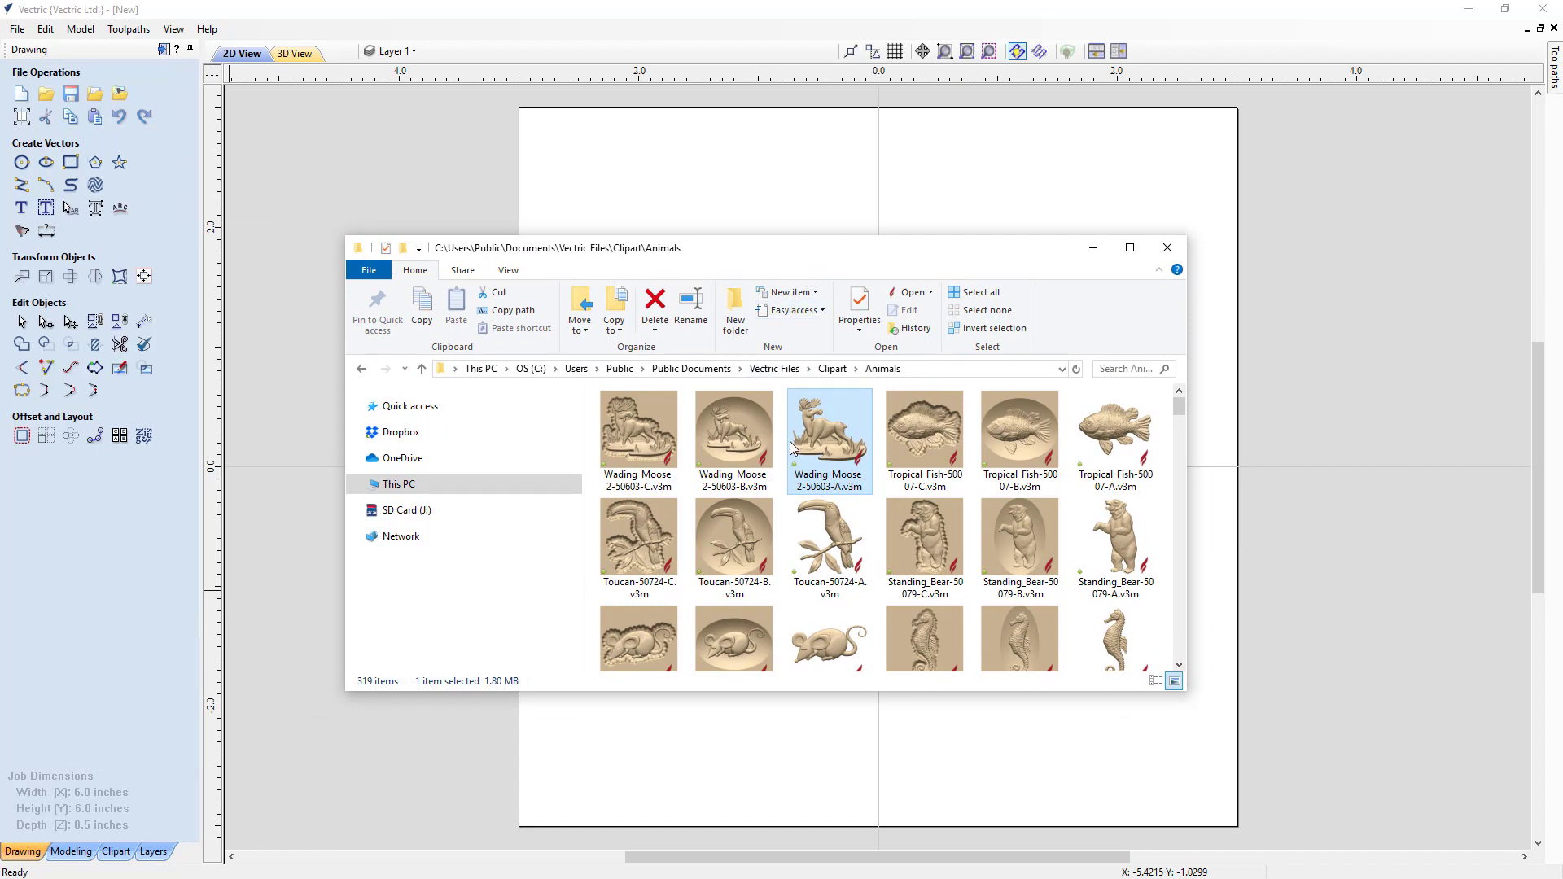
pyautogui.moveTo(796, 442); pyautogui.dragTo(810, 200)
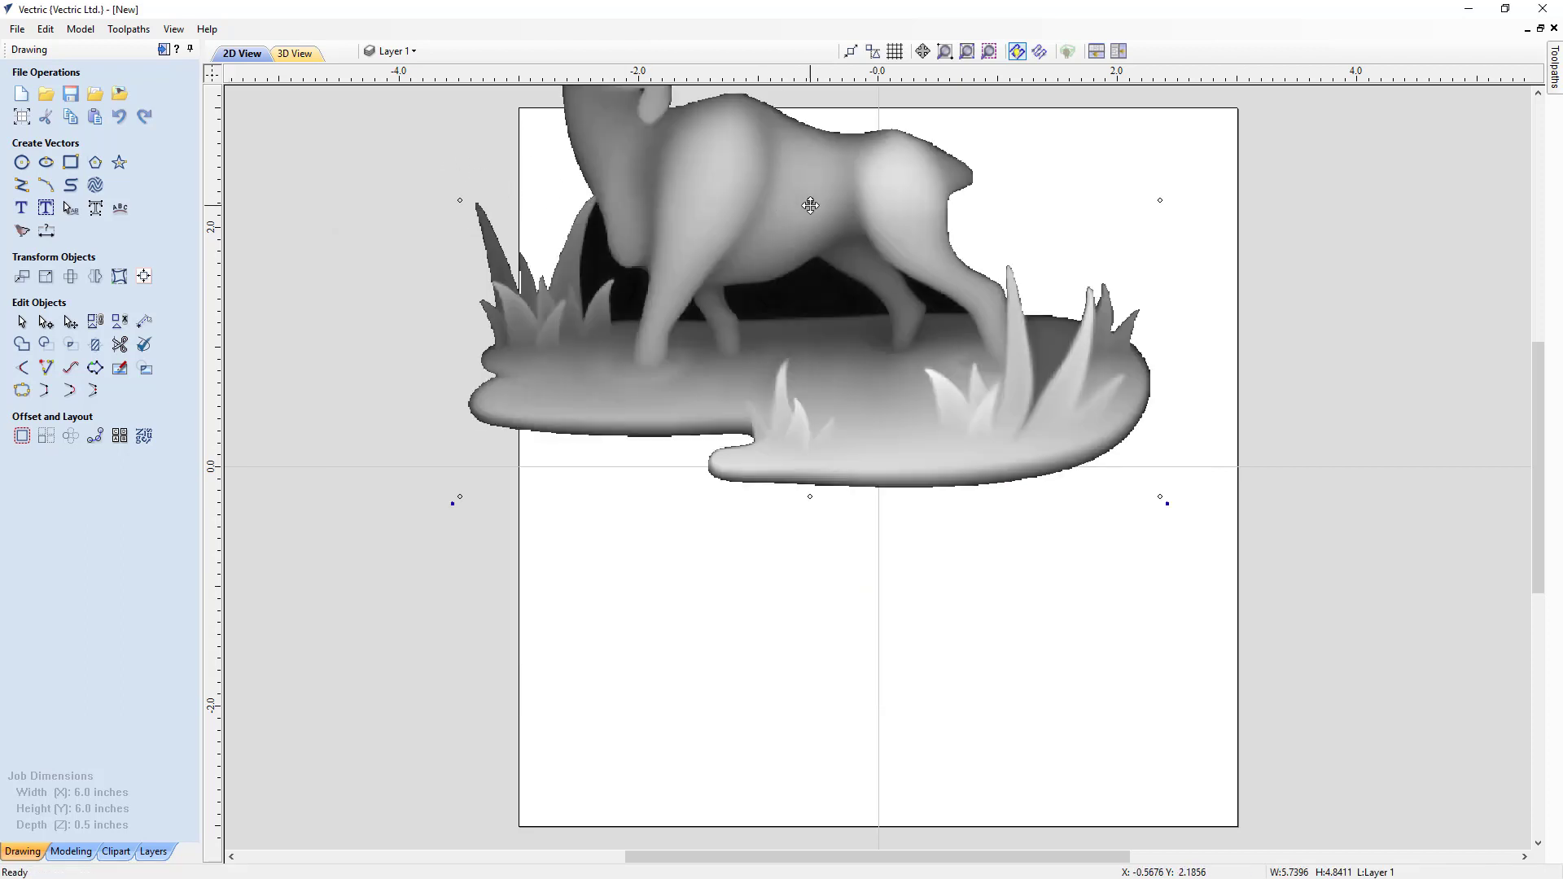
pyautogui.moveTo(808, 202); pyautogui.dragTo(920, 537)
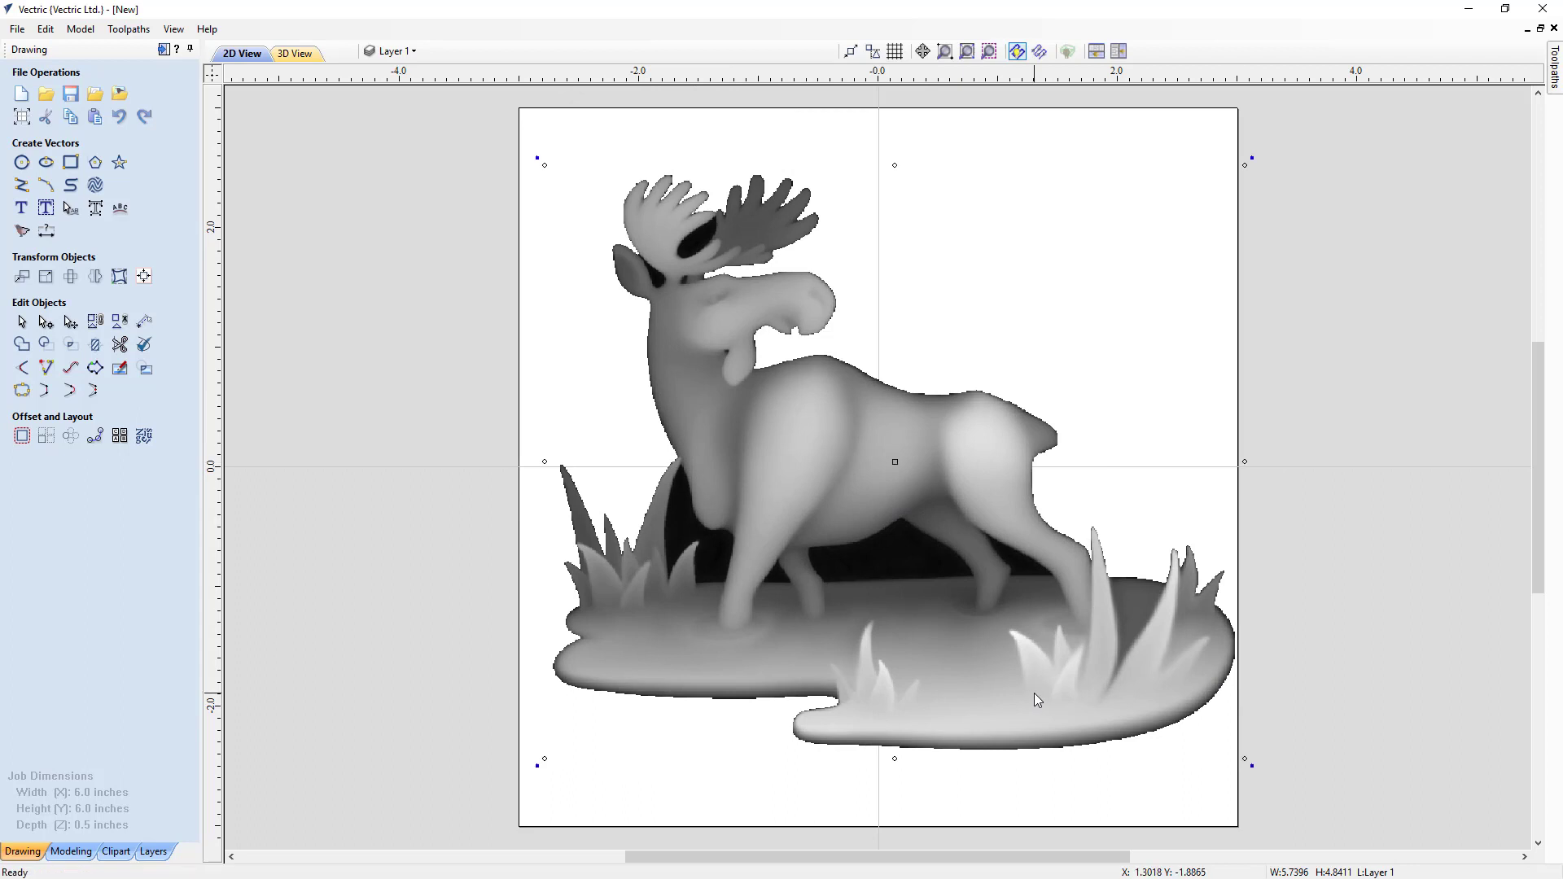
# Step: Delete the moose, then import the Bass-50034-A model as a component from the Animals folder and delete it again
pyautogui.press('Delete')
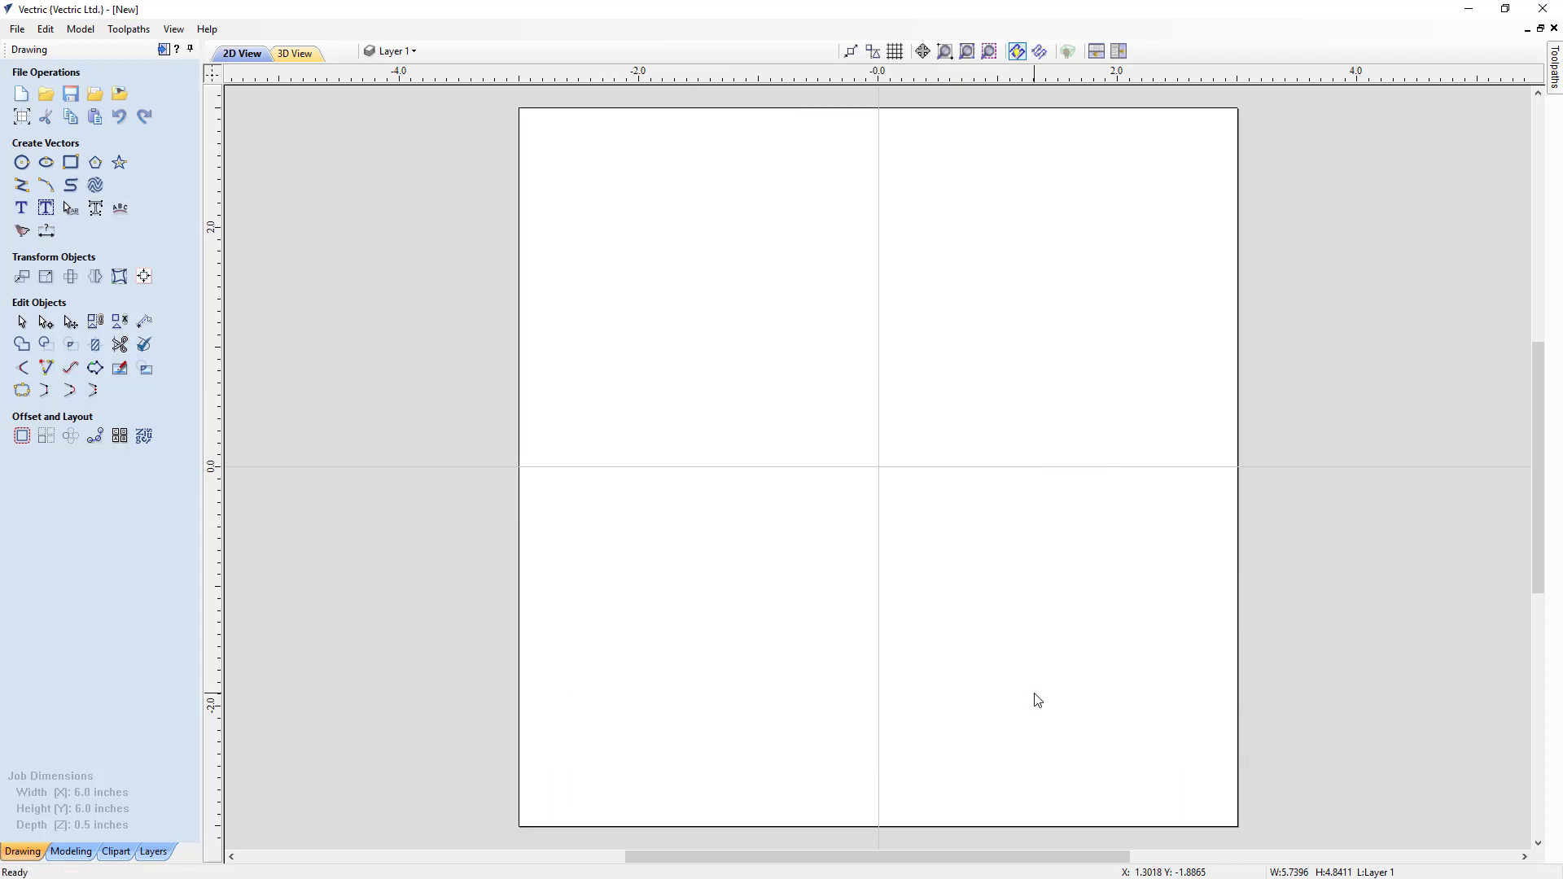
pyautogui.click(80, 855)
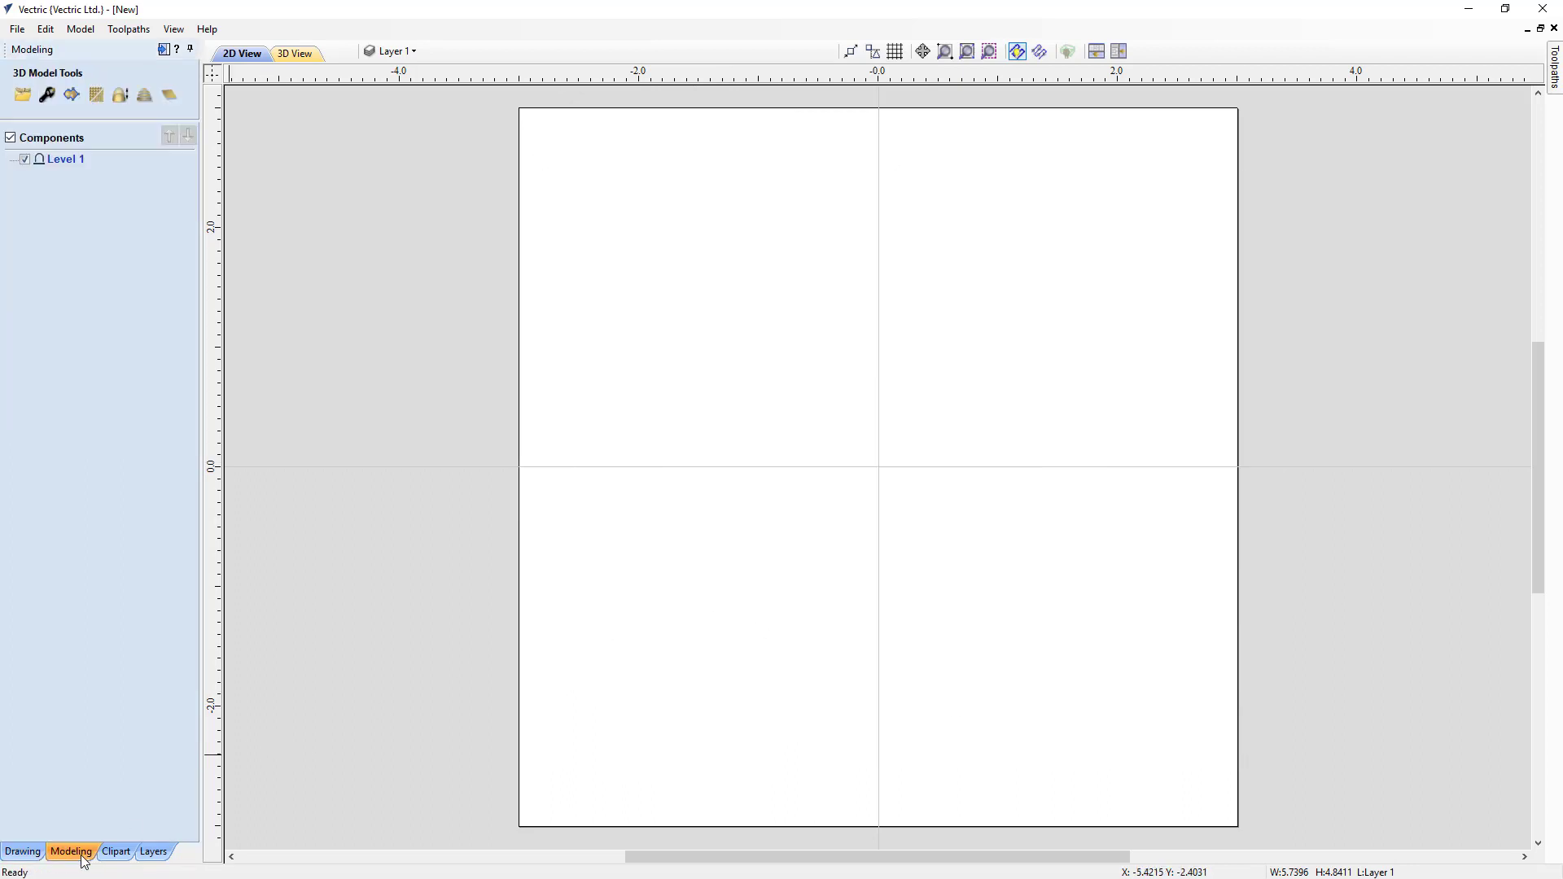
pyautogui.click(22, 96)
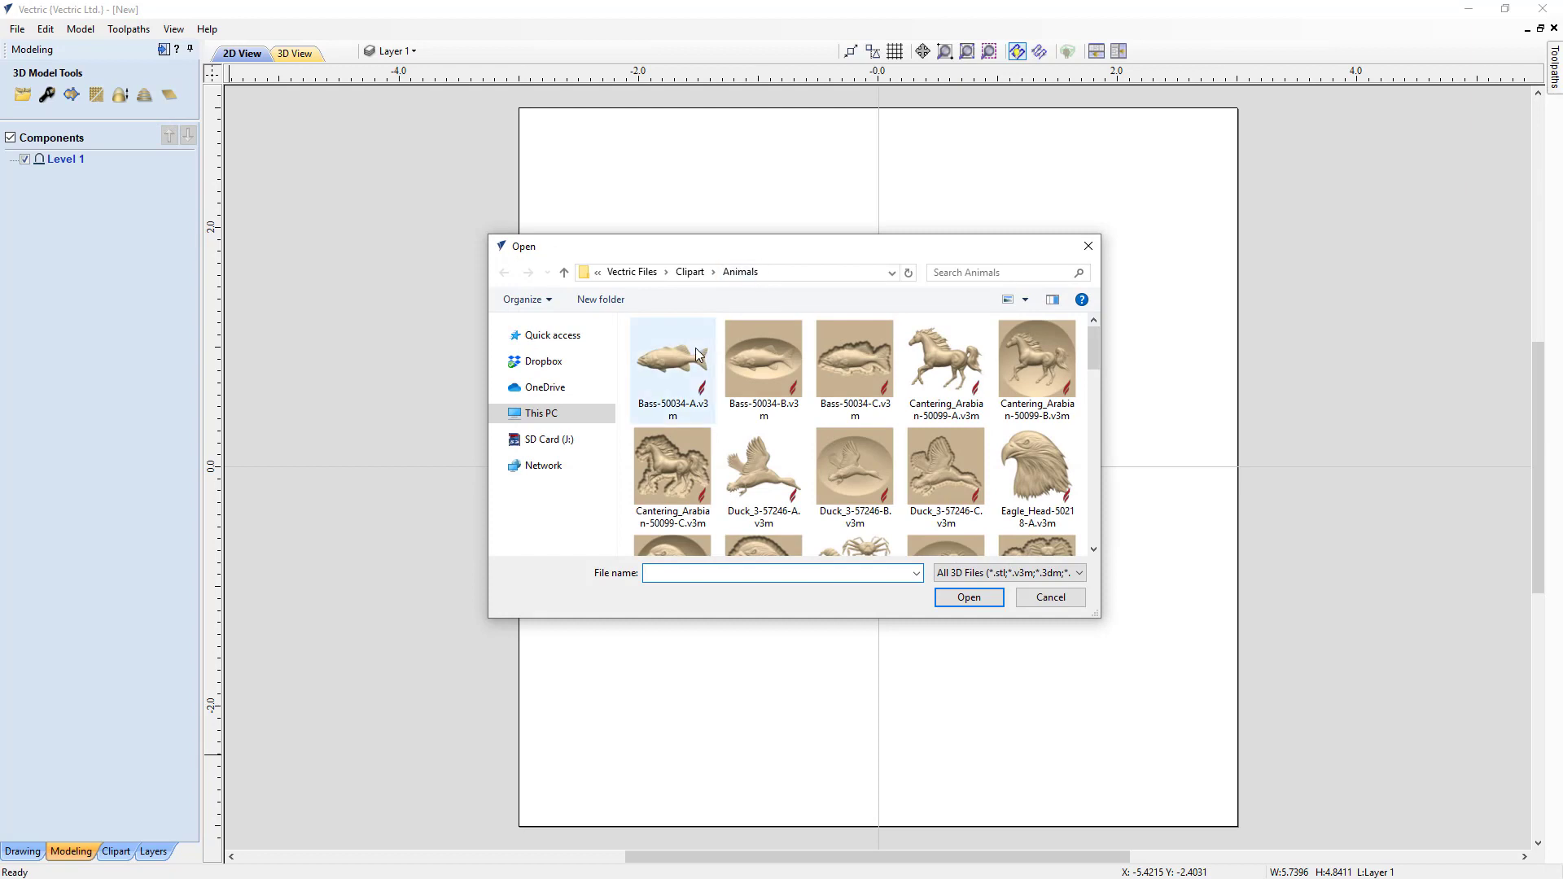
pyautogui.doubleClick(684, 371)
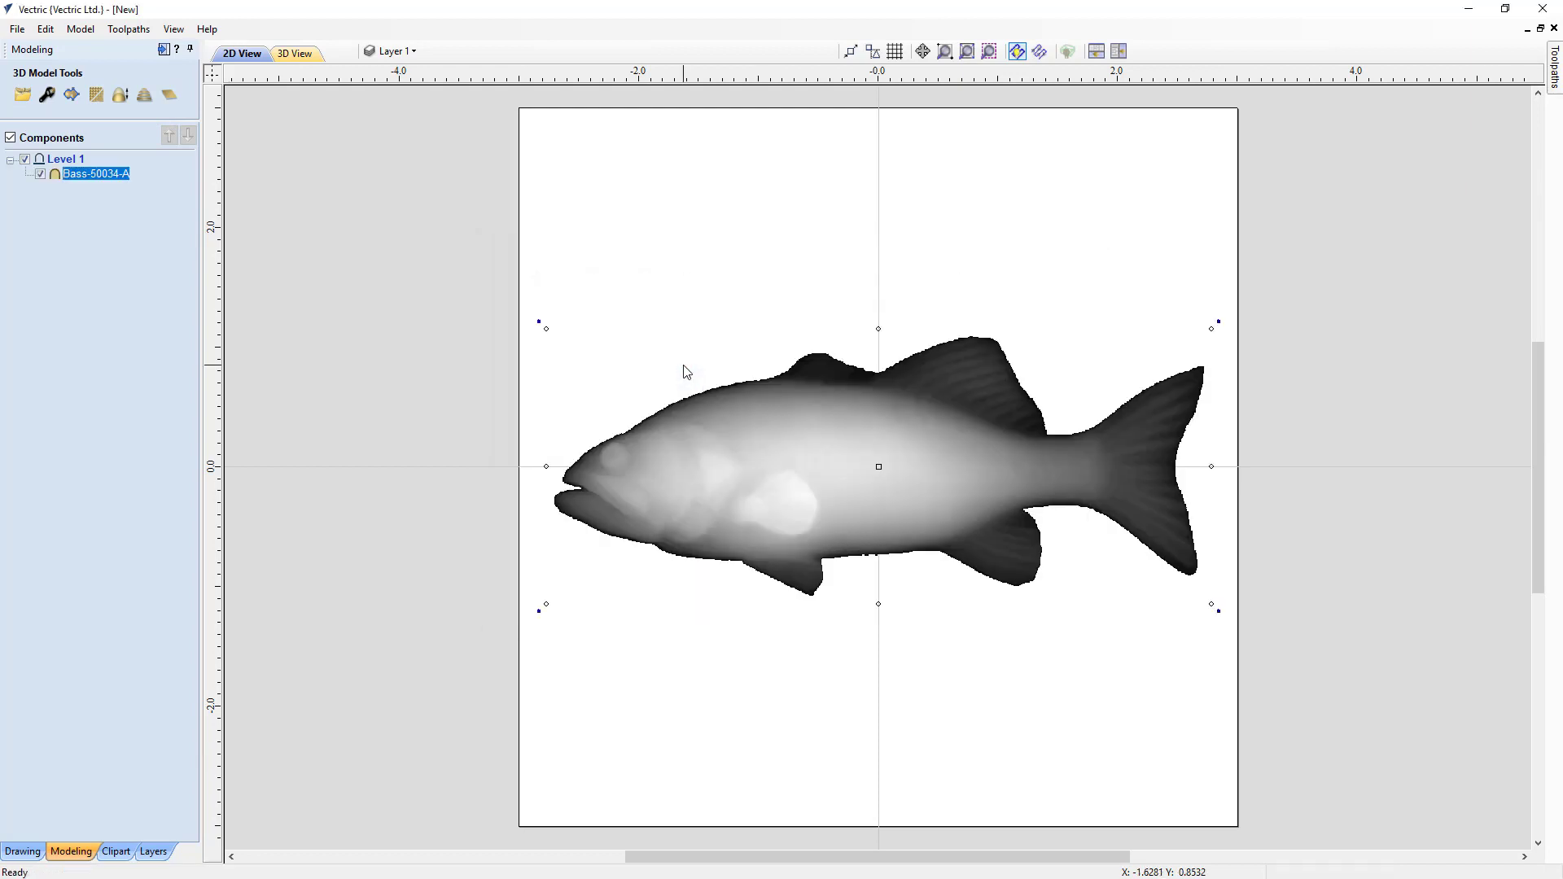
pyautogui.click(734, 479)
pyautogui.press('Delete')
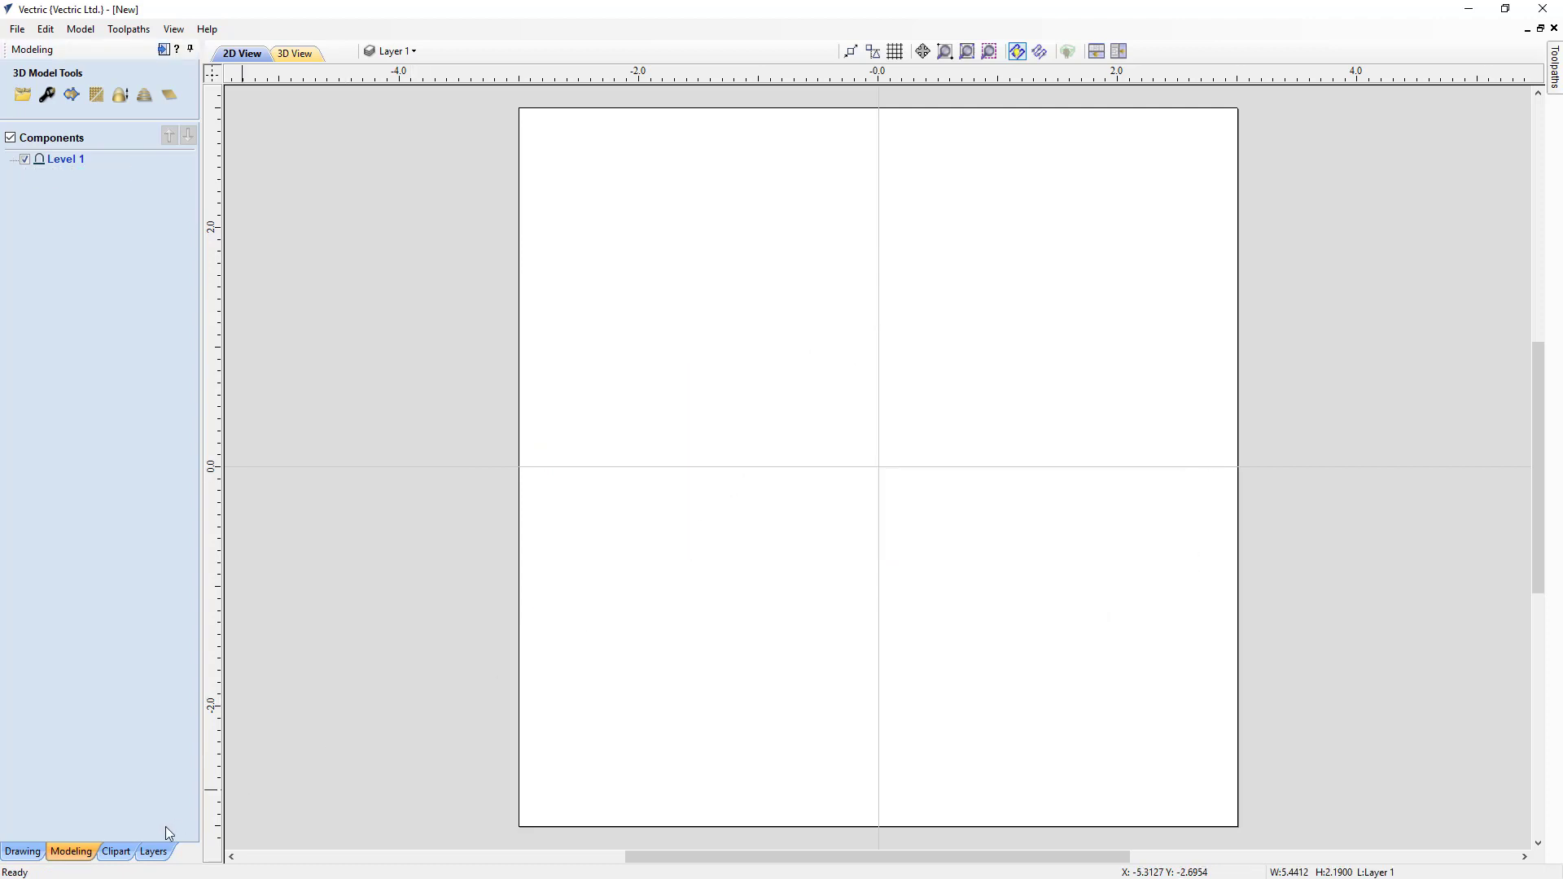
# Step: From the clipart library's Animals folder, add the Cantering_Arabian horse and the Bass-50034-A fish to the job, deleting each
pyautogui.click(118, 852)
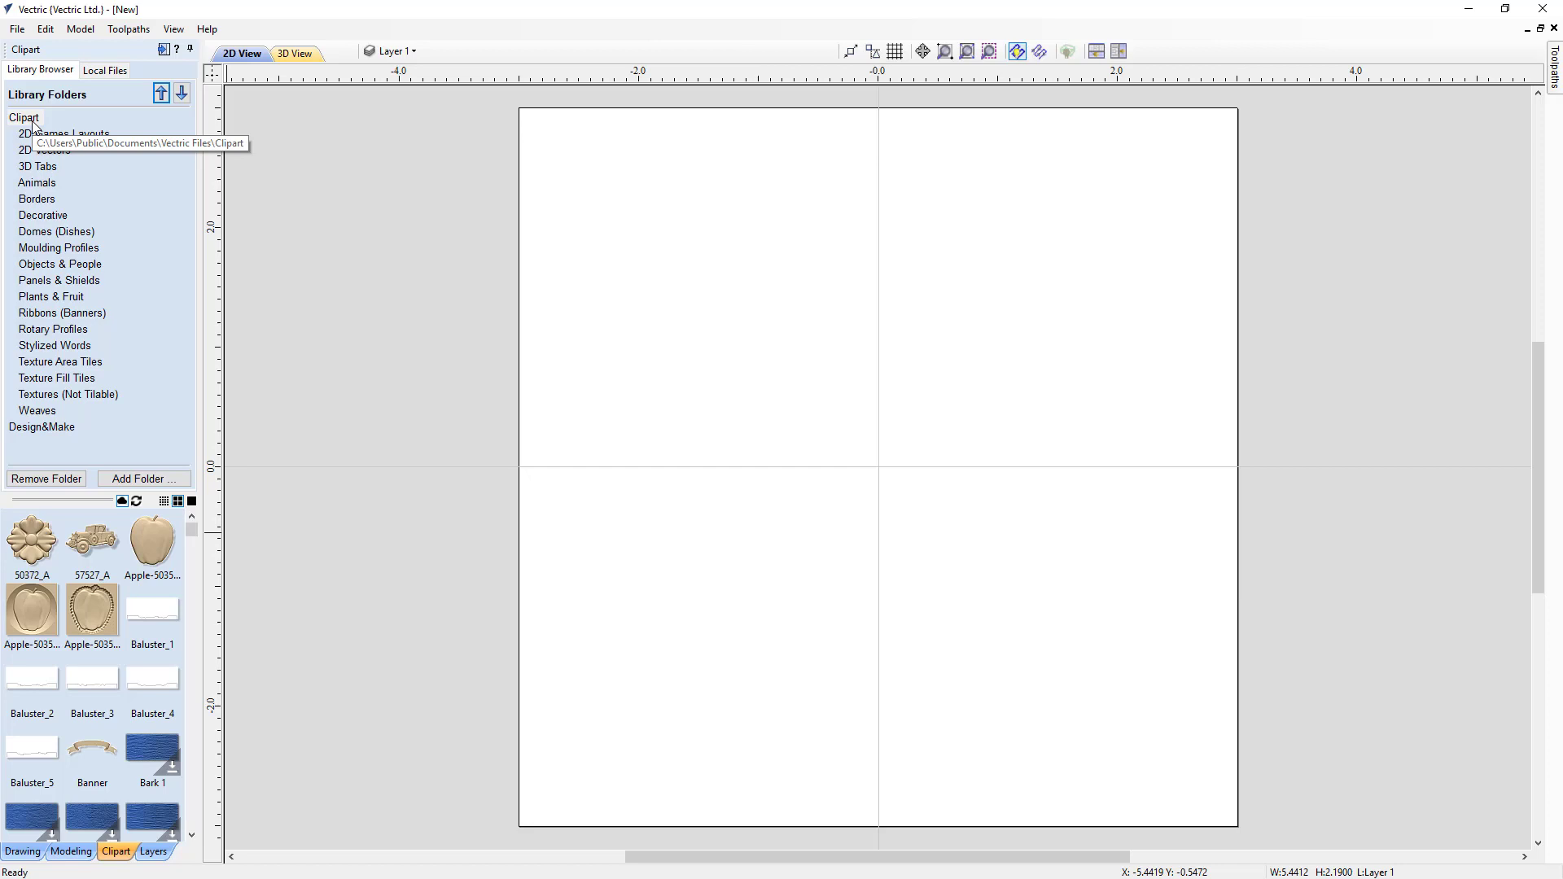
pyautogui.click(41, 189)
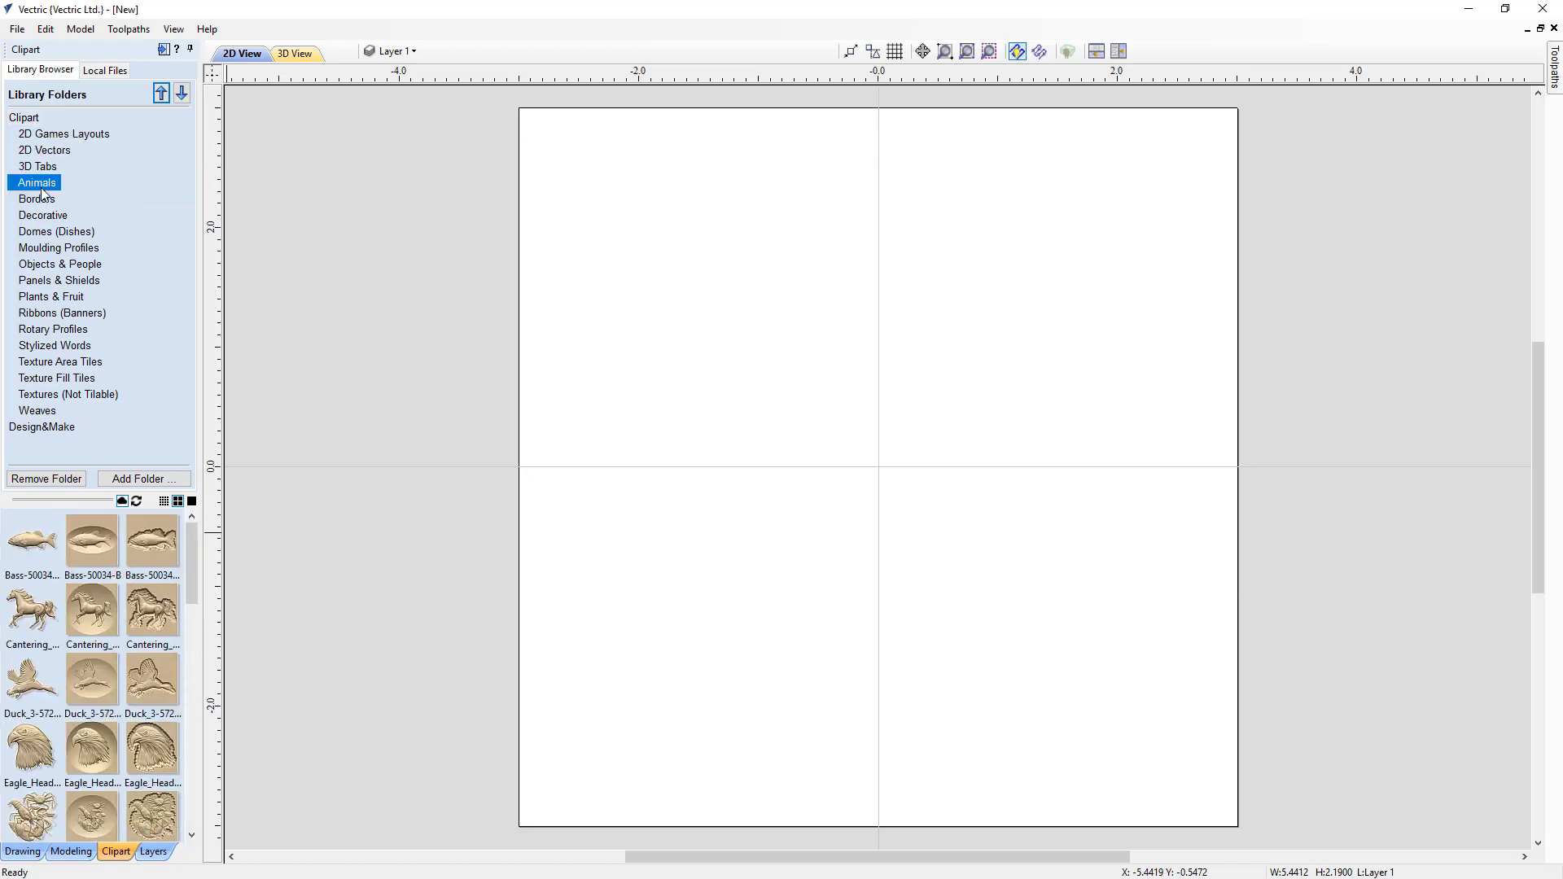
pyautogui.doubleClick(32, 620)
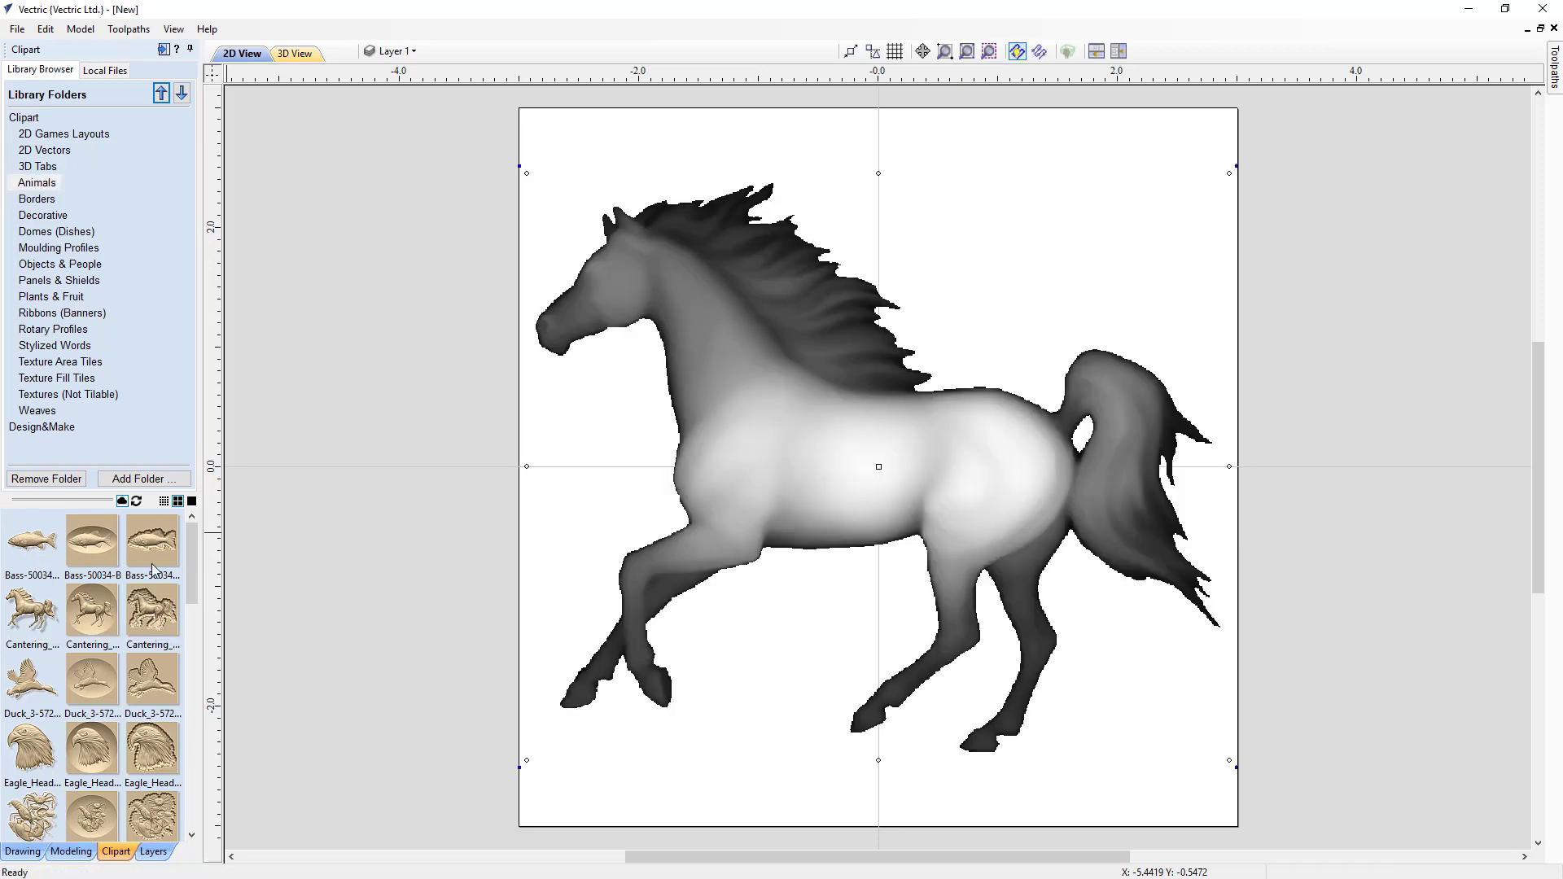
pyautogui.press('Delete')
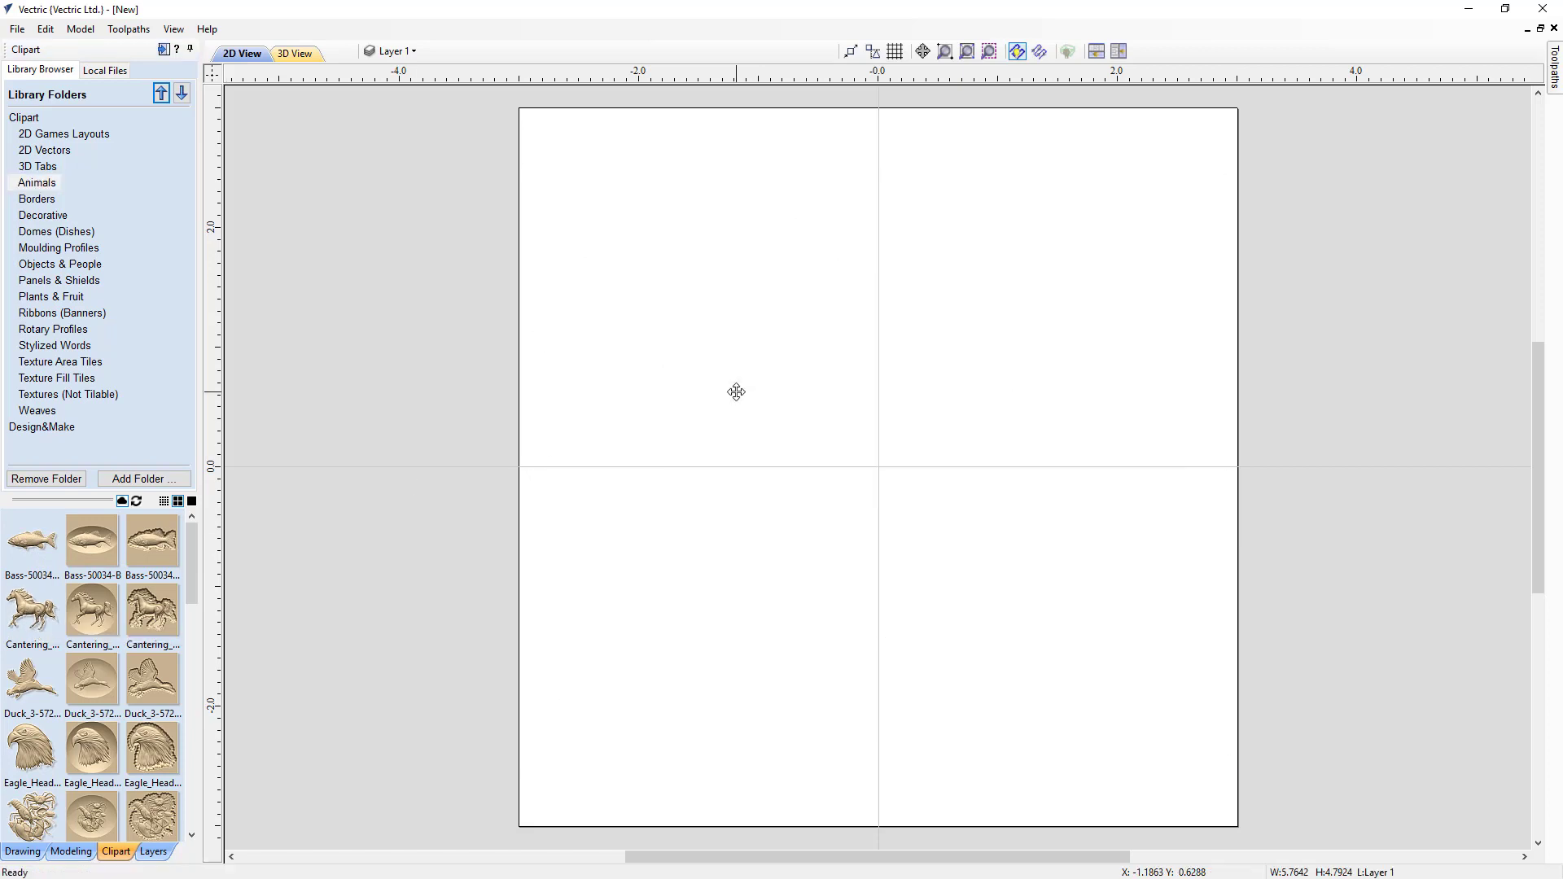
pyautogui.moveTo(33, 541); pyautogui.dragTo(796, 490)
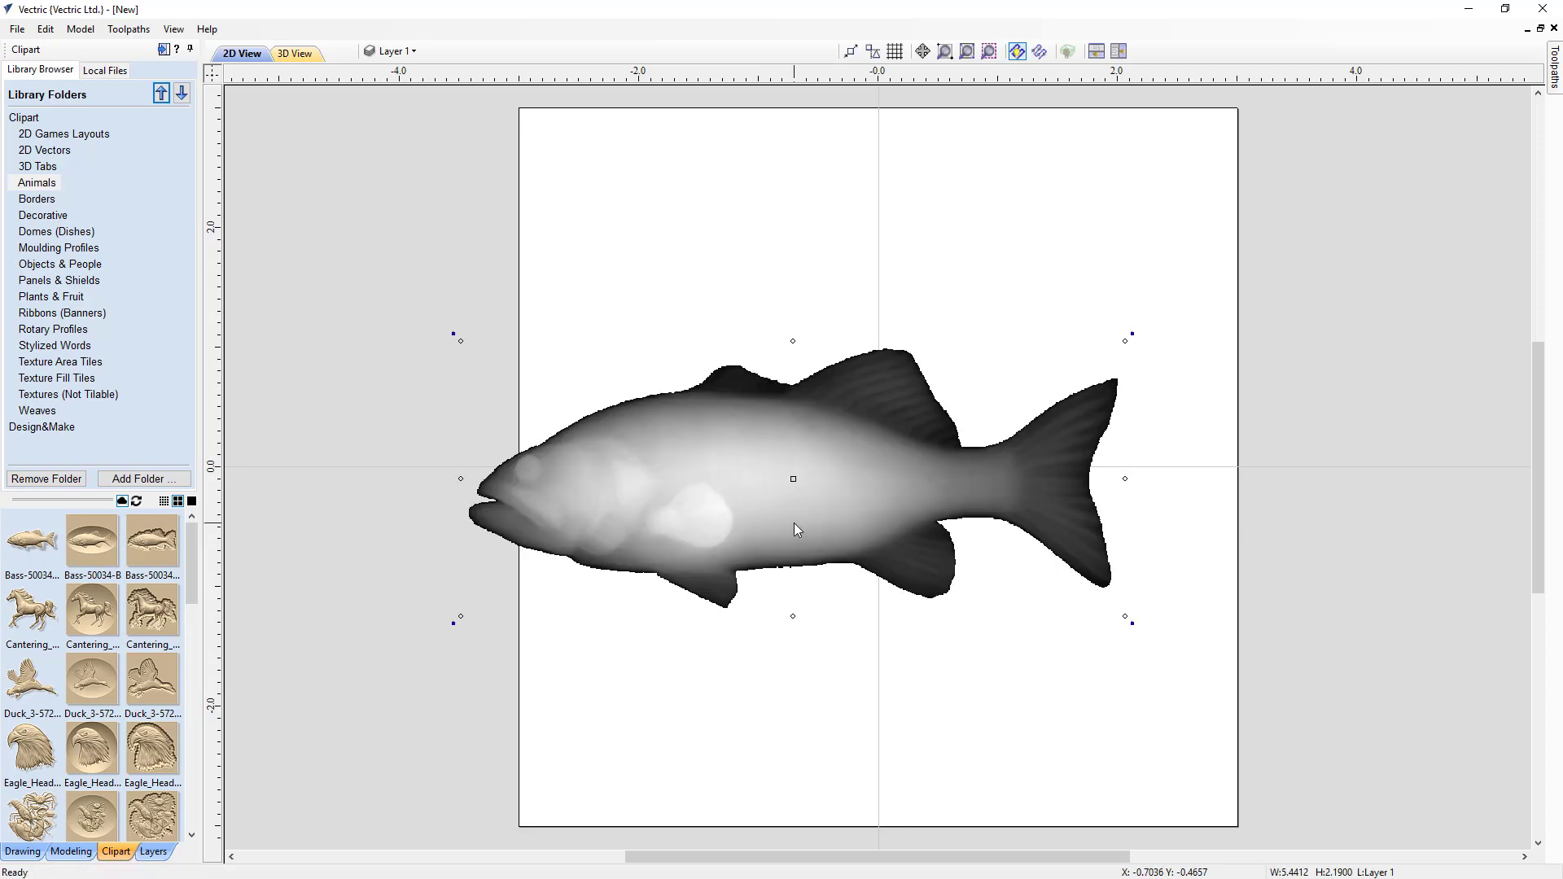
pyautogui.press('Delete')
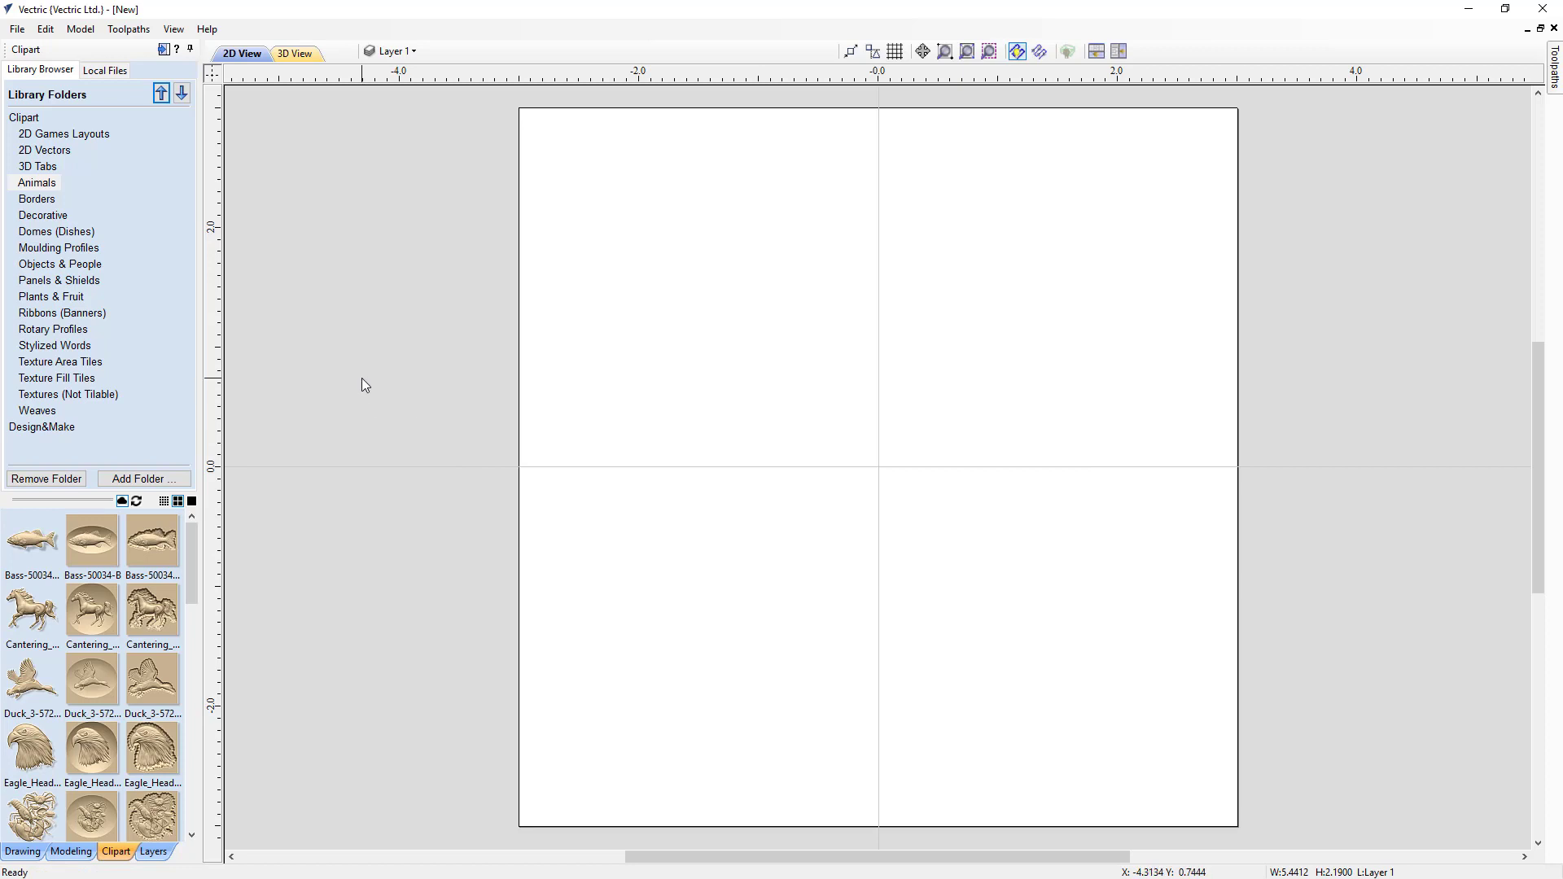
# Step: Browse Local Files, place the Frog_2 clipart on the job, scale it down from a corner and move it
pyautogui.click(100, 74)
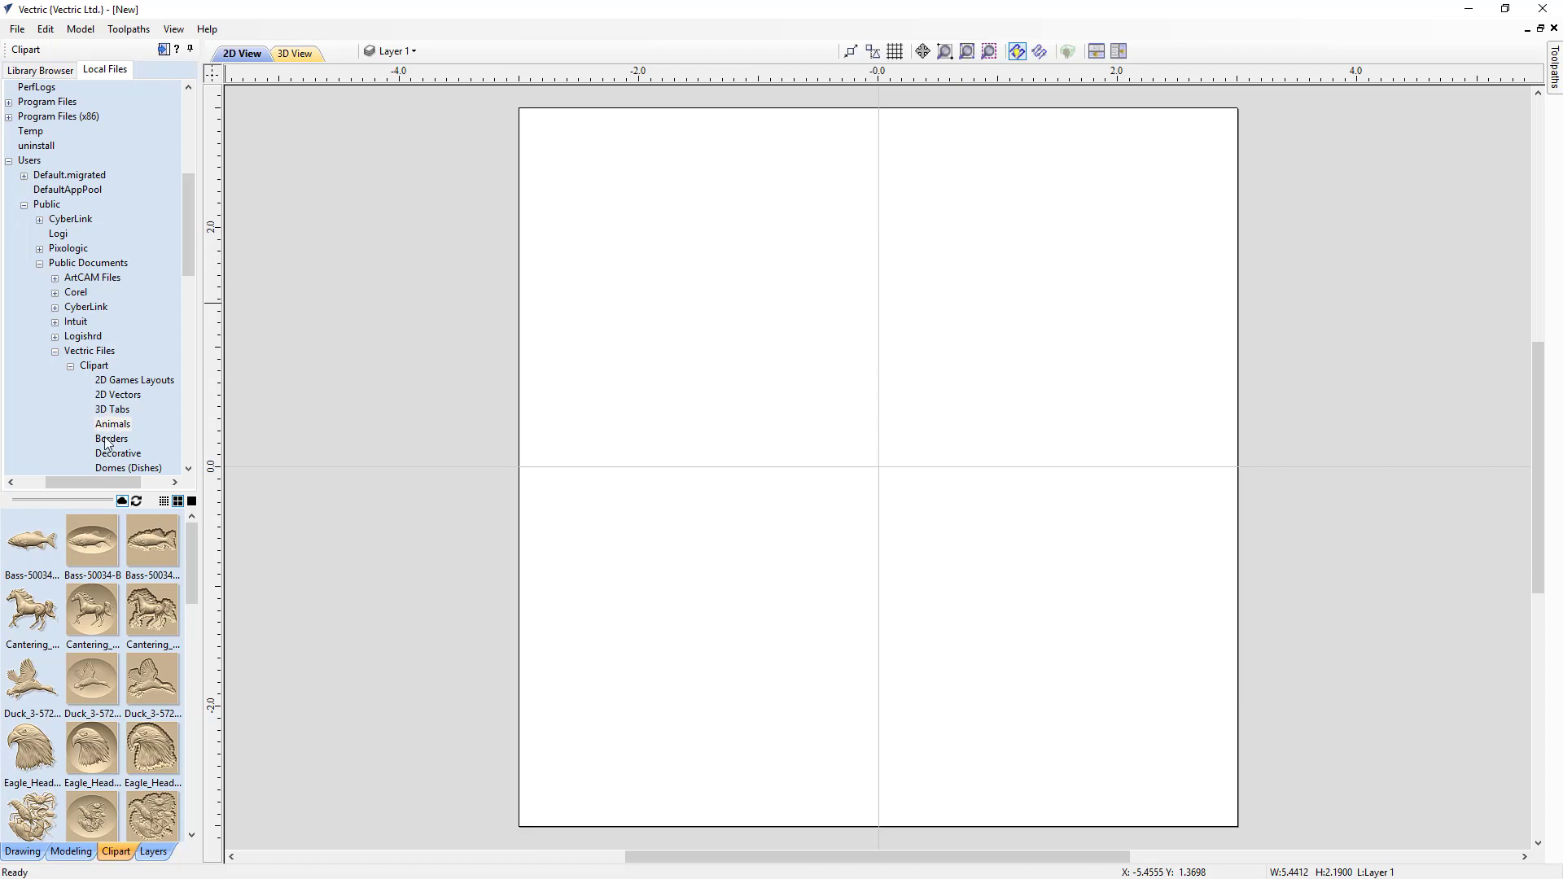
pyautogui.scroll(-3, 33, 700)
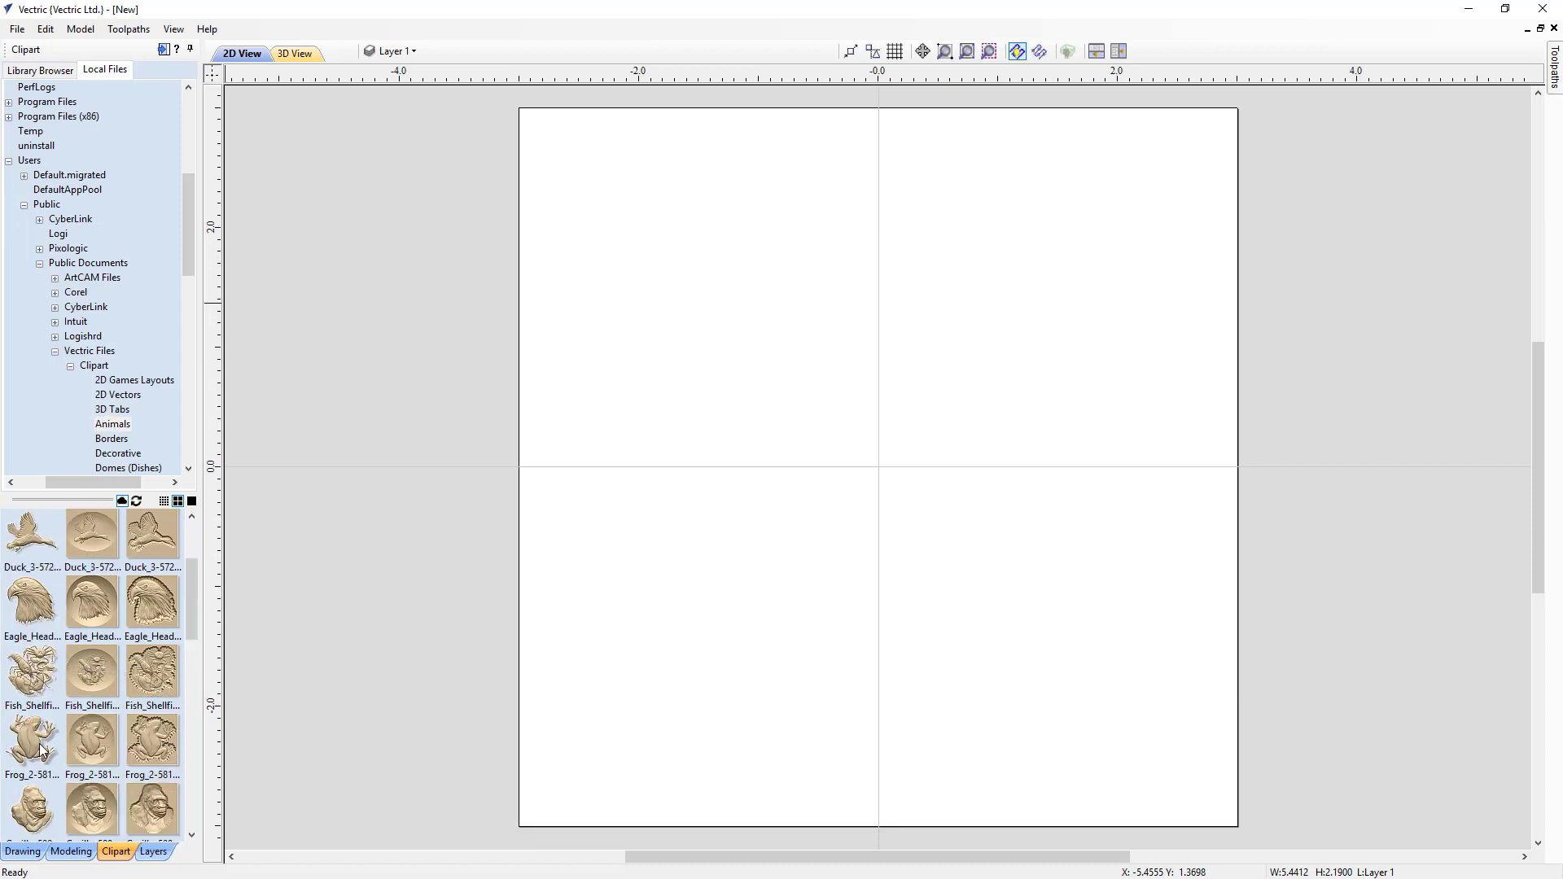
pyautogui.doubleClick(41, 749)
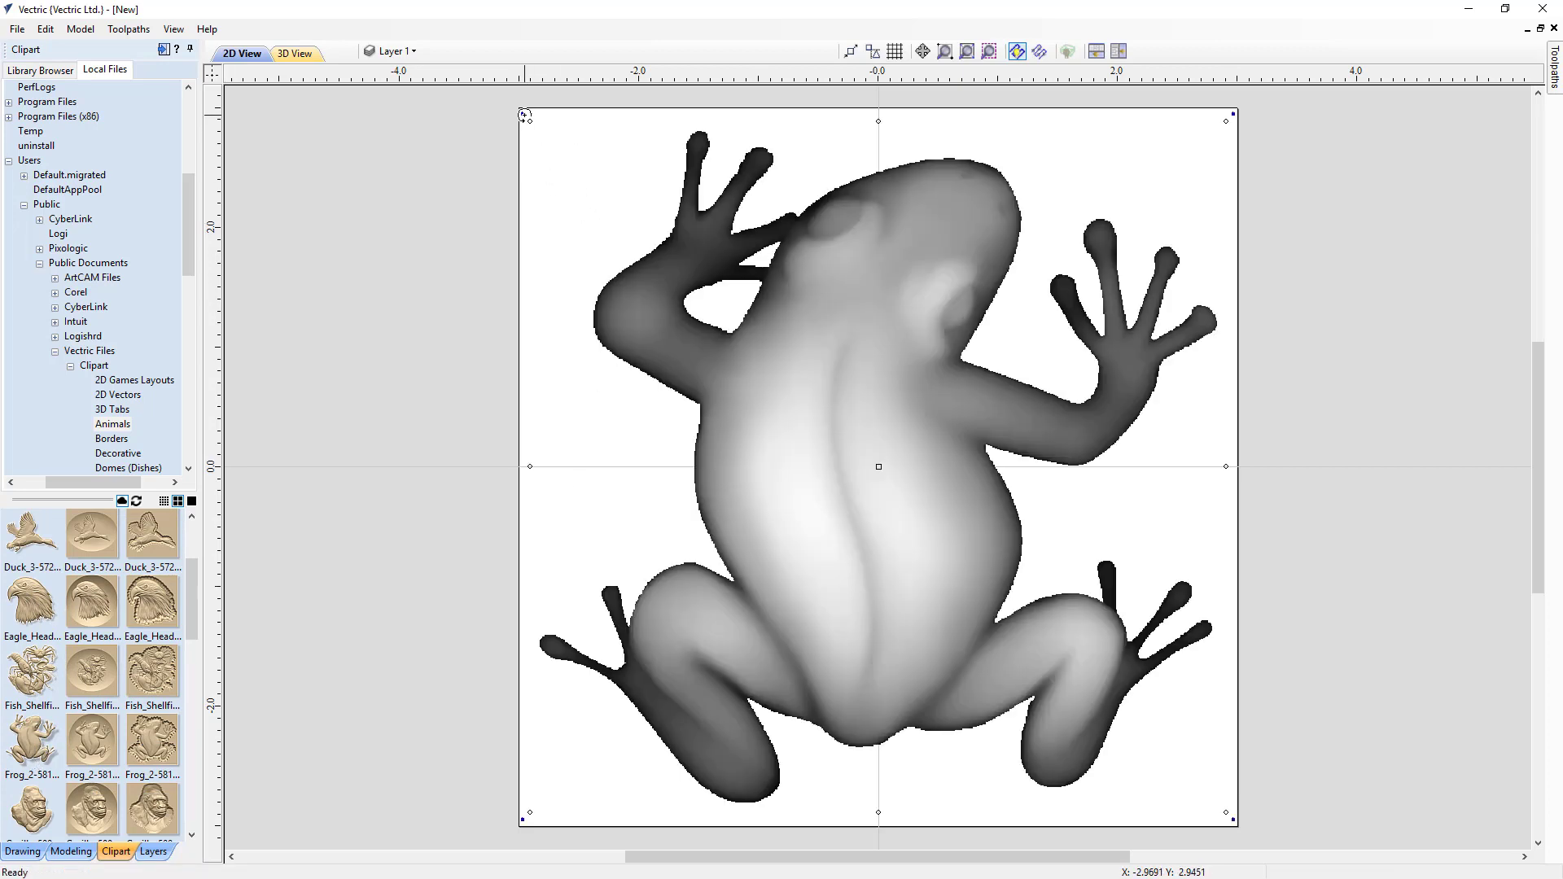
pyautogui.moveTo(525, 124); pyautogui.dragTo(704, 303)
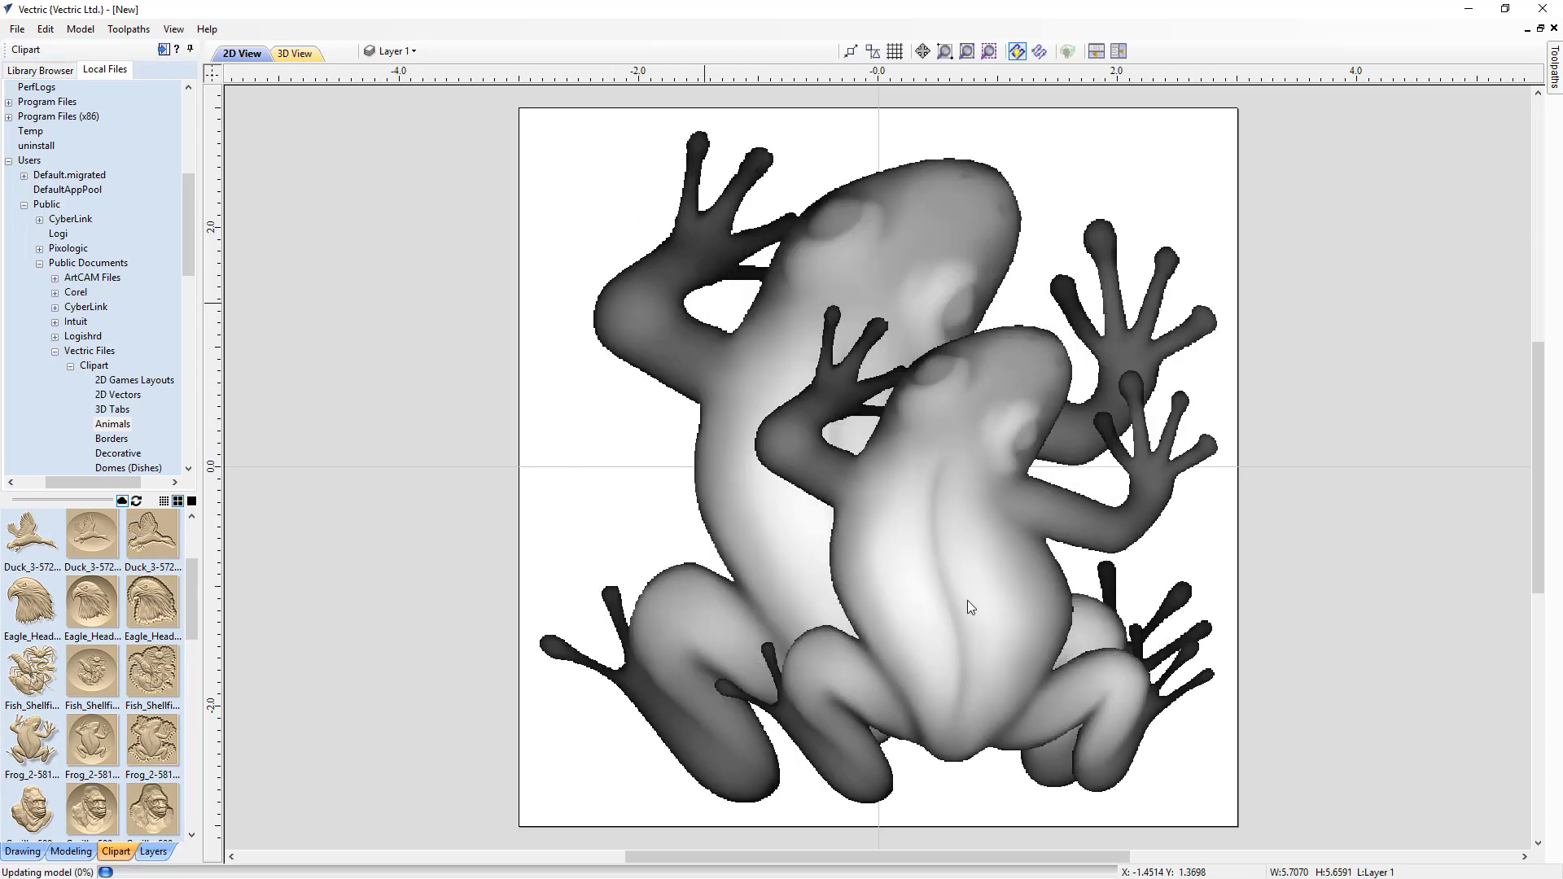
pyautogui.moveTo(994, 621); pyautogui.dragTo(922, 544)
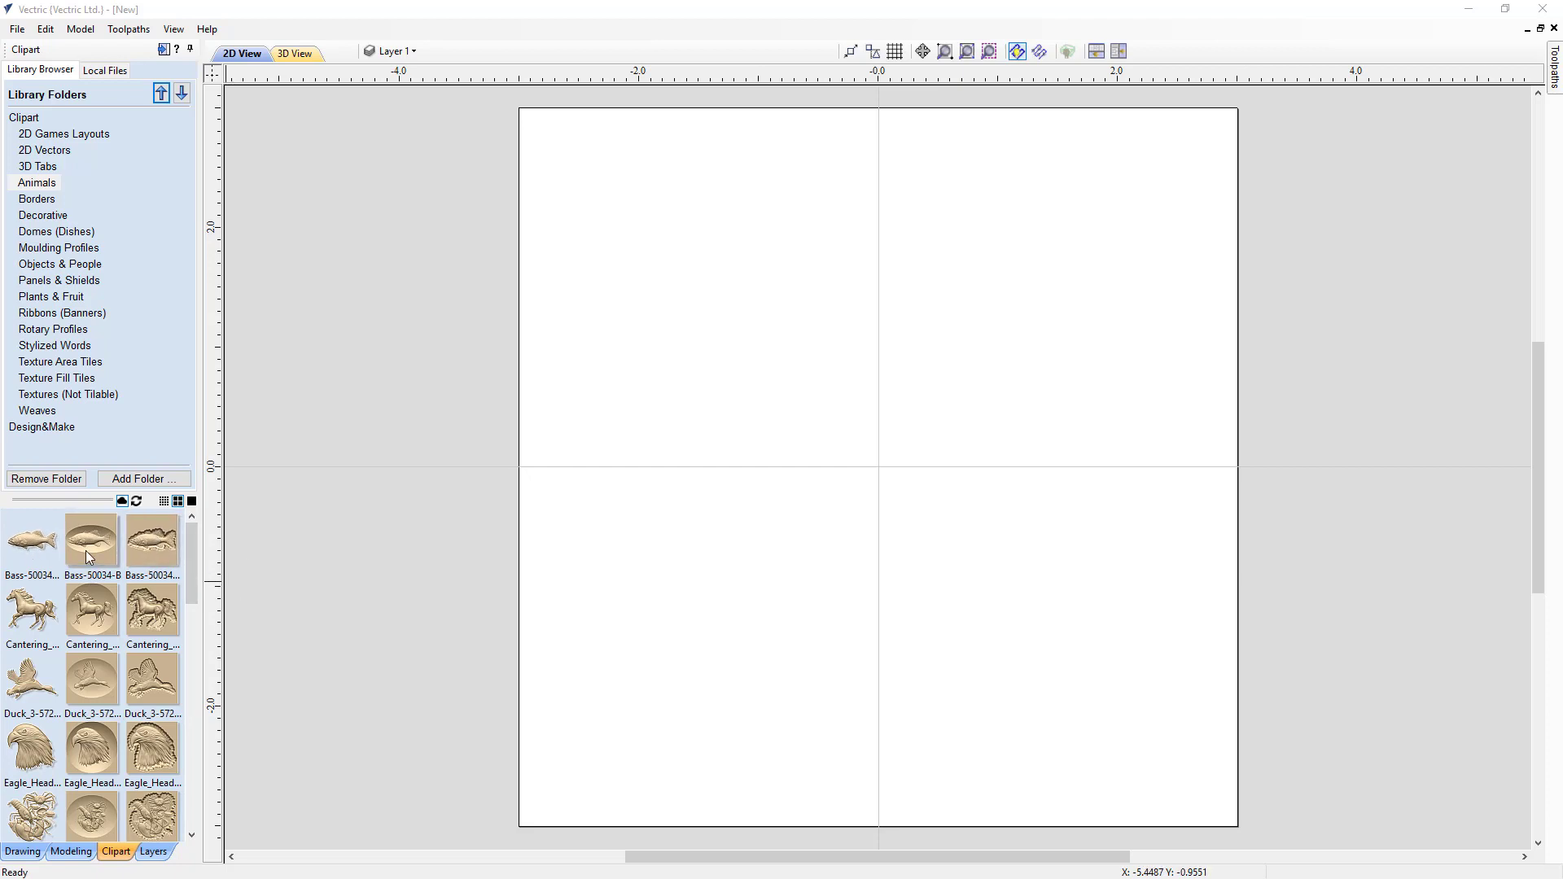
# Step: Tile the 2D and 3D views, add the Bass-50034-A fish, scale it to about 3.9 x 1.6 inches and move it near the top
pyautogui.click(1118, 52)
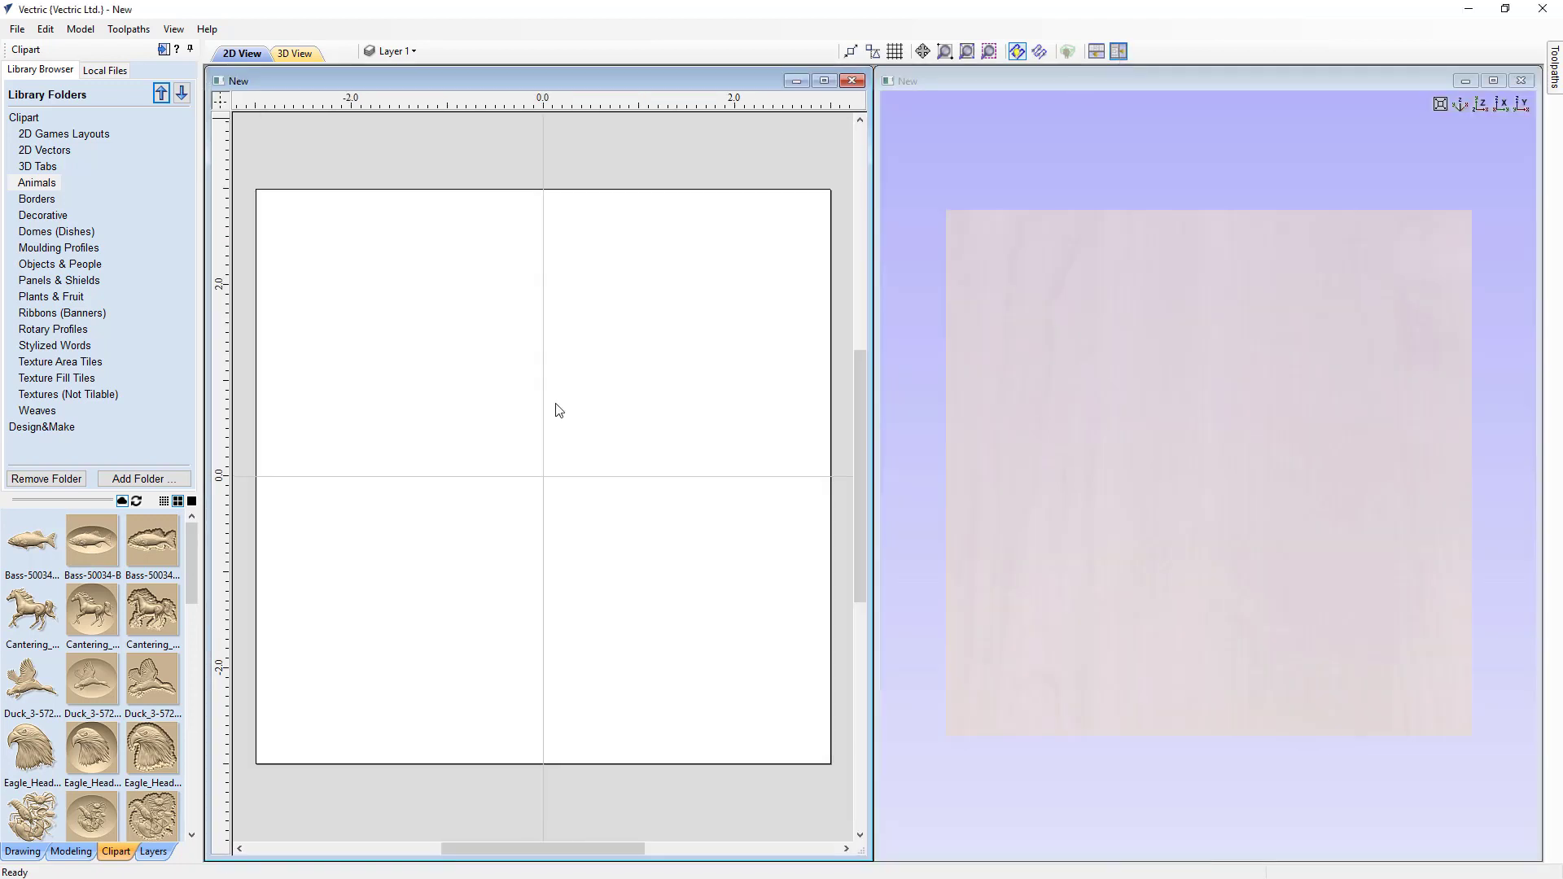
pyautogui.doubleClick(41, 539)
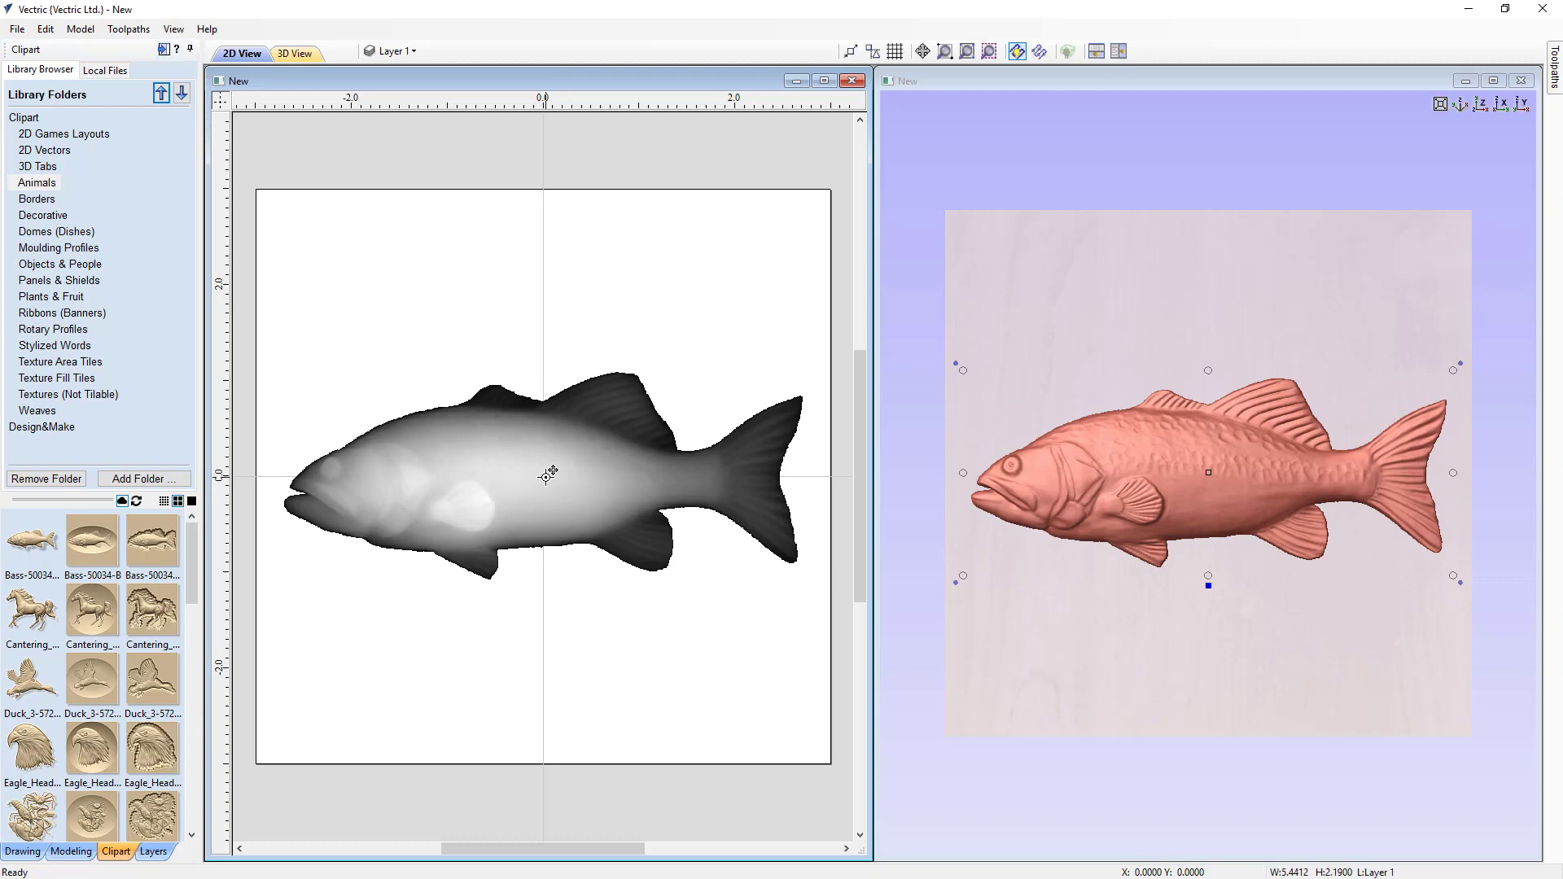
pyautogui.moveTo(547, 474); pyautogui.dragTo(542, 305)
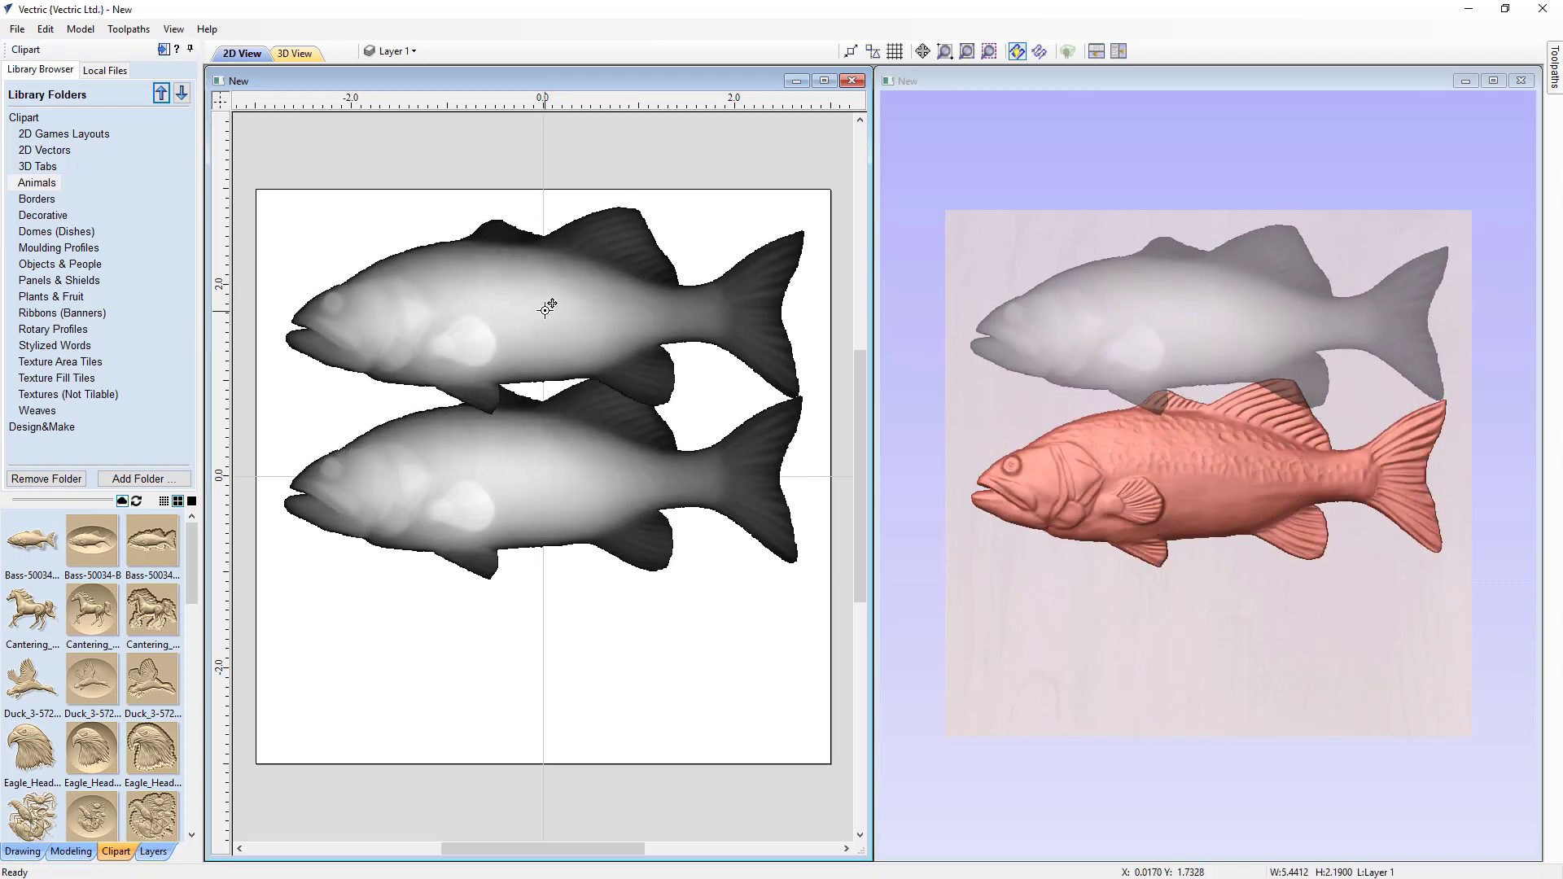
pyautogui.moveTo(813, 197); pyautogui.dragTo(667, 301)
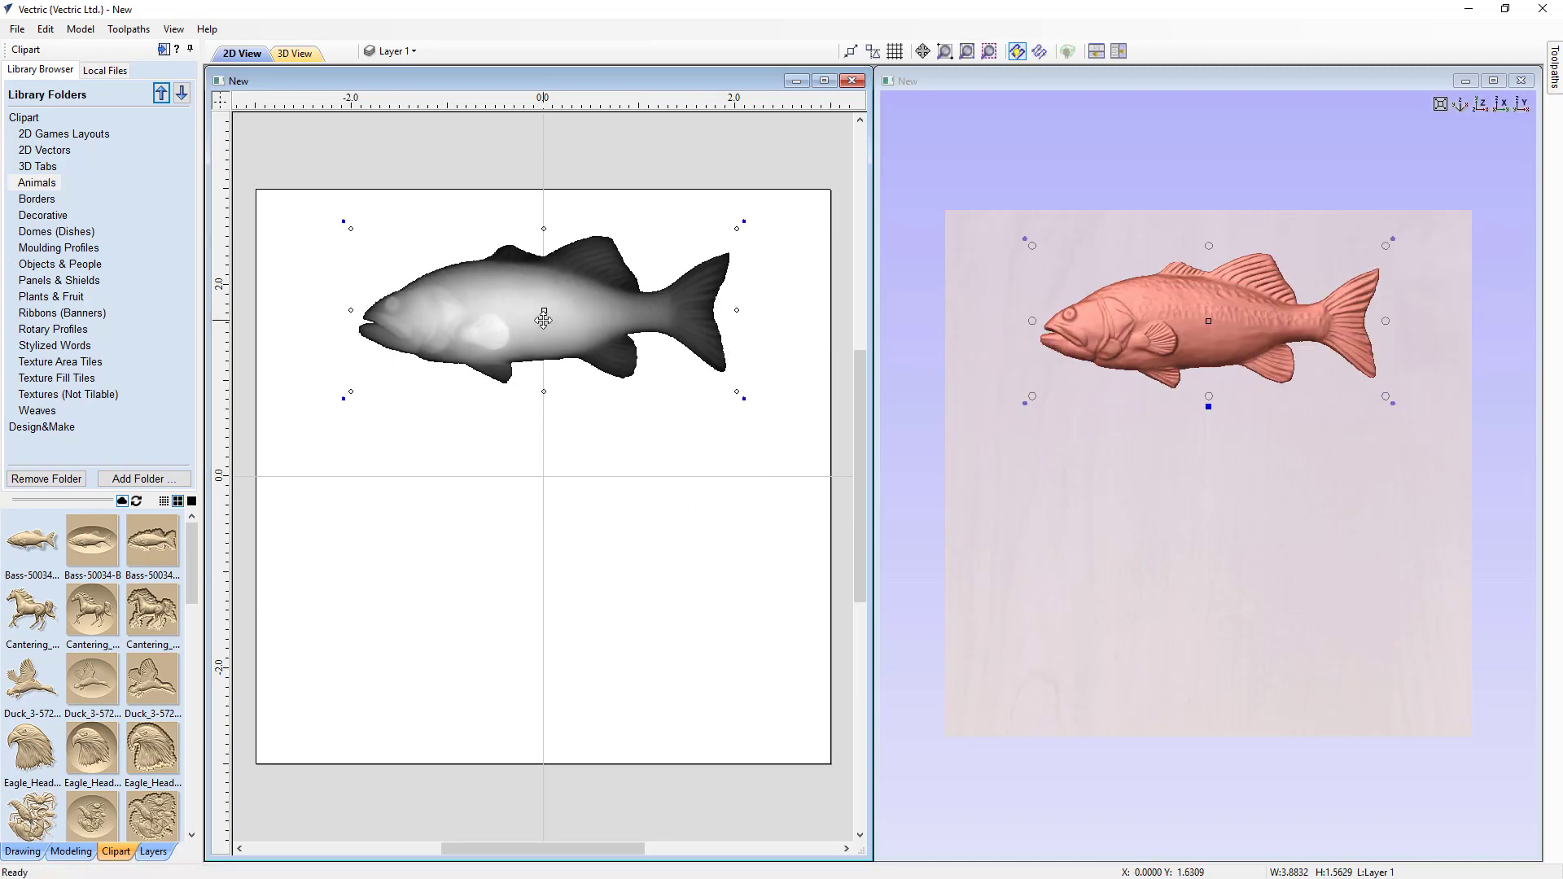
pyautogui.moveTo(501, 417); pyautogui.dragTo(500, 383)
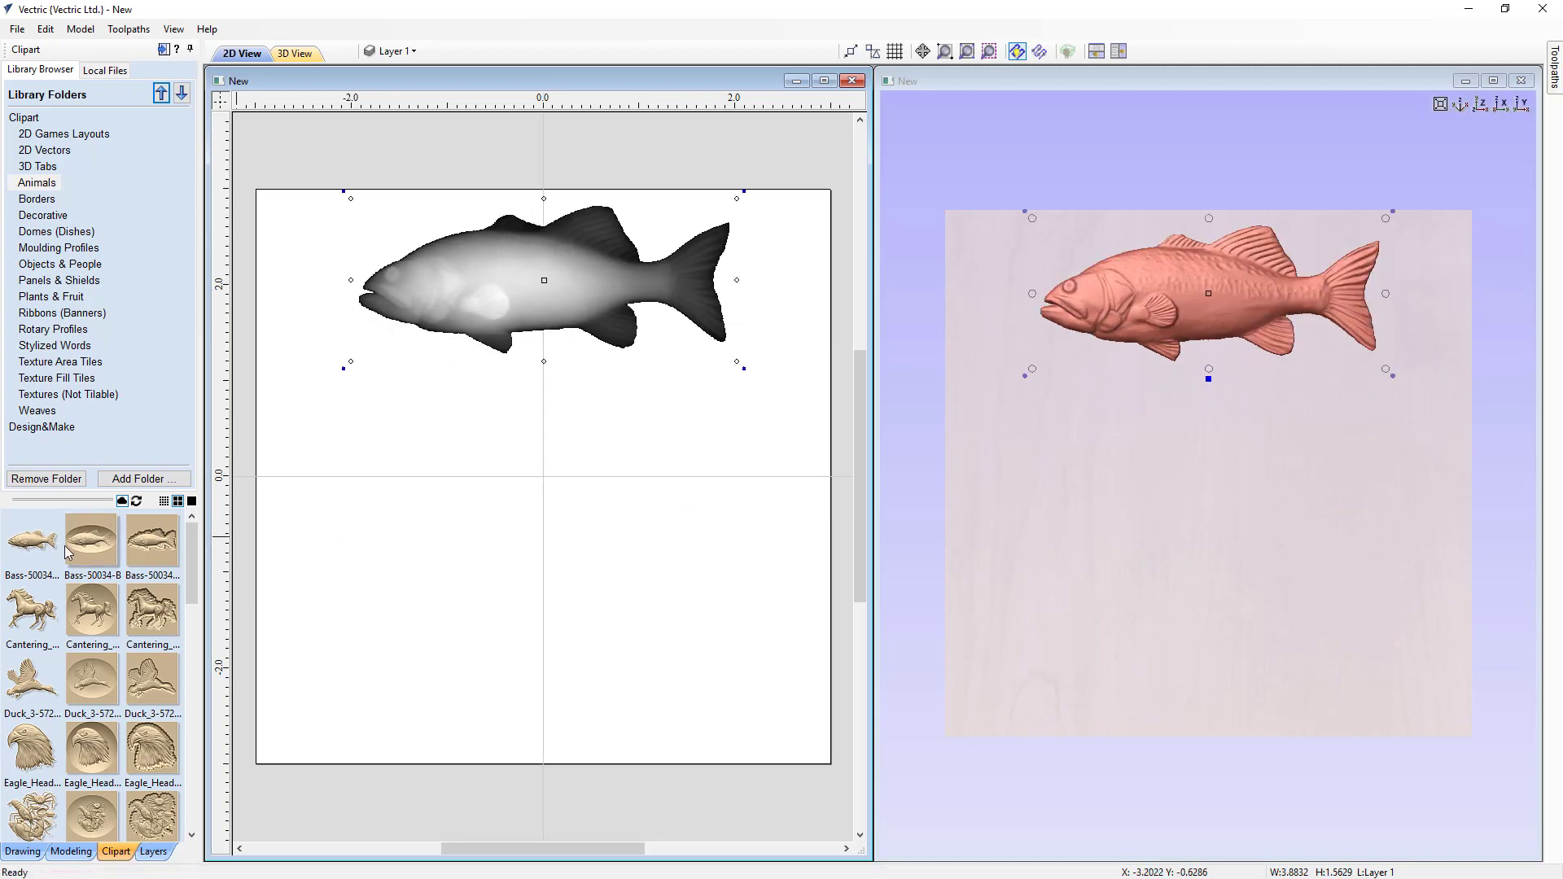
# Step: Drag the Bass-50034-B oval plaque onto the job center and scale it down from a corner
pyautogui.moveTo(92, 539); pyautogui.dragTo(439, 477)
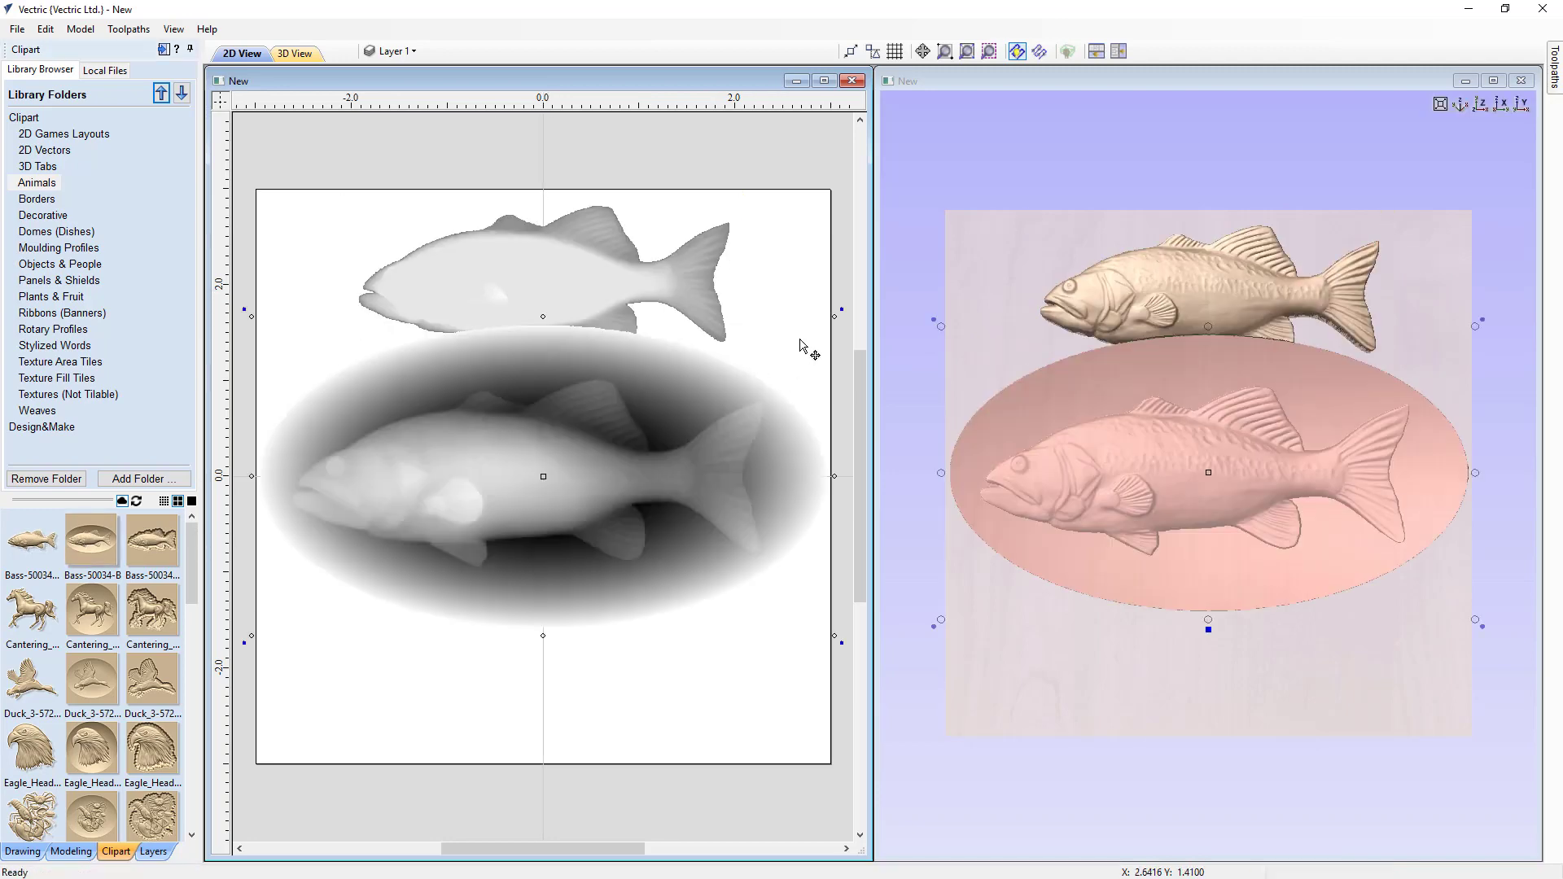
pyautogui.moveTo(836, 317); pyautogui.dragTo(743, 379)
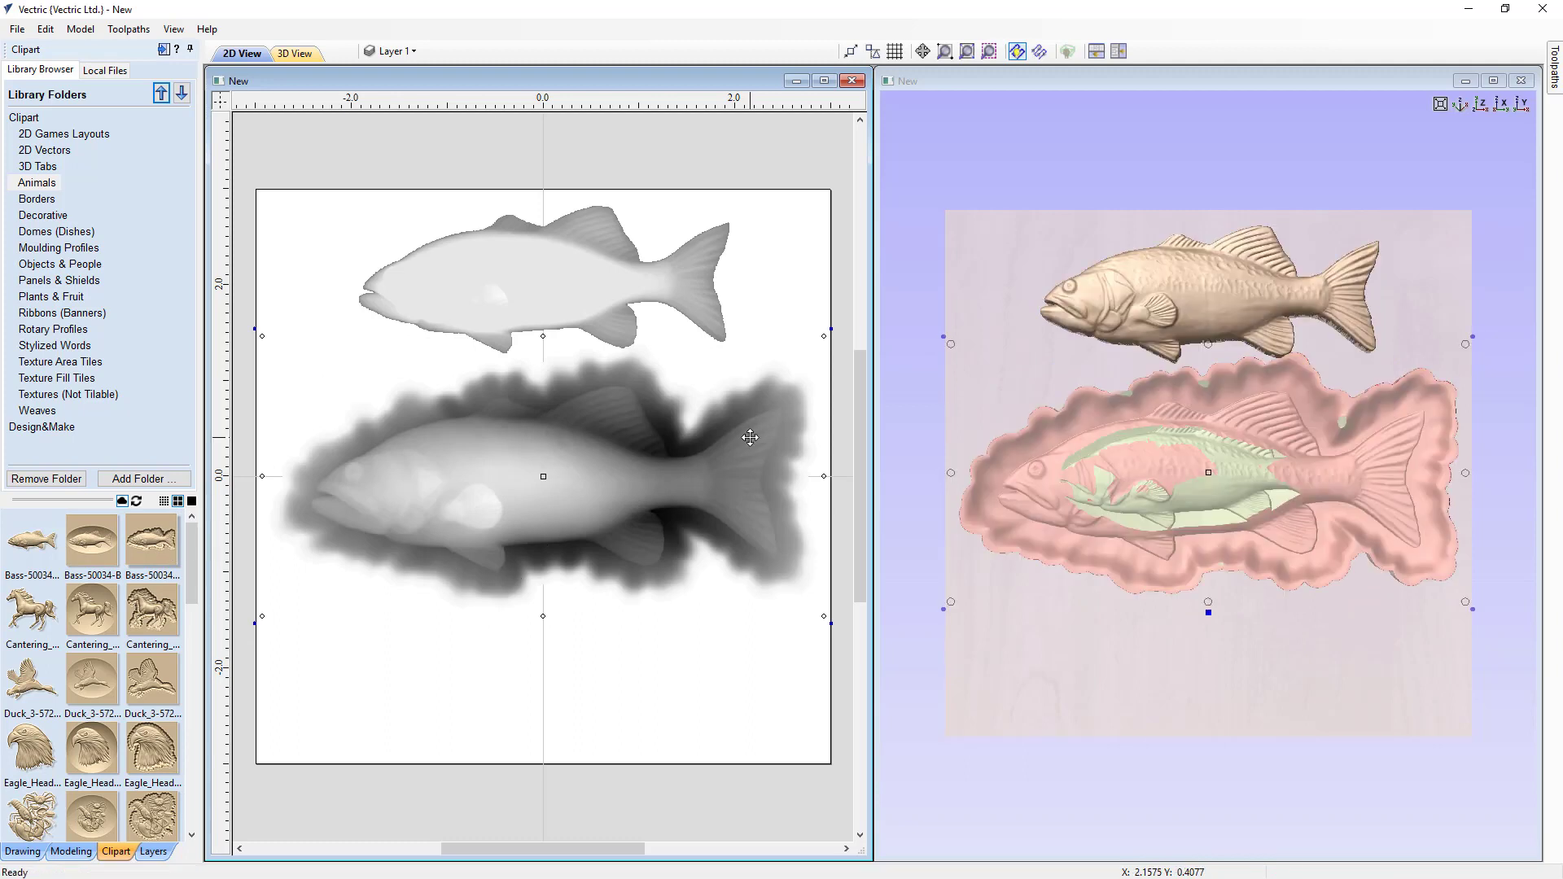
# Step: Scale the Bass-50034-C fish to about 3.8 x 1.9 inches and move it below the oval plaque
pyautogui.keyDown('alt'); pyautogui.moveTo(809, 351); pyautogui.dragTo(731, 382); pyautogui.keyUp('alt')
pyautogui.moveTo(555, 493); pyautogui.dragTo(544, 687)
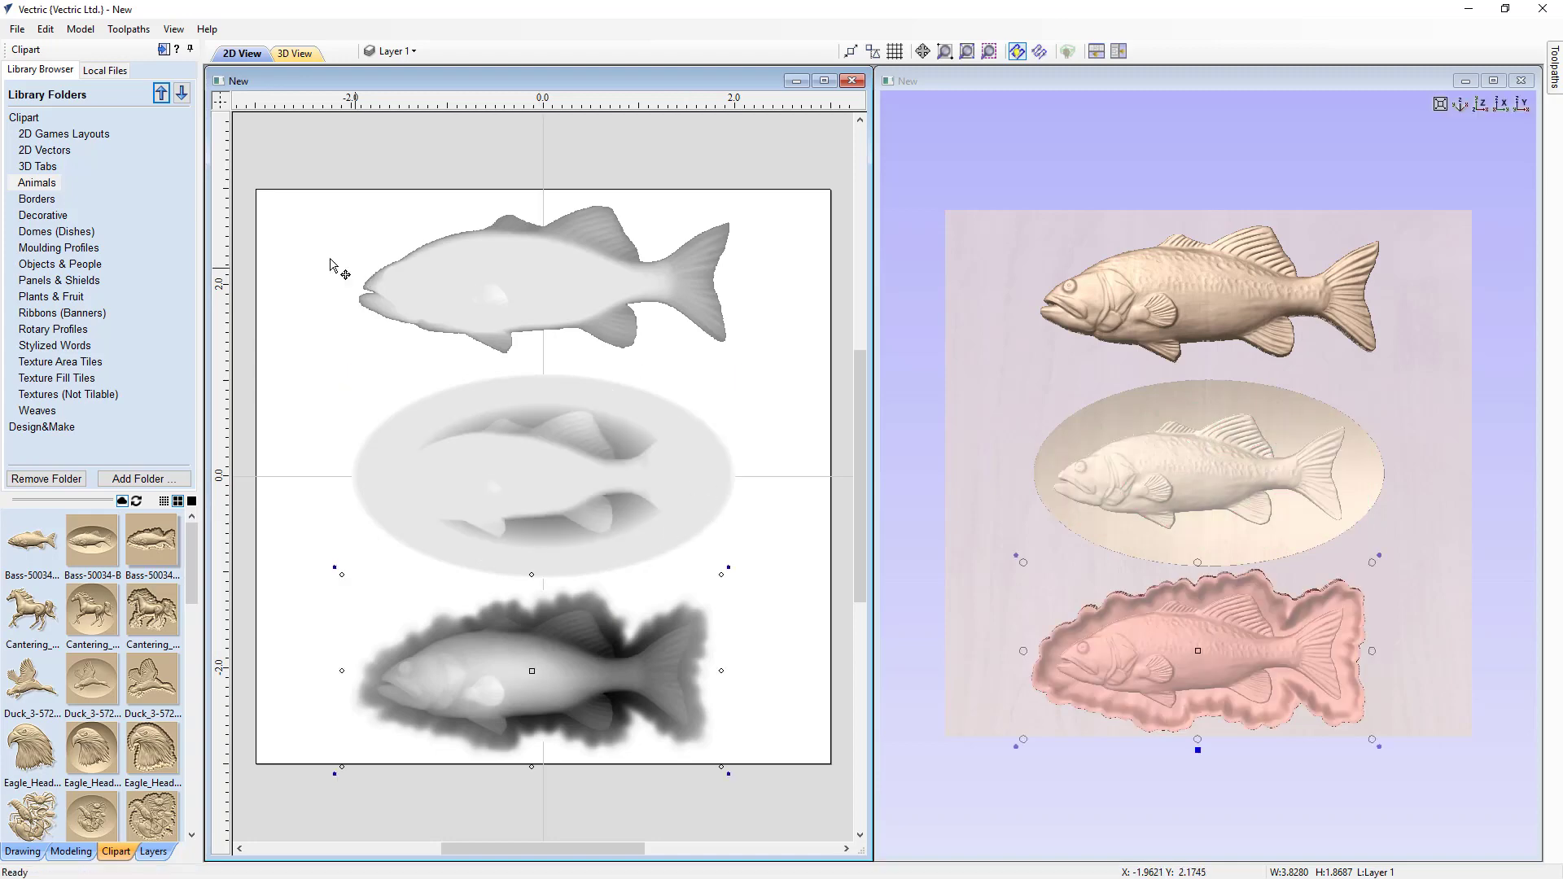
# Step: Add a zero-height plane component covering the model
pyautogui.click(72, 853)
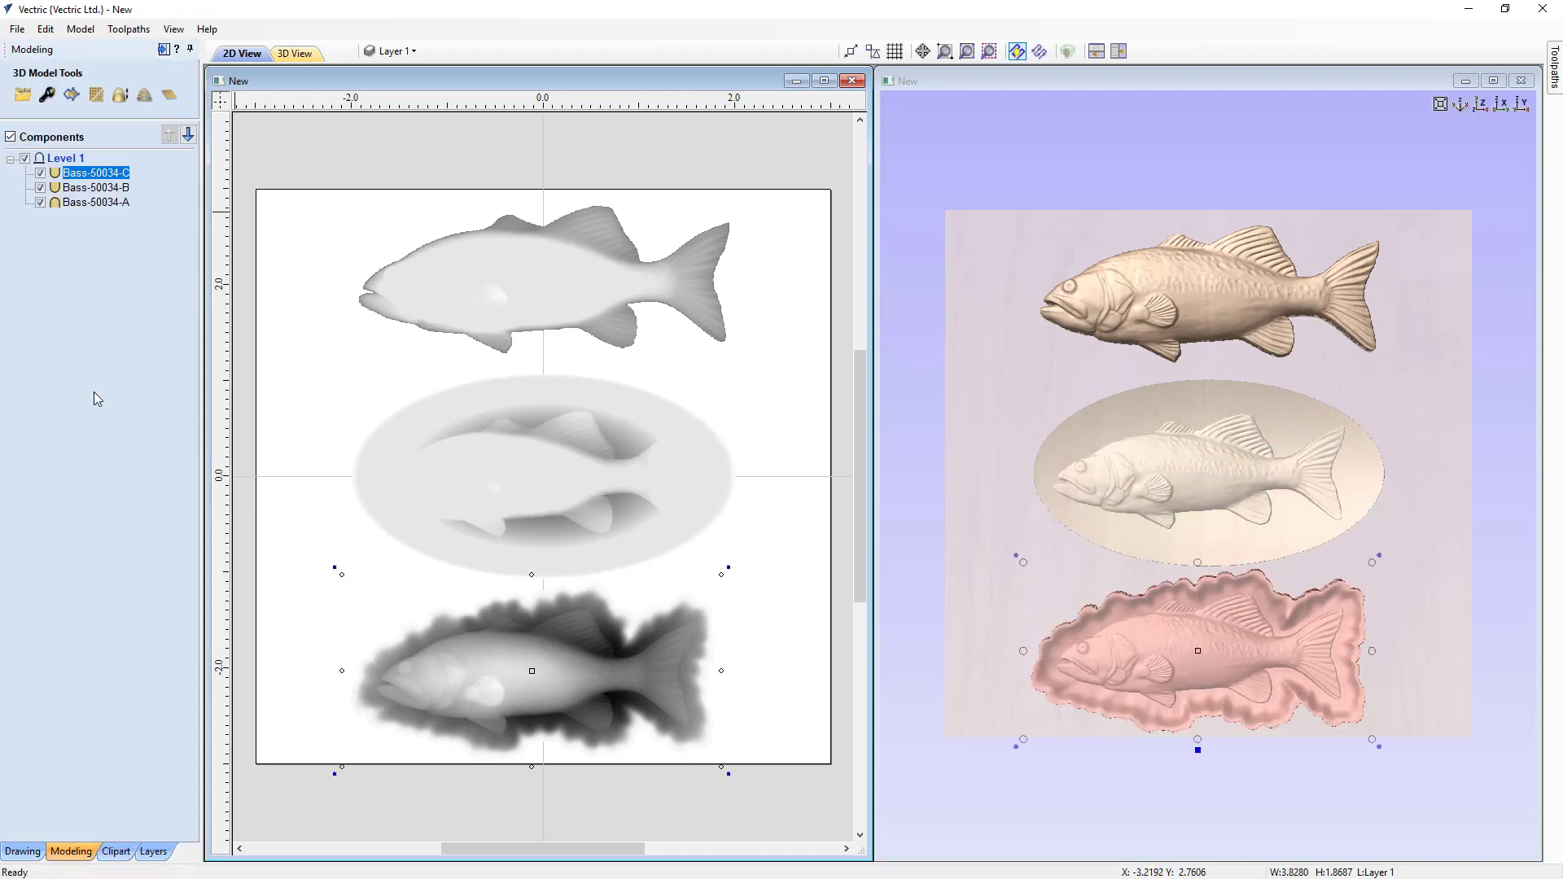
pyautogui.click(169, 97)
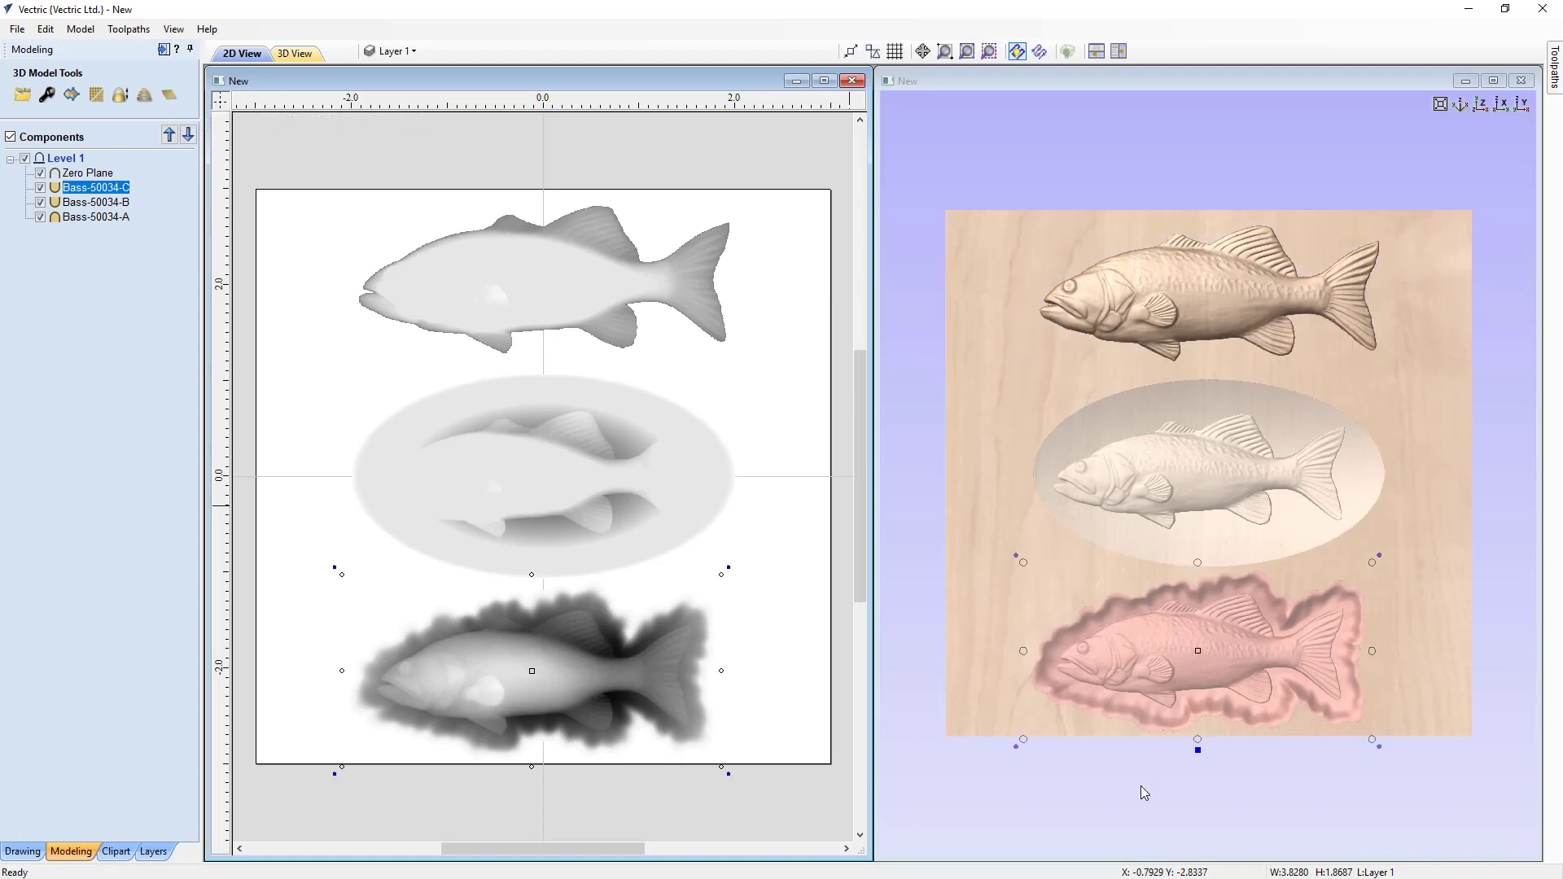
# Step: Orbit and inspect the three fish models and the zero plane in the 3D view
pyautogui.moveTo(1141, 785); pyautogui.dragTo(1170, 715)
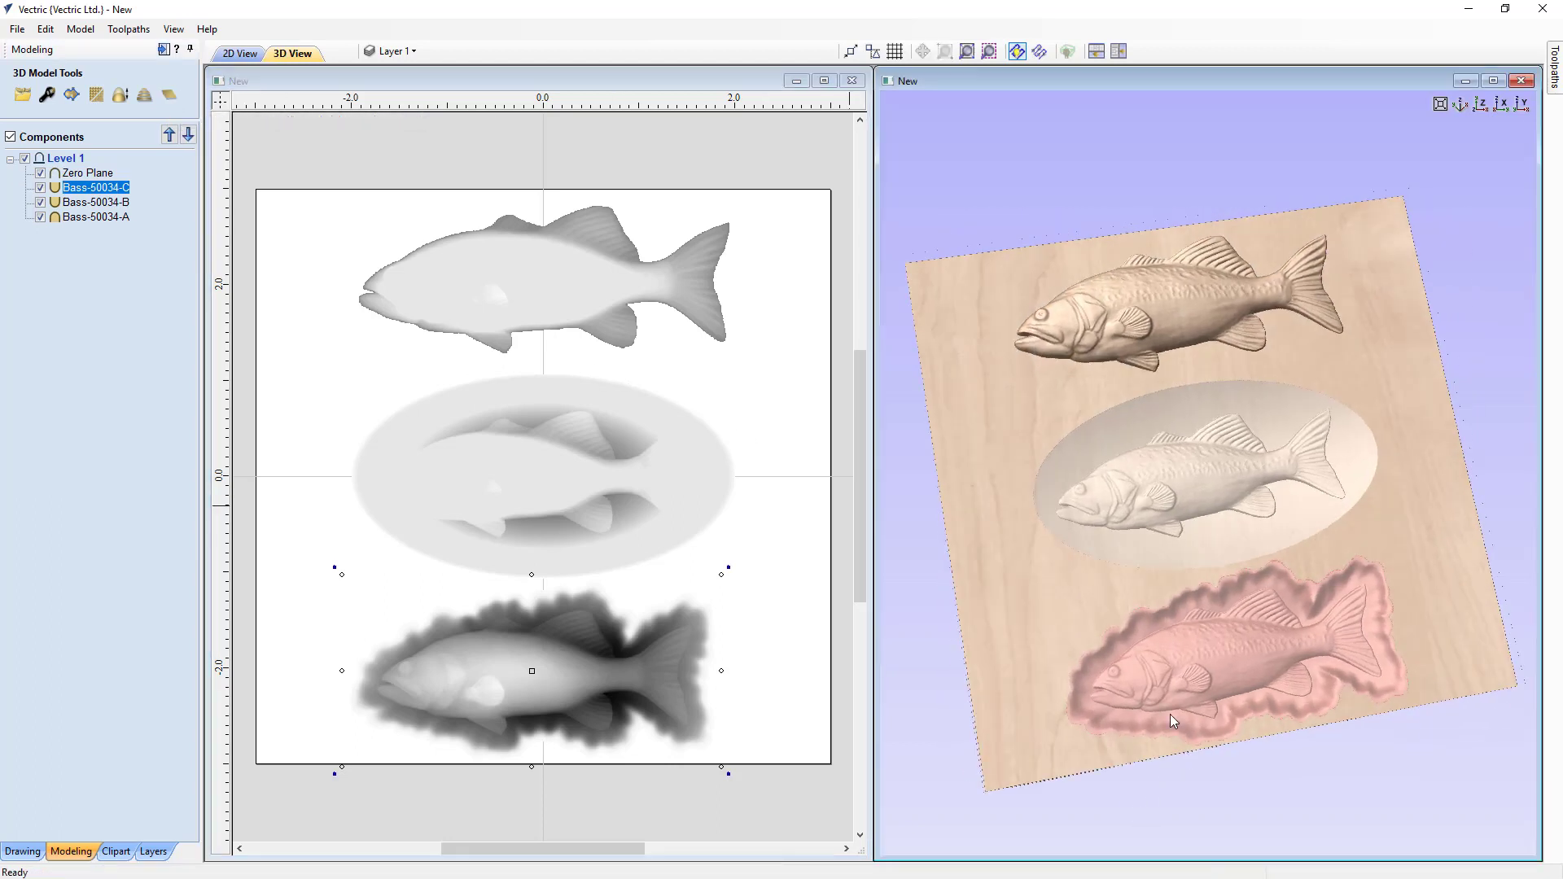
pyautogui.click(174, 29)
pyautogui.click(236, 120)
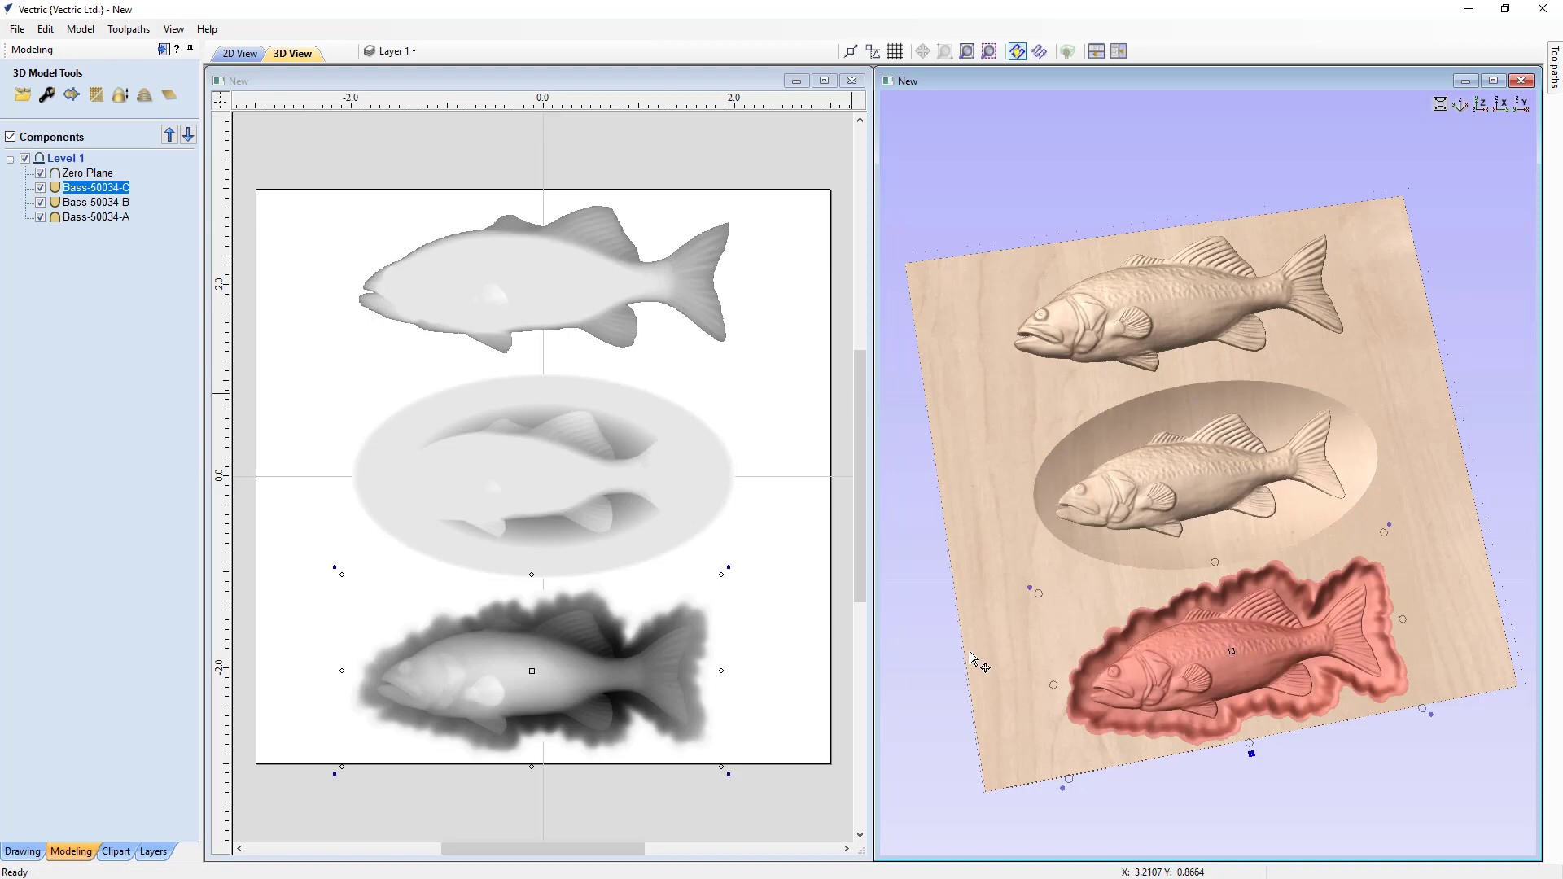
pyautogui.click(1029, 624)
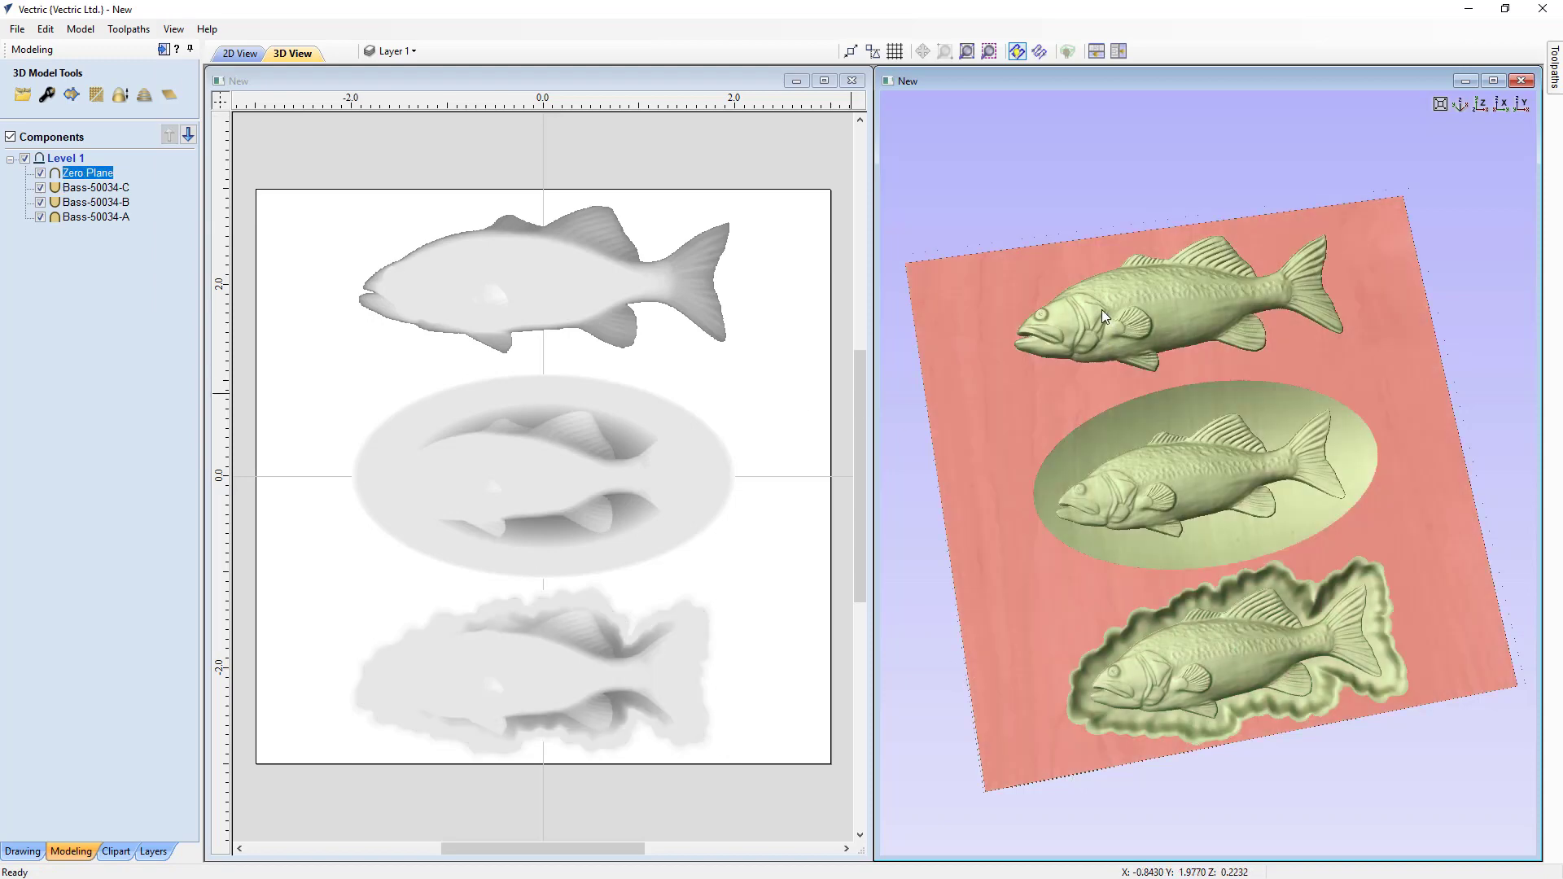
pyautogui.click(978, 217)
pyautogui.moveTo(1133, 799); pyautogui.dragTo(1164, 695)
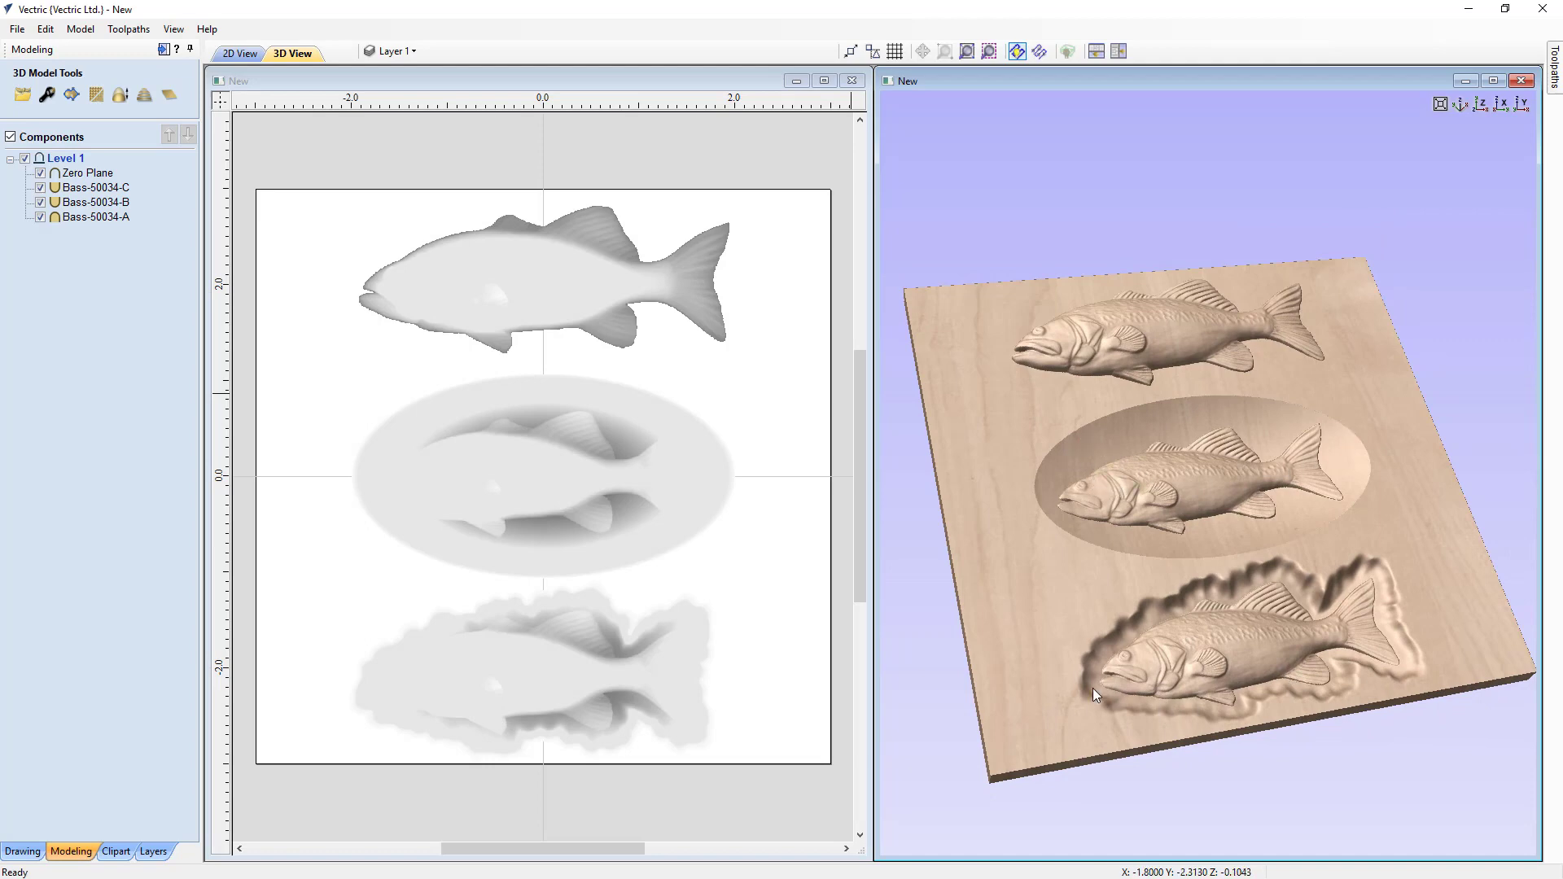
pyautogui.moveTo(1251, 763); pyautogui.dragTo(1209, 846)
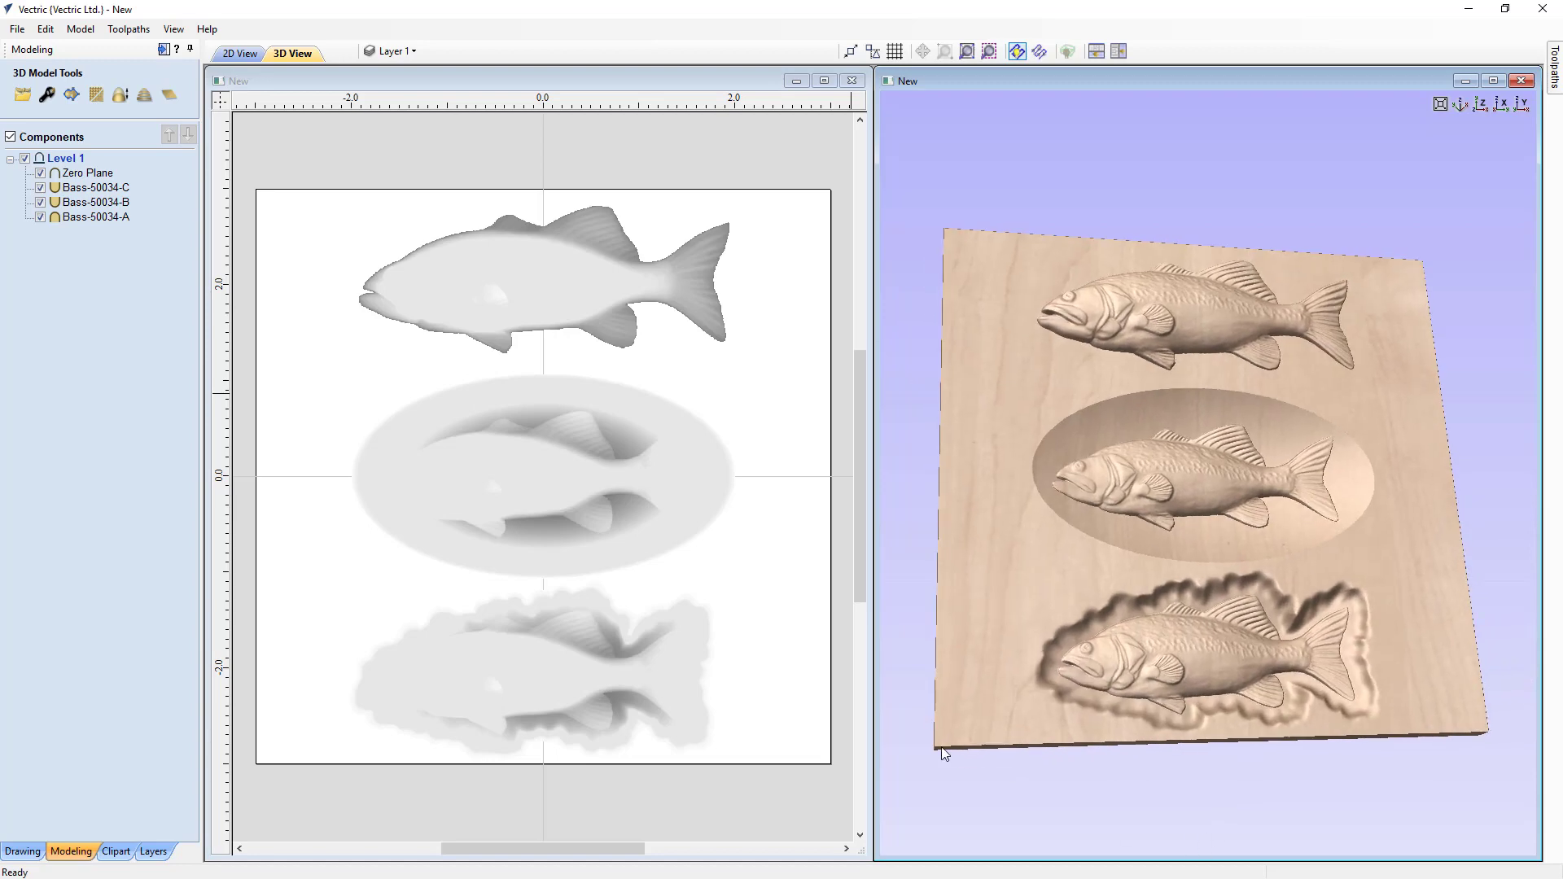
# Step: Select all components in the component list and delete them
pyautogui.click(97, 174)
pyautogui.keyDown('shift'); pyautogui.click(95, 216); pyautogui.keyUp('shift')
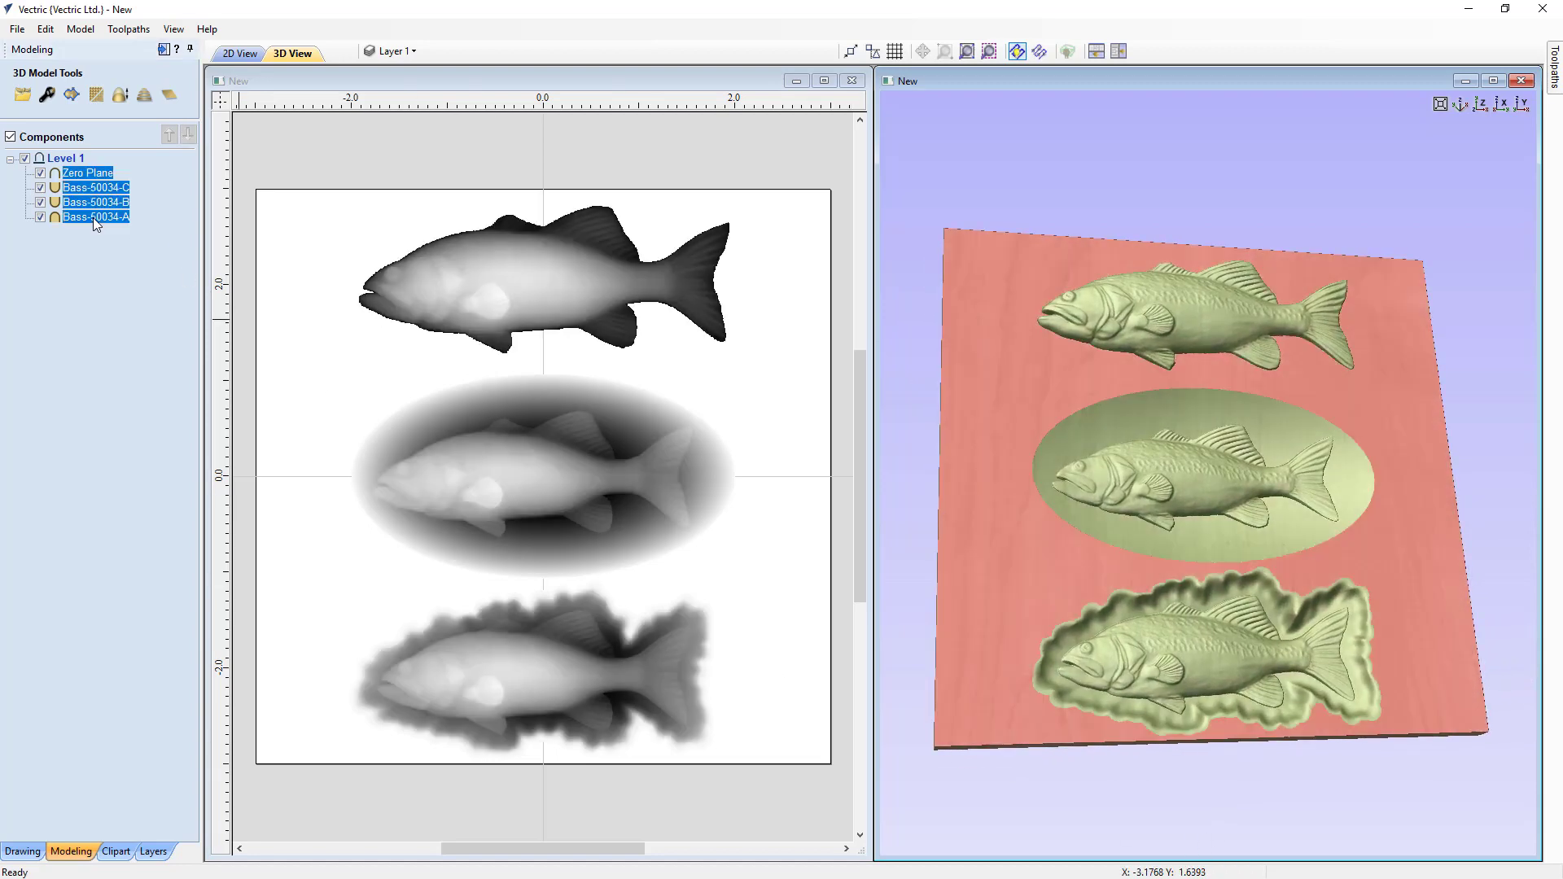
pyautogui.press('Delete')
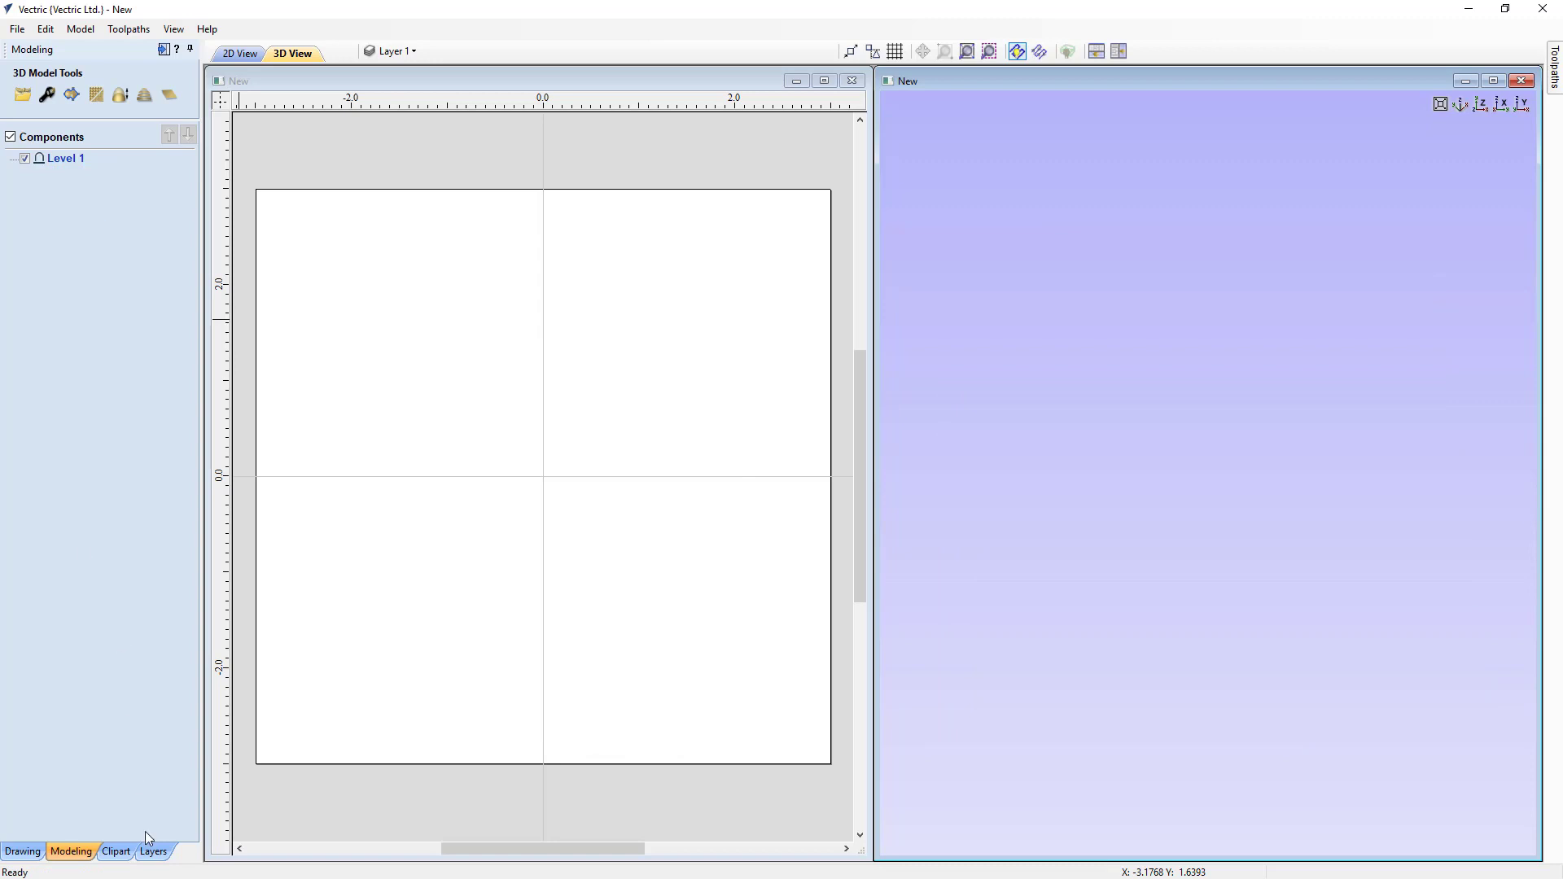
# Step: Open the Weaves clipart folder and set the 3D view to show the material from straight above
pyautogui.click(119, 852)
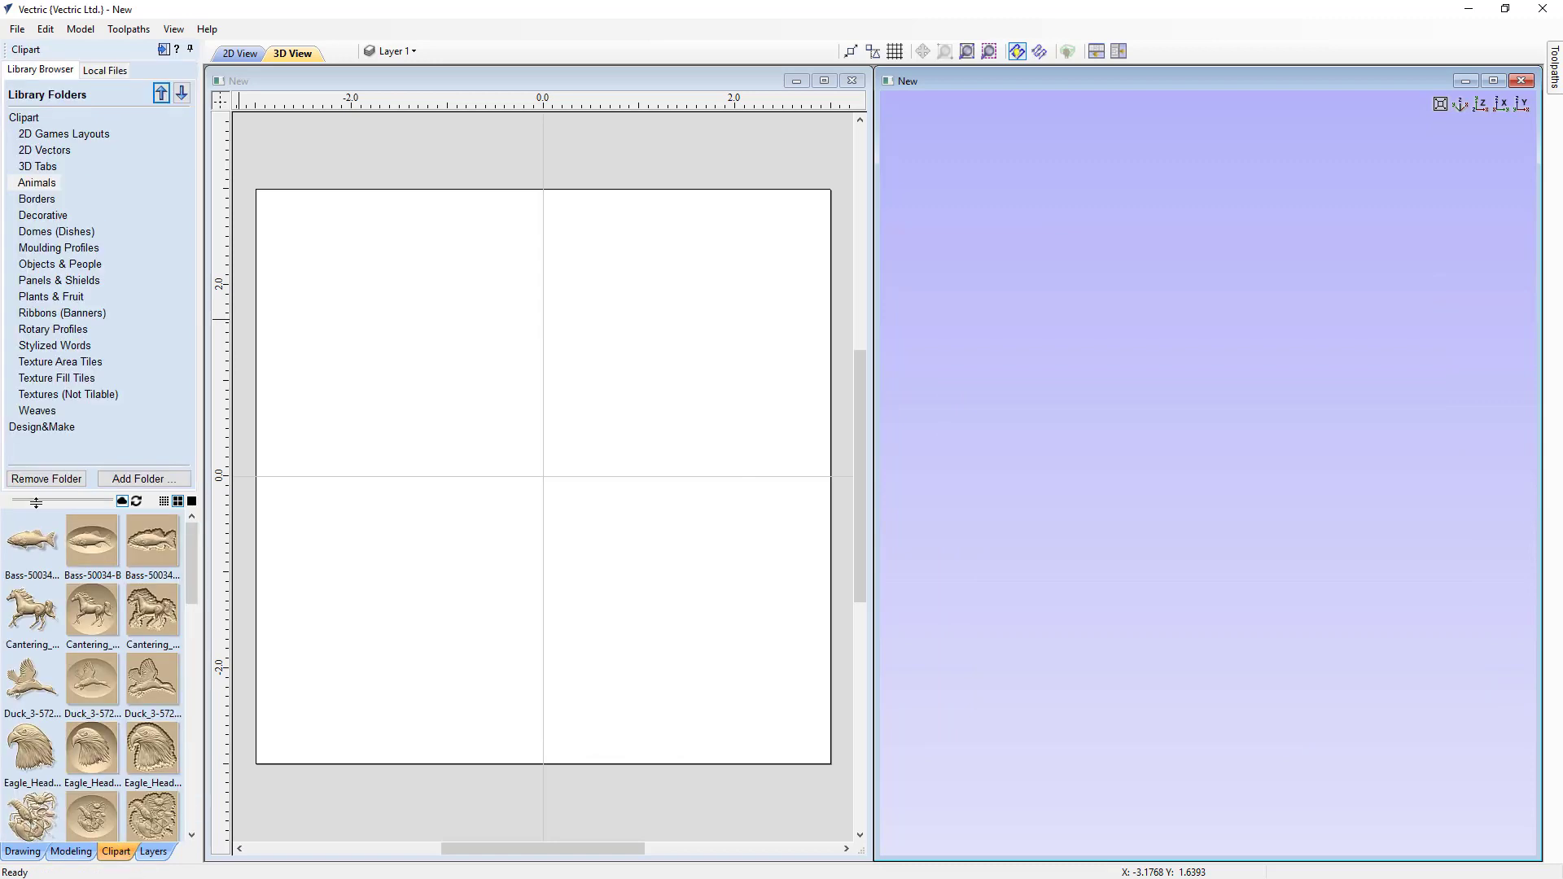
pyautogui.click(39, 412)
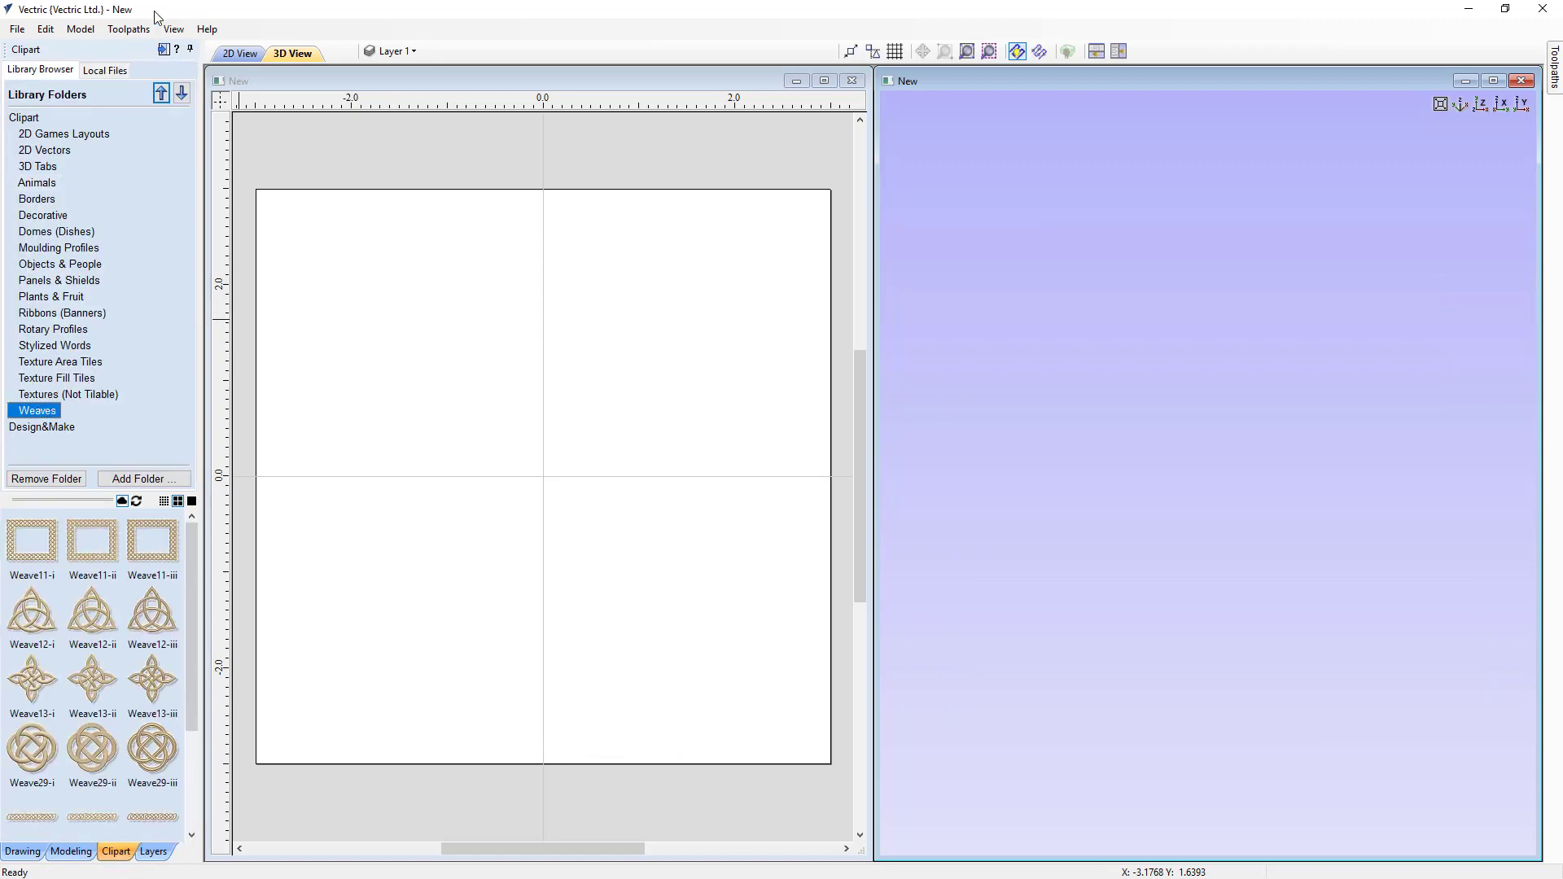
pyautogui.click(173, 30)
pyautogui.click(195, 114)
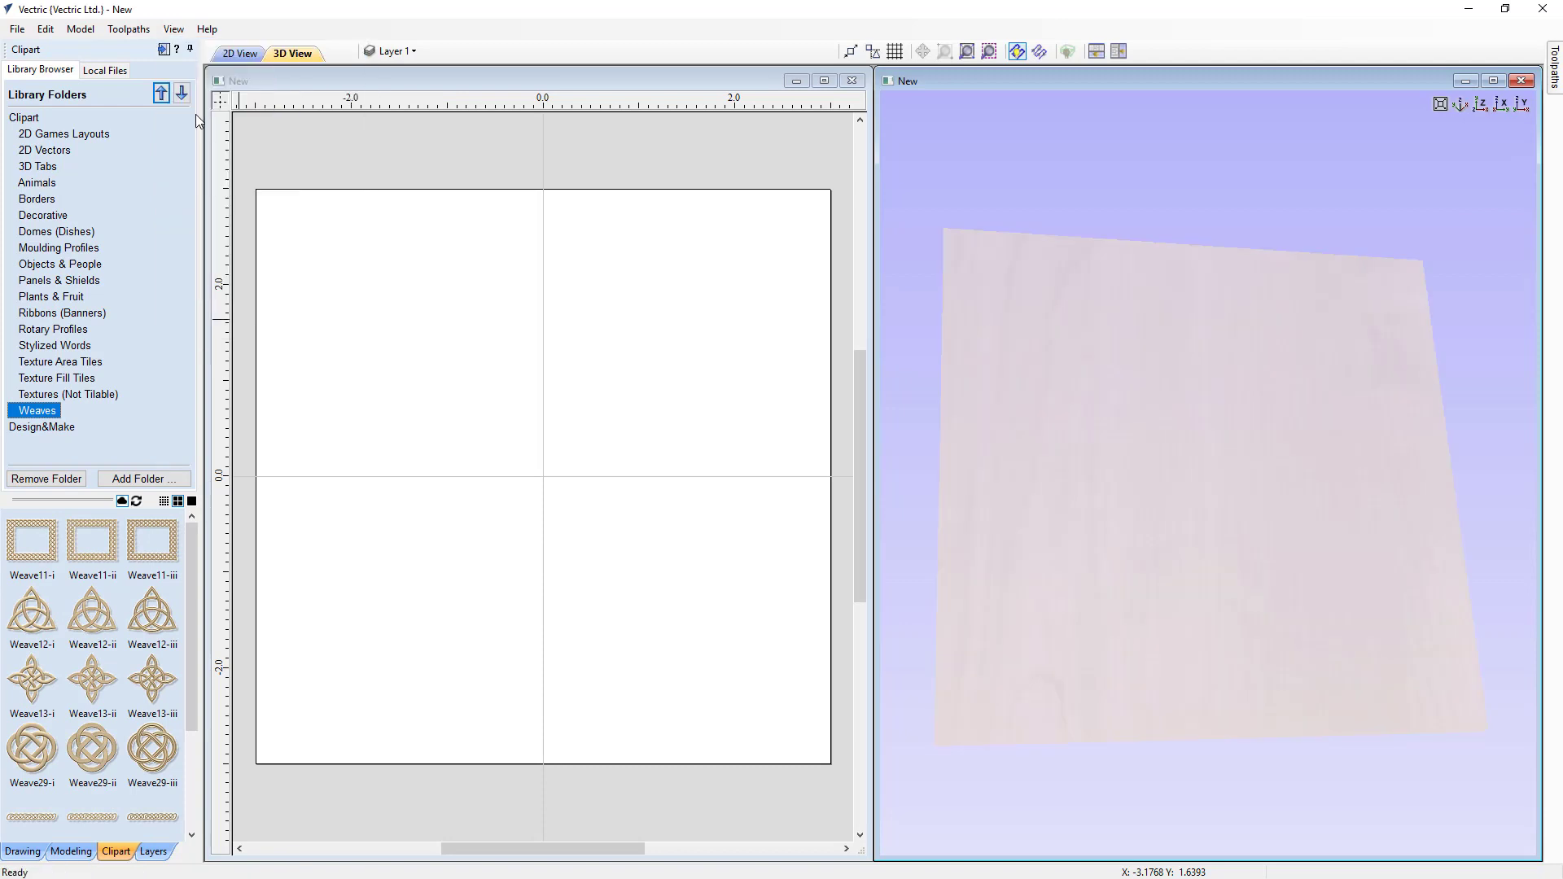
pyautogui.click(1481, 105)
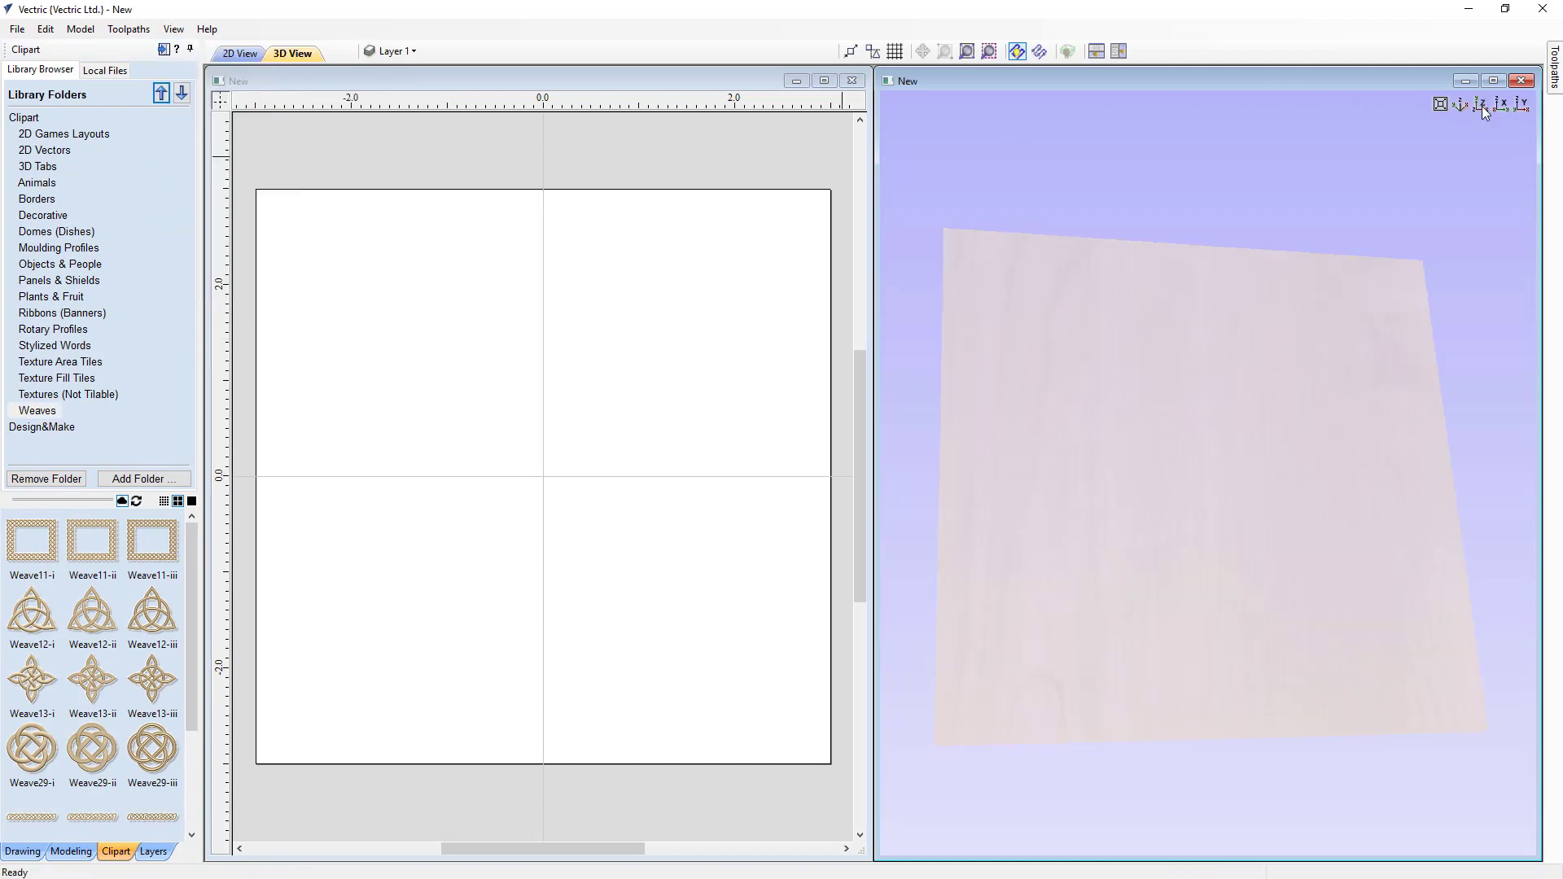
pyautogui.click(1482, 106)
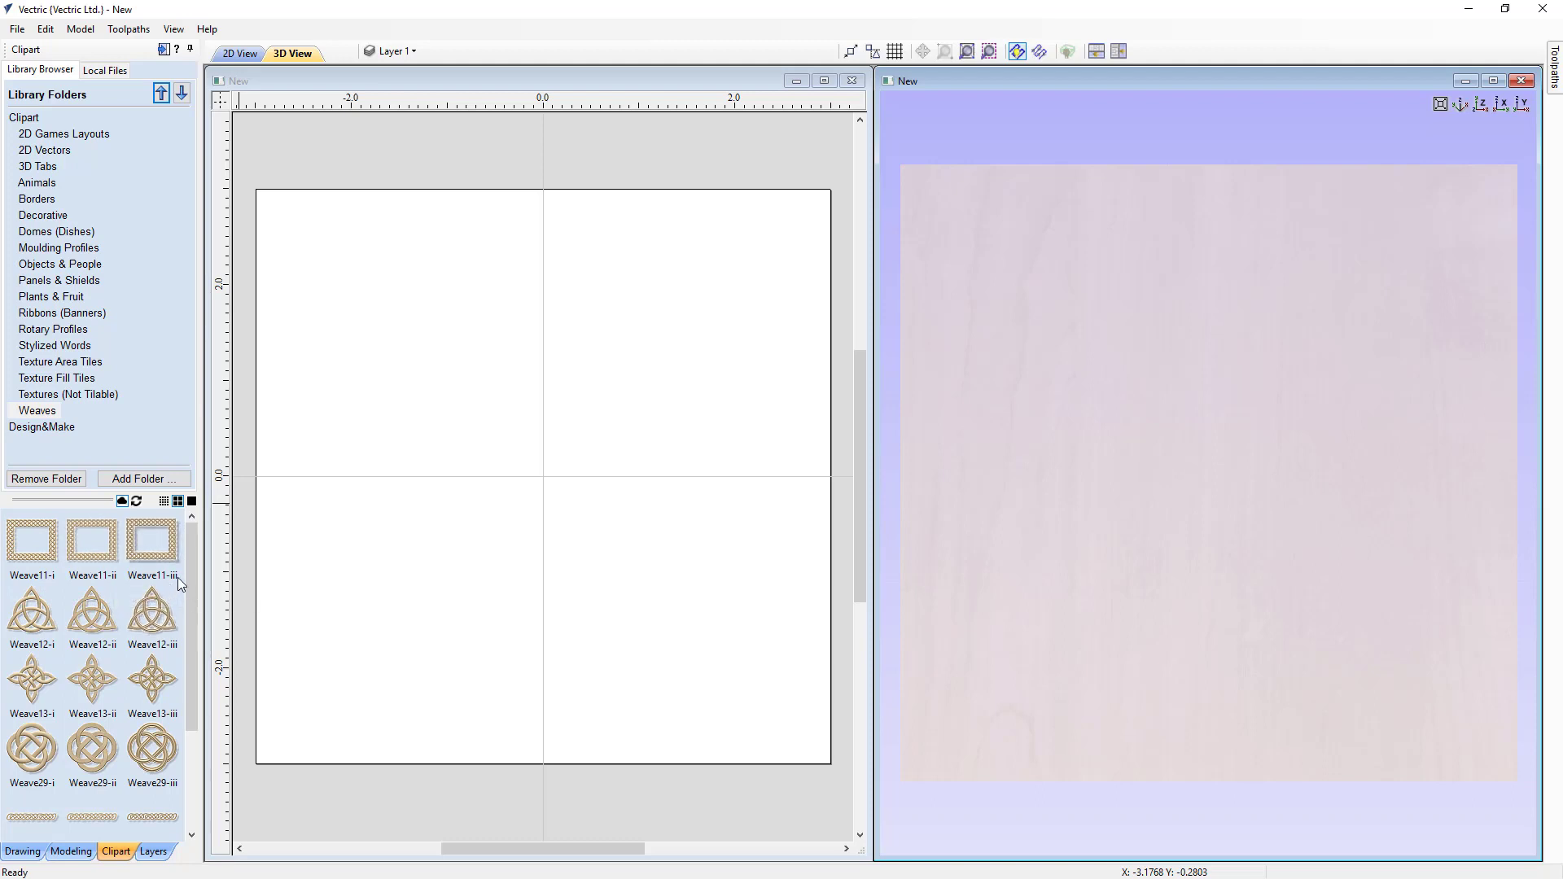
# Step: Drag the Weave12-i triquetra into the job, scale it to about 2.8 x 2.6 inches and move it to the upper left
pyautogui.moveTo(35, 635); pyautogui.dragTo(645, 329)
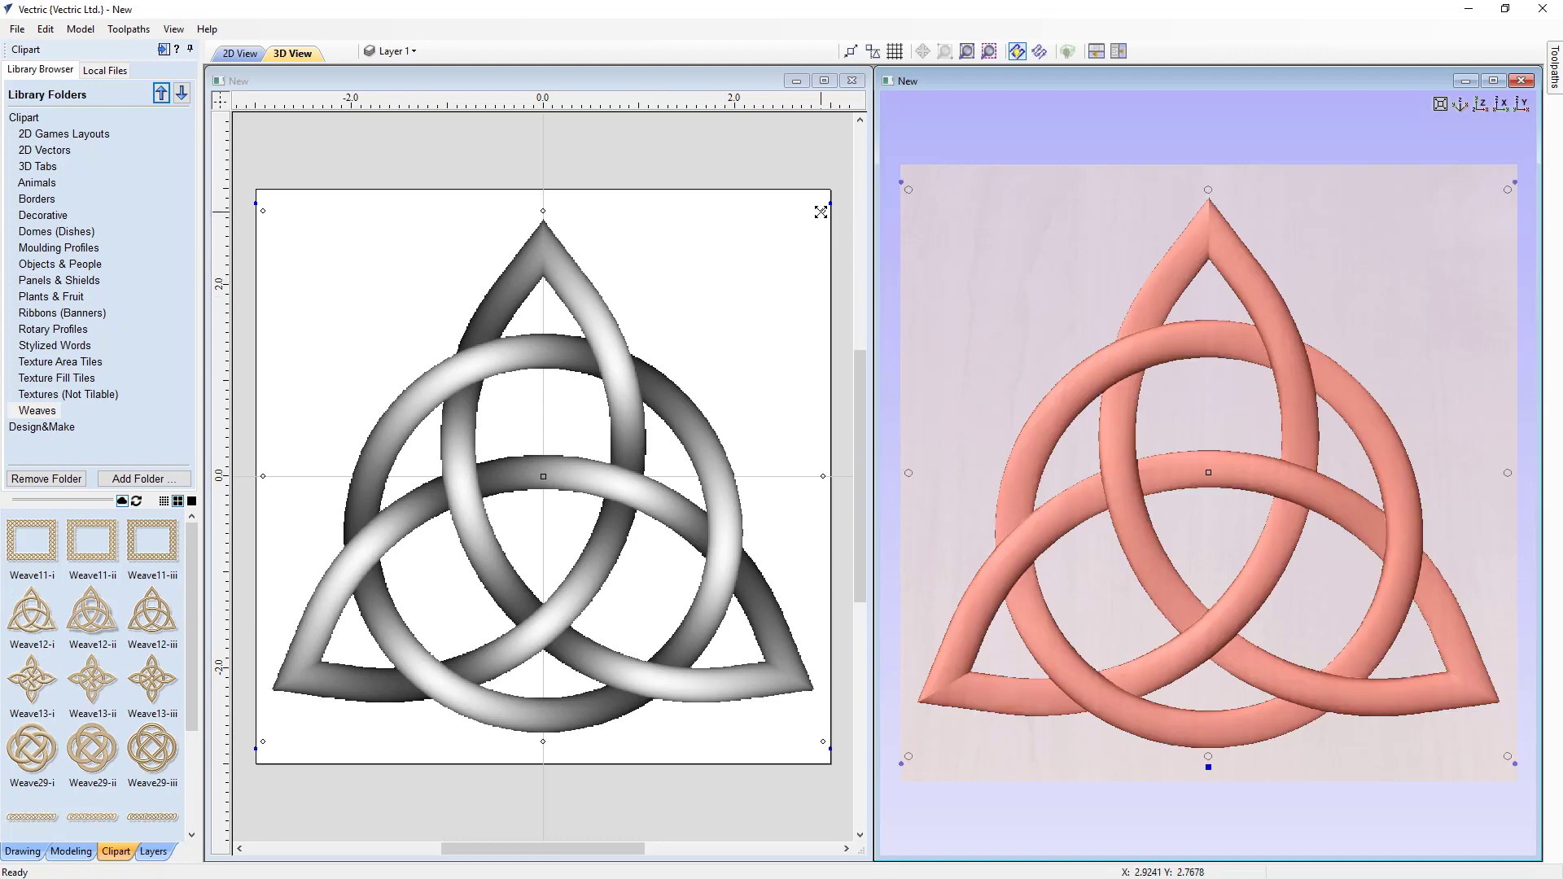
pyautogui.moveTo(822, 211); pyautogui.dragTo(545, 475)
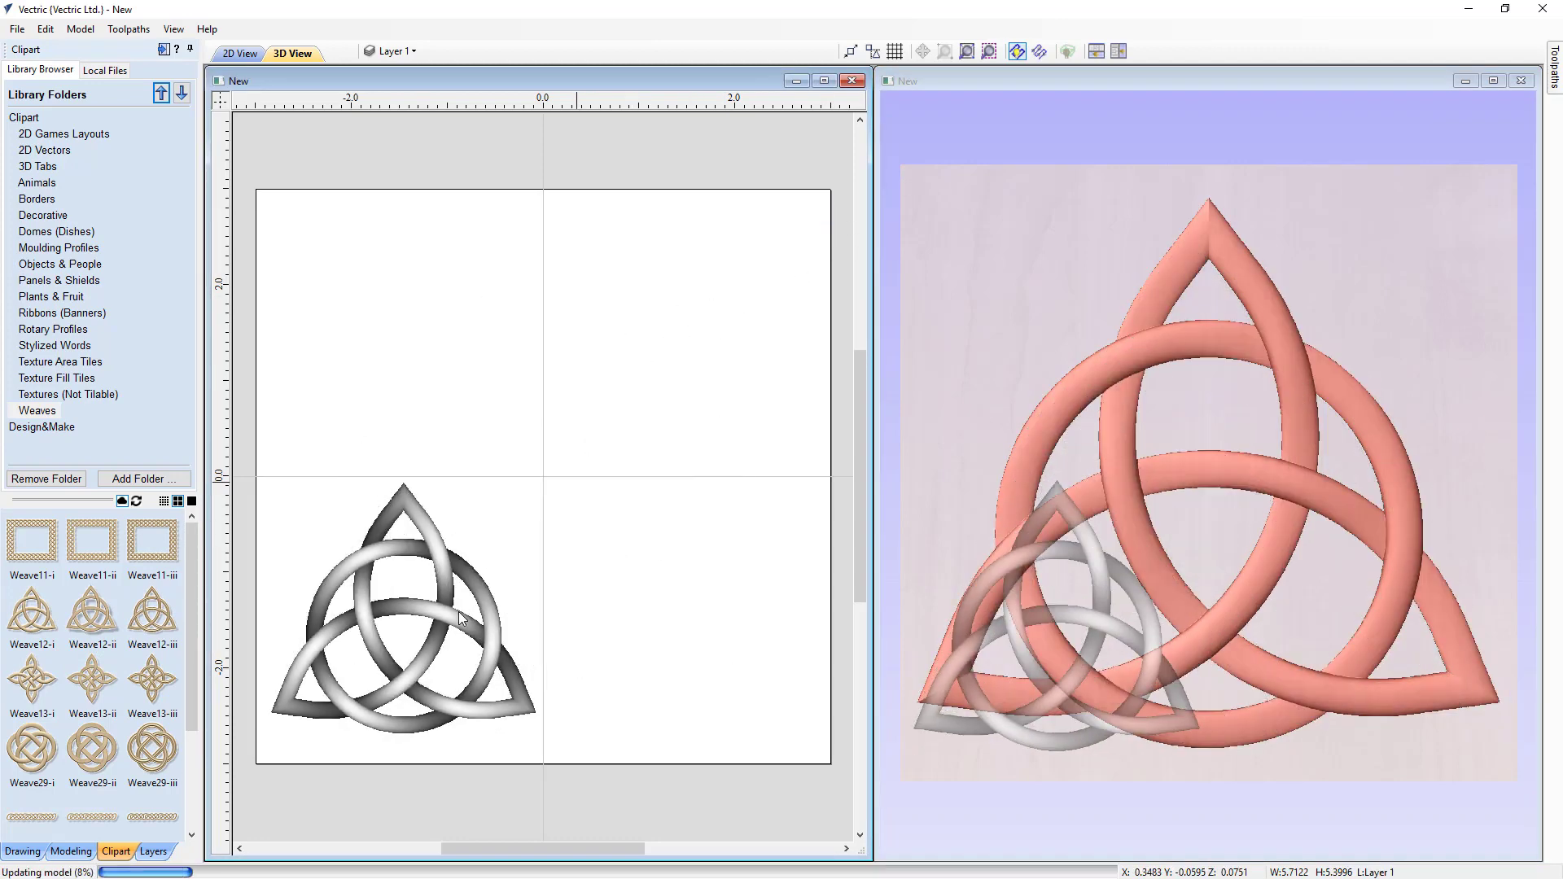
pyautogui.moveTo(373, 644); pyautogui.dragTo(378, 276)
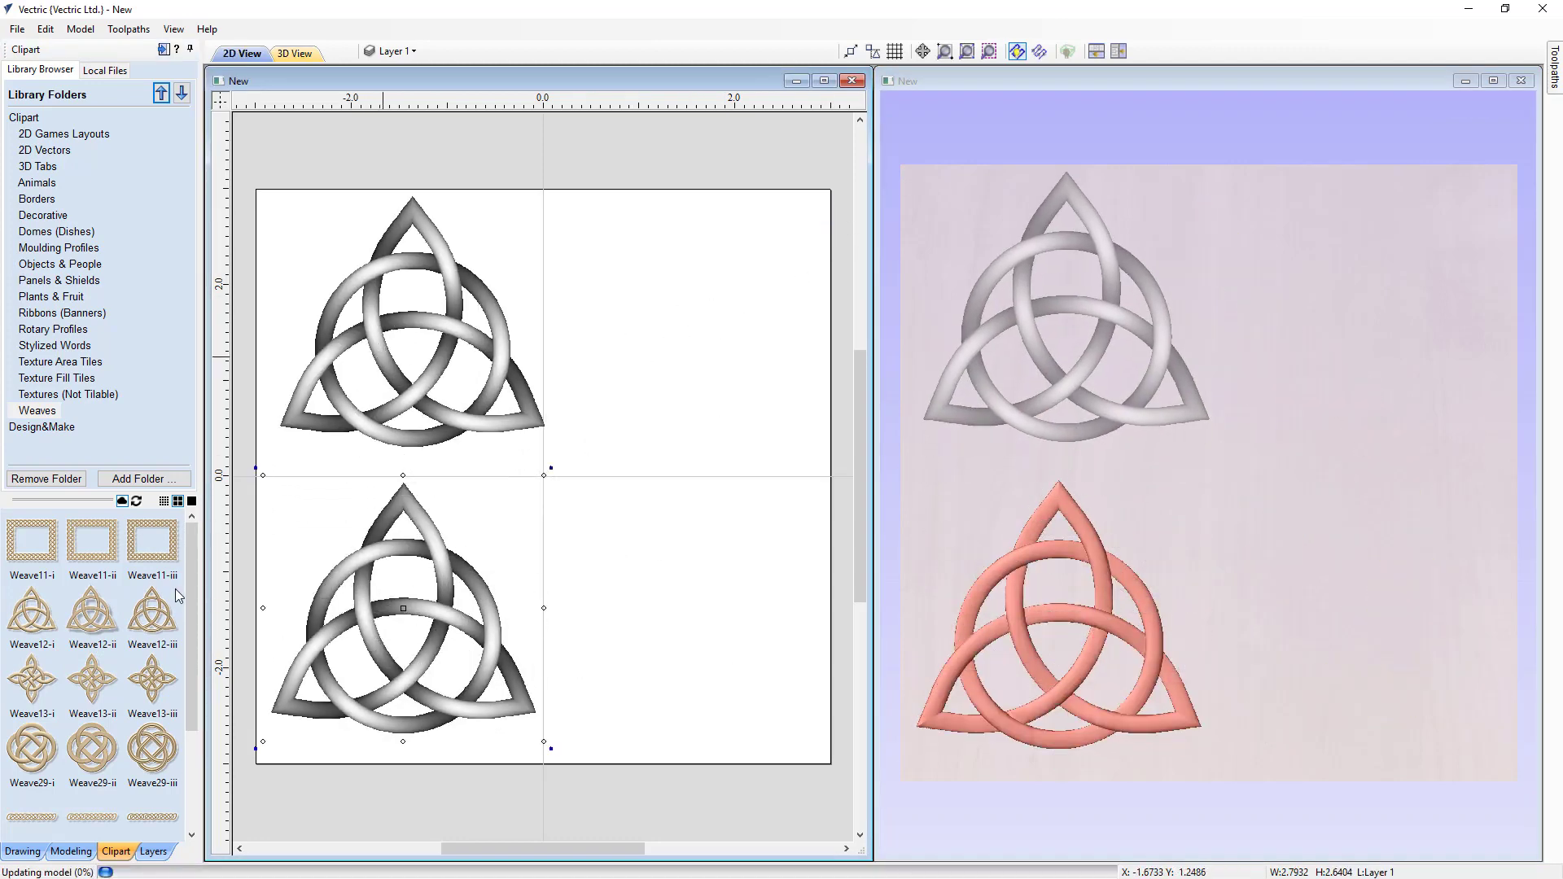
# Step: Add the Weave12-ii triquetra, scale it to about 3.3 x 3.1 inches and move it to the right side
pyautogui.doubleClick(93, 619)
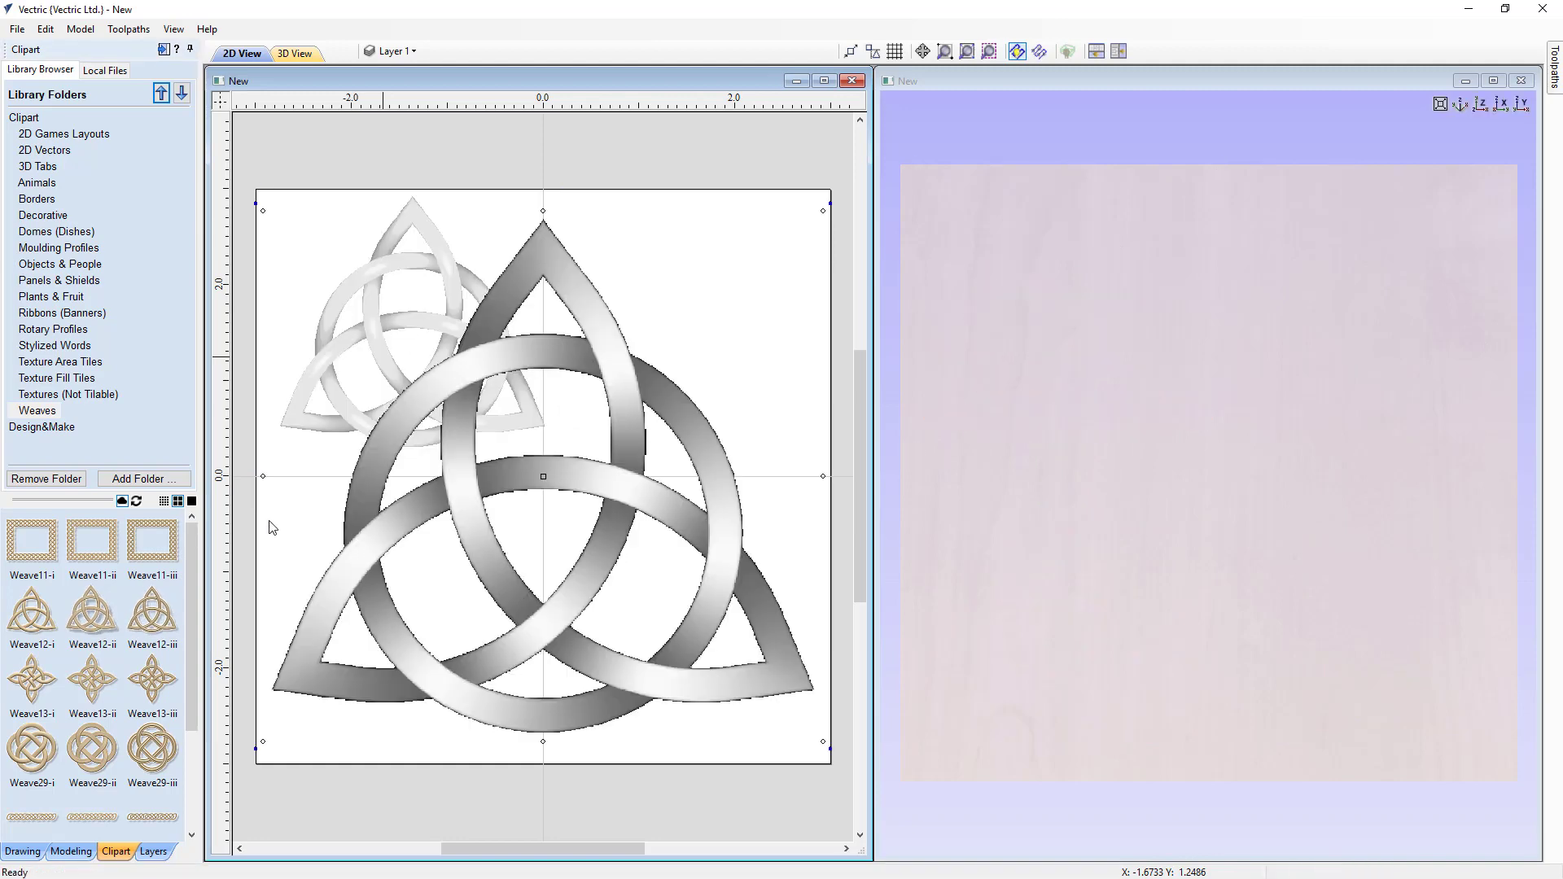
pyautogui.moveTo(268, 213); pyautogui.dragTo(489, 424)
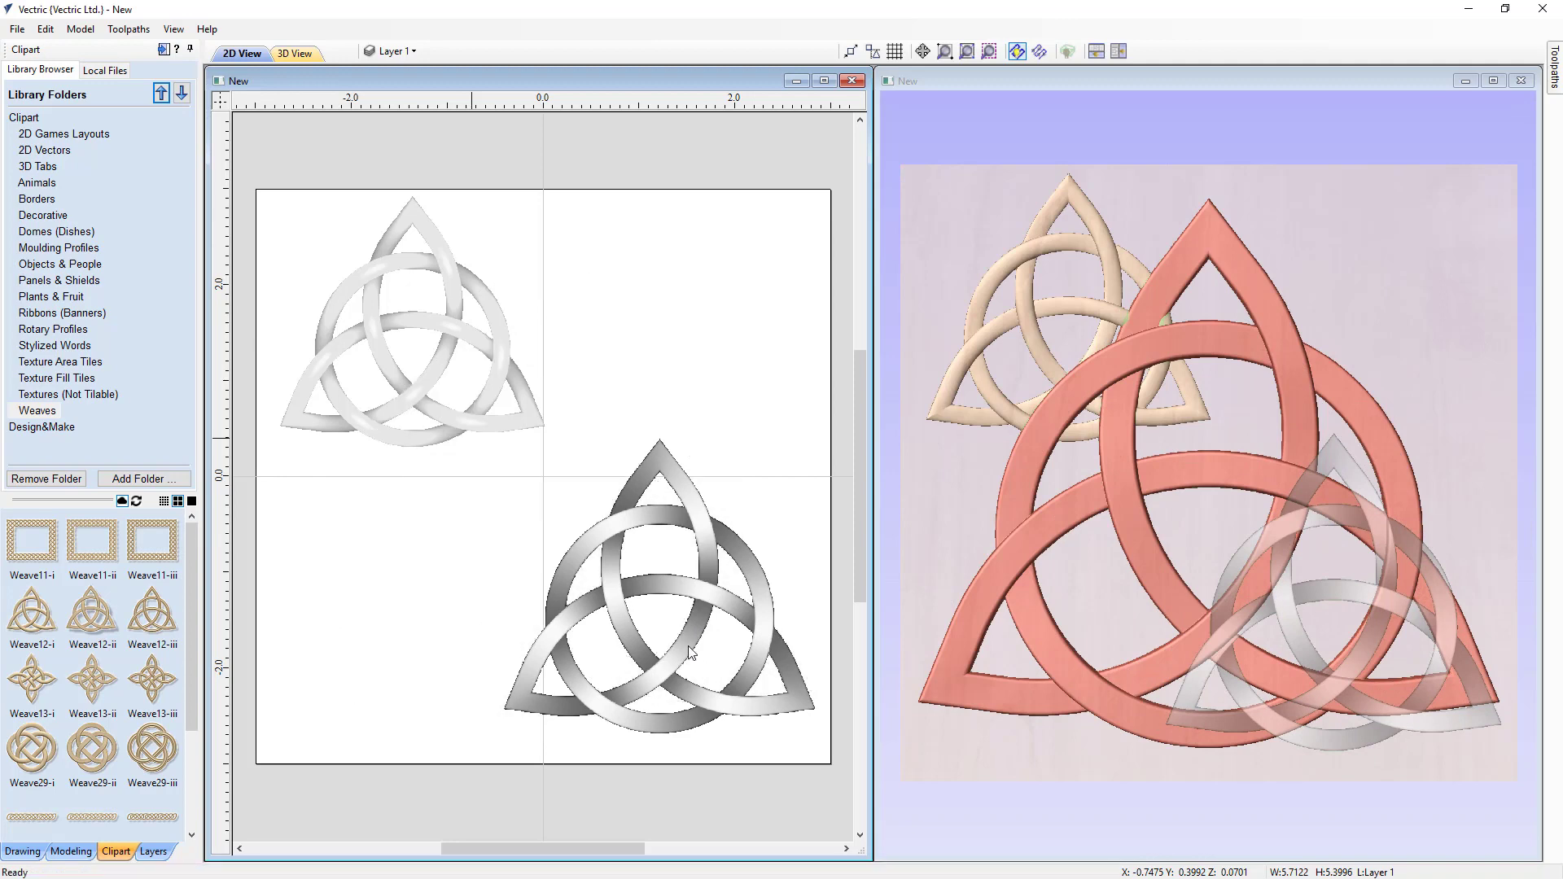
pyautogui.moveTo(686, 639); pyautogui.dragTo(693, 467)
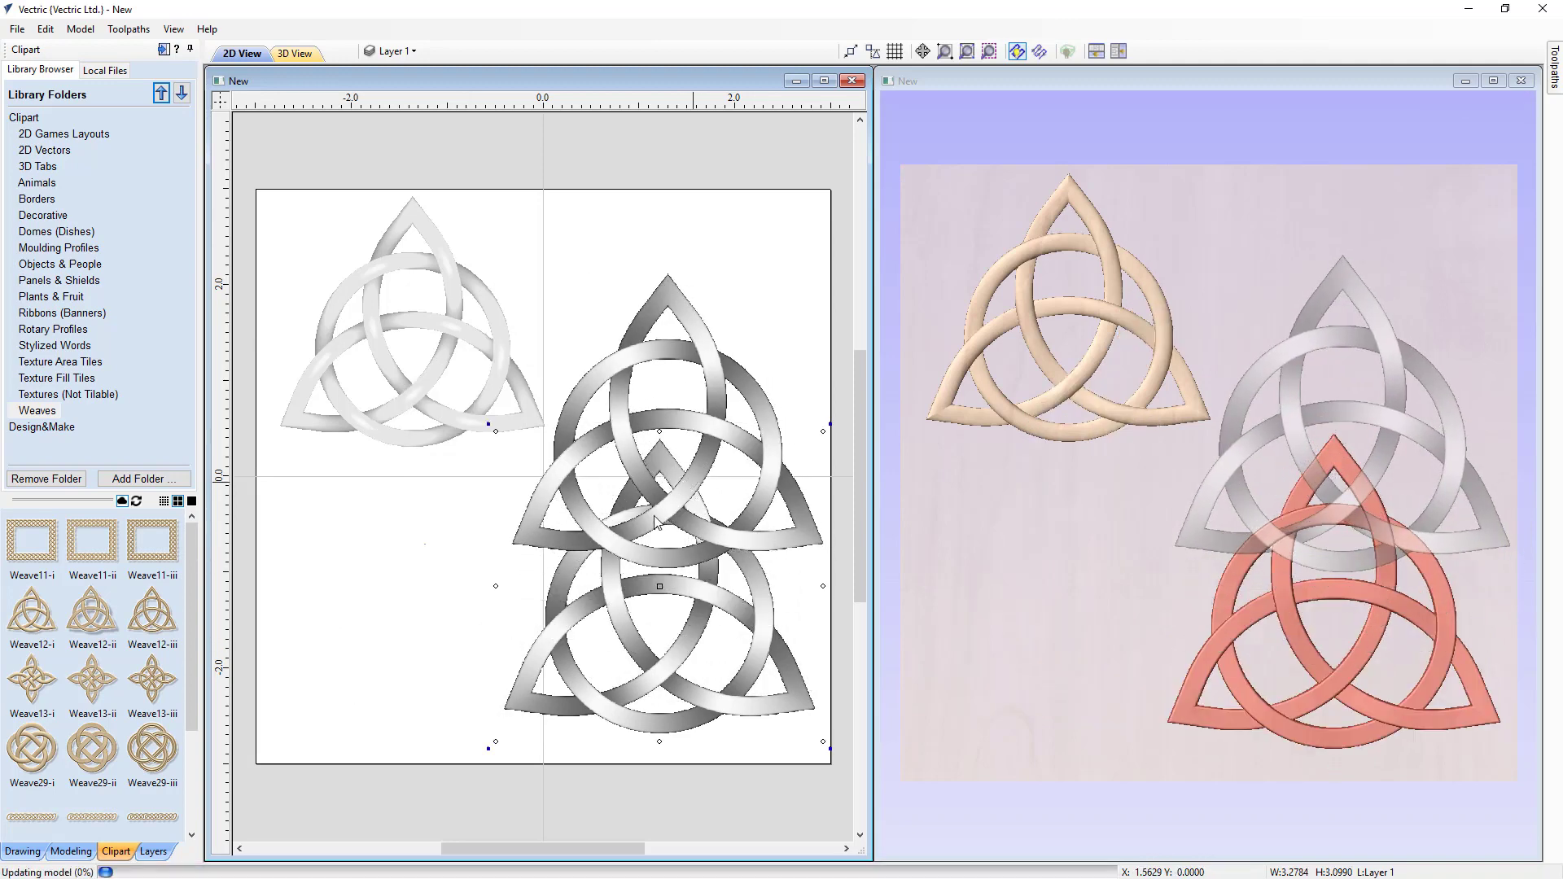
# Step: Add the Weave12-iii triquetra, scale it to about 3.6 x 3.4 inches and place it in the lower left
pyautogui.doubleClick(166, 623)
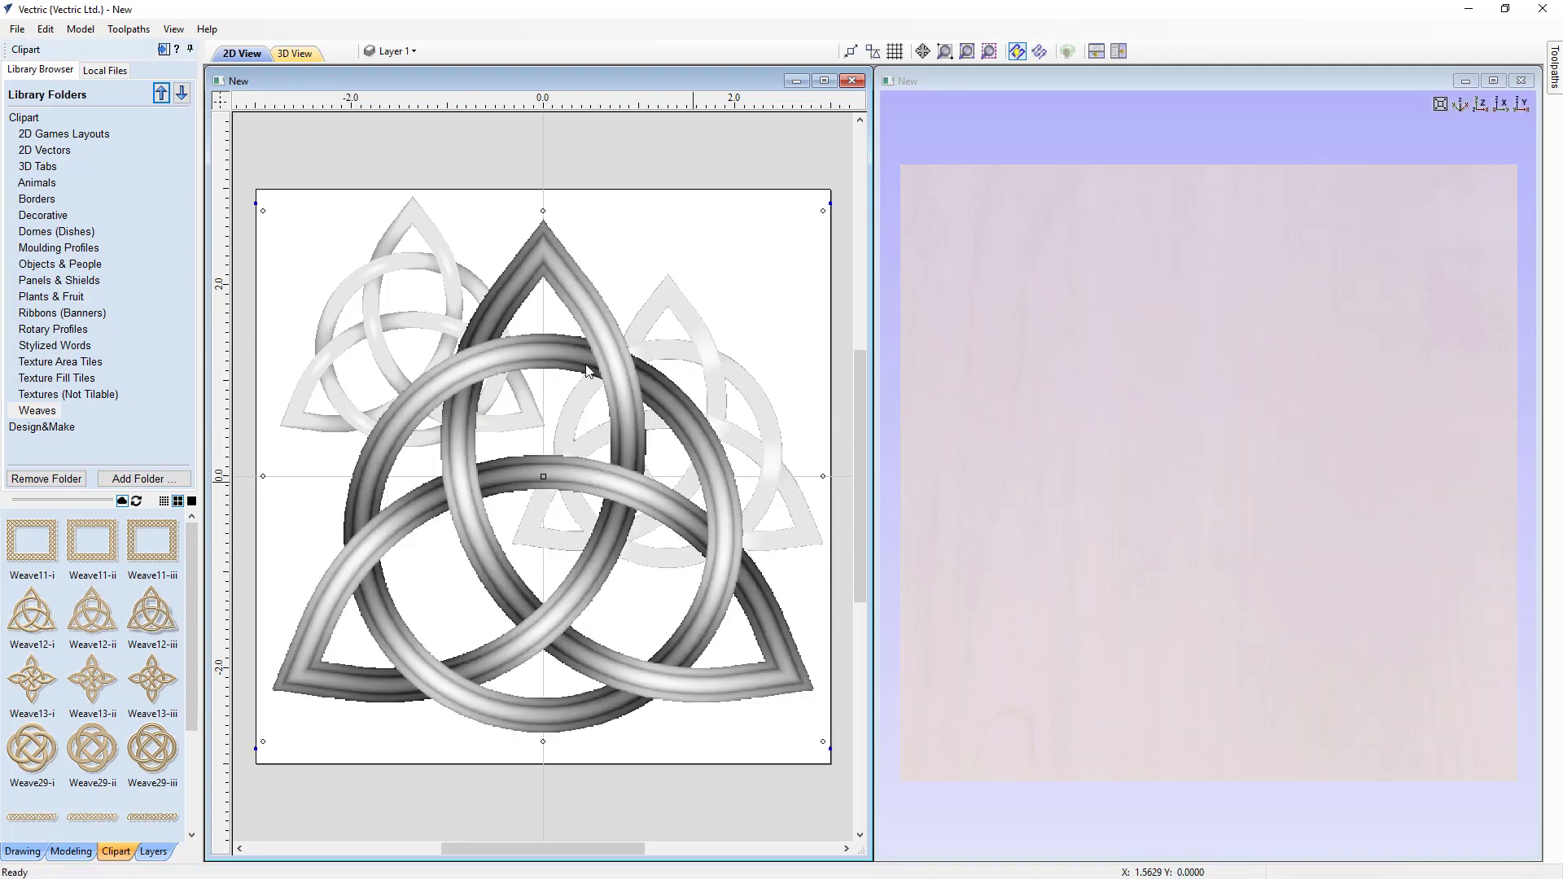
pyautogui.moveTo(821, 213); pyautogui.dragTo(627, 396)
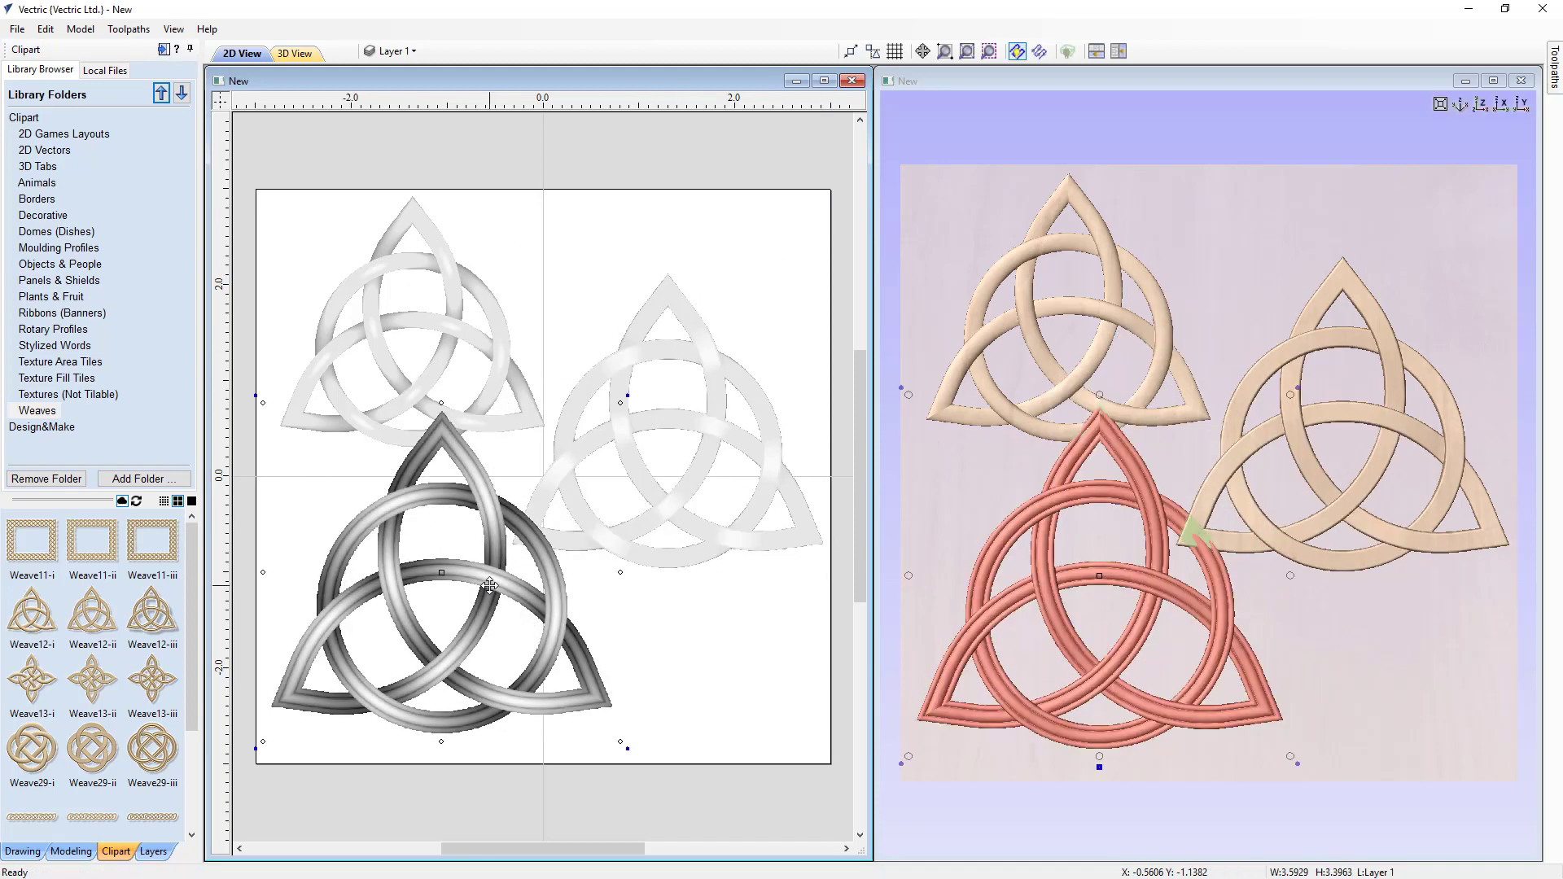
pyautogui.moveTo(489, 598); pyautogui.dragTo(478, 627)
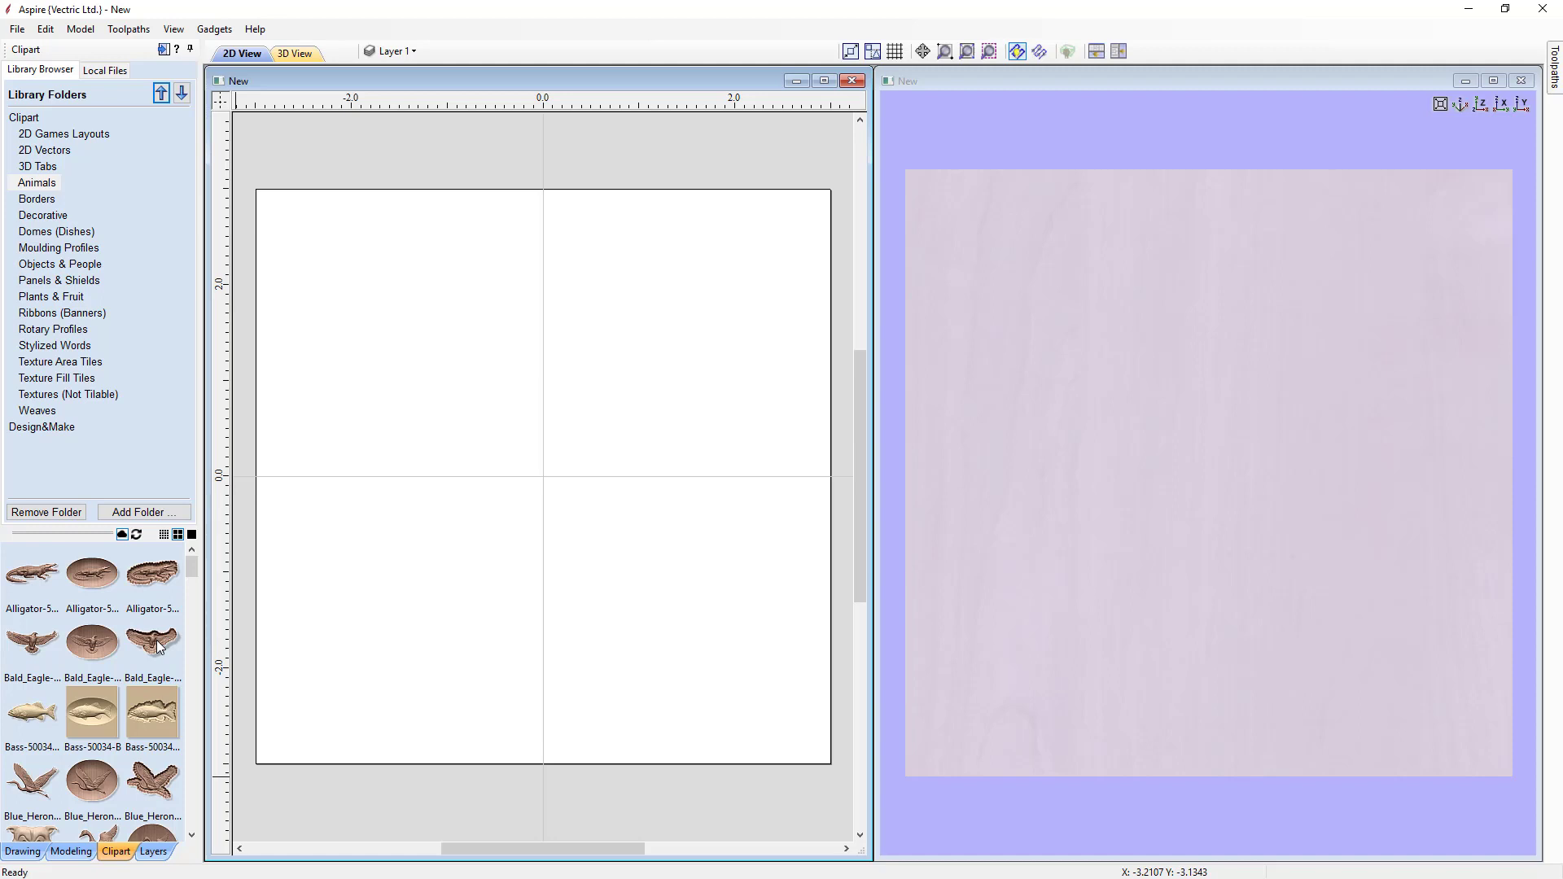
# Step: Add the C-Scroll-X clipart from the Decorative folder to the job and switch to the modeling component list
pyautogui.click(59, 215)
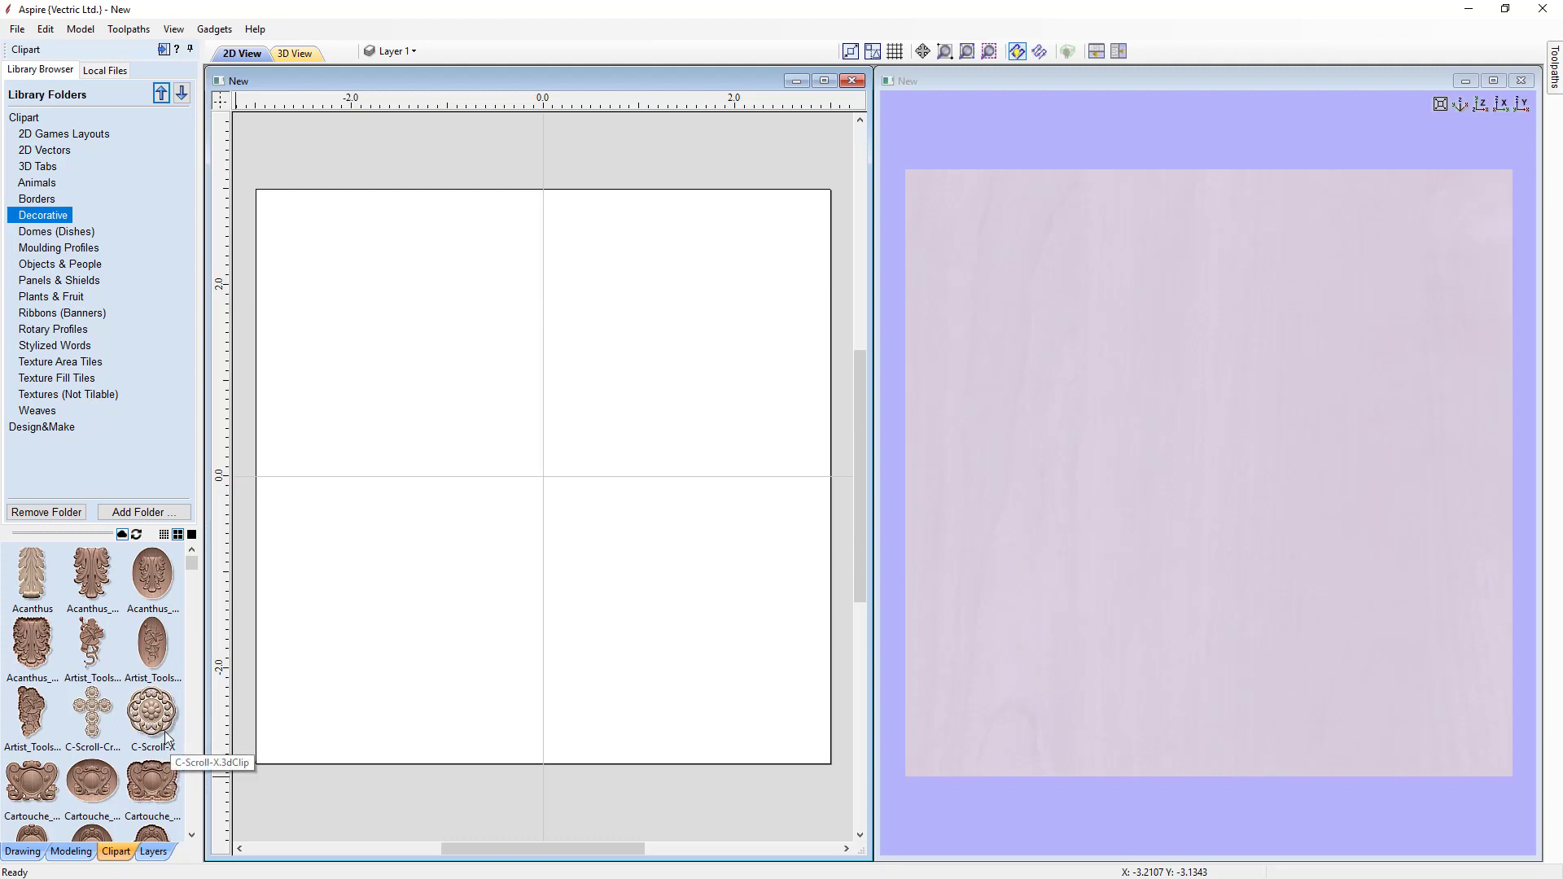
pyautogui.doubleClick(158, 723)
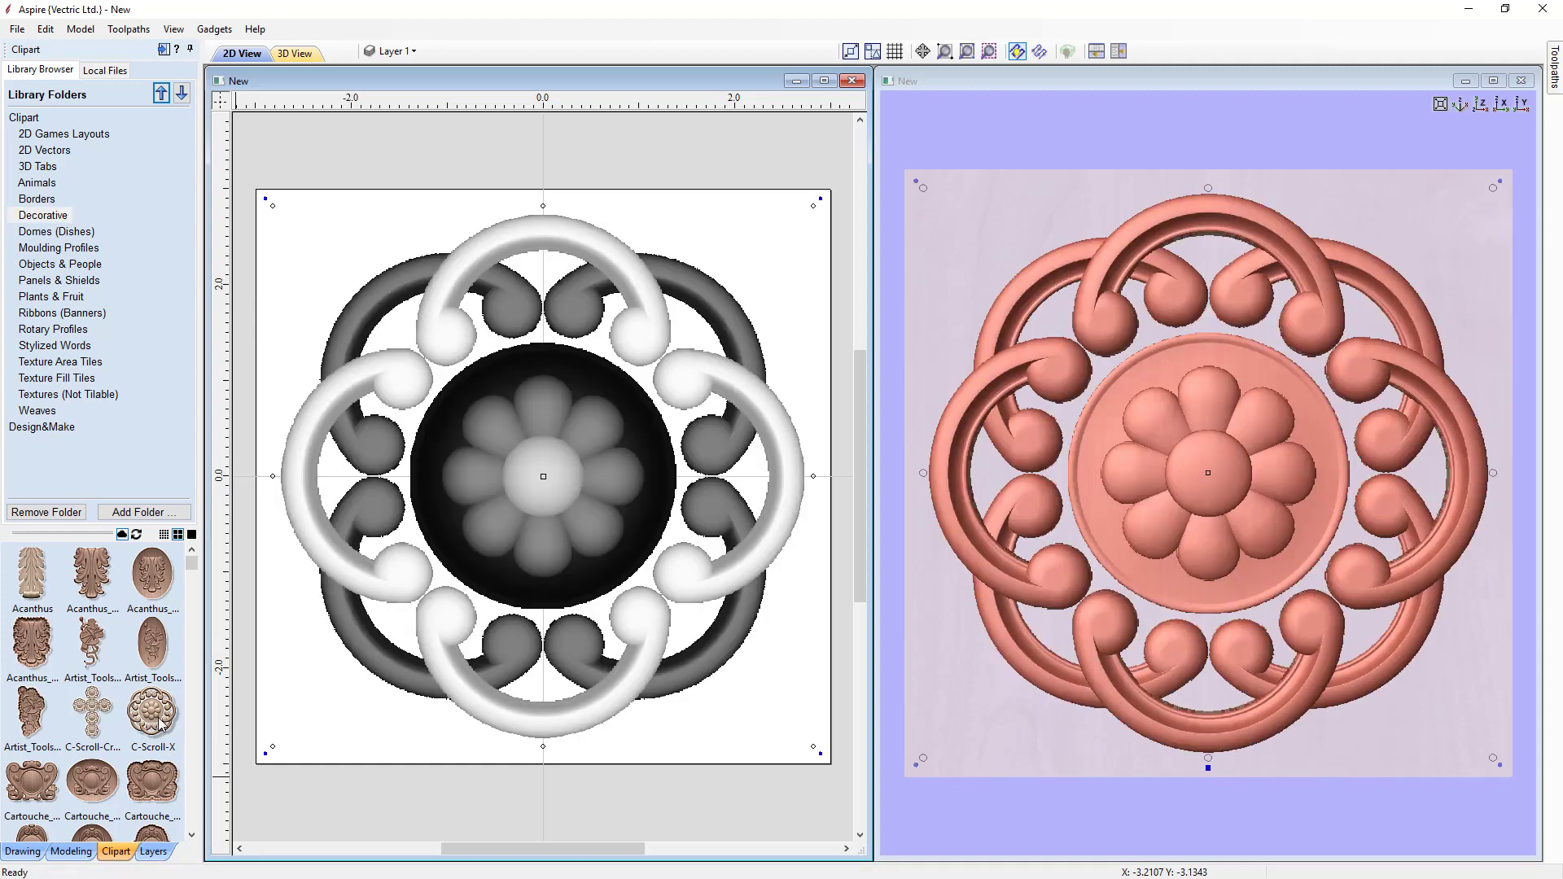
pyautogui.click(77, 852)
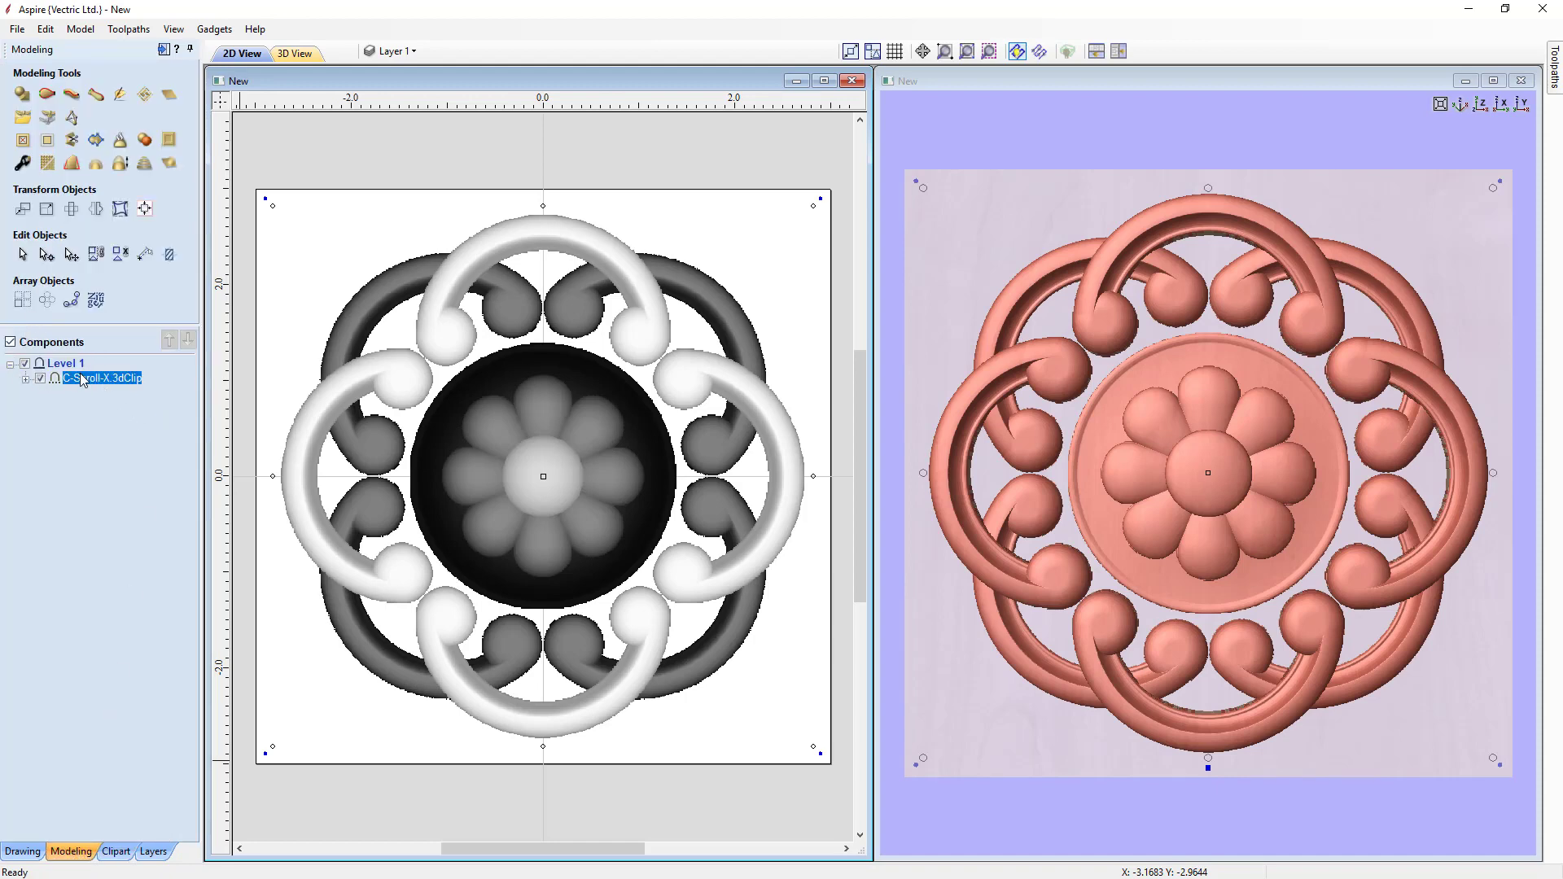
# Step: Expand the C-Scroll-X component and toggle visibility of its Petal and C-Scroll1 groups to inspect each part
pyautogui.moveTo(101, 388)
pyautogui.click(26, 380)
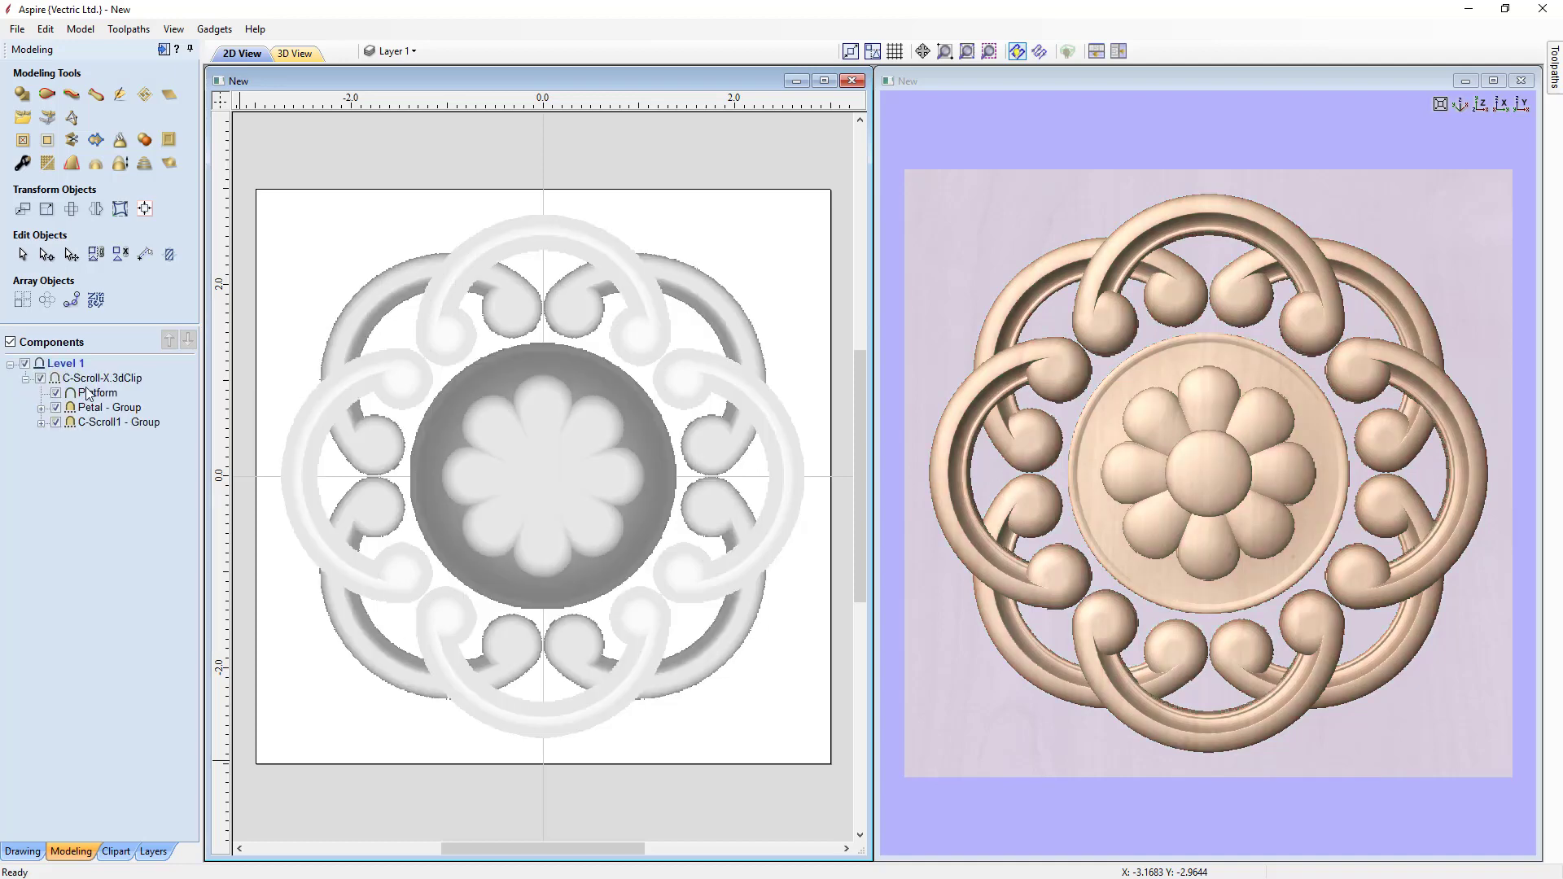
pyautogui.moveTo(57, 378)
pyautogui.click(55, 407)
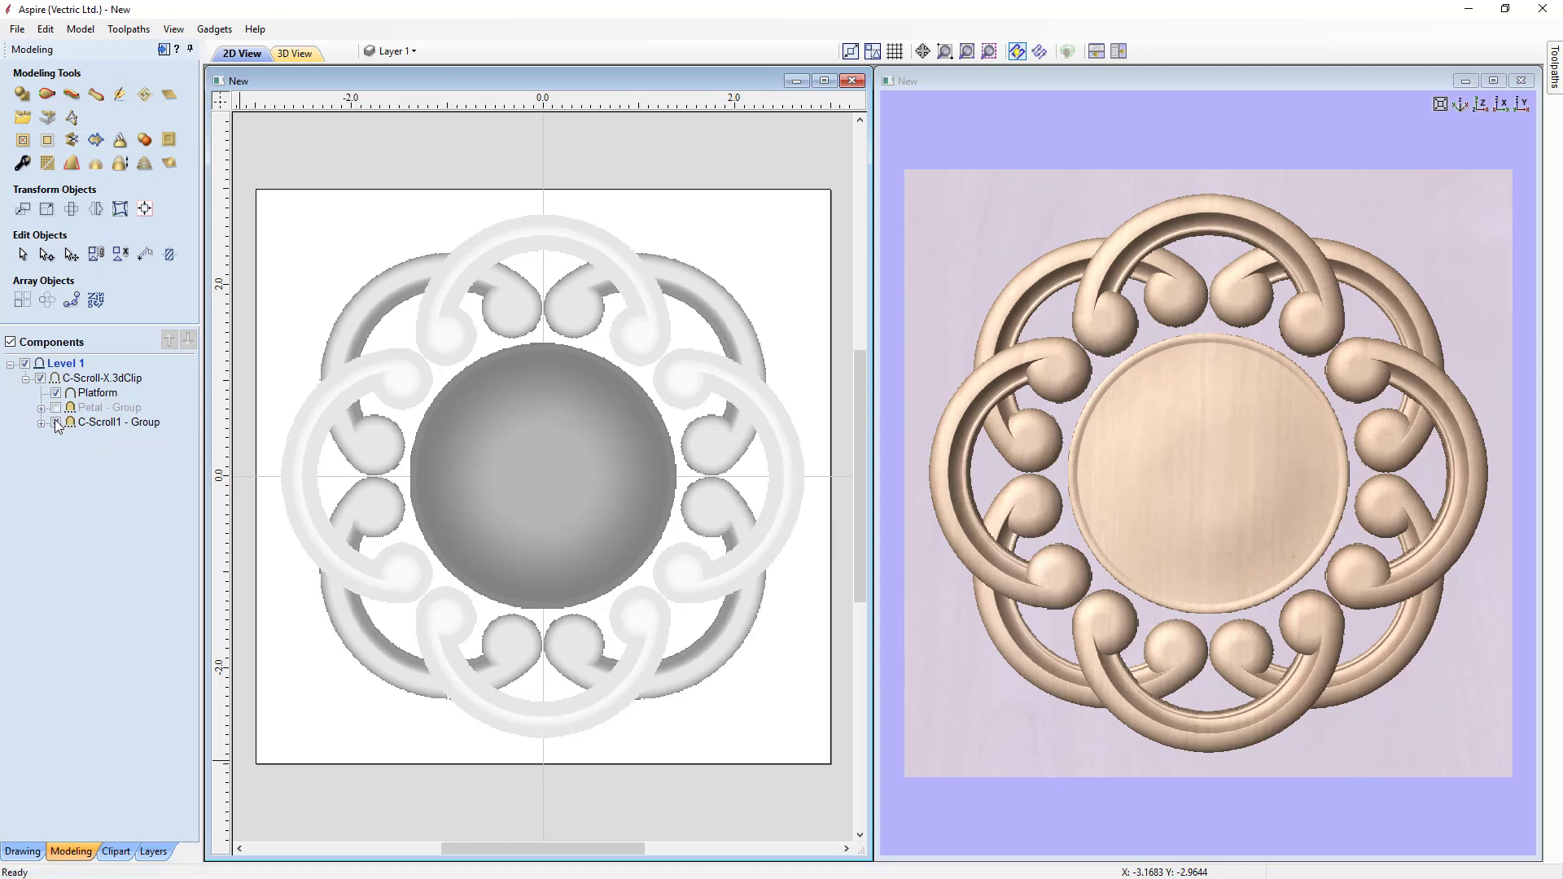
pyautogui.click(56, 422)
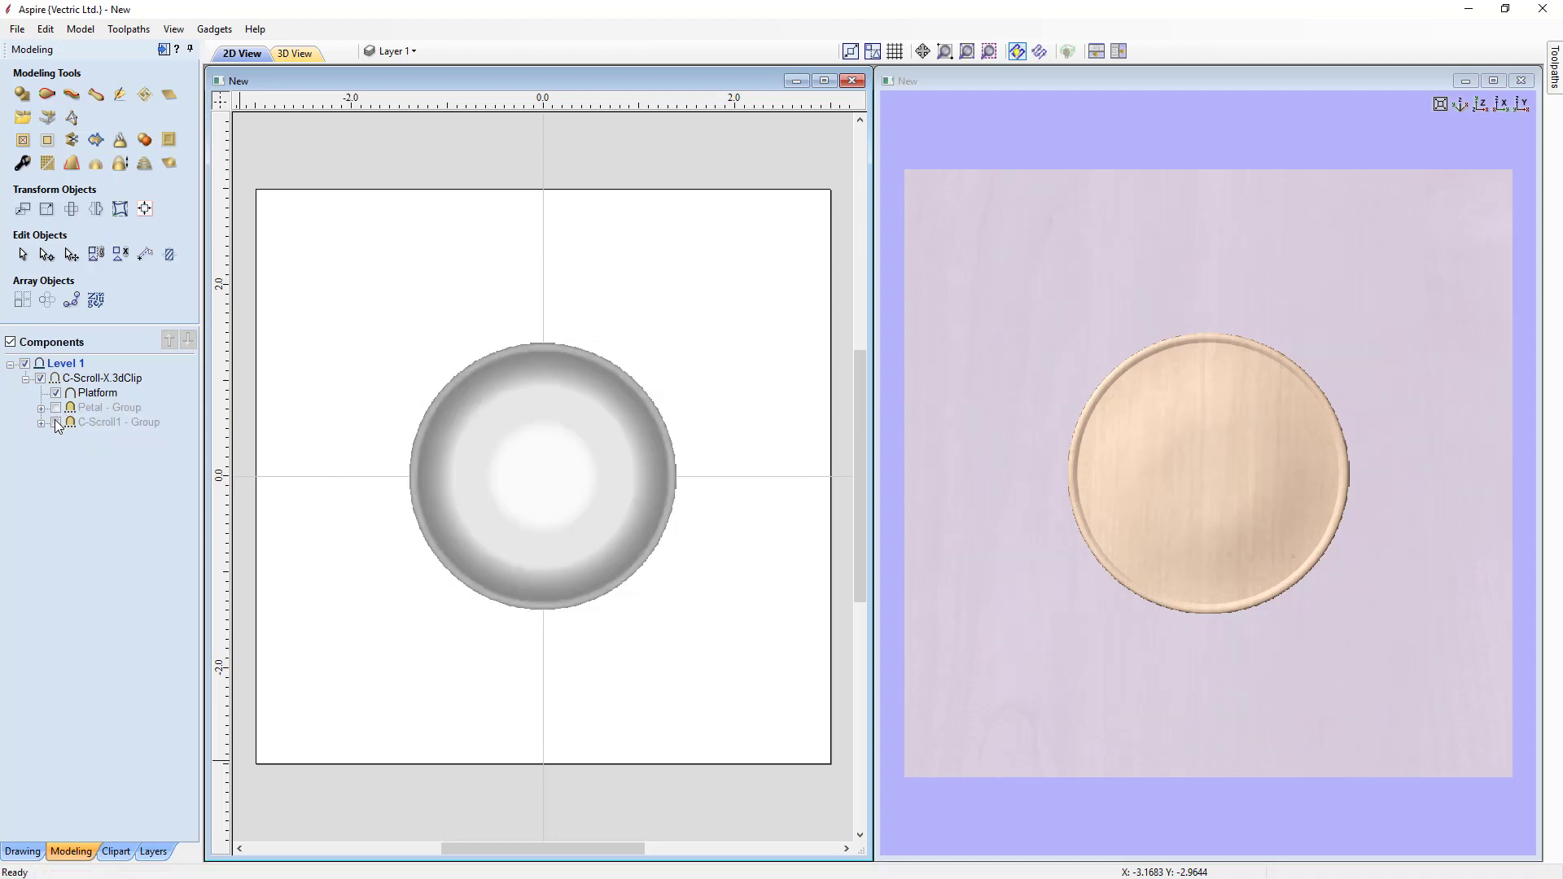
pyautogui.click(56, 423)
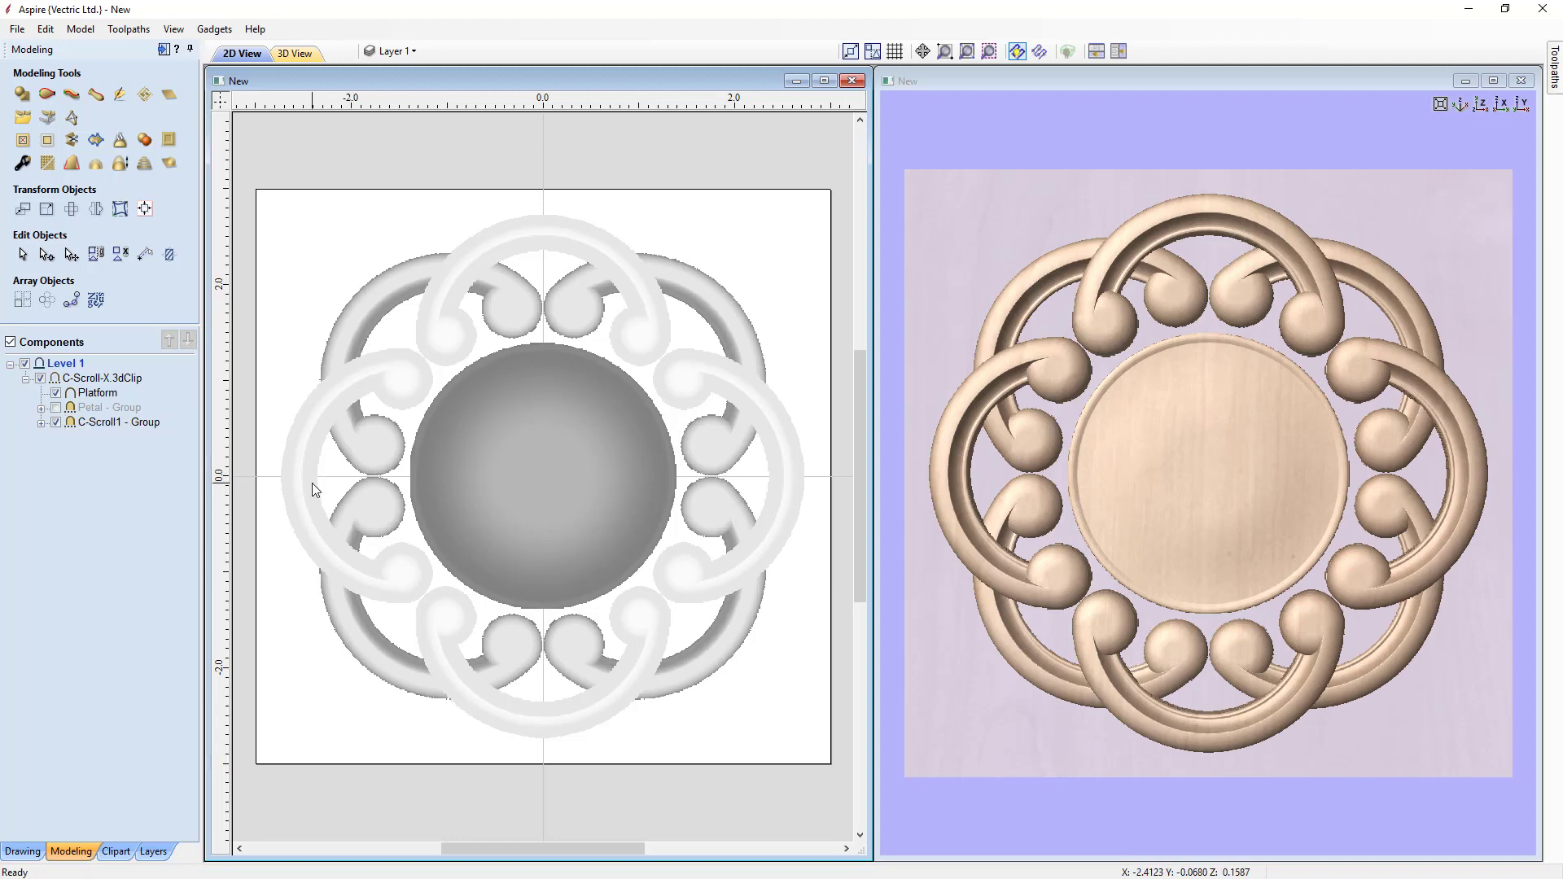
pyautogui.click(56, 407)
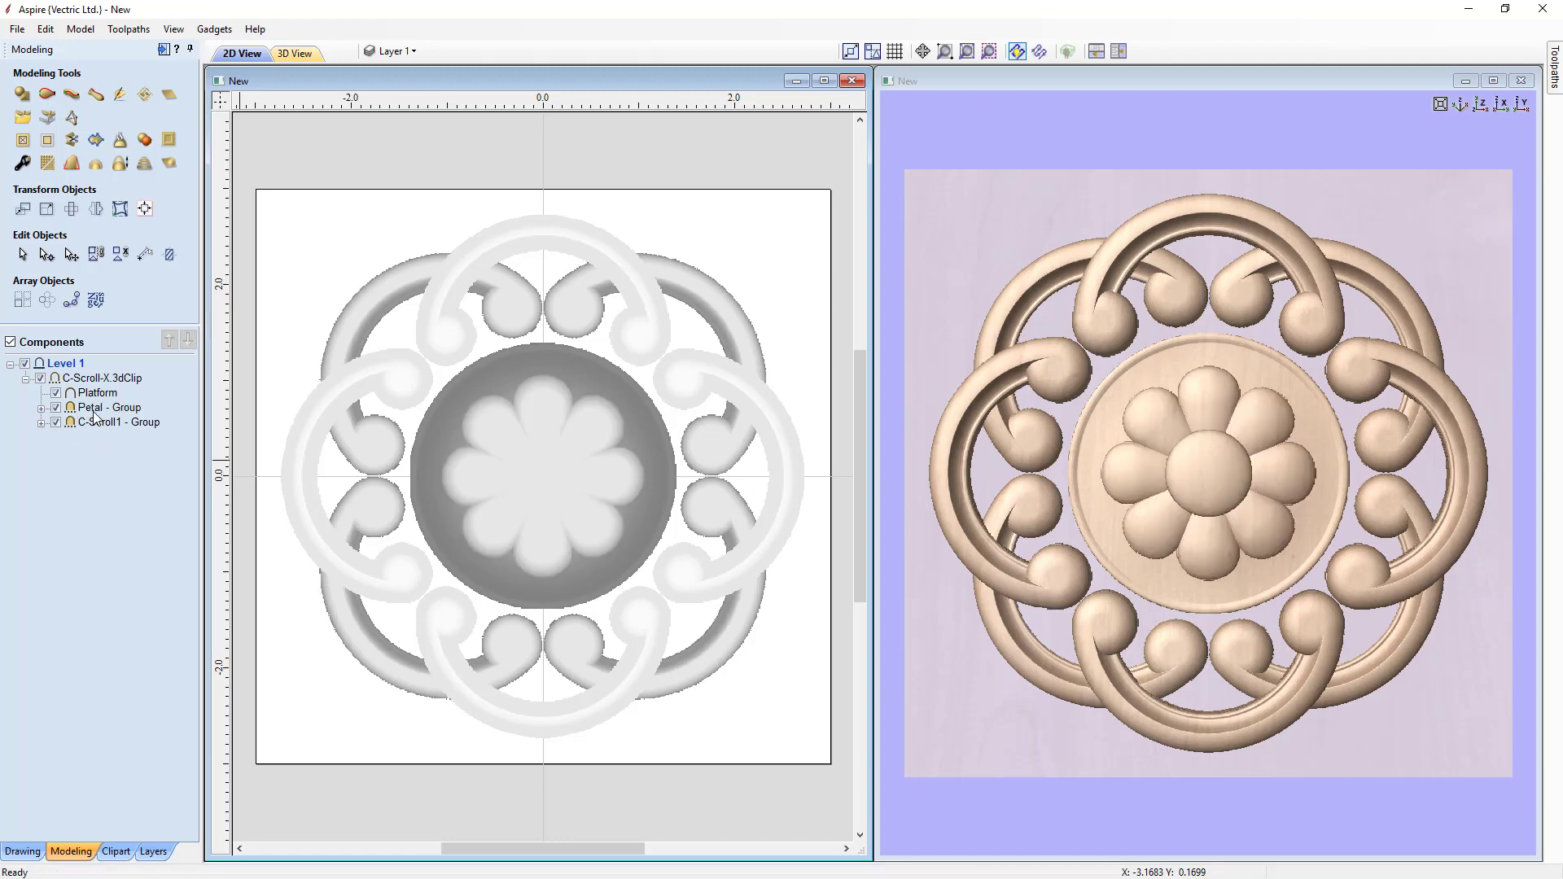
# Step: Ungroup the C-Scroll-X component and hide the Platform and C-Scroll1 groups
pyautogui.moveTo(99, 385)
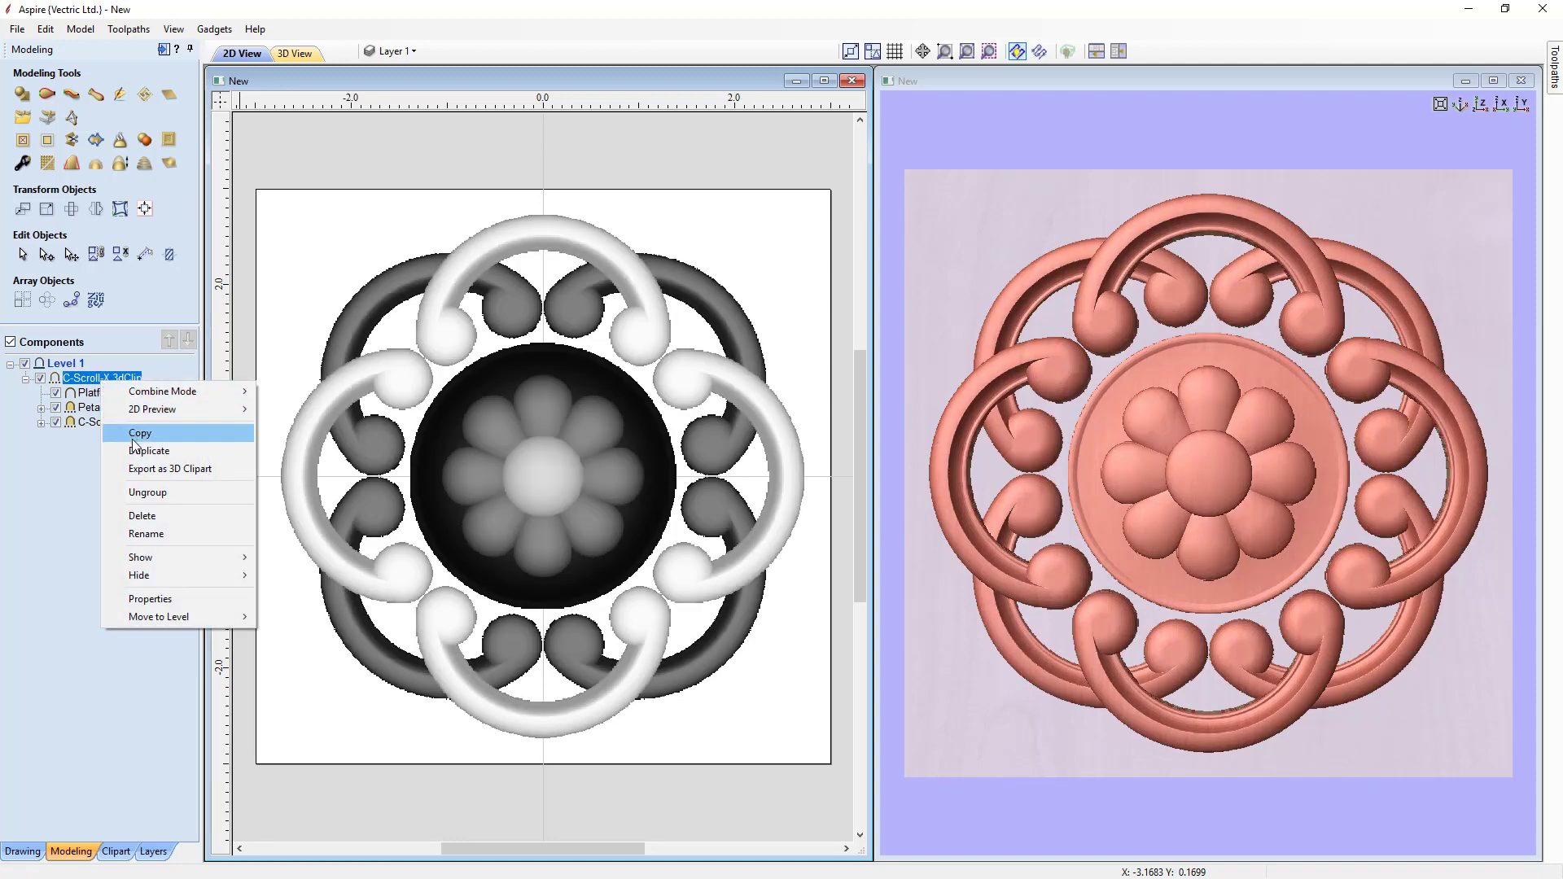
pyautogui.click(137, 491)
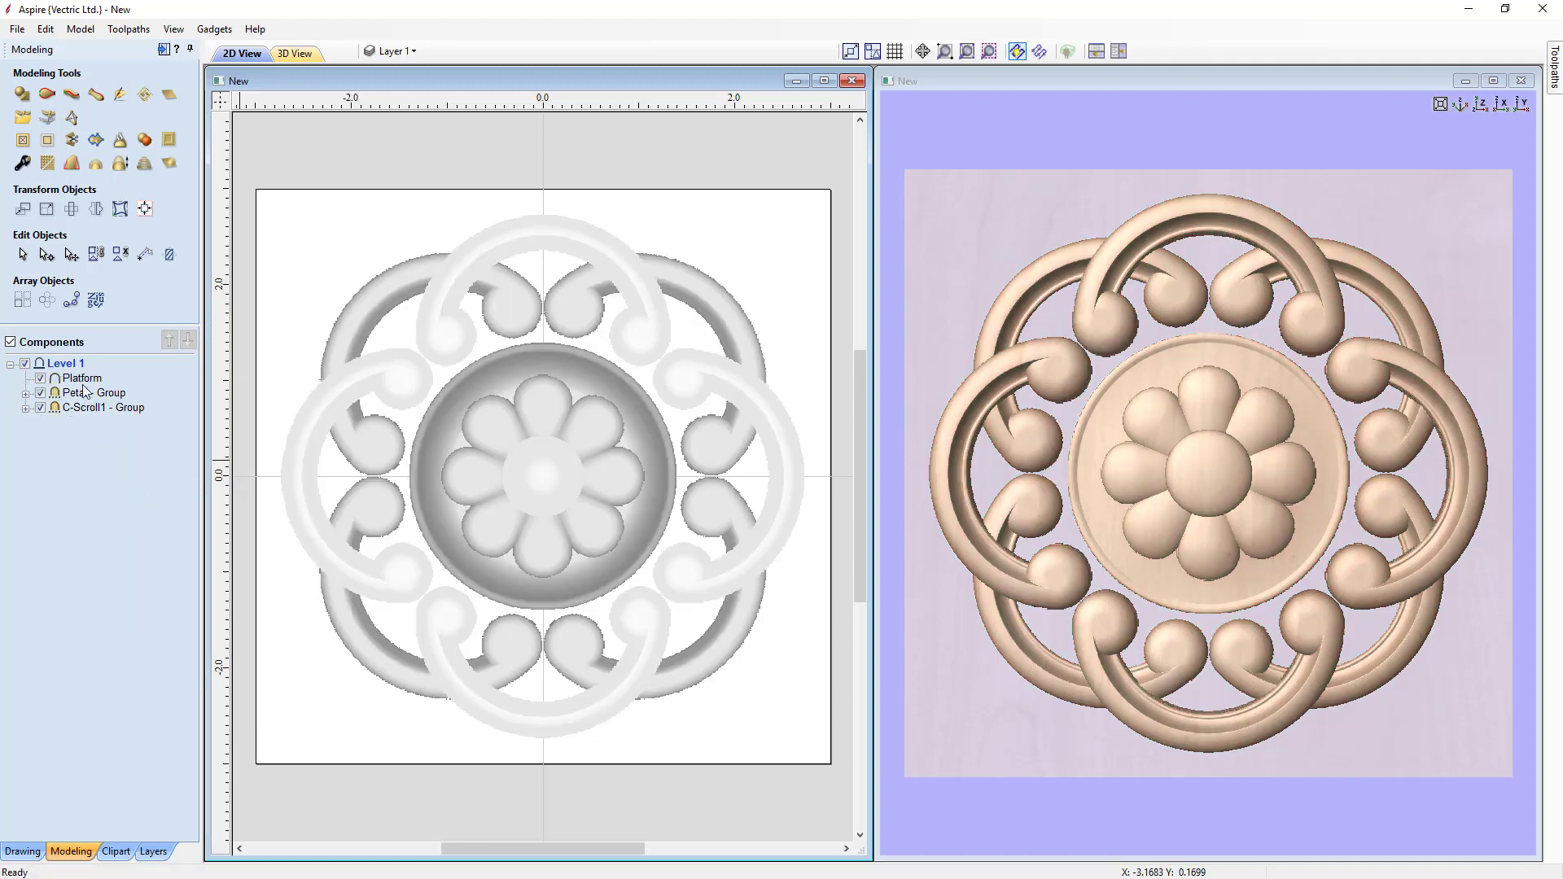
pyautogui.click(41, 408)
pyautogui.click(40, 378)
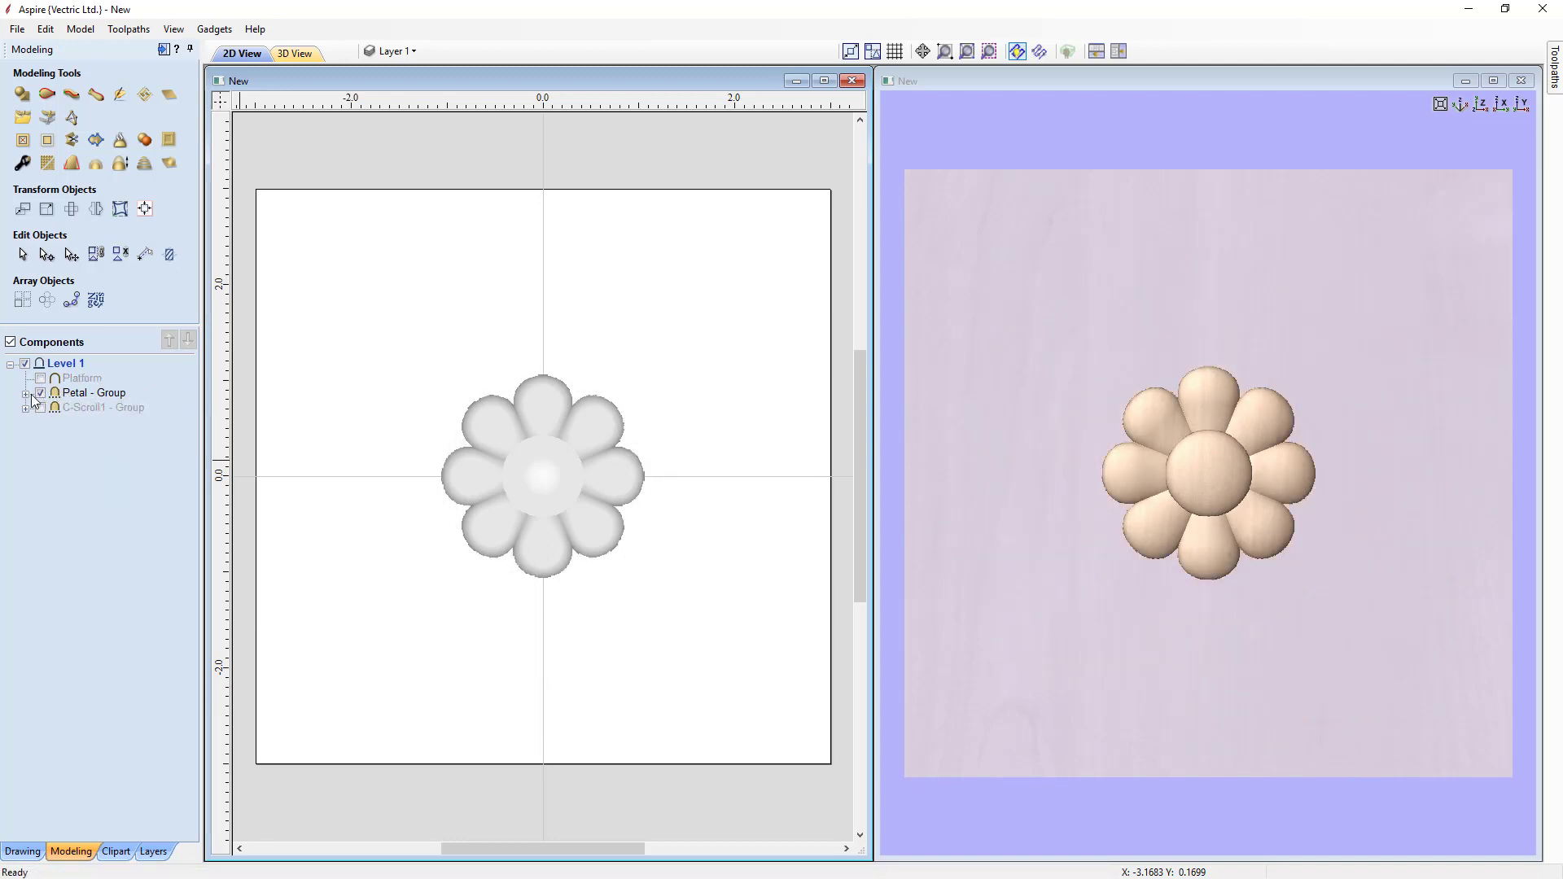
# Step: Ungroup the Petal group into its individual components
pyautogui.click(69, 395)
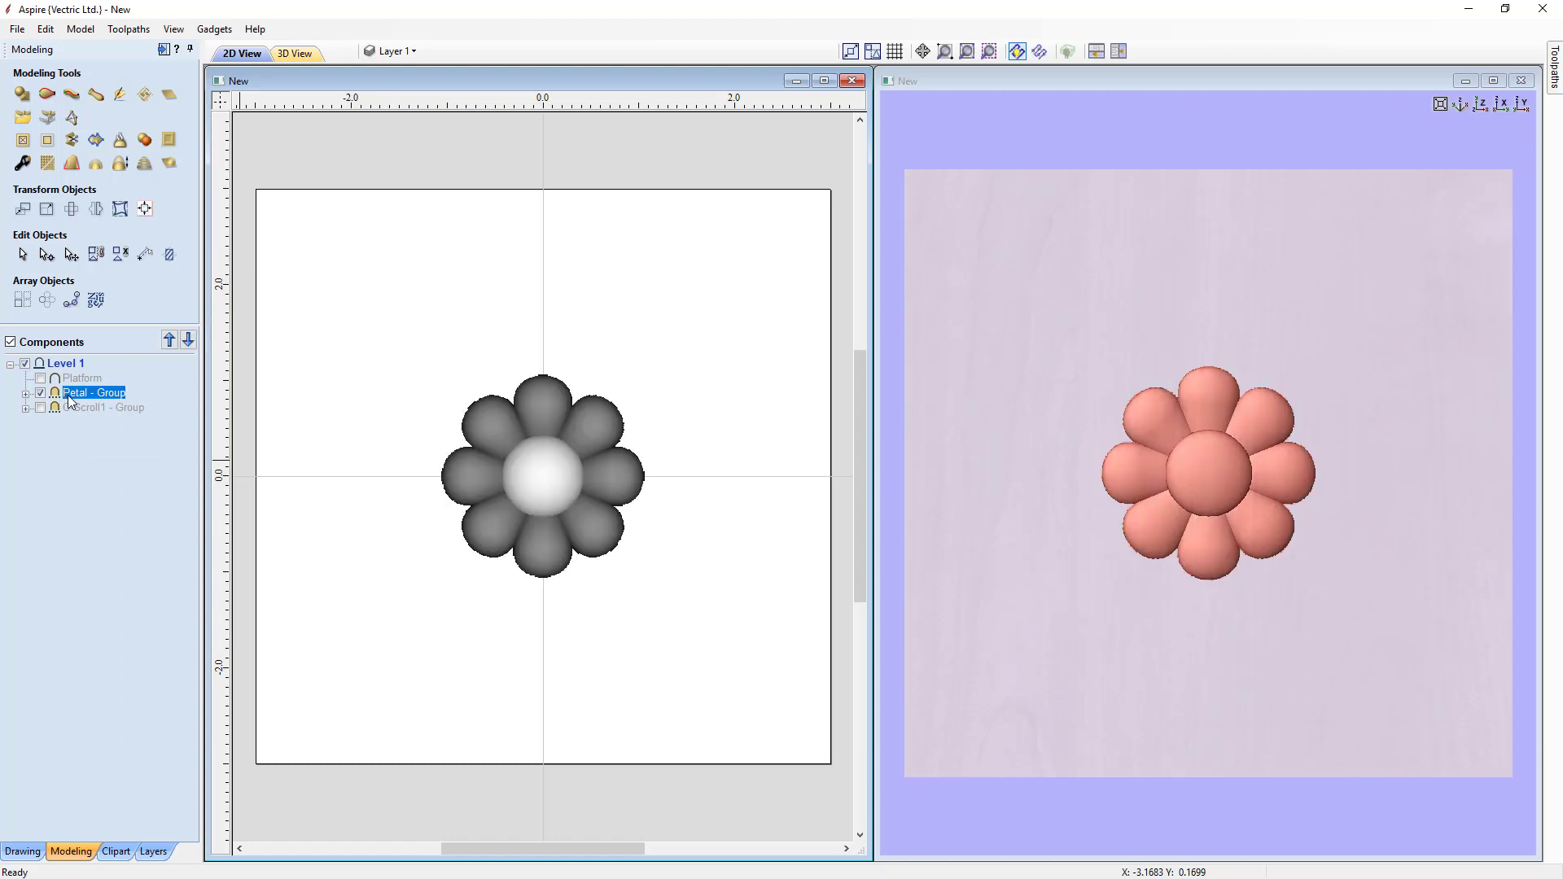
pyautogui.rightClick(68, 396)
pyautogui.click(114, 509)
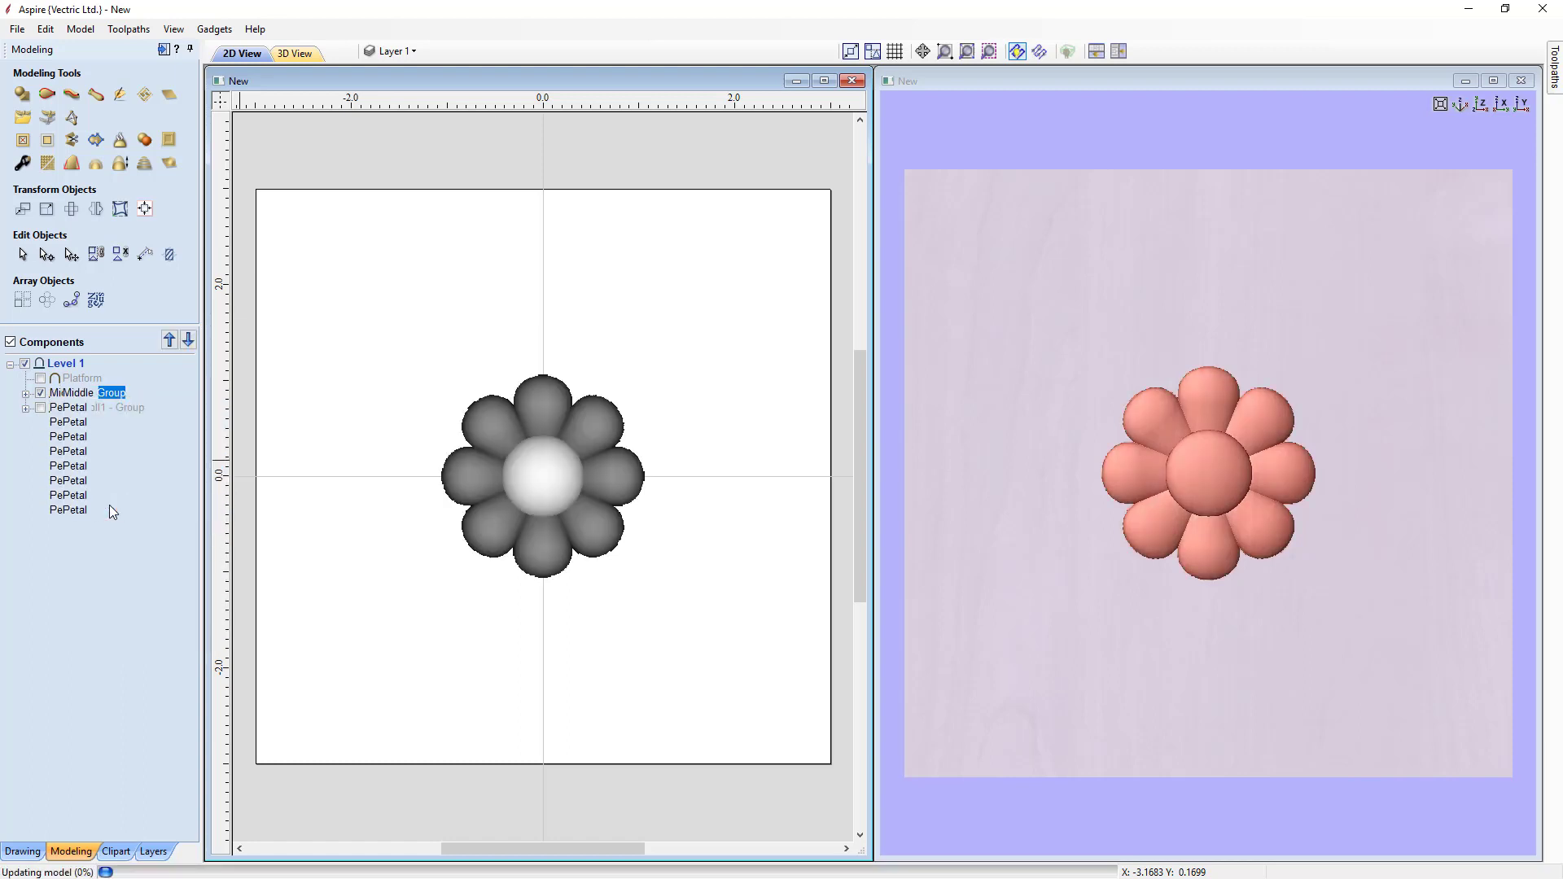
# Step: Select each petal and the middle component in turn to examine the individual pieces
pyautogui.click(492, 433)
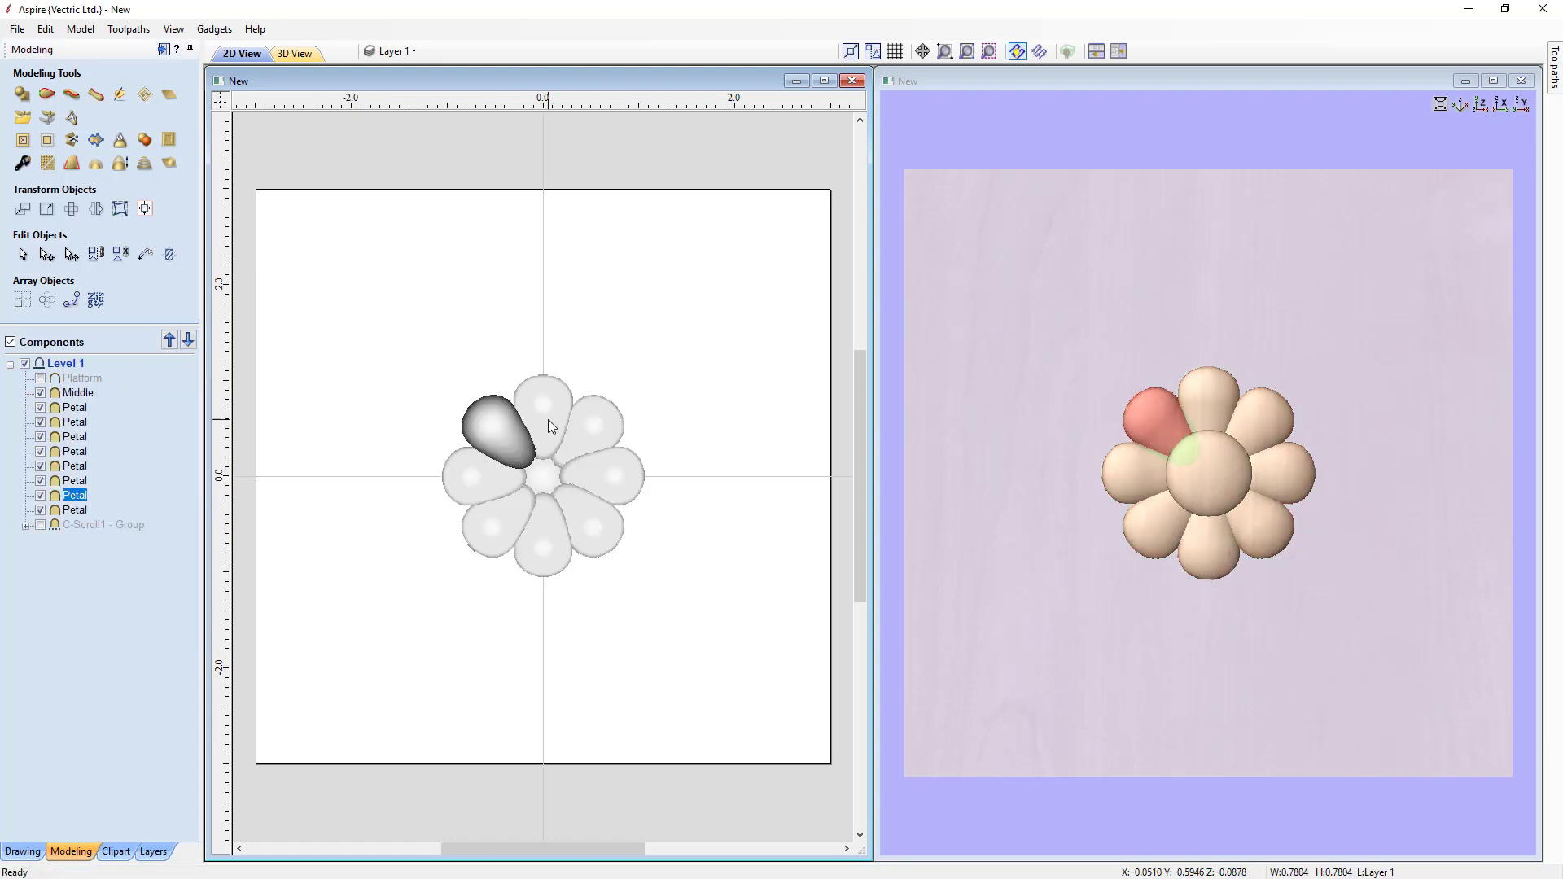
pyautogui.click(549, 418)
pyautogui.click(590, 422)
pyautogui.click(617, 476)
pyautogui.click(594, 515)
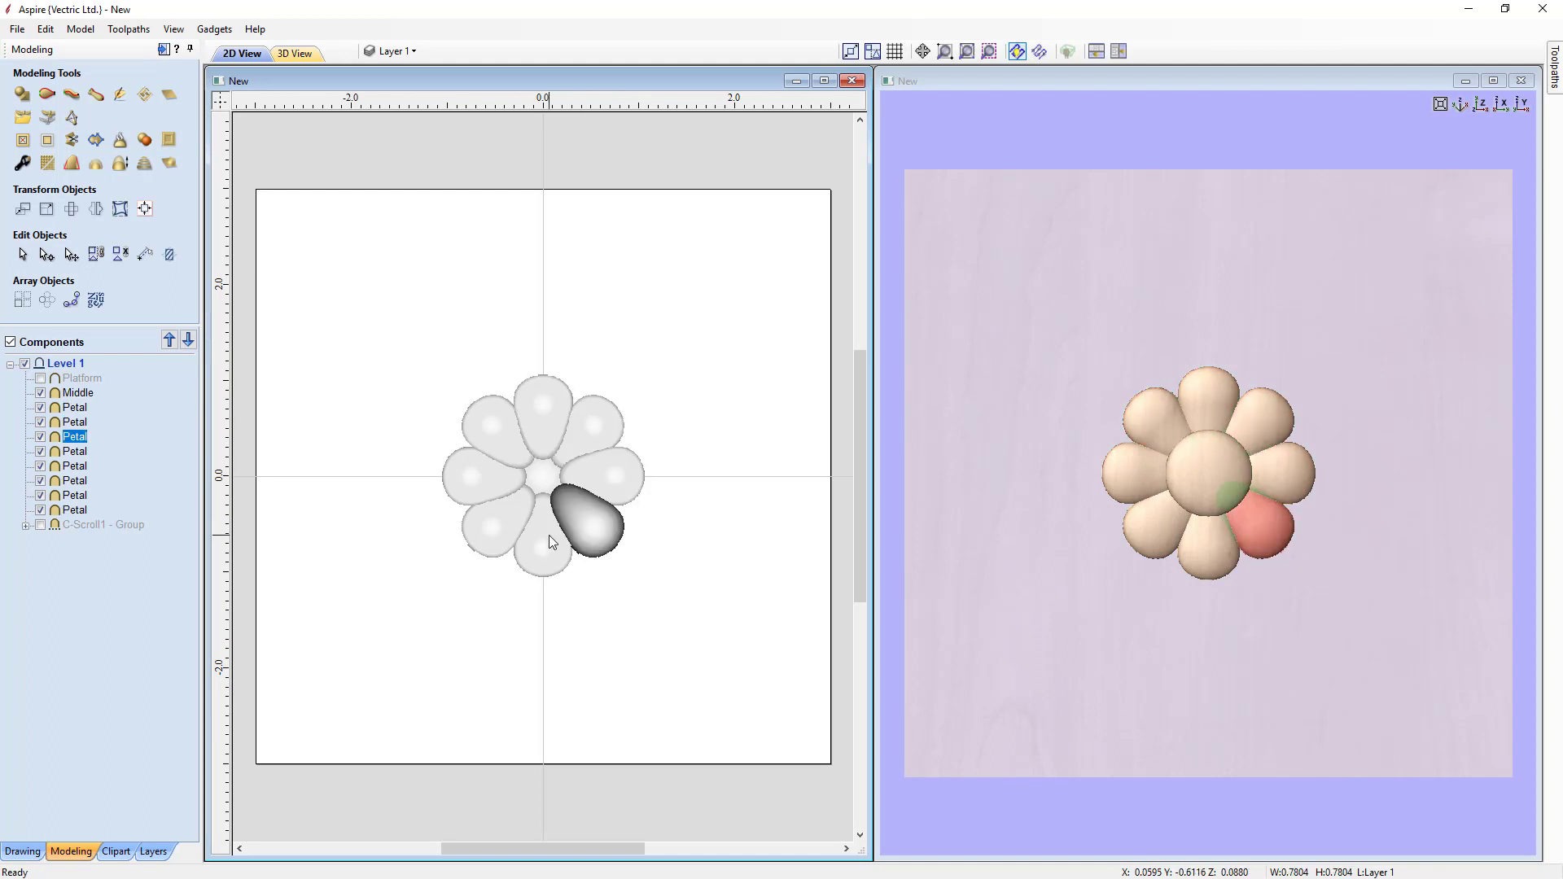
pyautogui.click(549, 535)
pyautogui.click(502, 523)
pyautogui.click(493, 486)
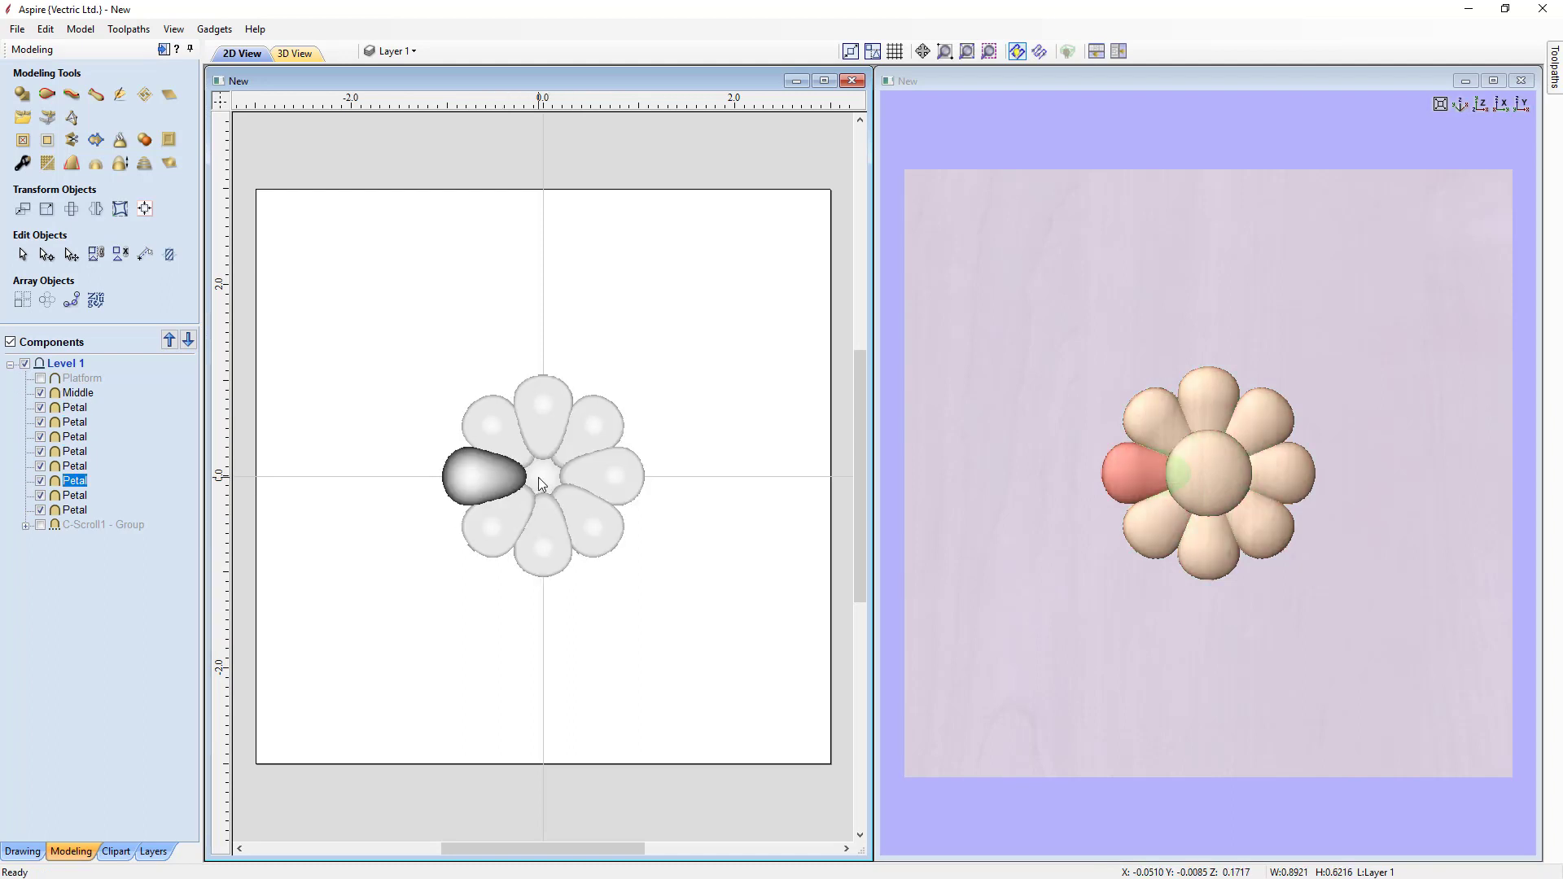
pyautogui.click(539, 477)
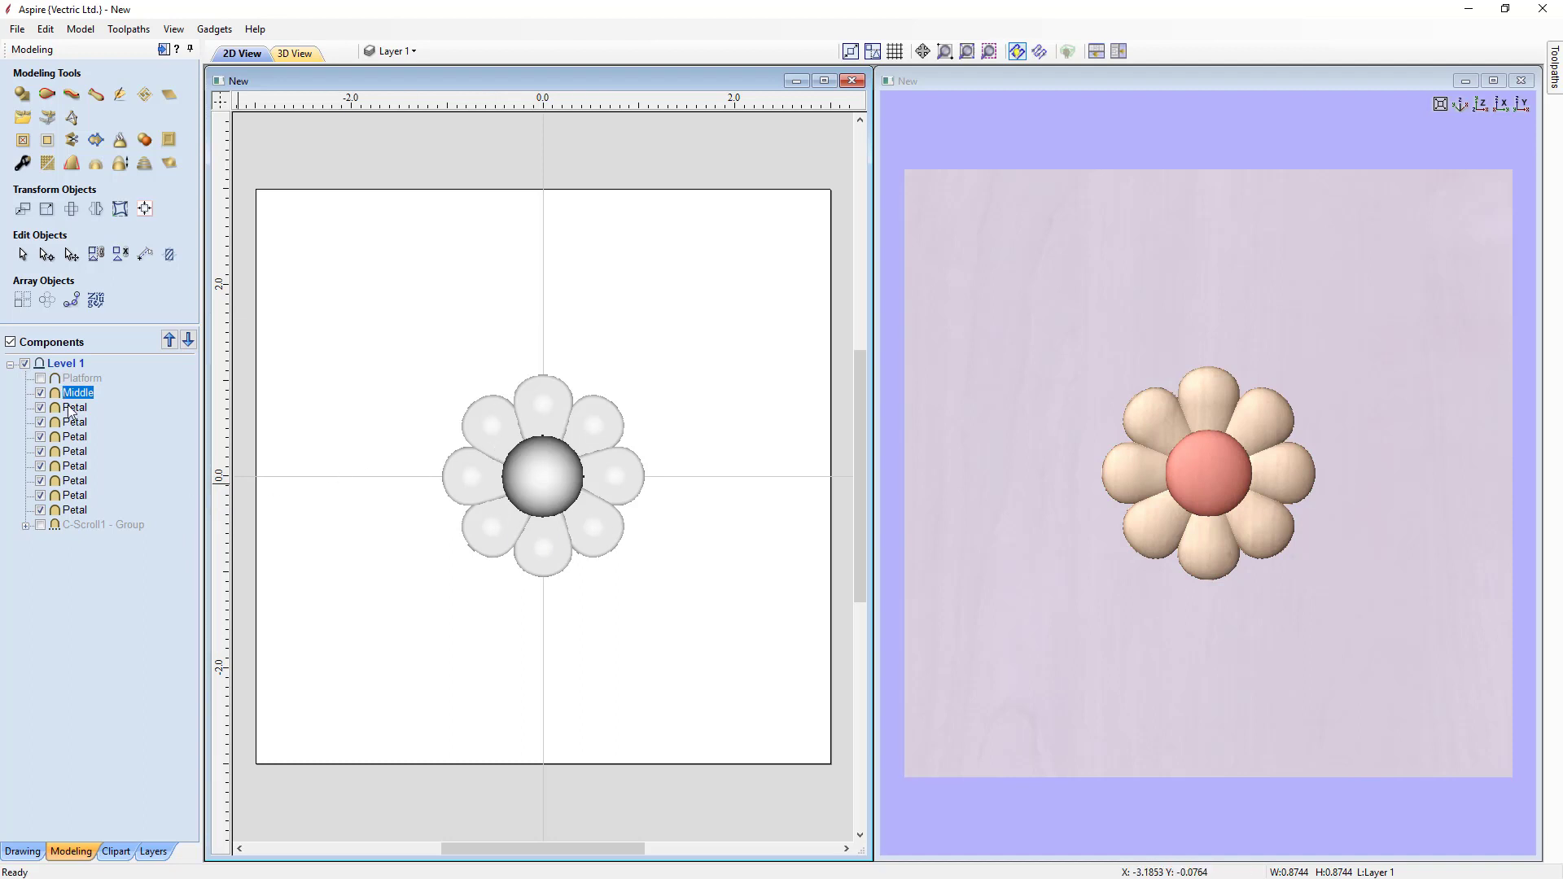
# Step: Select the Middle and all Petal components, hide them, and show the C-Scroll1 group
pyautogui.keyDown('shift'); pyautogui.click(52, 512); pyautogui.keyUp('shift')
pyautogui.click(40, 511)
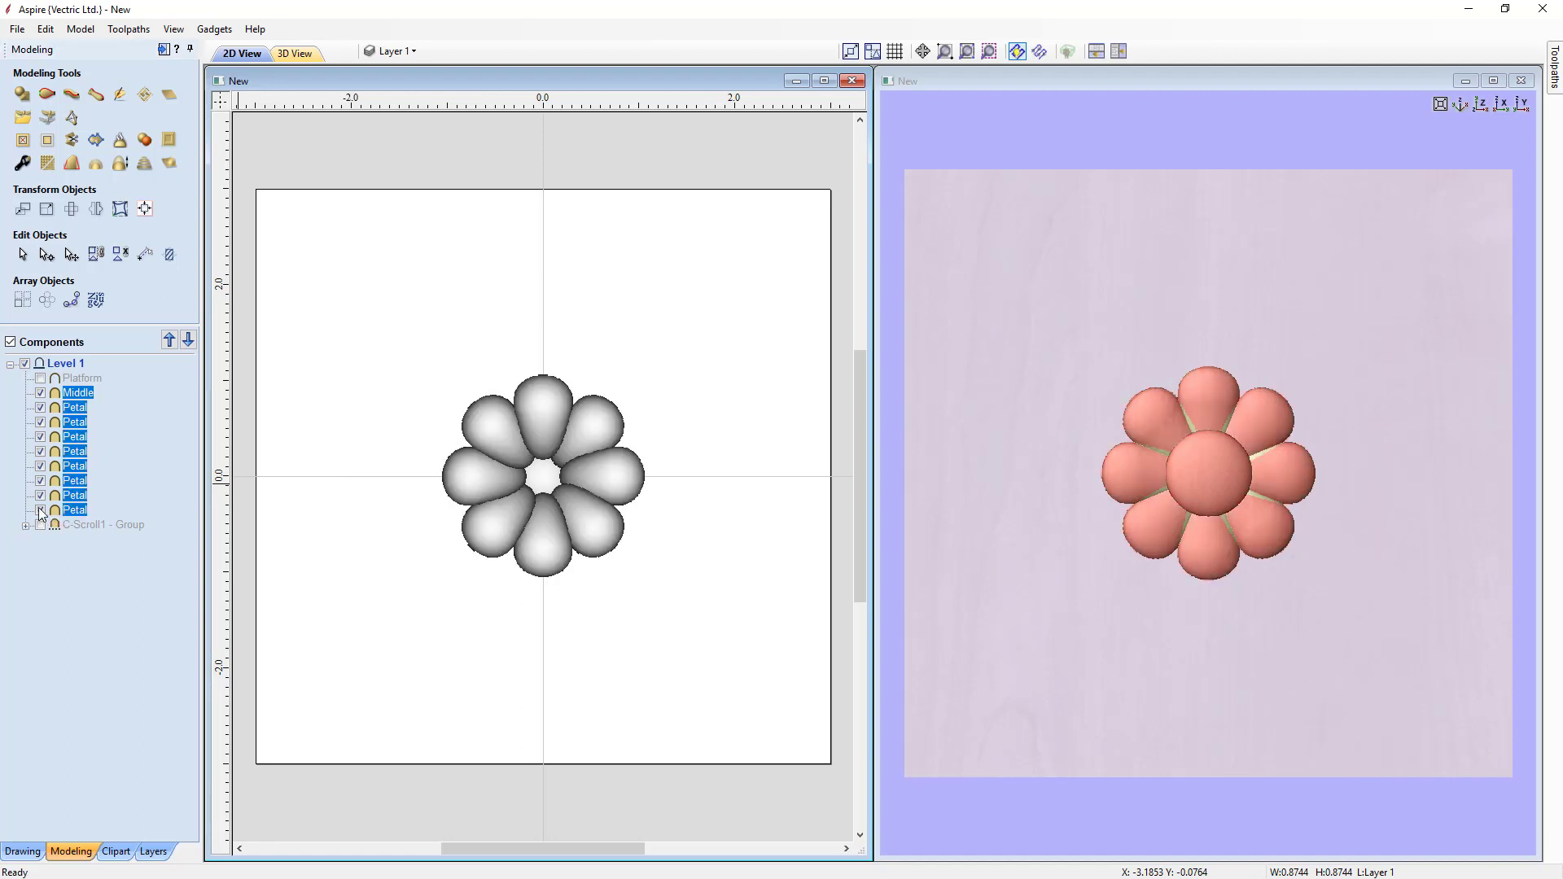
pyautogui.click(40, 526)
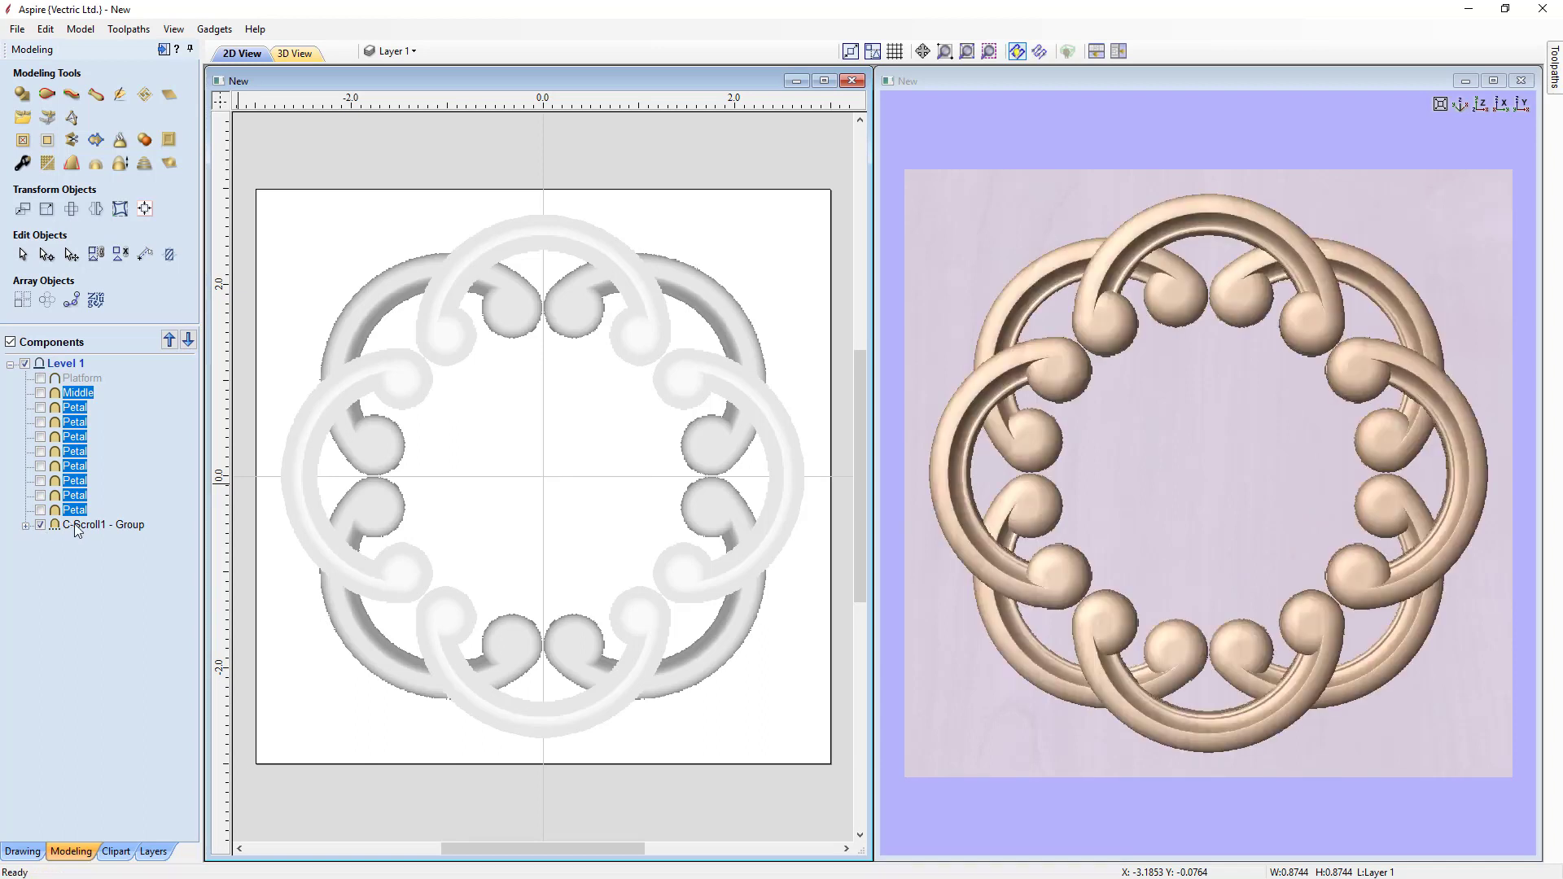
# Step: Ungroup the C-Scroll1 group
pyautogui.rightClick(80, 528)
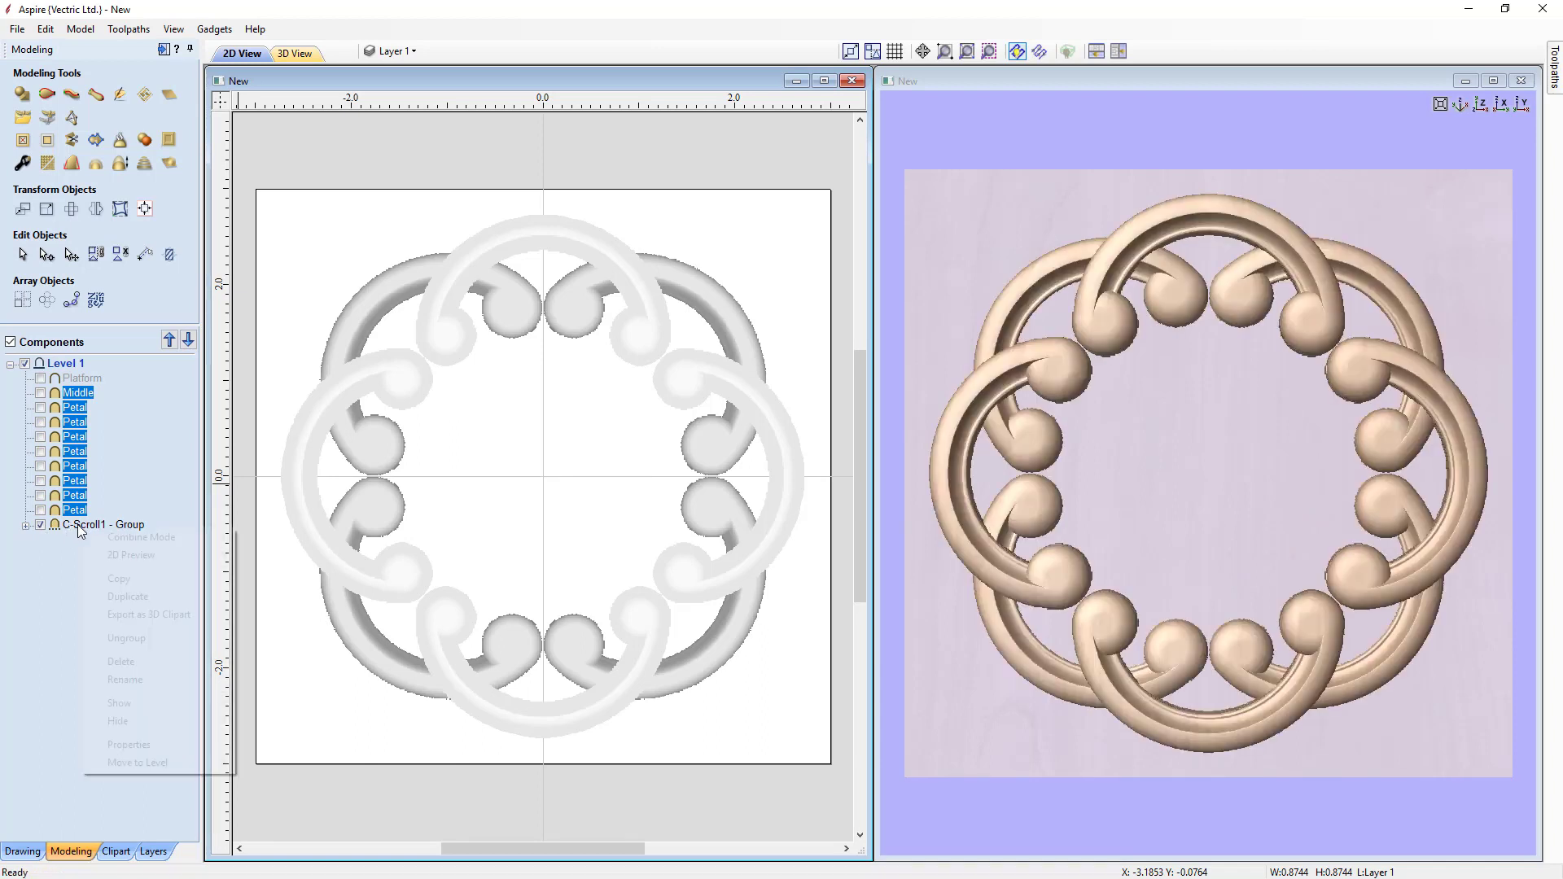
pyautogui.click(117, 639)
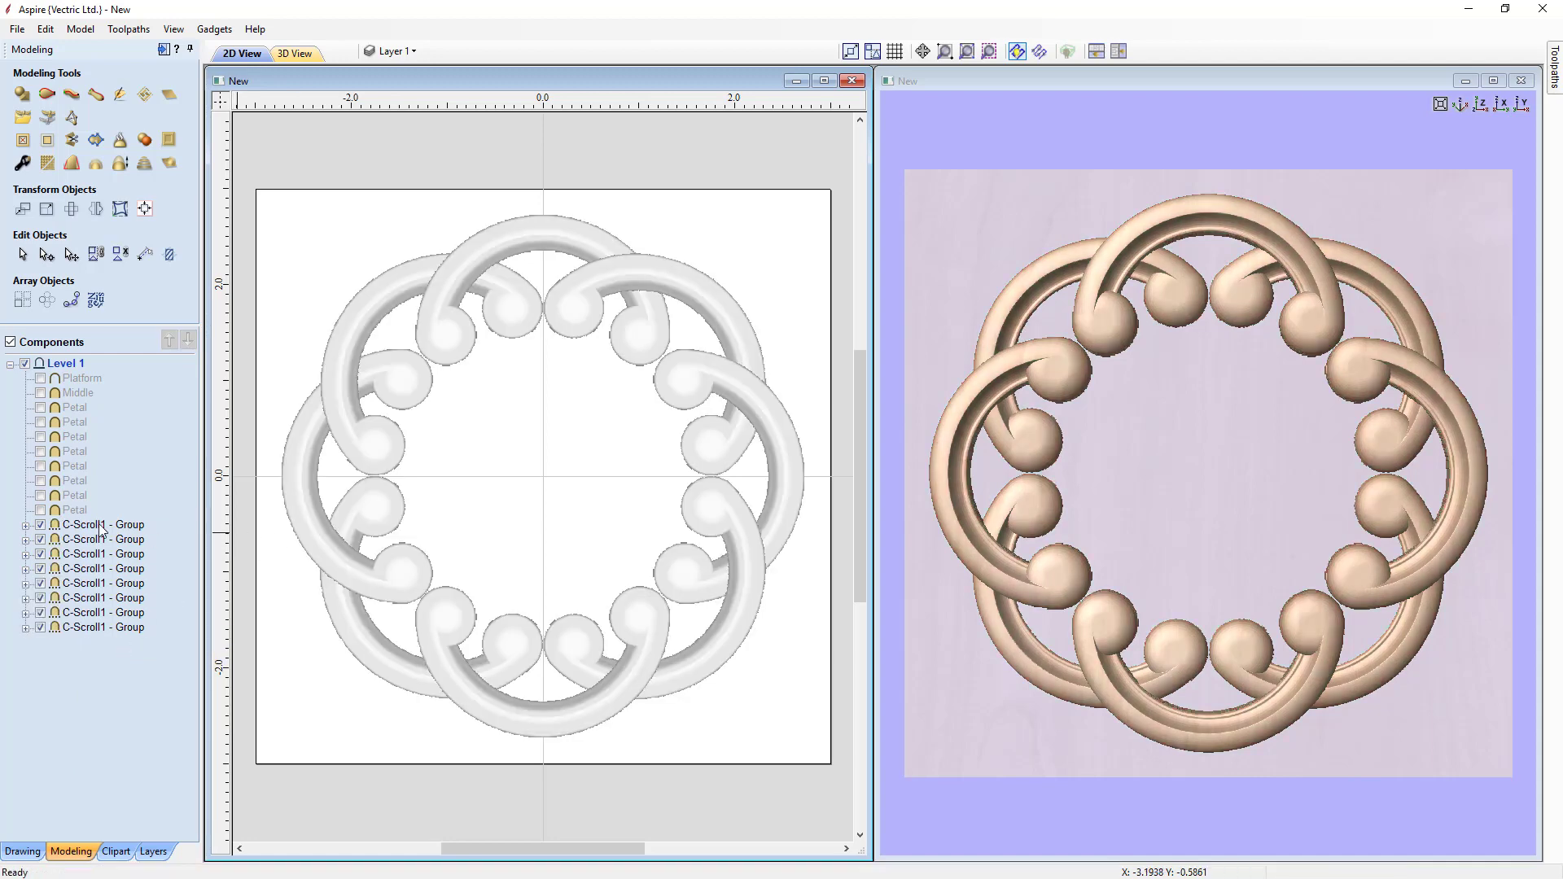
# Step: Select individual C-Scroll1 groups in turn, then hide all C-Scroll1 groups except the first one
pyautogui.click(304, 497)
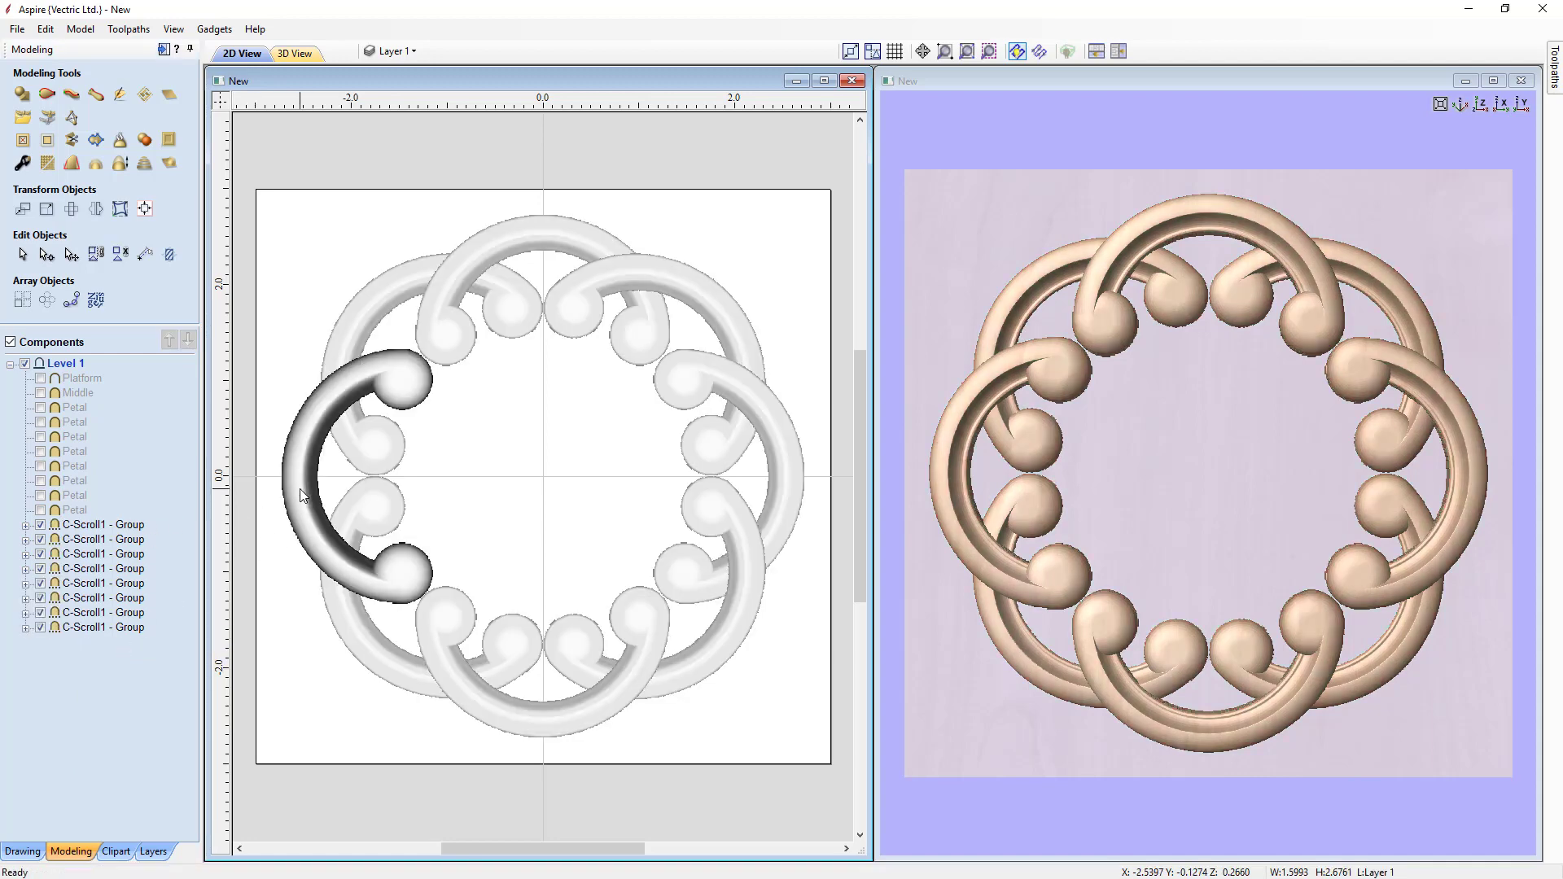
pyautogui.click(371, 328)
pyautogui.click(544, 236)
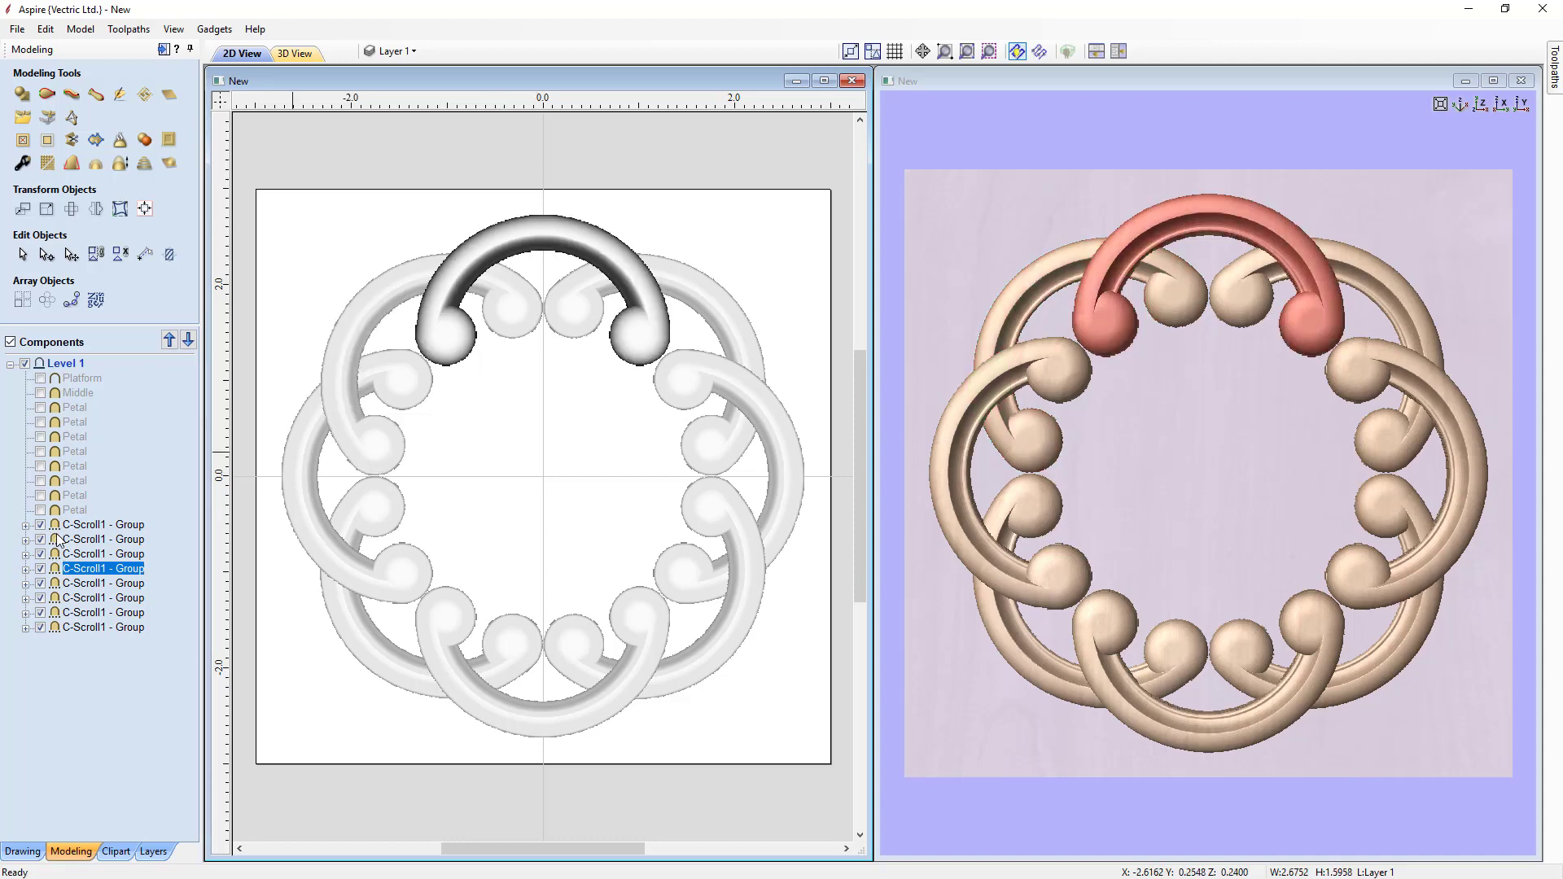
pyautogui.click(80, 542)
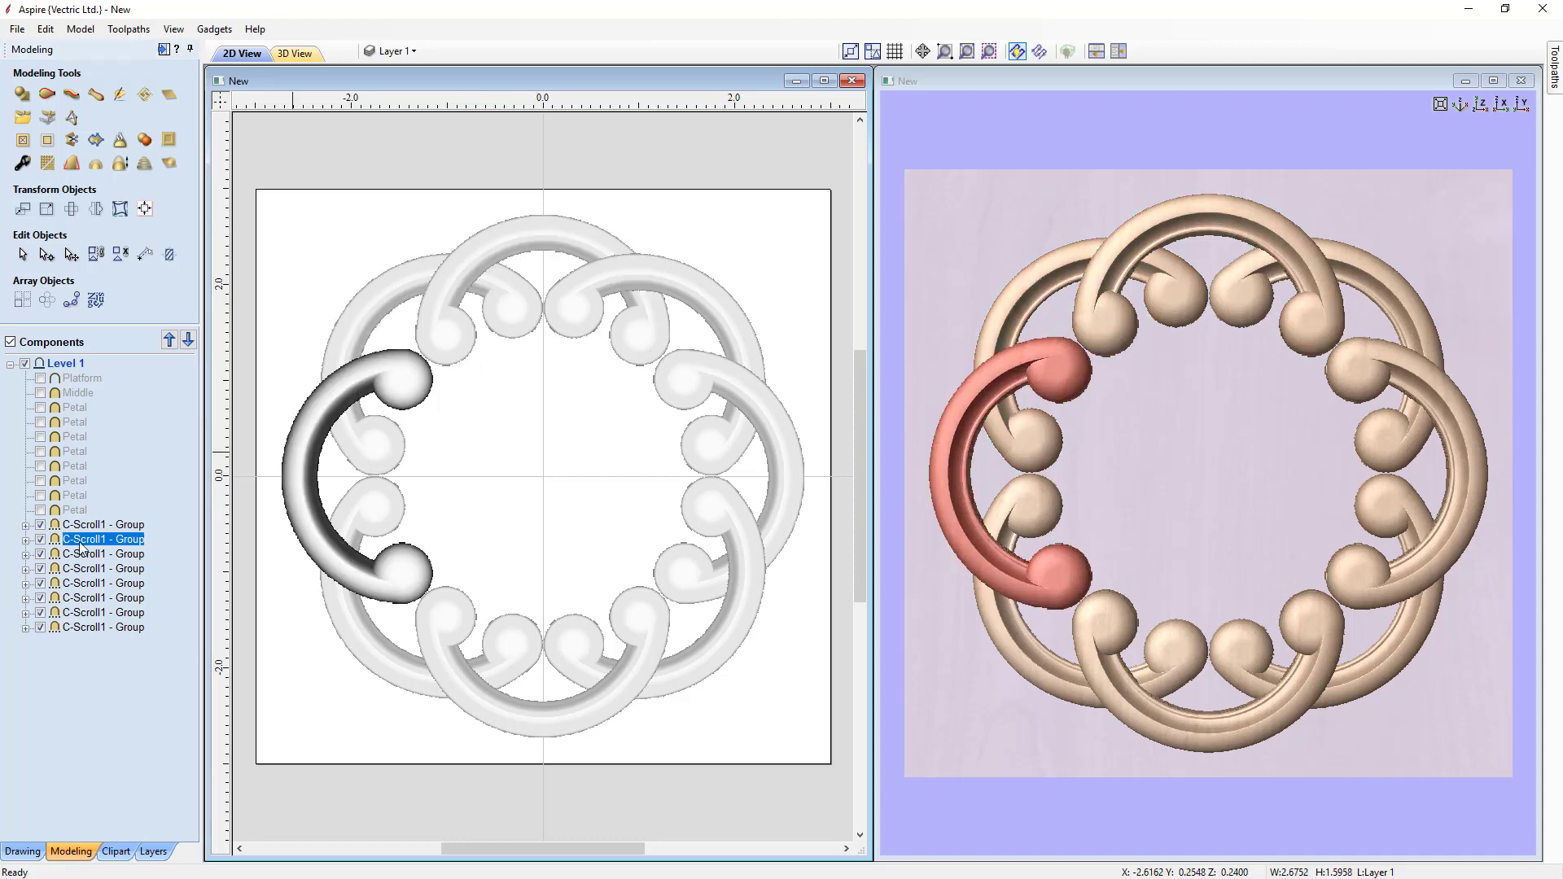
pyautogui.keyDown('shift'); pyautogui.click(84, 628); pyautogui.keyUp('shift')
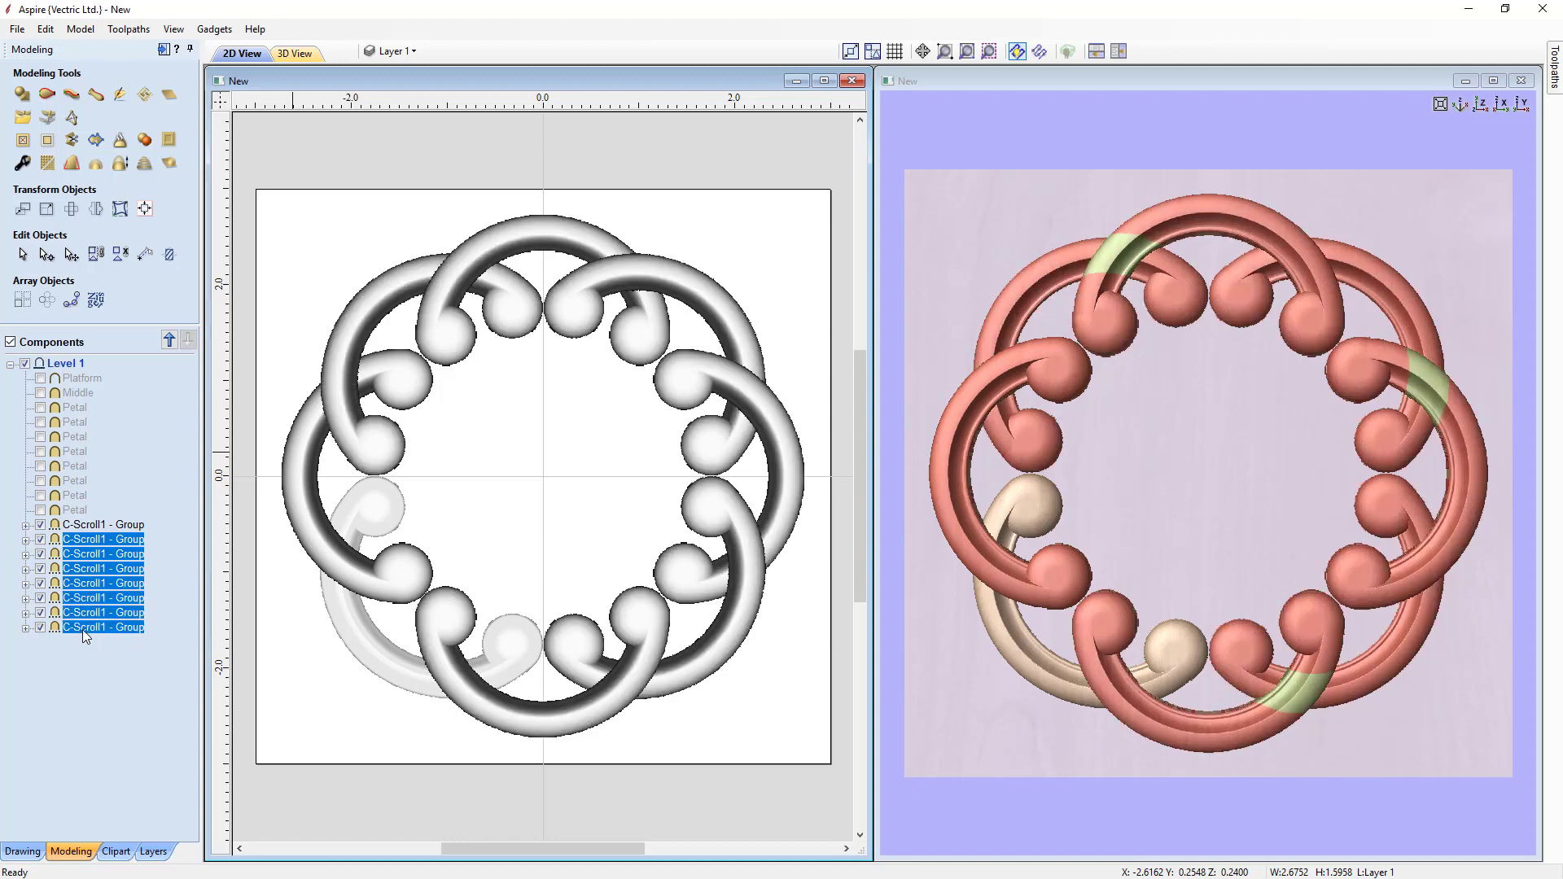
pyautogui.click(40, 540)
# Step: Ungroup the remaining visible C-Scroll1 group
pyautogui.click(85, 524)
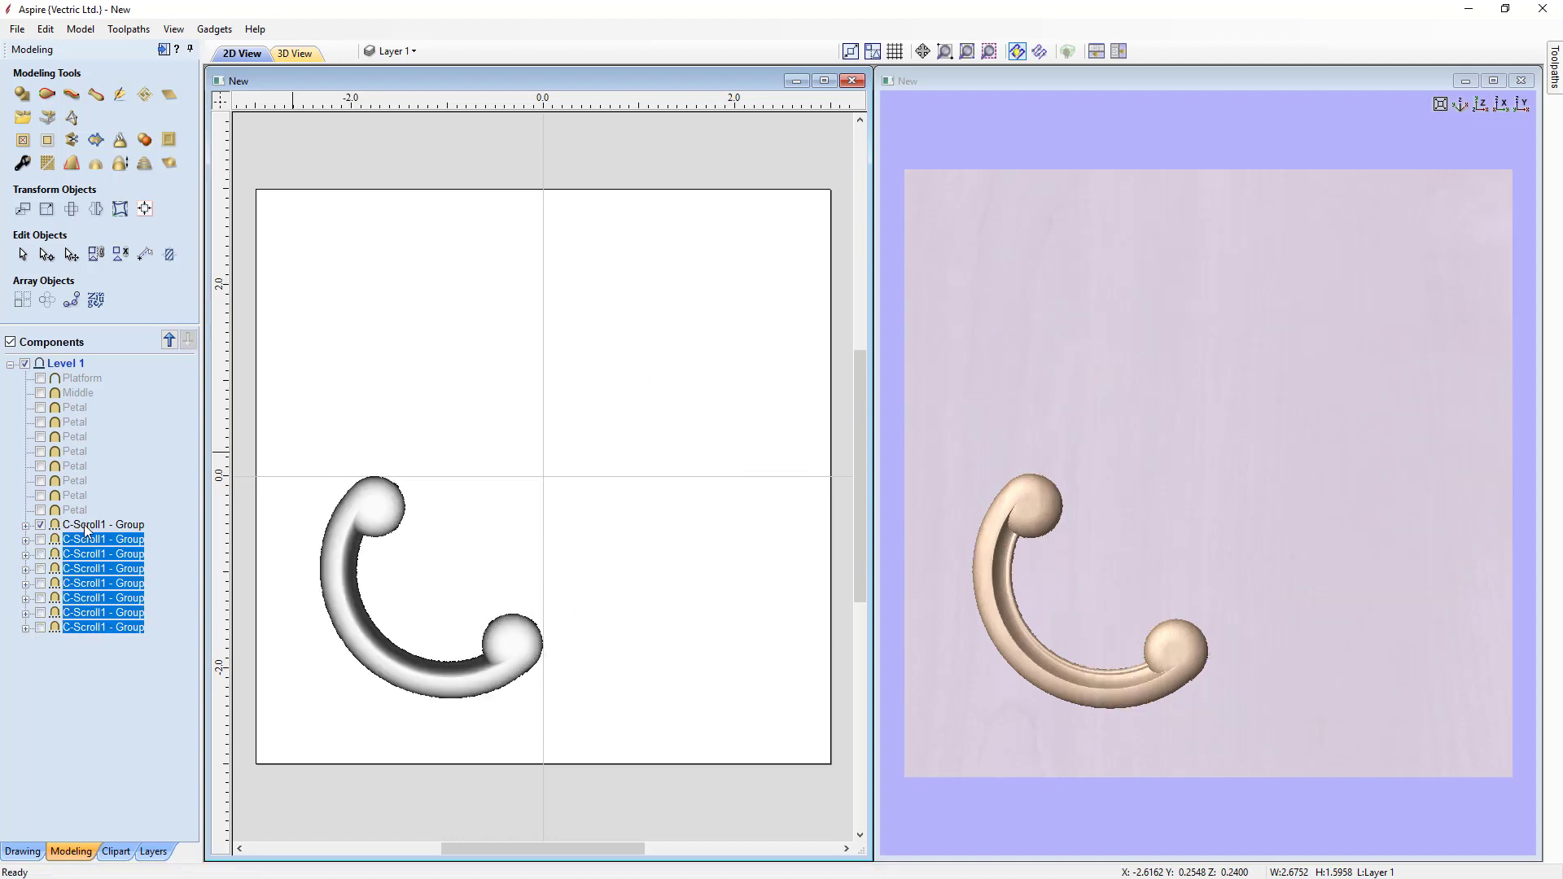
pyautogui.rightClick(85, 524)
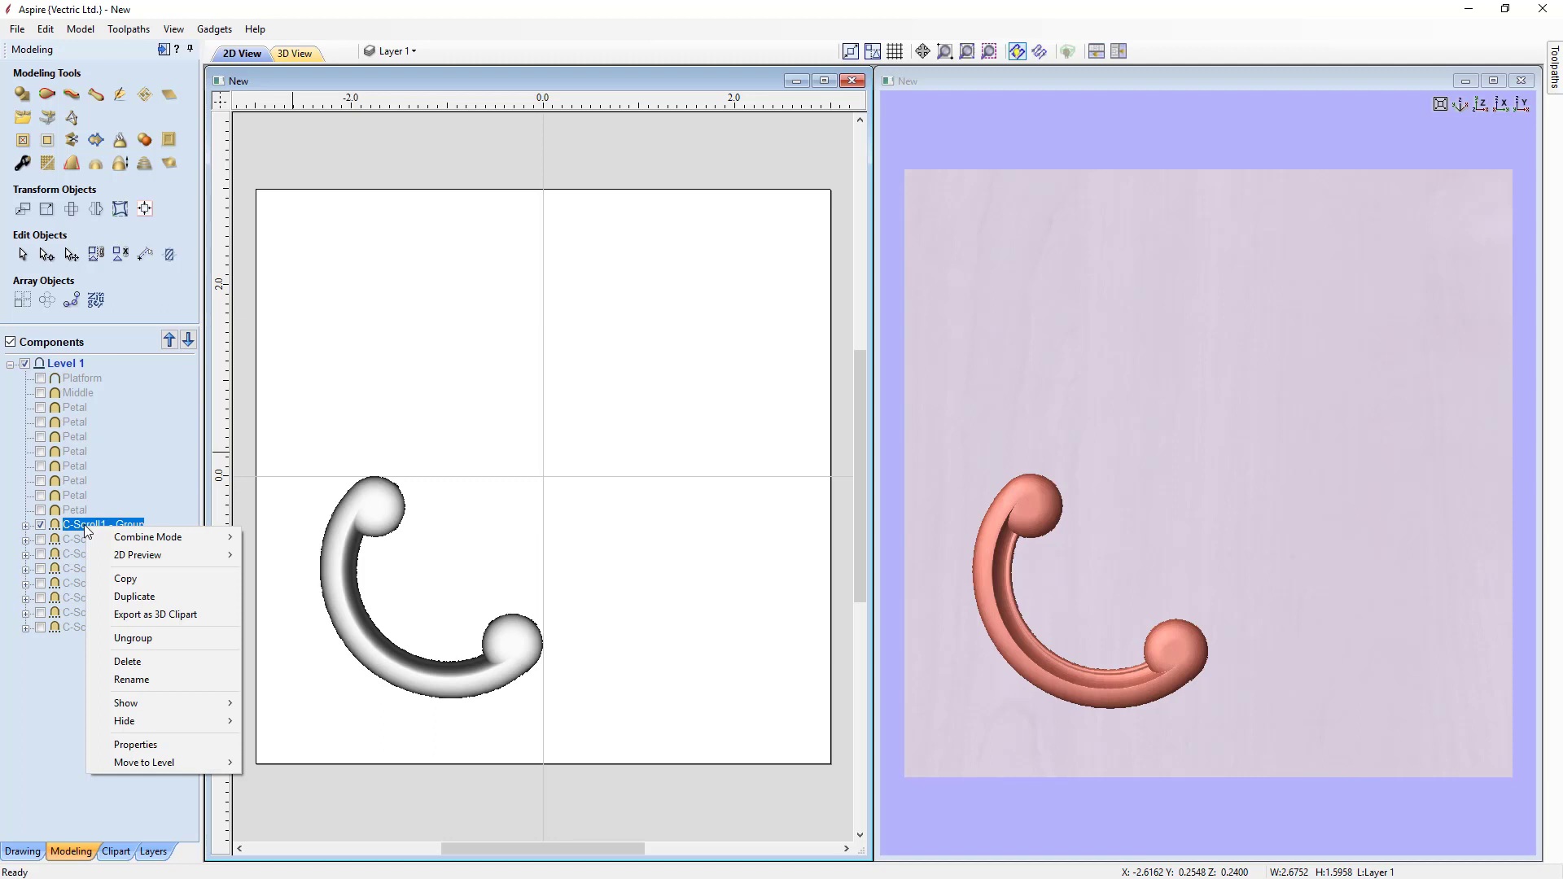
pyautogui.click(128, 638)
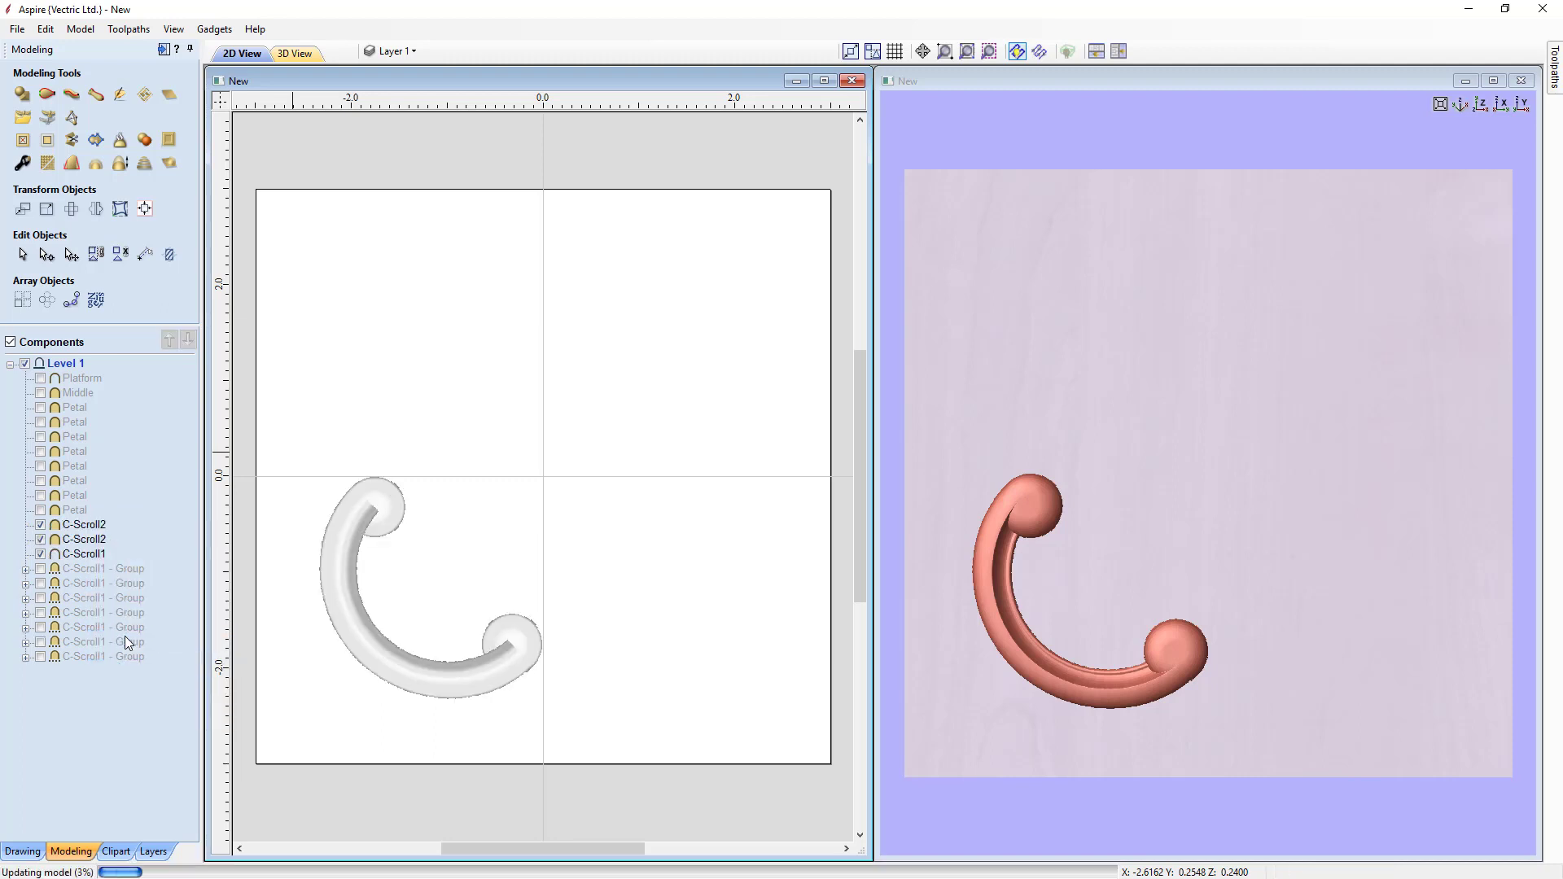
# Step: Select each ungrouped C-Scroll piece in turn to examine the individual components
pyautogui.click(397, 506)
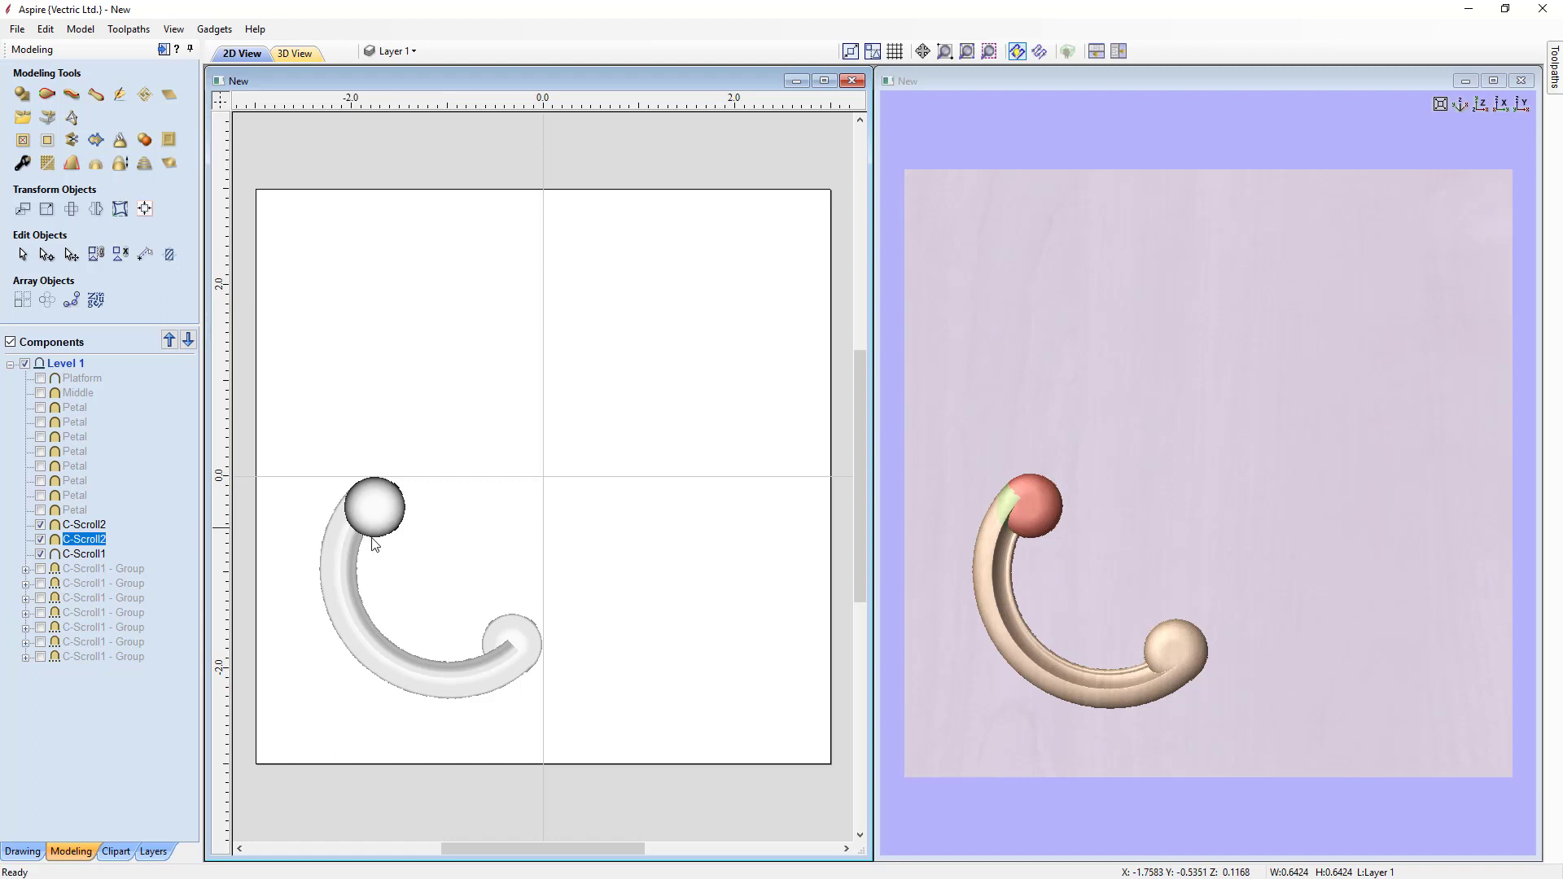
pyautogui.click(531, 637)
pyautogui.click(334, 617)
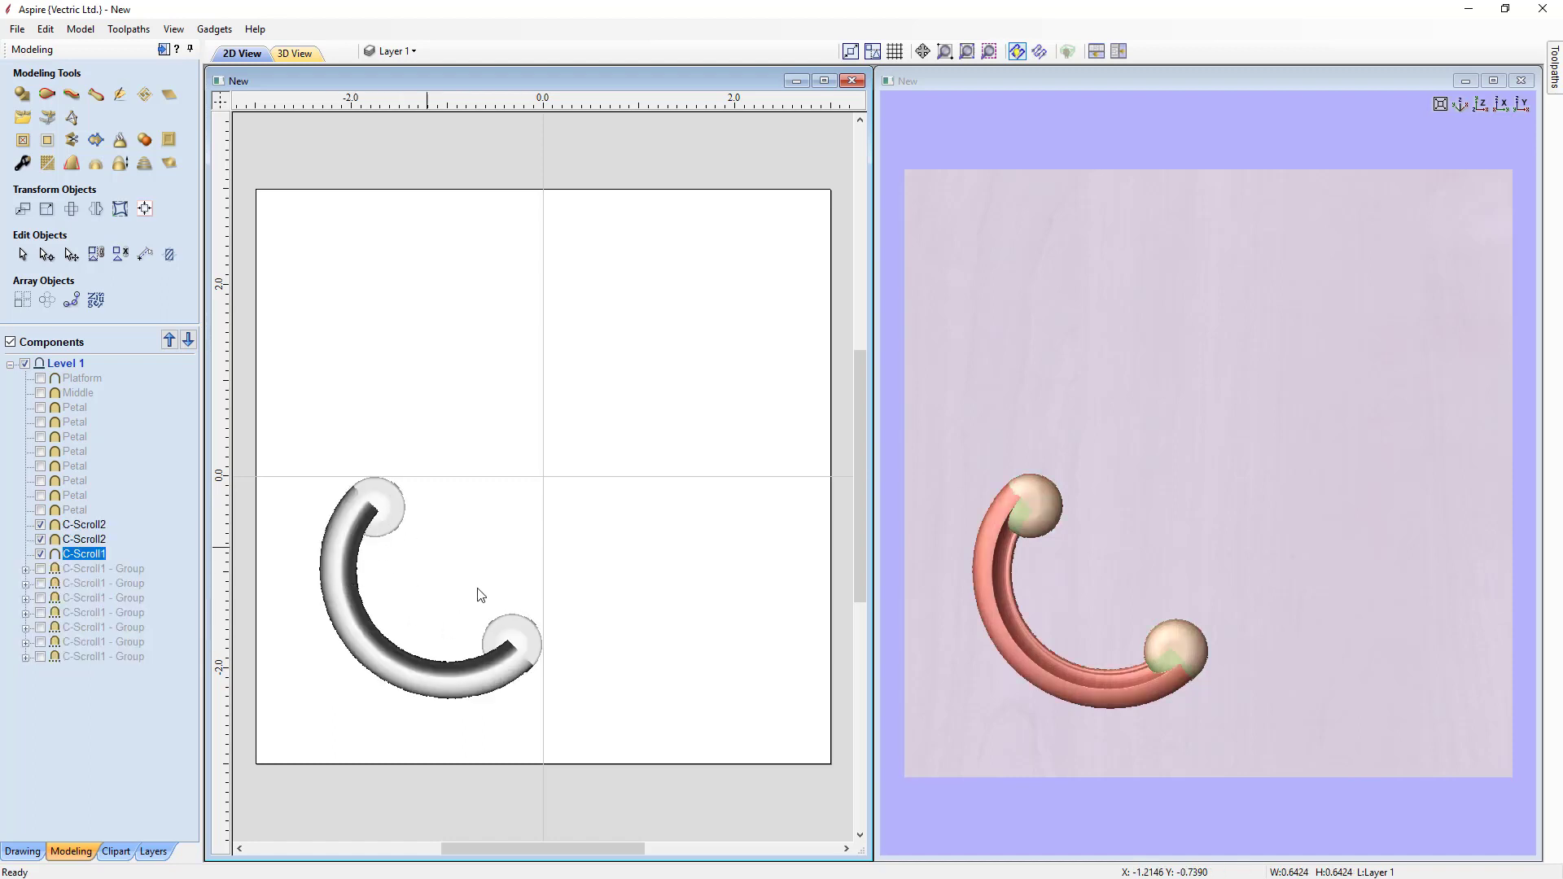
pyautogui.click(383, 506)
pyautogui.click(521, 639)
pyautogui.click(336, 606)
pyautogui.click(386, 507)
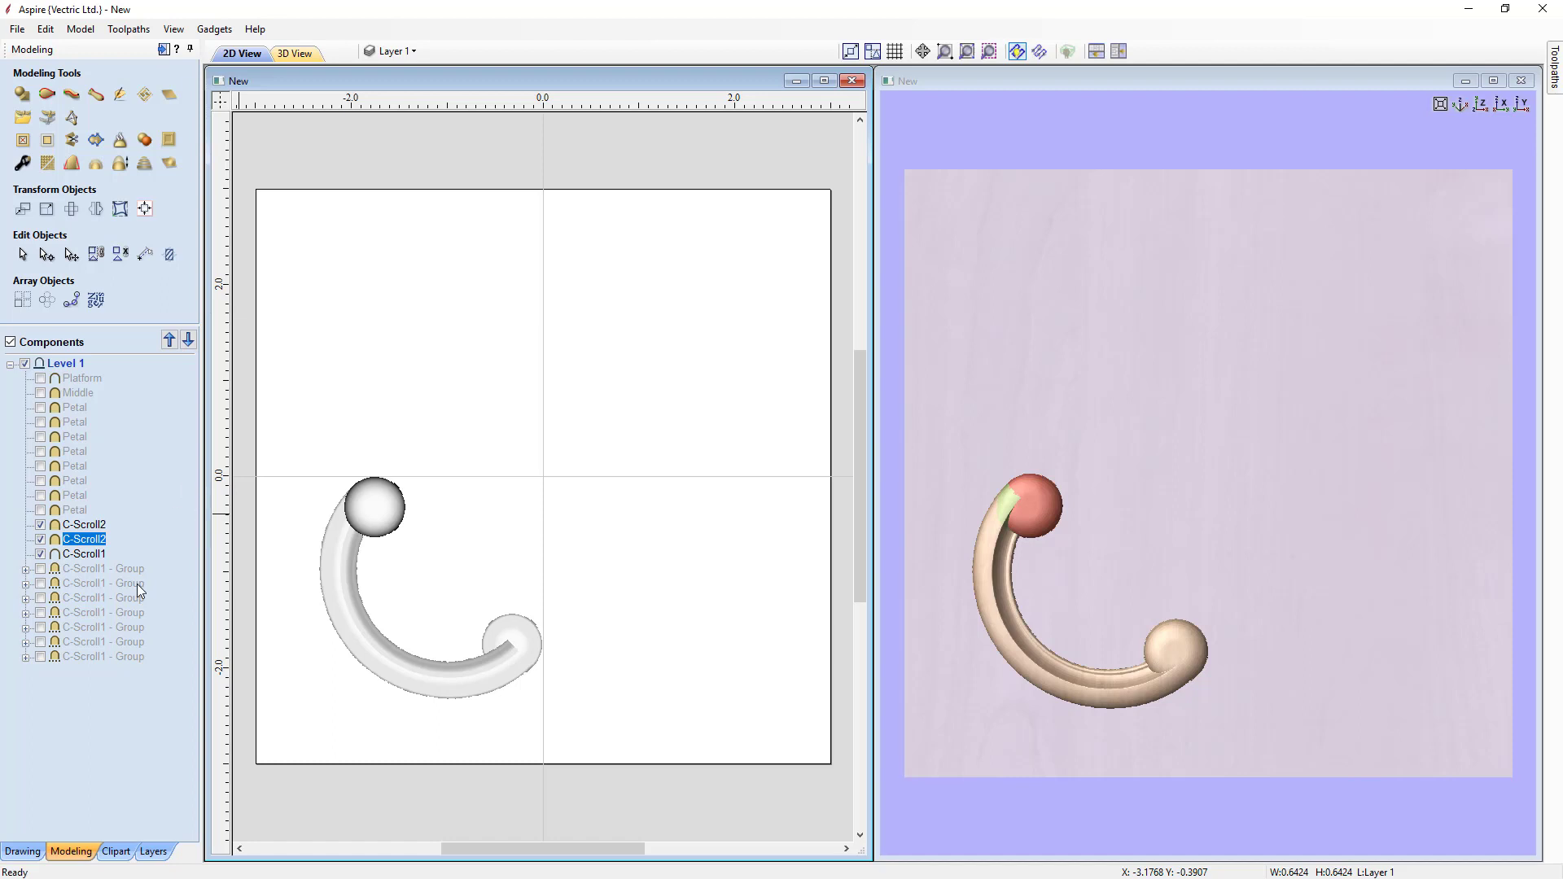
# Step: Select all components, group them together, and export the group as 3D clipart
pyautogui.click(95, 657)
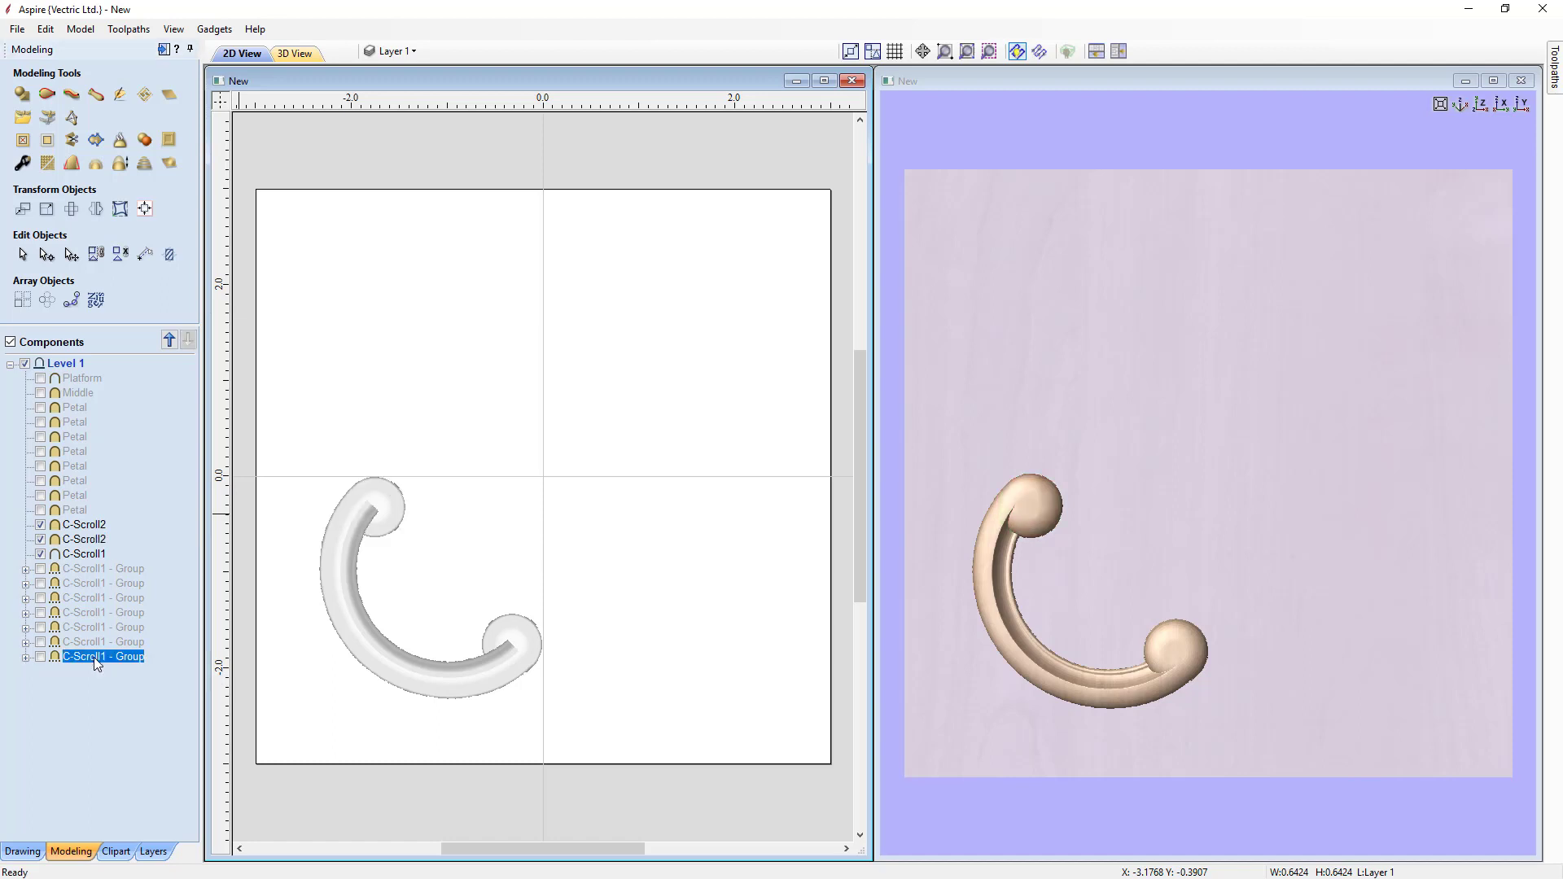
pyautogui.keyDown('shift'); pyautogui.click(77, 380); pyautogui.keyUp('shift')
pyautogui.rightClick(76, 379)
pyautogui.click(106, 454)
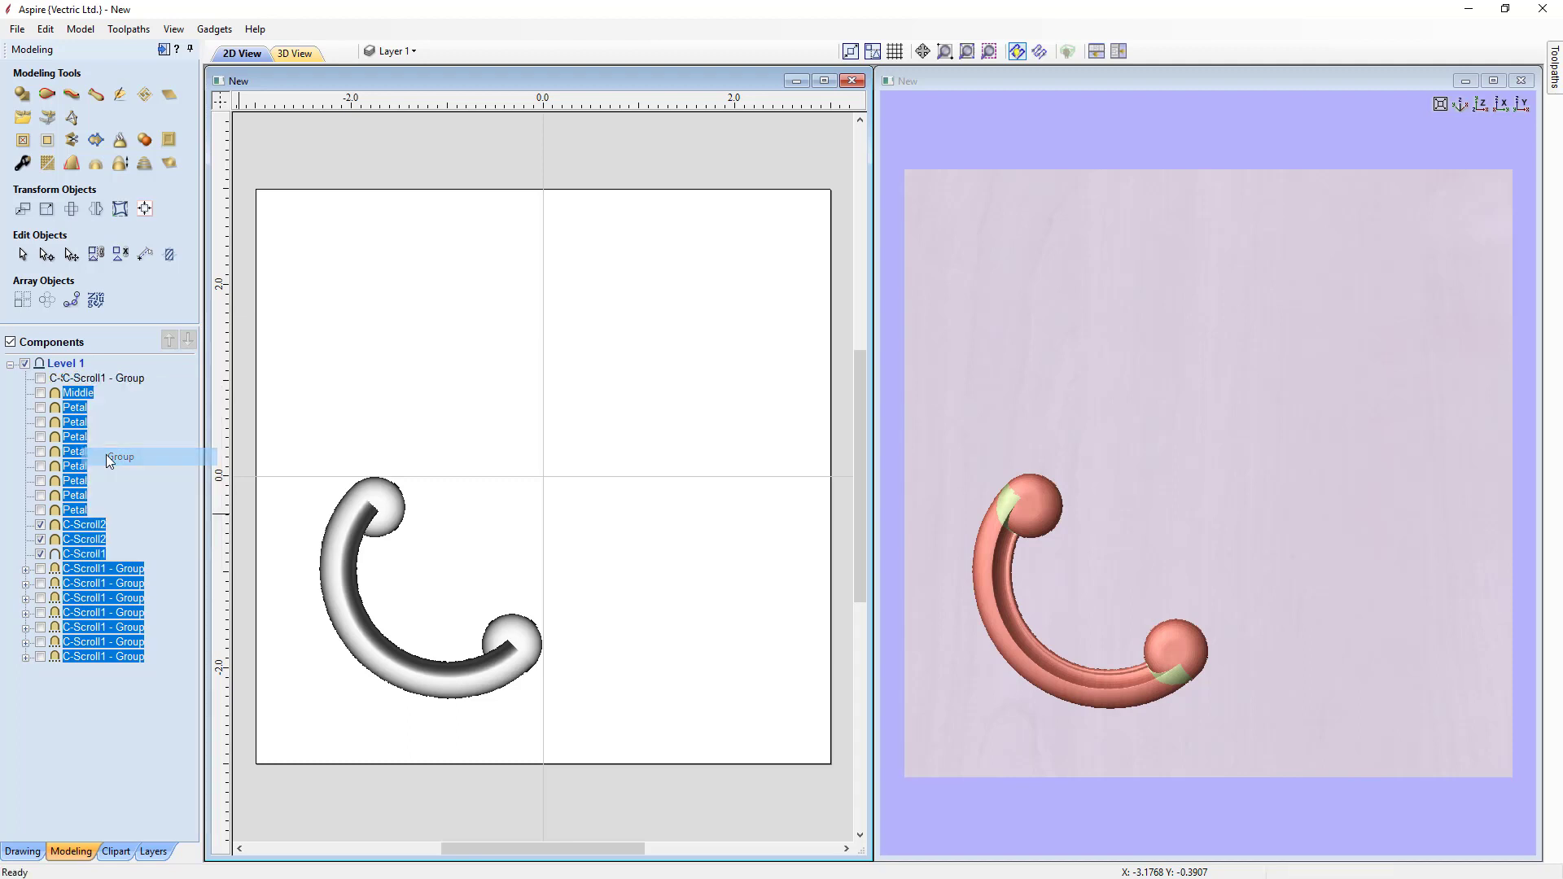
pyautogui.rightClick(107, 380)
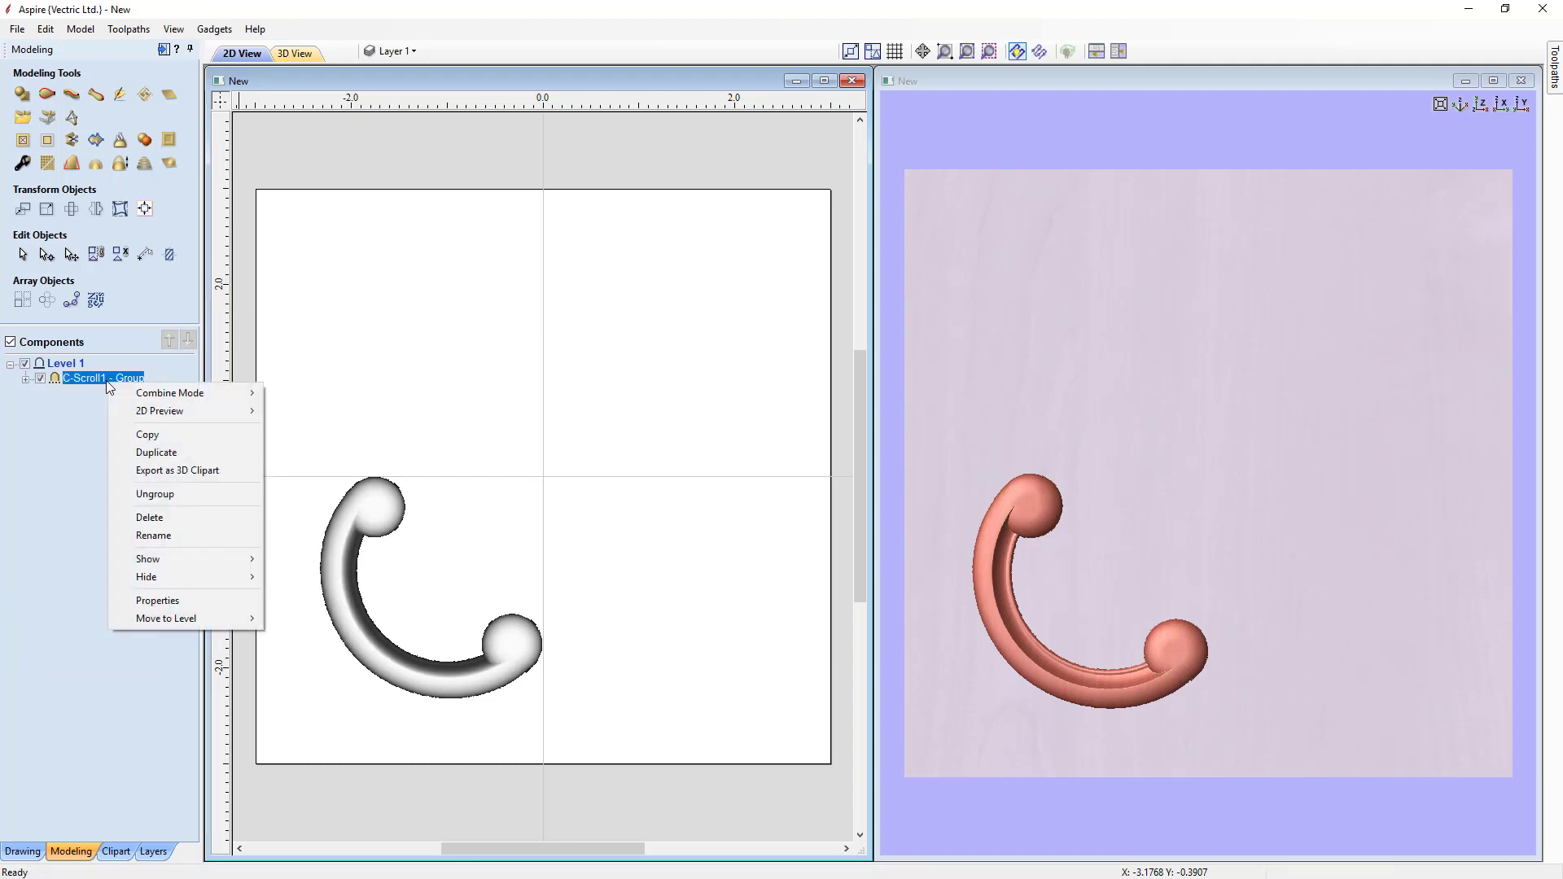
pyautogui.click(151, 474)
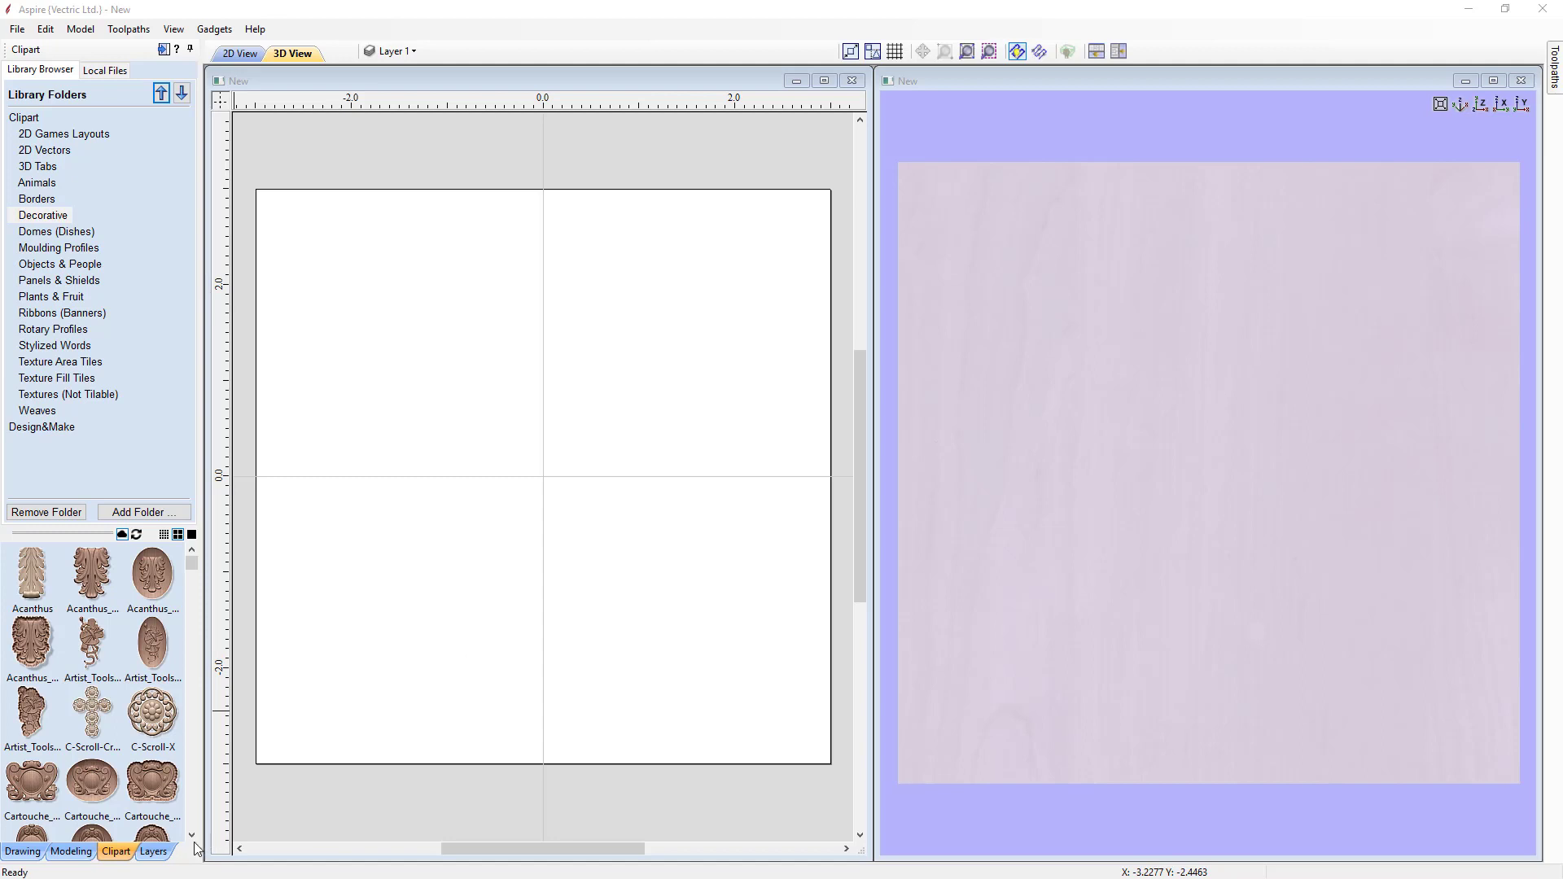
# Step: Add the Corner Post-X clipart from the Decorative library to the job
pyautogui.scroll(-5, 194, 842)
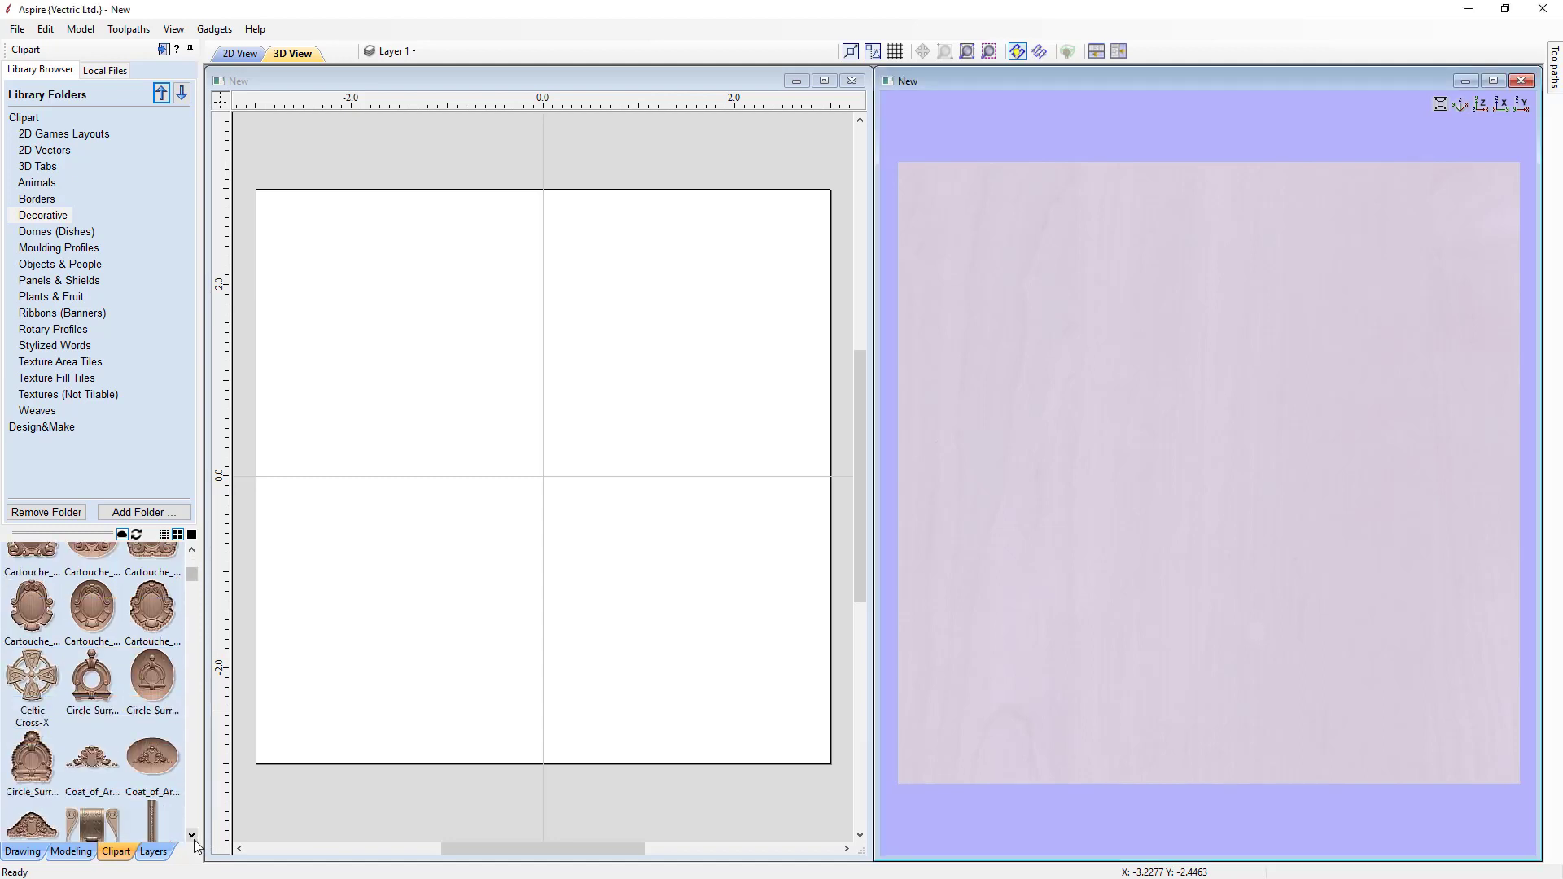
pyautogui.scroll(-1, 196, 846)
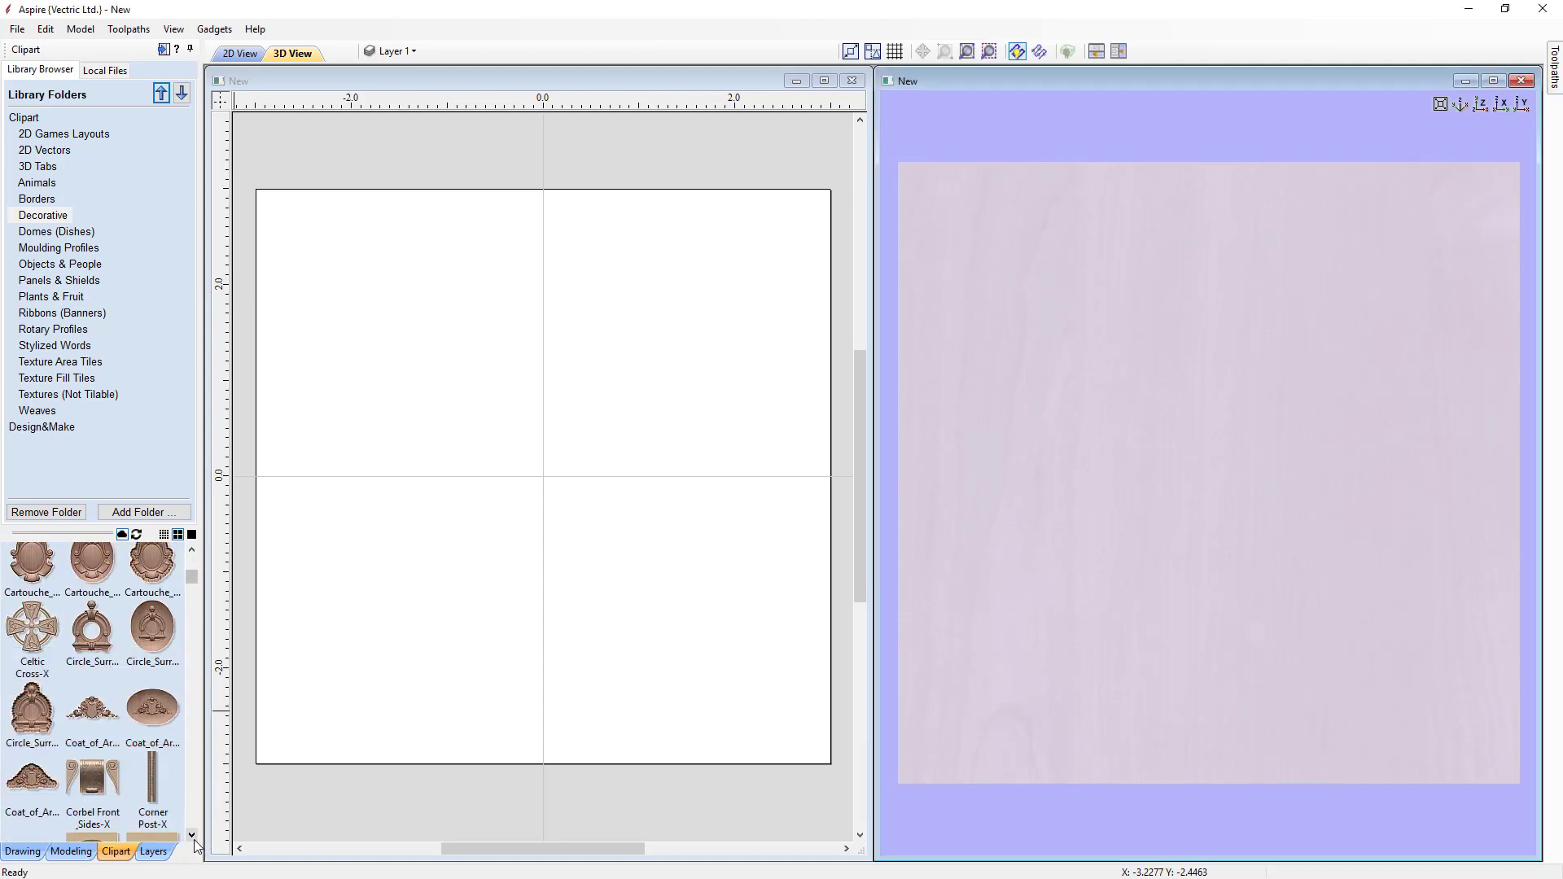
pyautogui.doubleClick(153, 781)
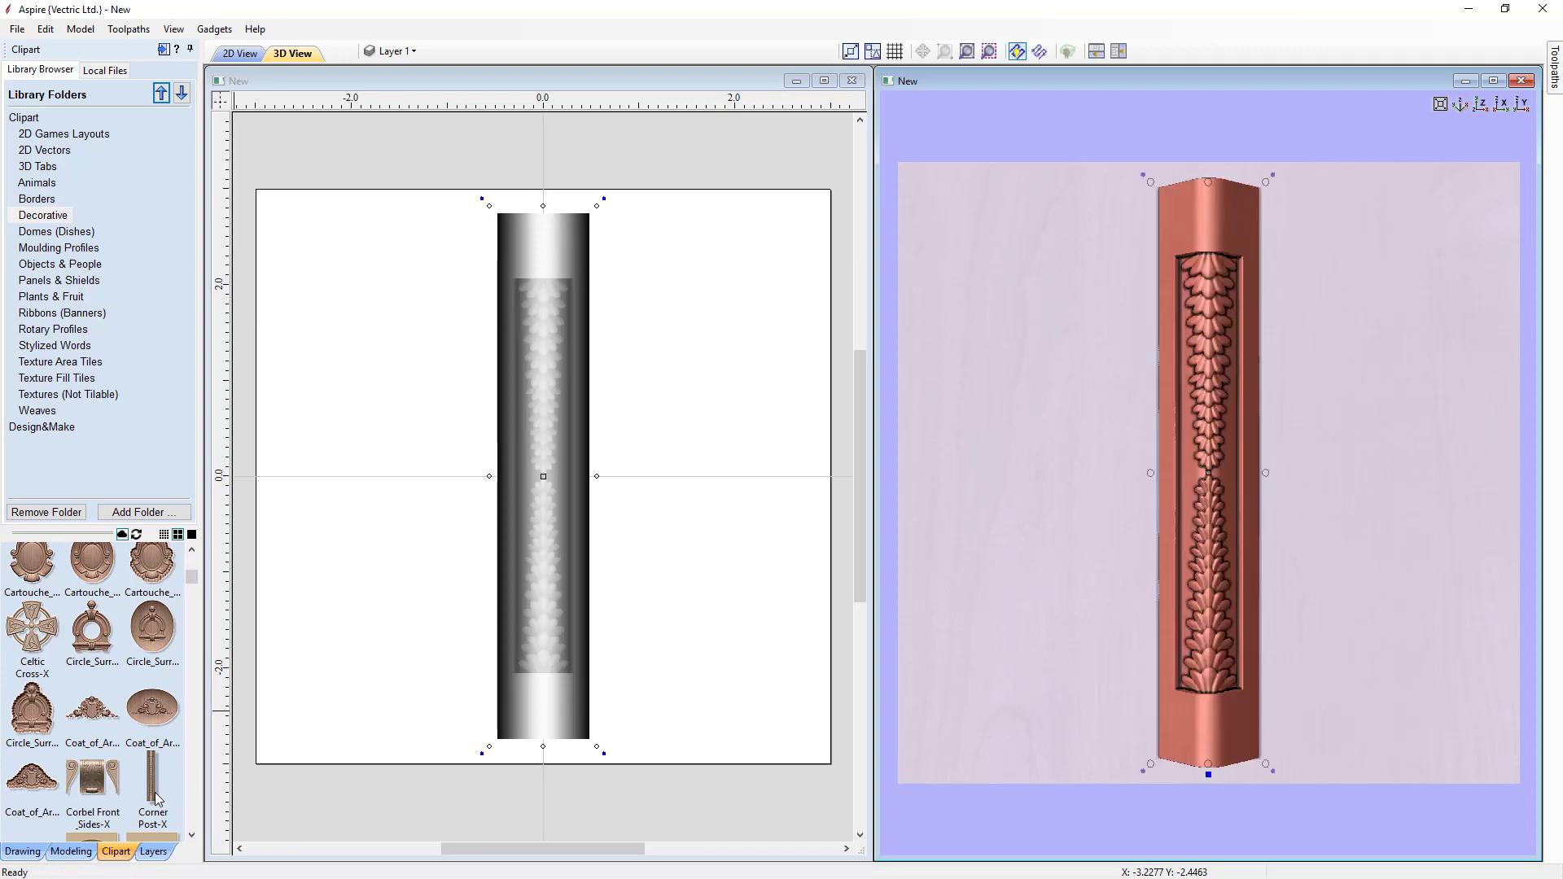
pyautogui.moveTo(1043, 744); pyautogui.dragTo(1186, 473)
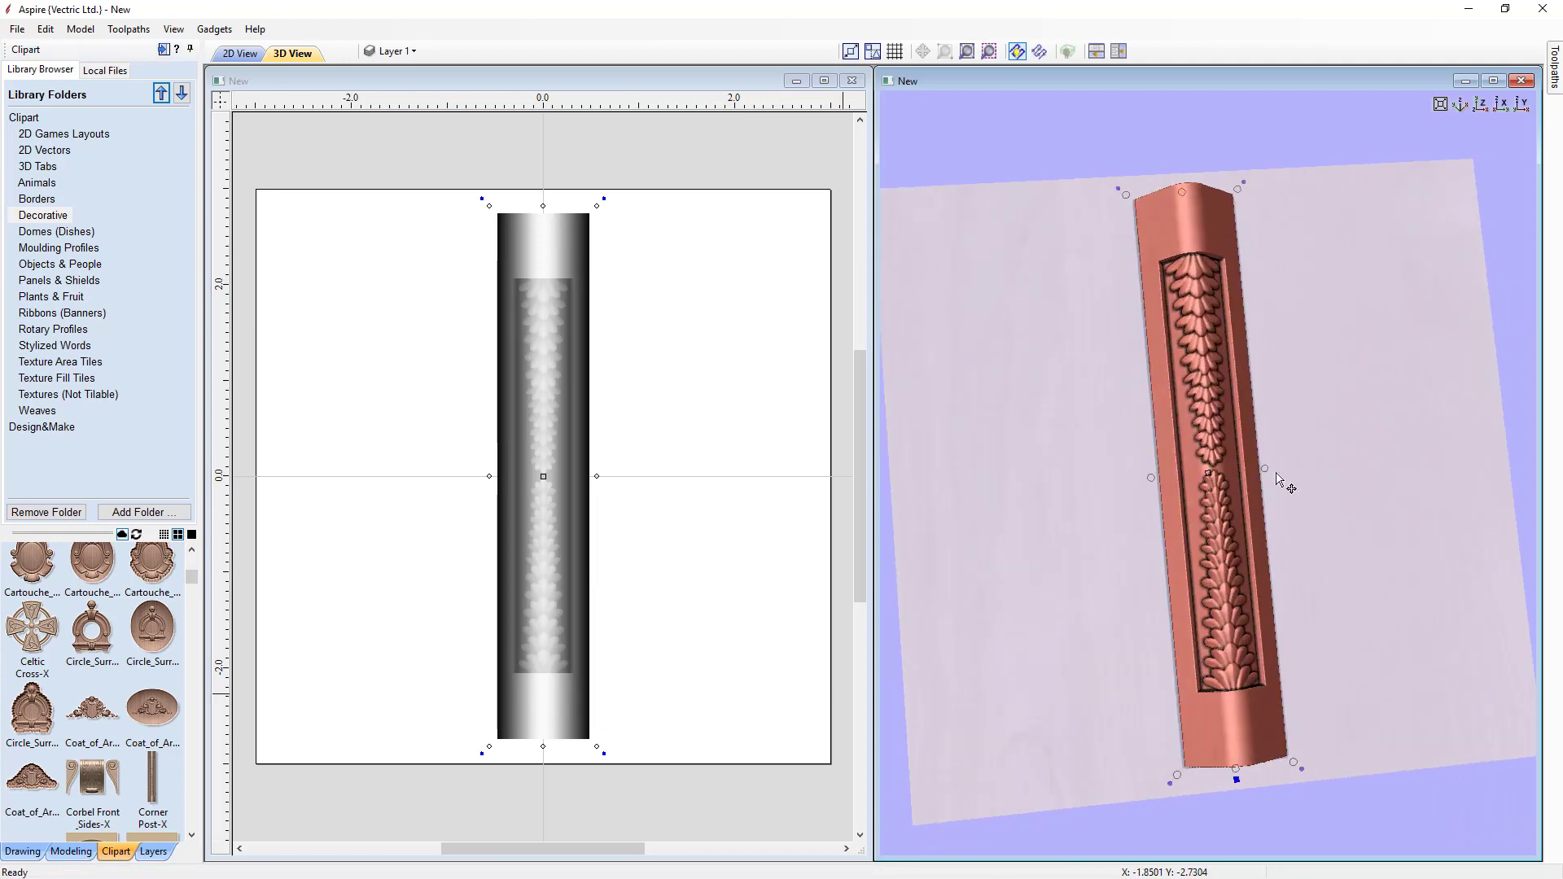
pyautogui.click(1482, 104)
# Step: Expand the Corner Post-X component and hide its five sub-components one at a time
pyautogui.click(69, 852)
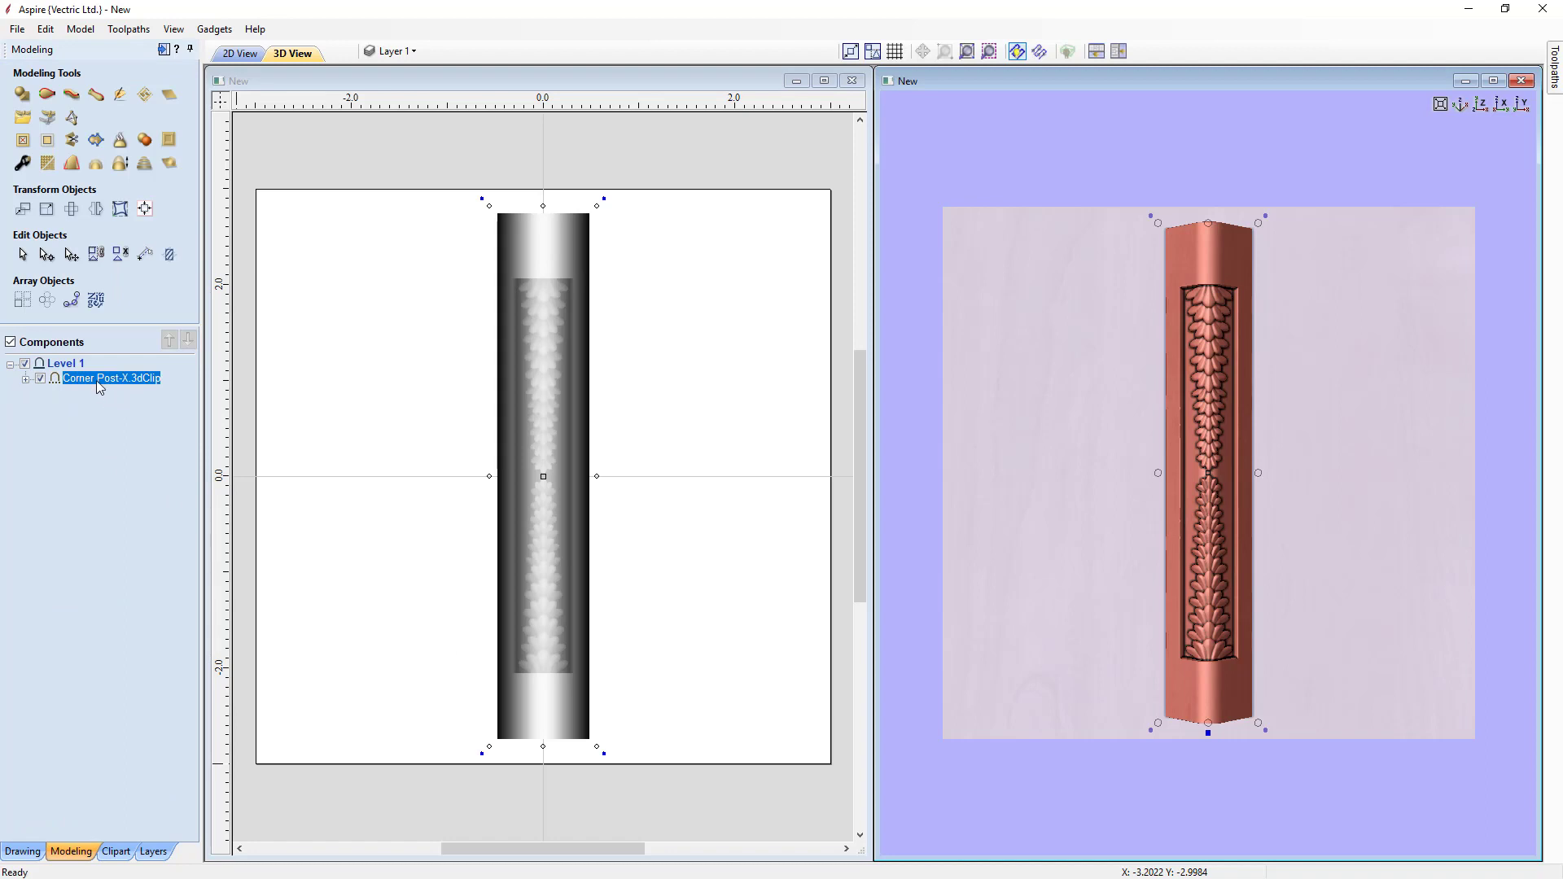
pyautogui.click(26, 380)
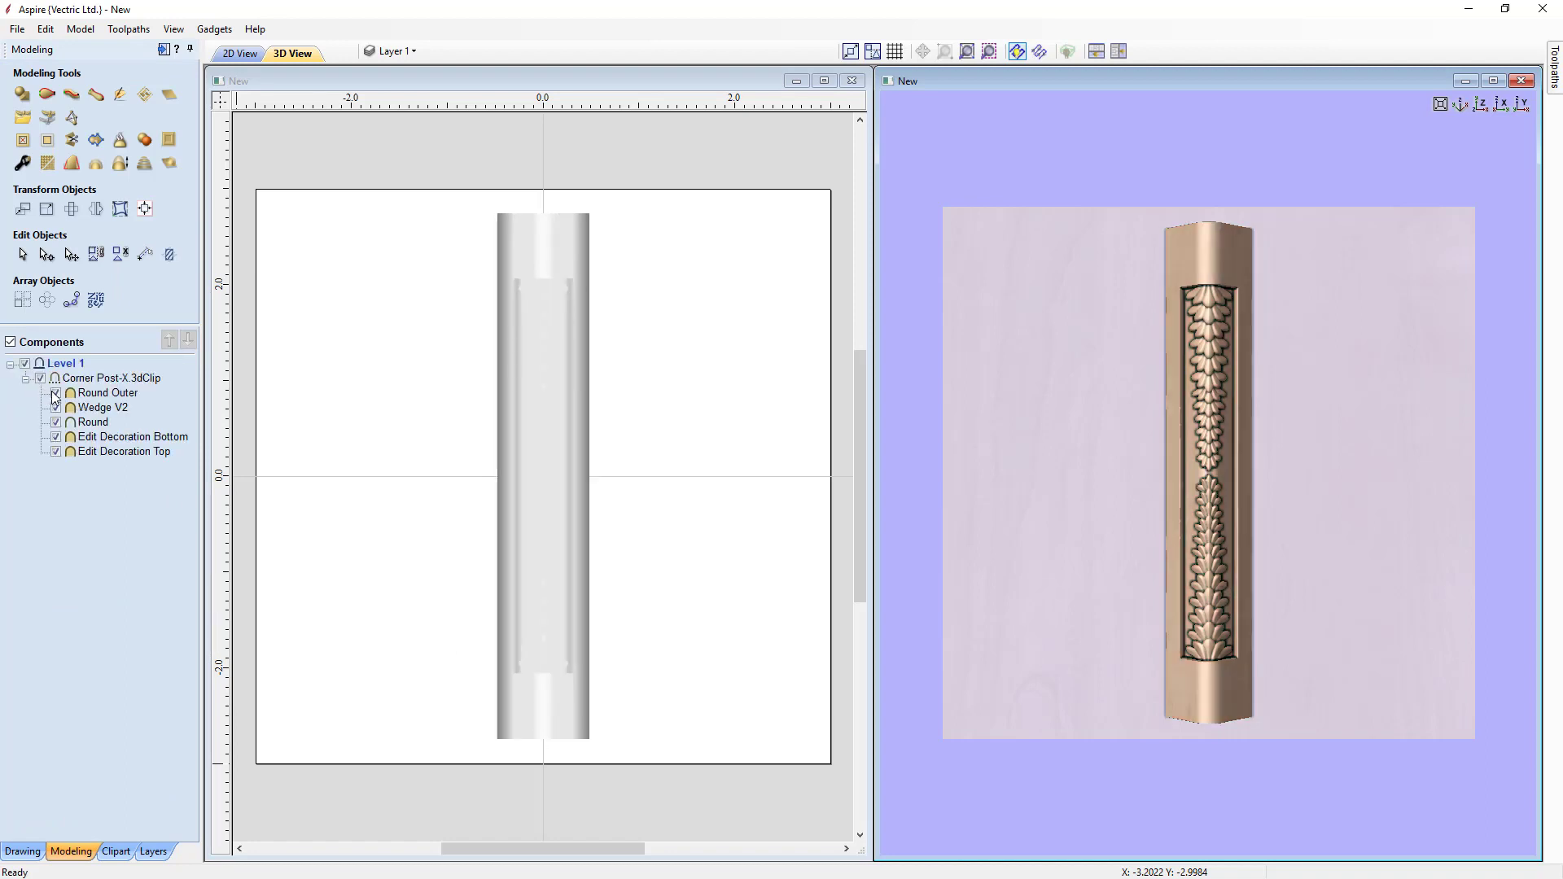
pyautogui.click(56, 394)
pyautogui.click(57, 408)
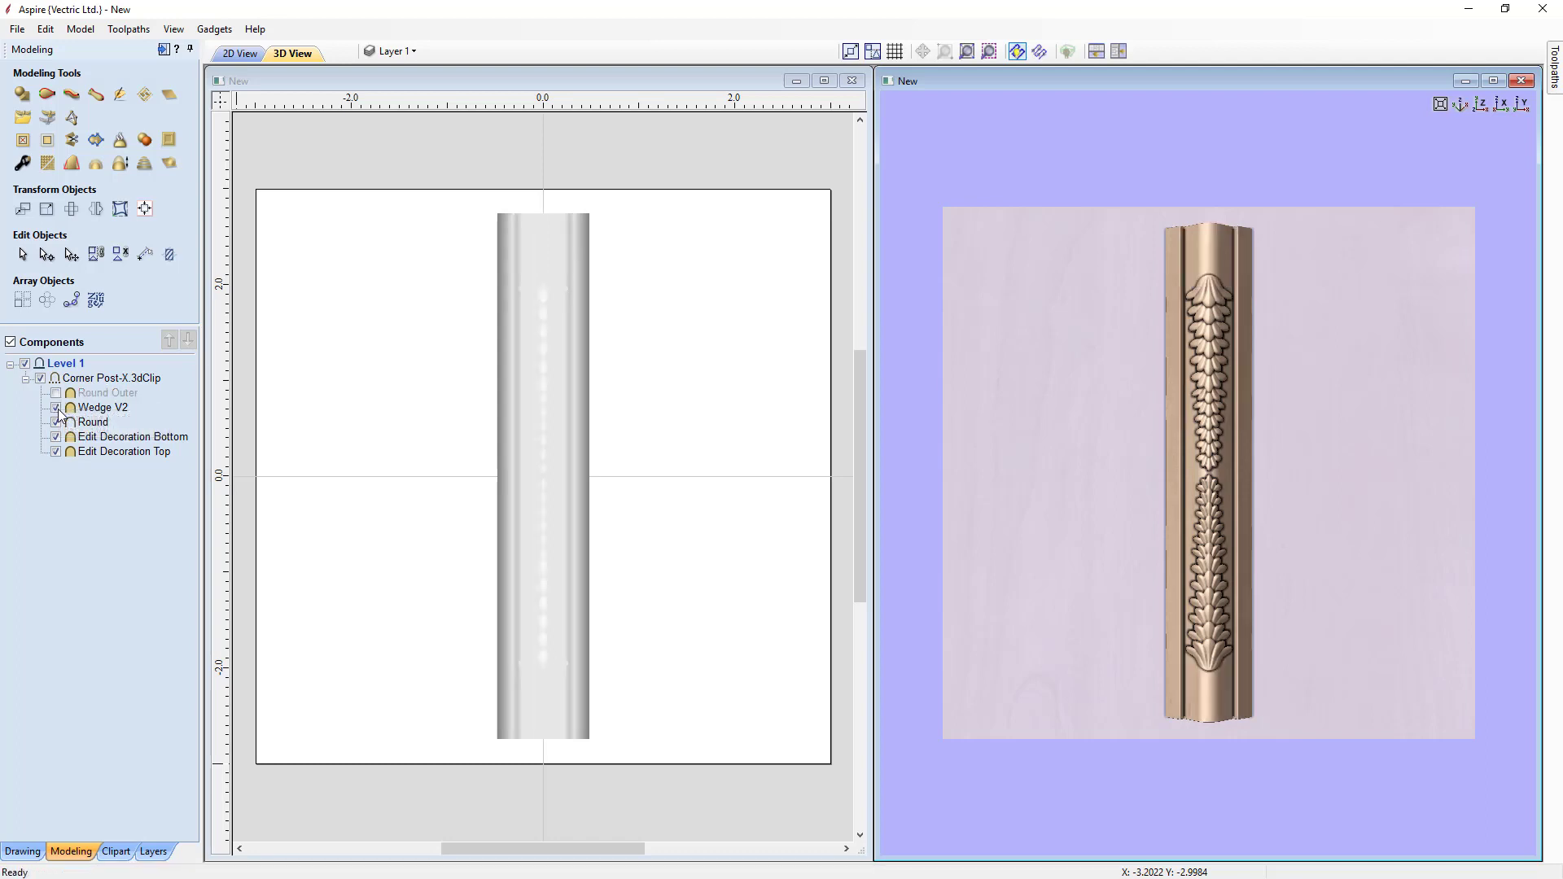
pyautogui.click(56, 423)
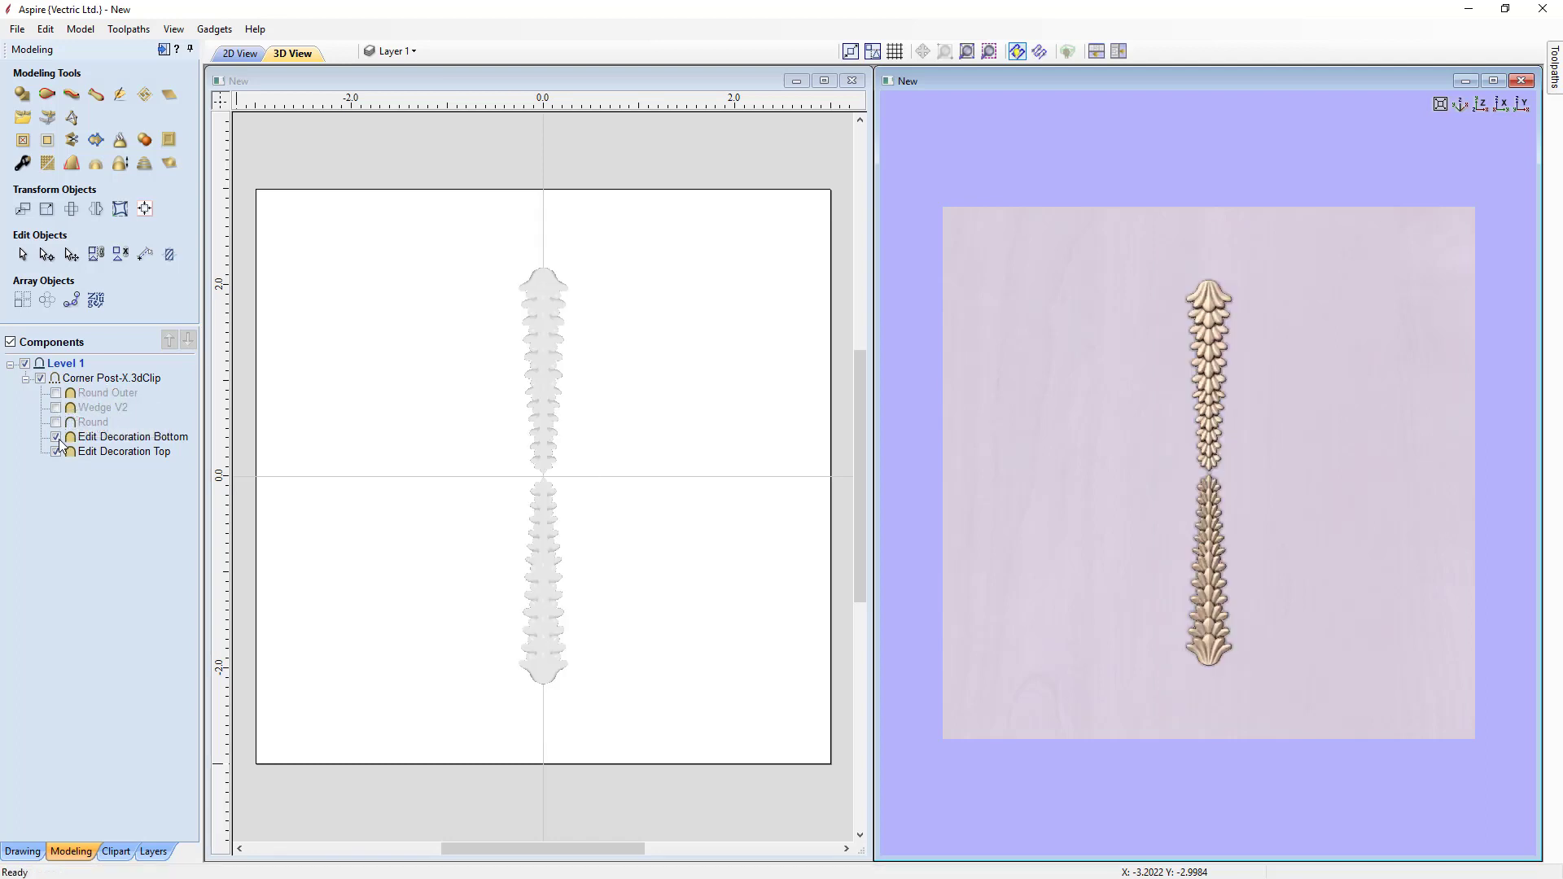
pyautogui.click(57, 437)
pyautogui.click(56, 452)
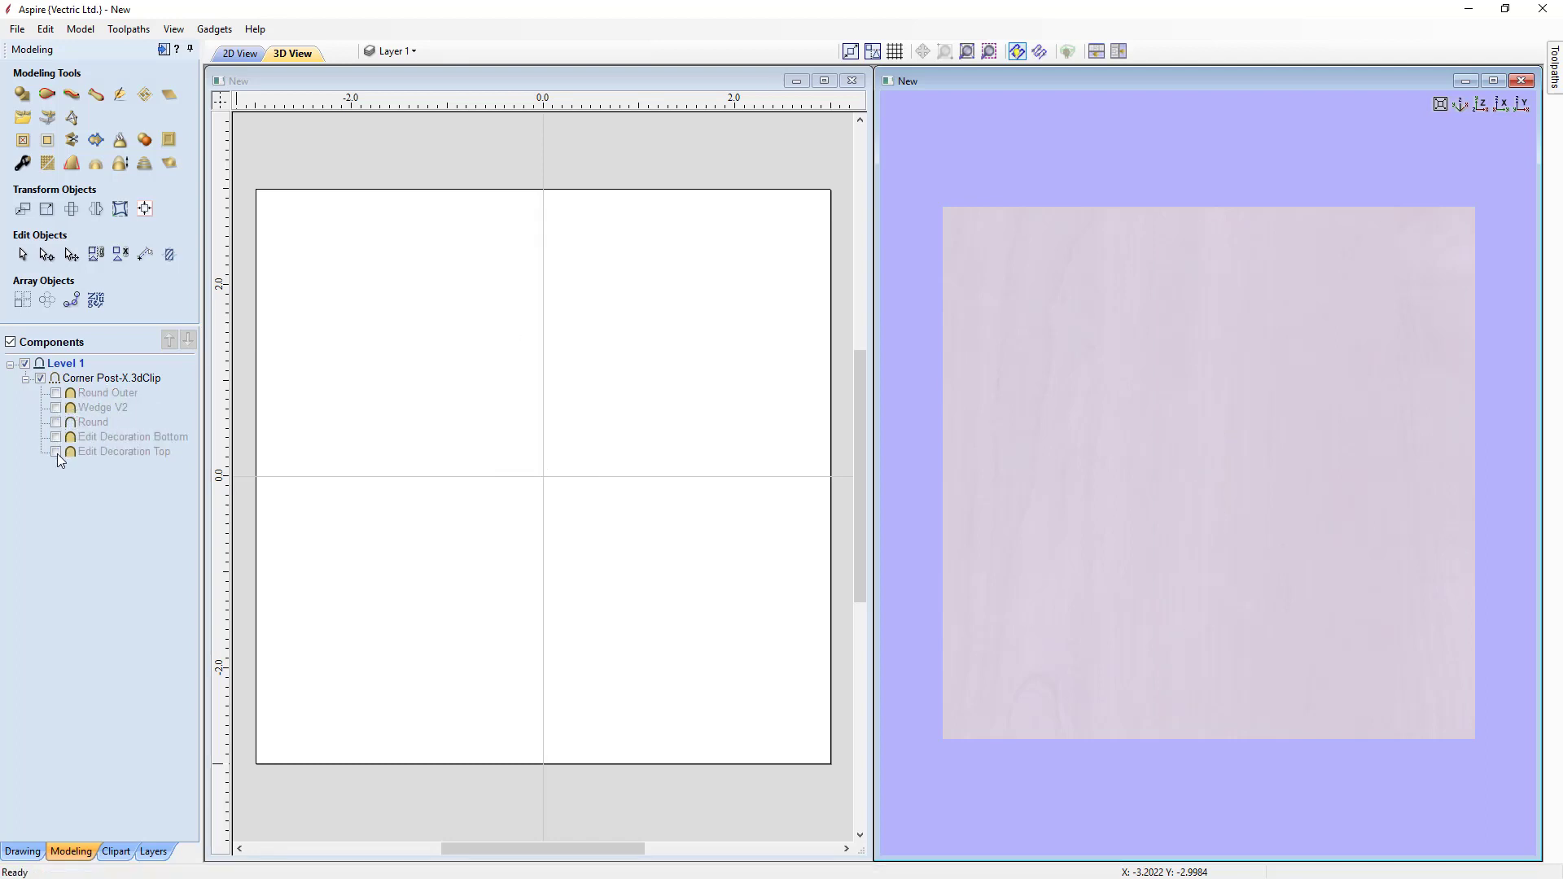
# Step: Show each Corner Post-X sub-component again, one at a time, to compare the pieces
pyautogui.click(56, 452)
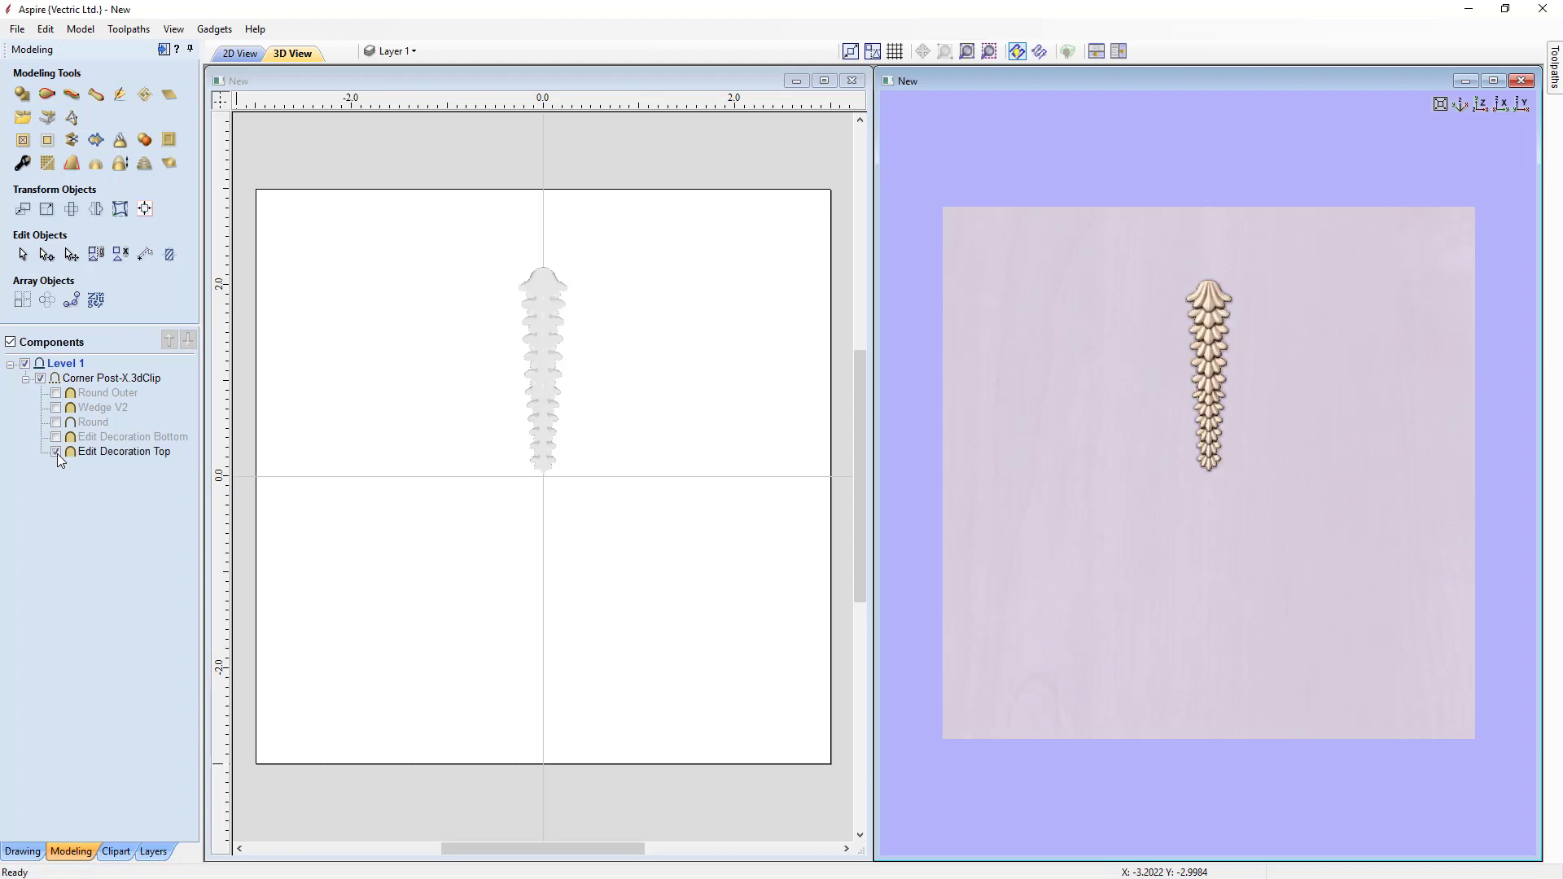
pyautogui.click(56, 438)
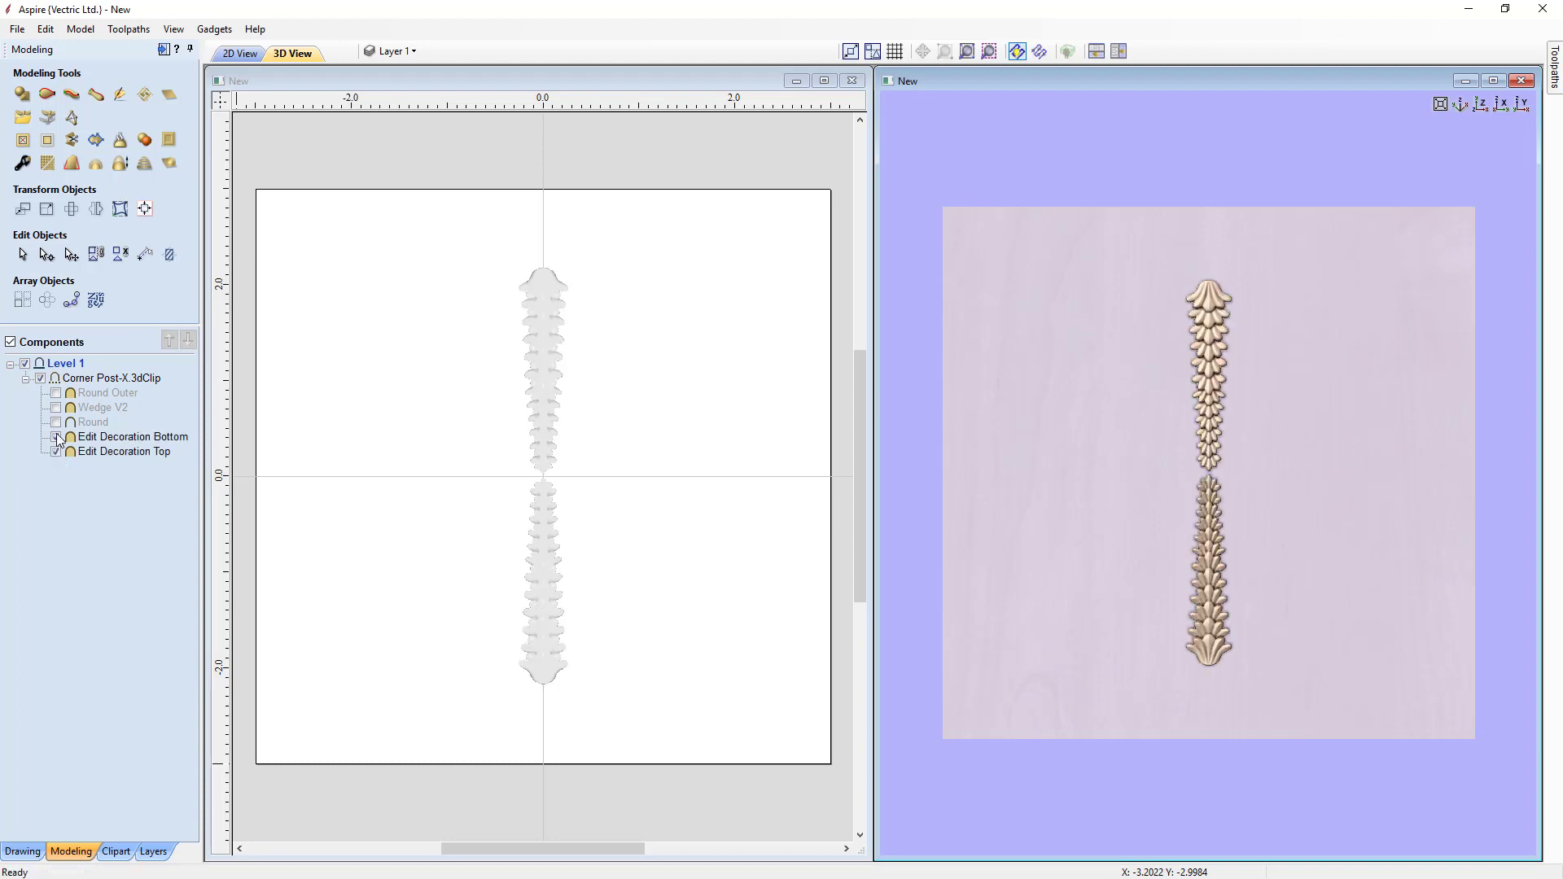
pyautogui.click(57, 423)
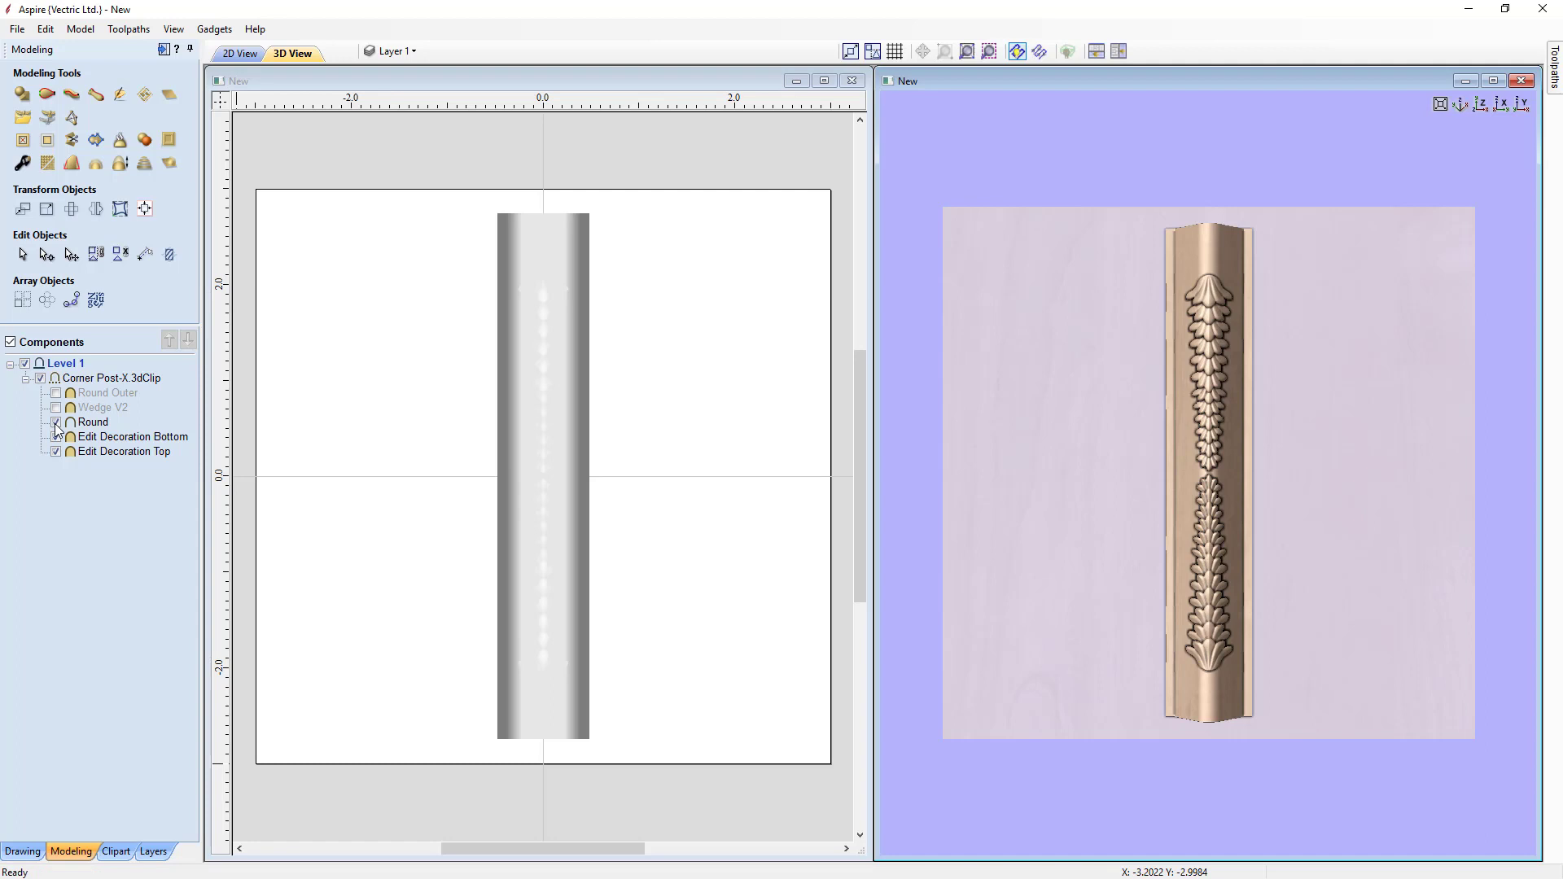
pyautogui.click(55, 409)
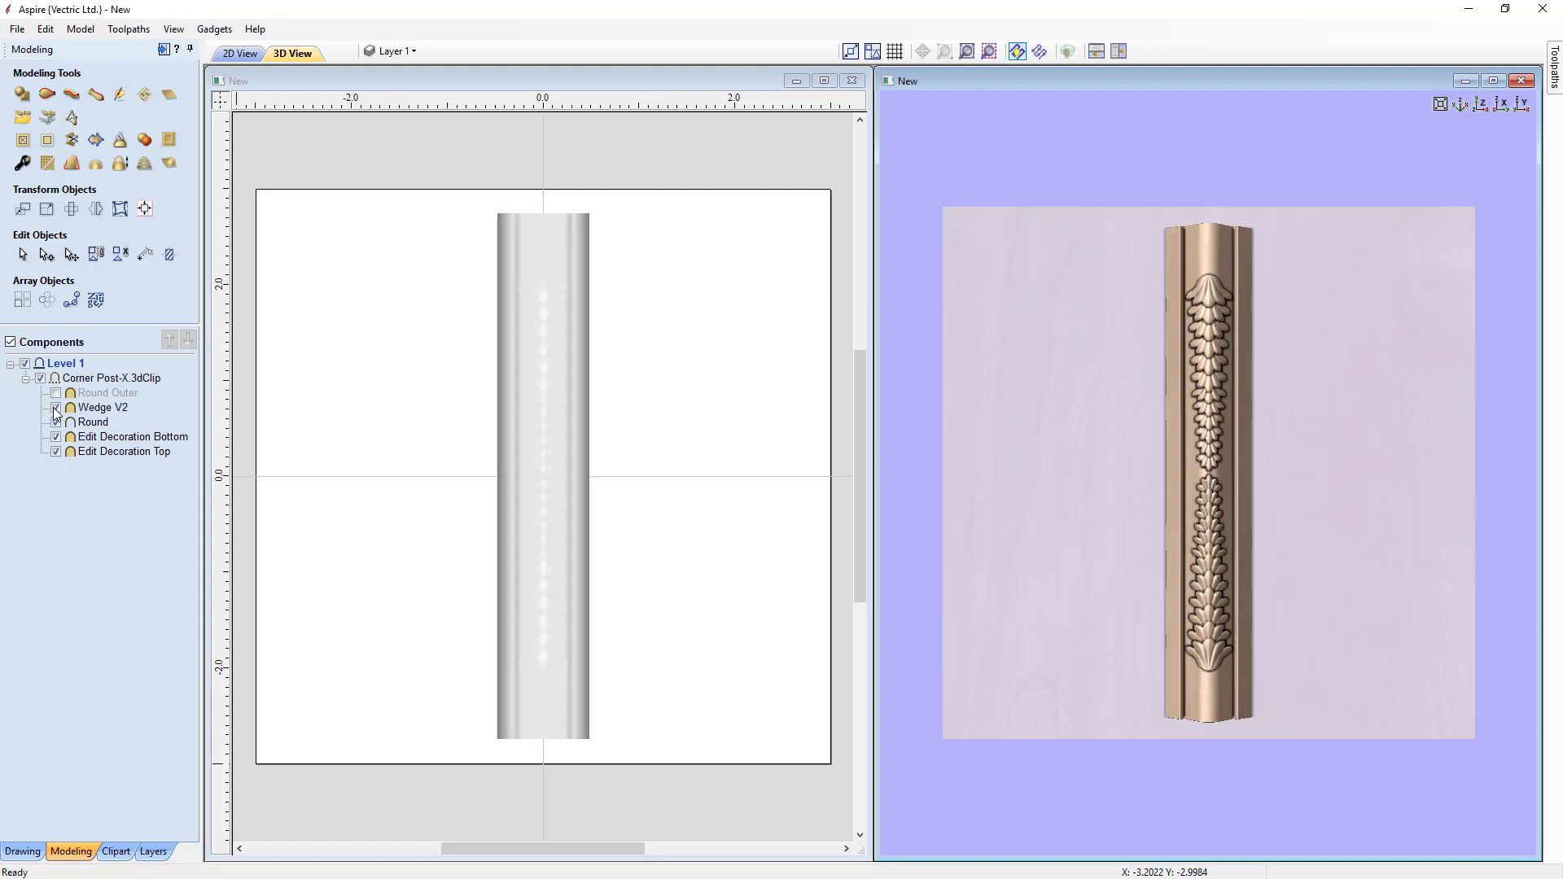
pyautogui.click(56, 393)
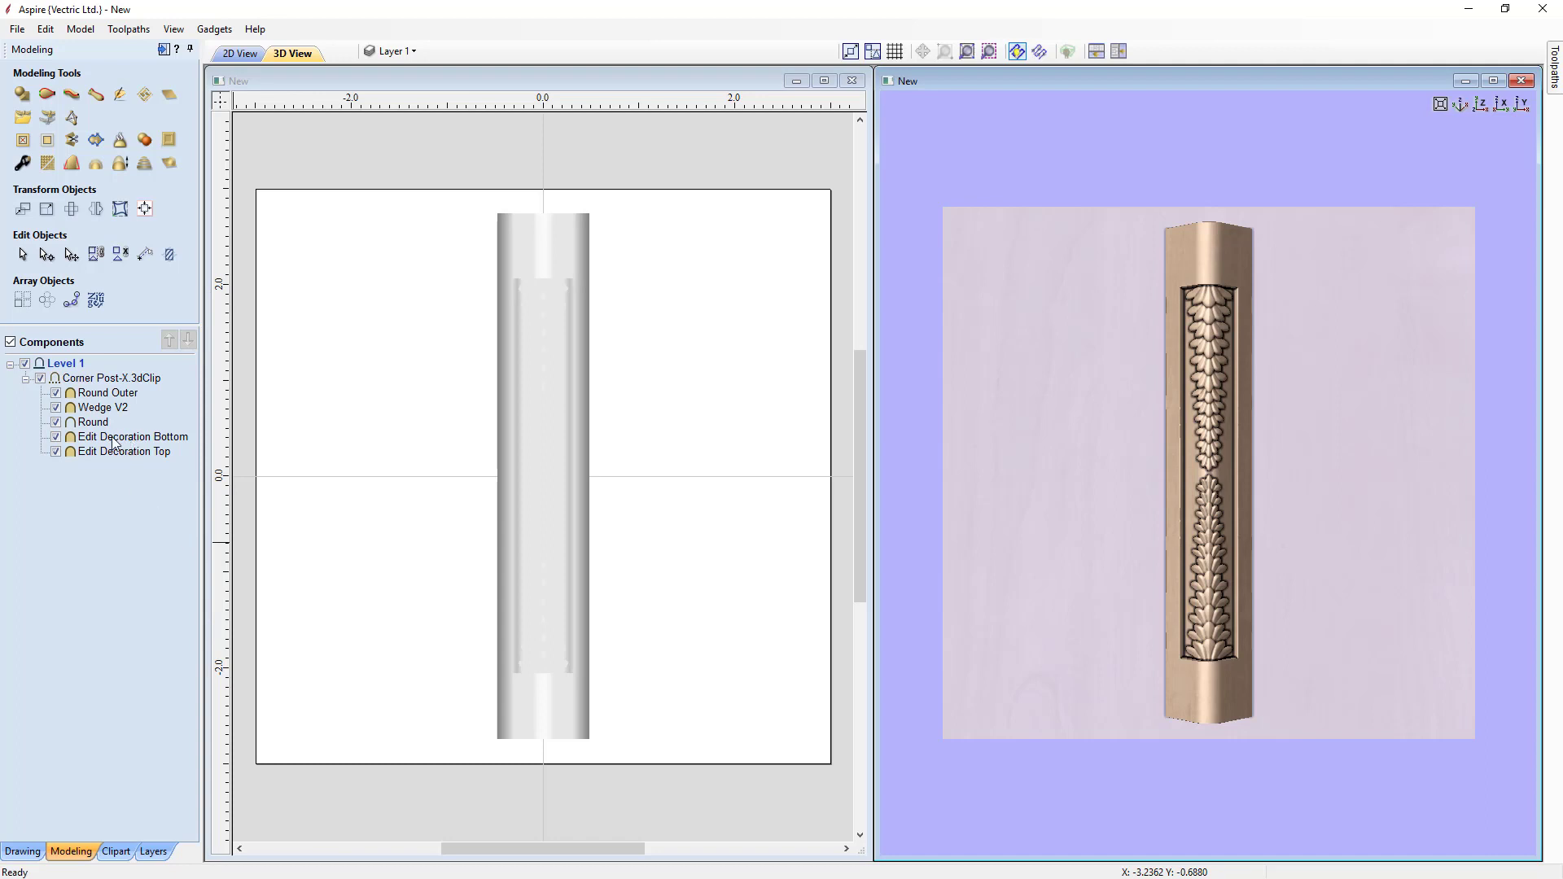
# Step: Open the Texture Area Tiles folder and add the Block_Wall1 clipart to the job
pyautogui.moveTo(119, 456)
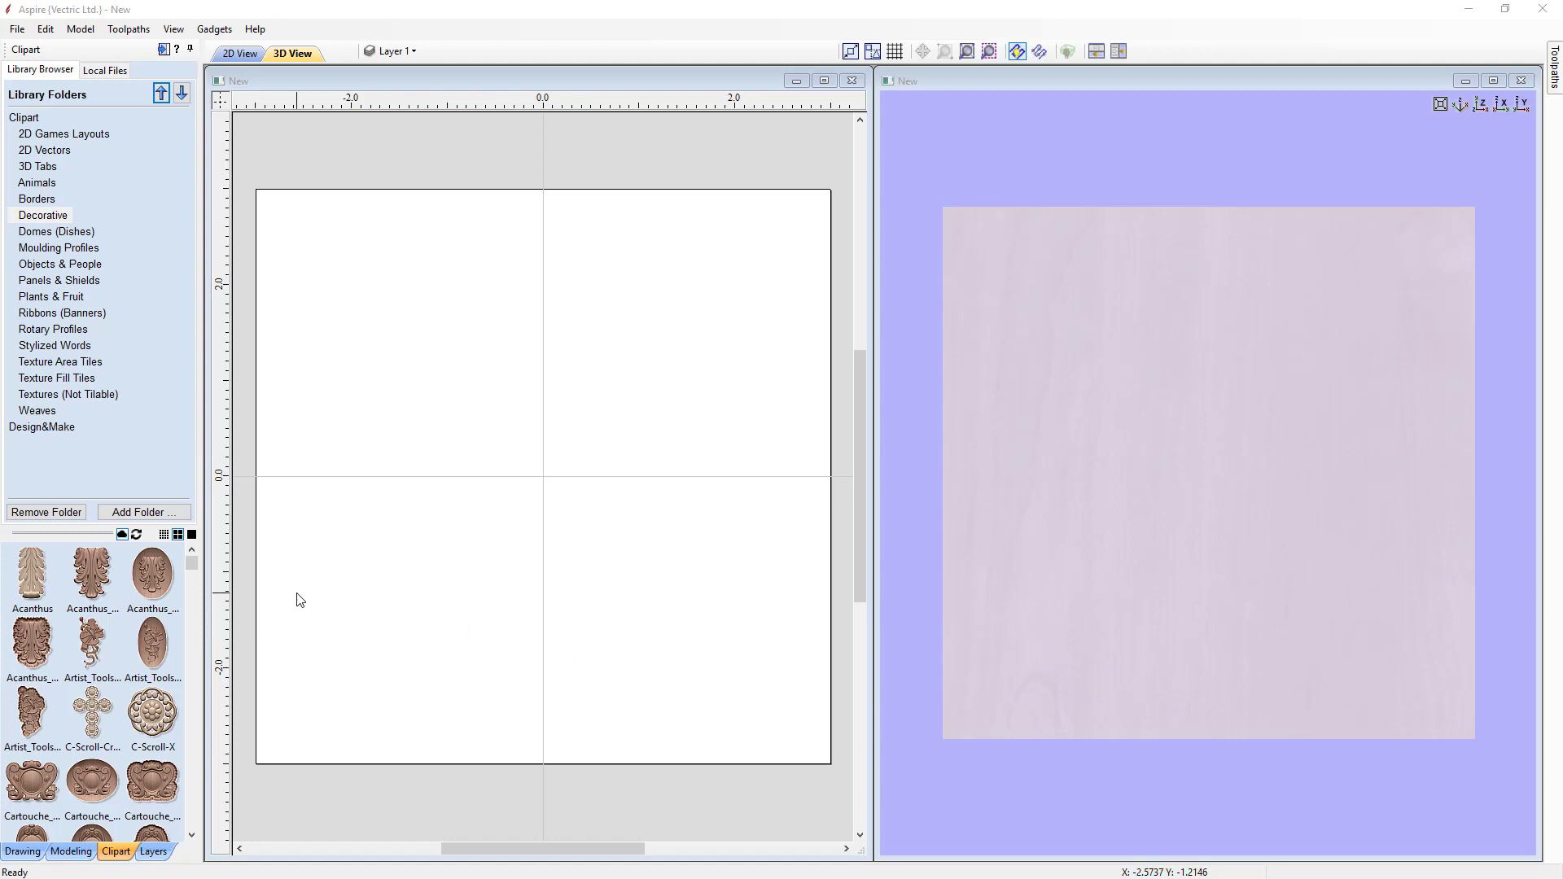
pyautogui.click(44, 363)
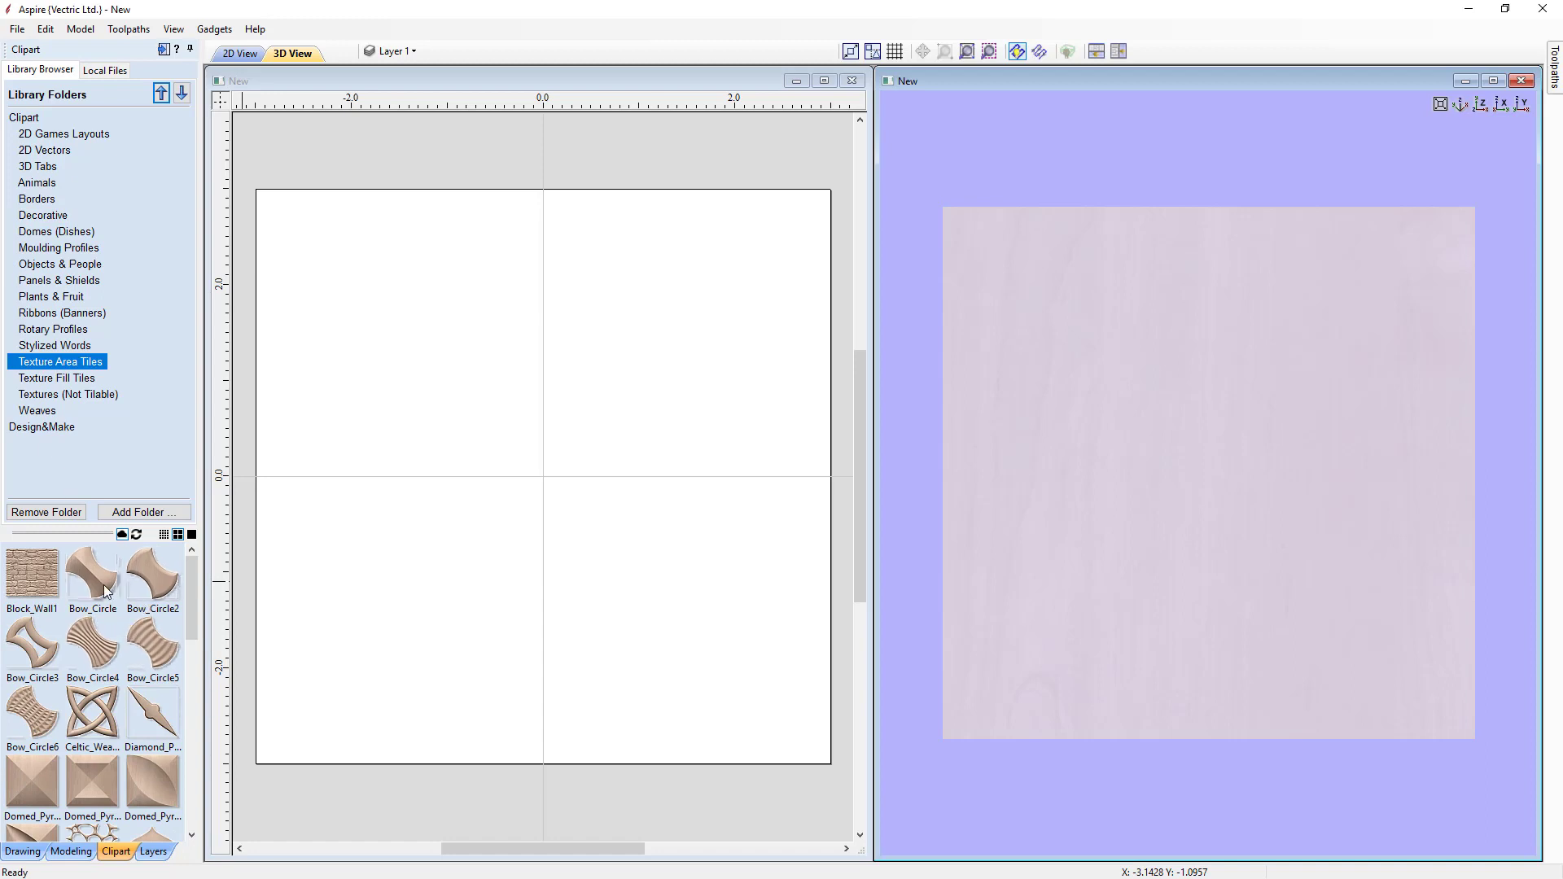
pyautogui.click(50, 575)
pyautogui.doubleClick(50, 580)
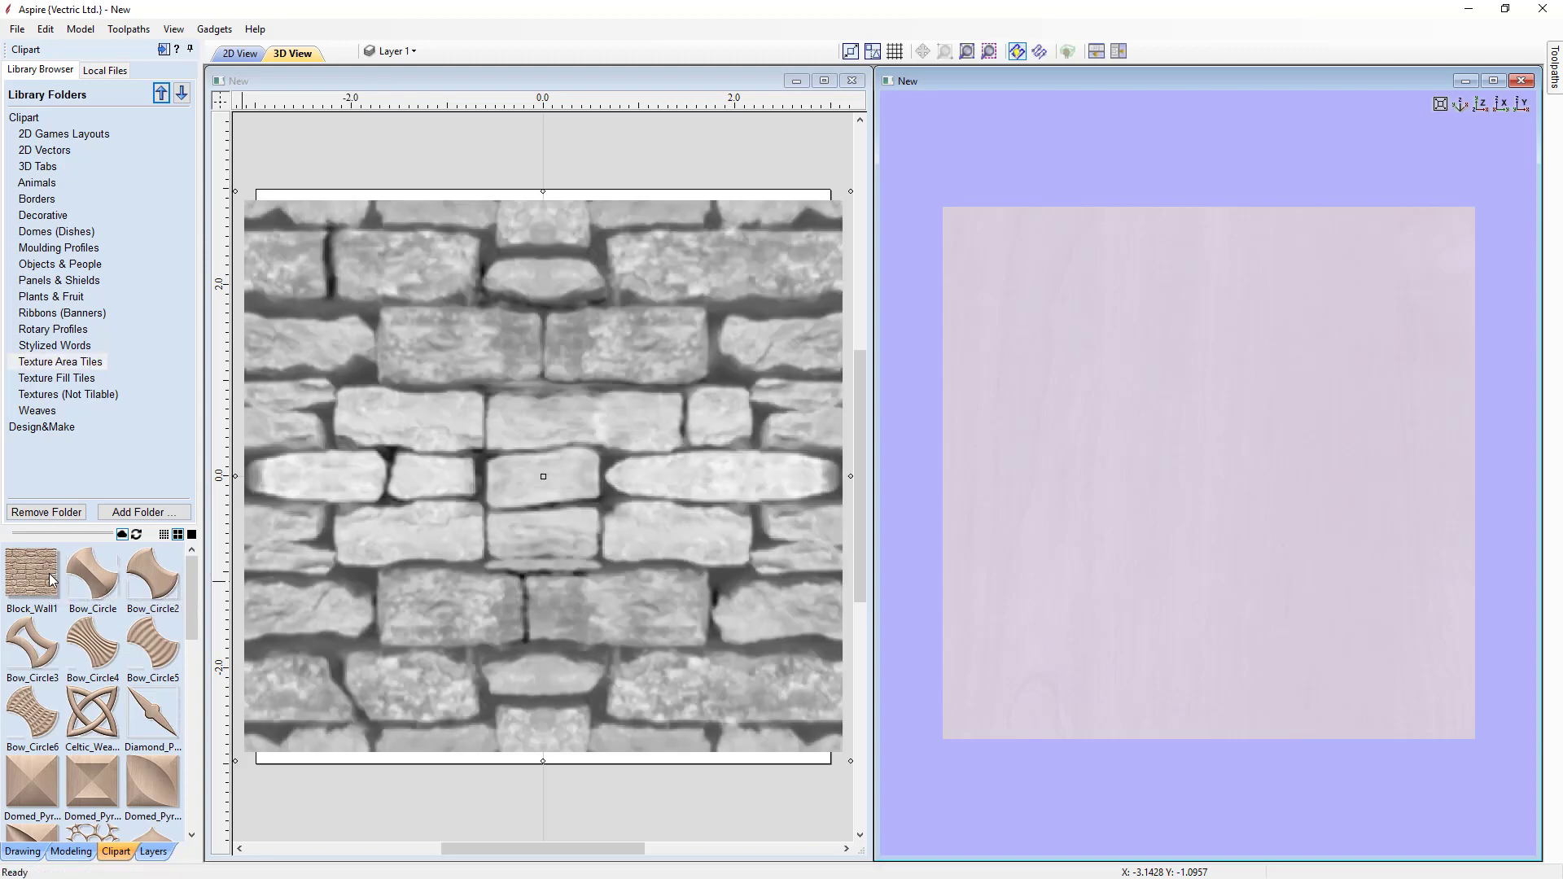
# Step: Scale the Block_Wall1 tile down to about 1.64 x 1.51 and move it just below the job area
pyautogui.moveTo(232, 191); pyautogui.dragTo(688, 612)
pyautogui.moveTo(811, 699); pyautogui.dragTo(453, 740)
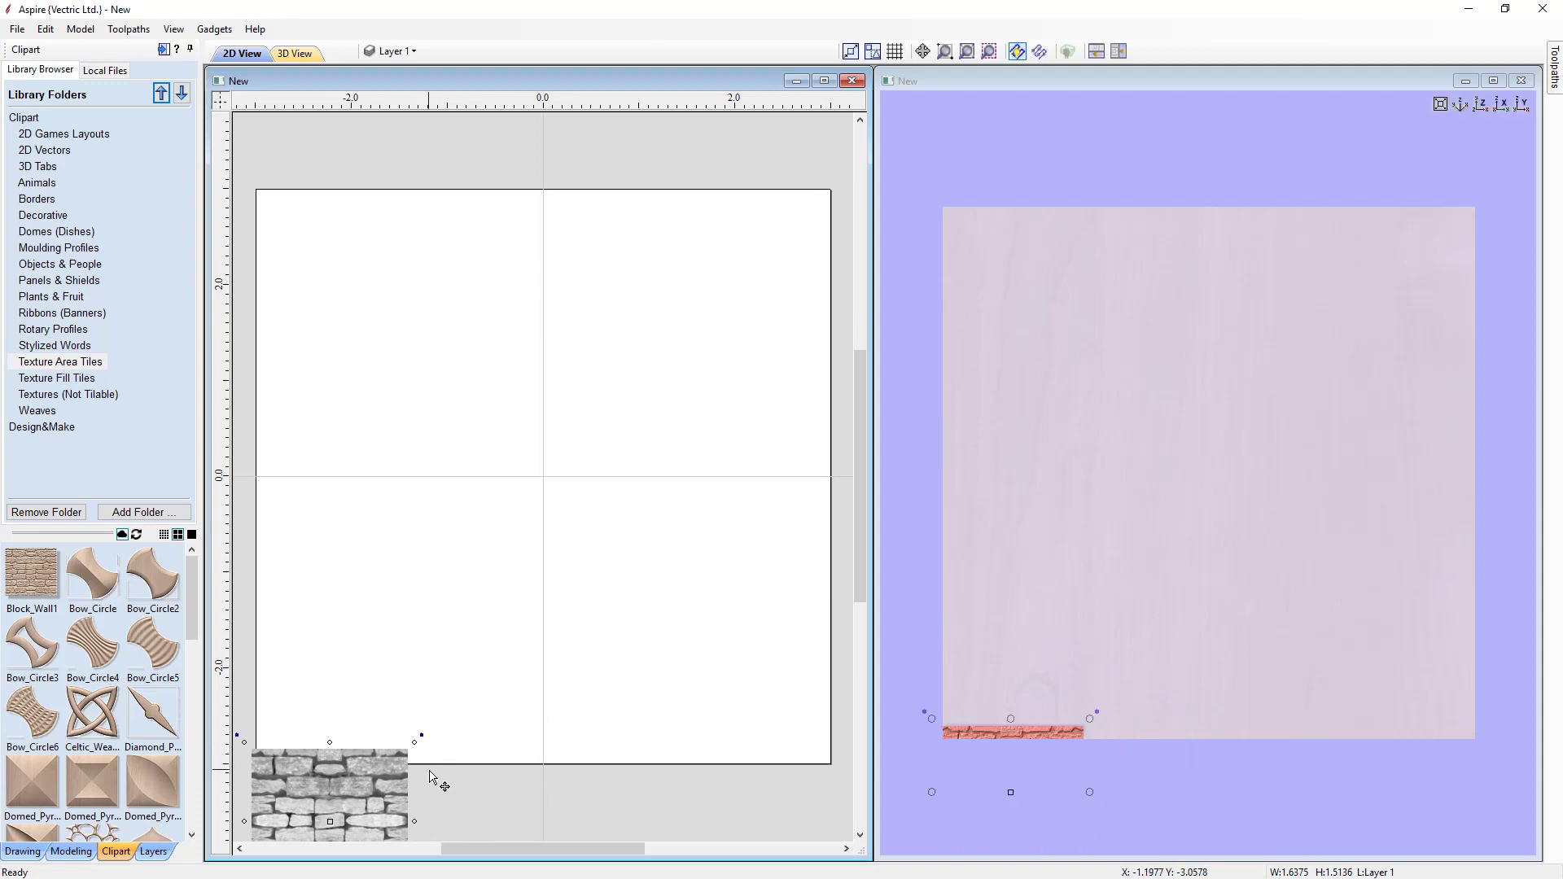
pyautogui.scroll(-1, 415, 786)
pyautogui.moveTo(369, 796); pyautogui.dragTo(362, 824)
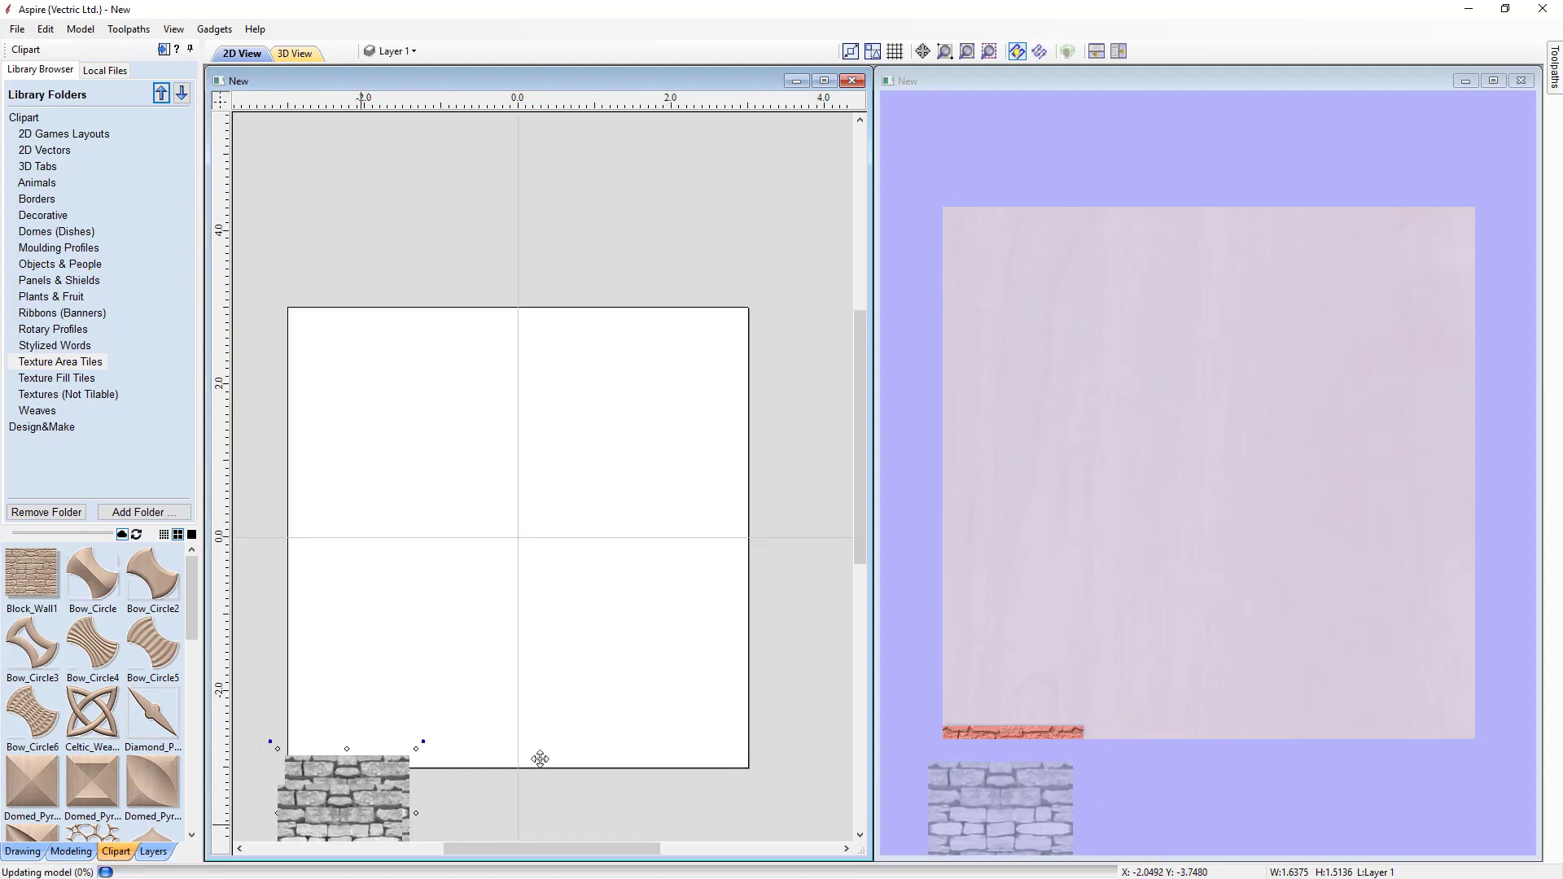
pyautogui.moveTo(861, 510); pyautogui.dragTo(859, 558)
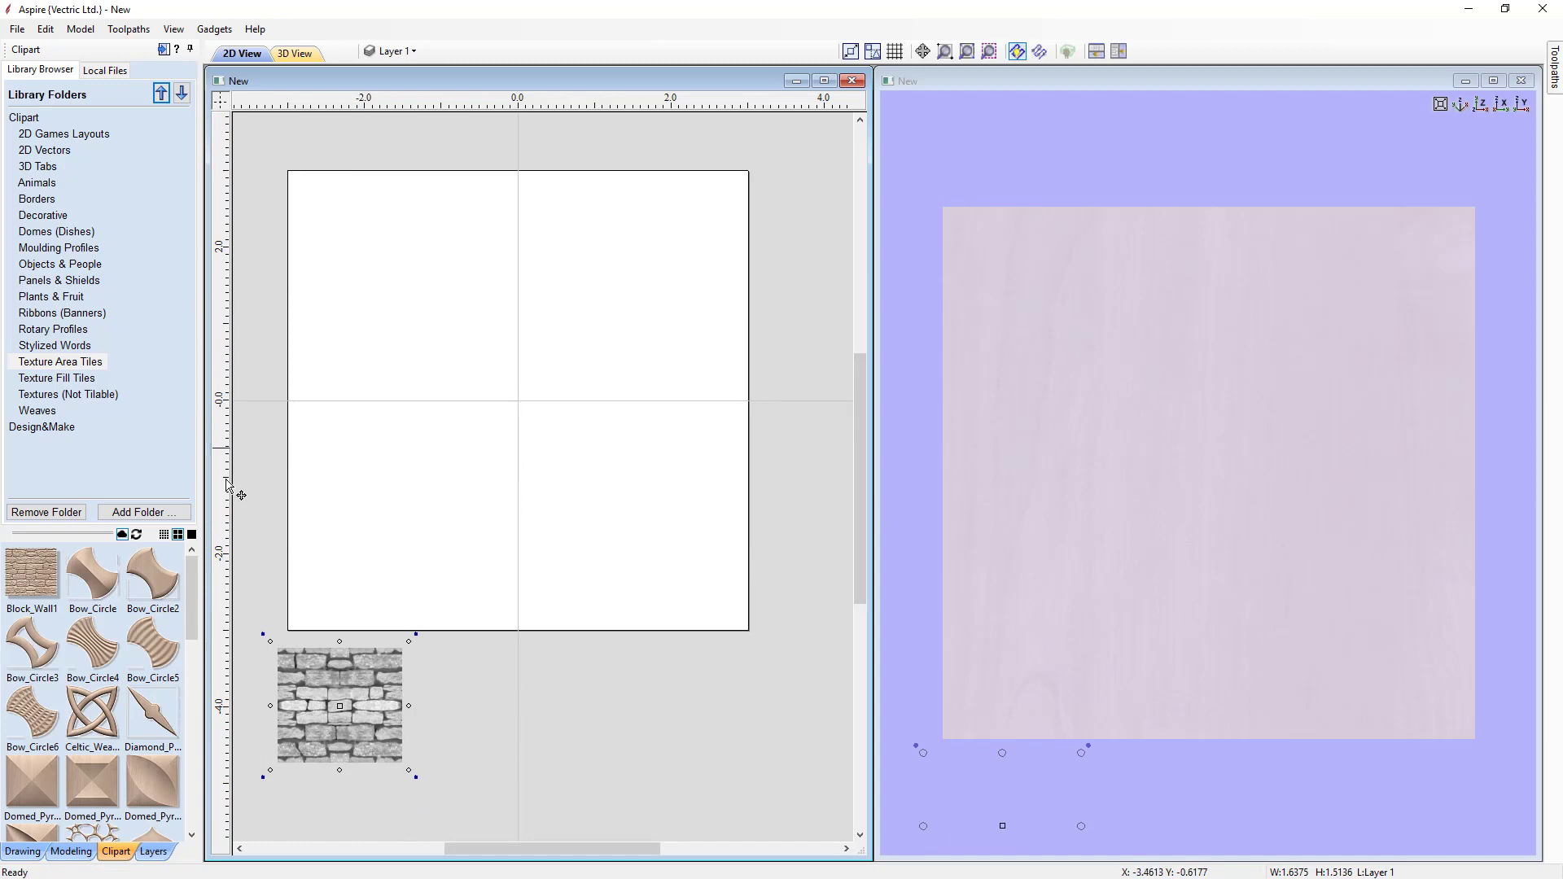
# Step: Create a textured area component from the Block_Wall1 tile with 0.0 % spacing and shift, filling the job area
pyautogui.click(70, 852)
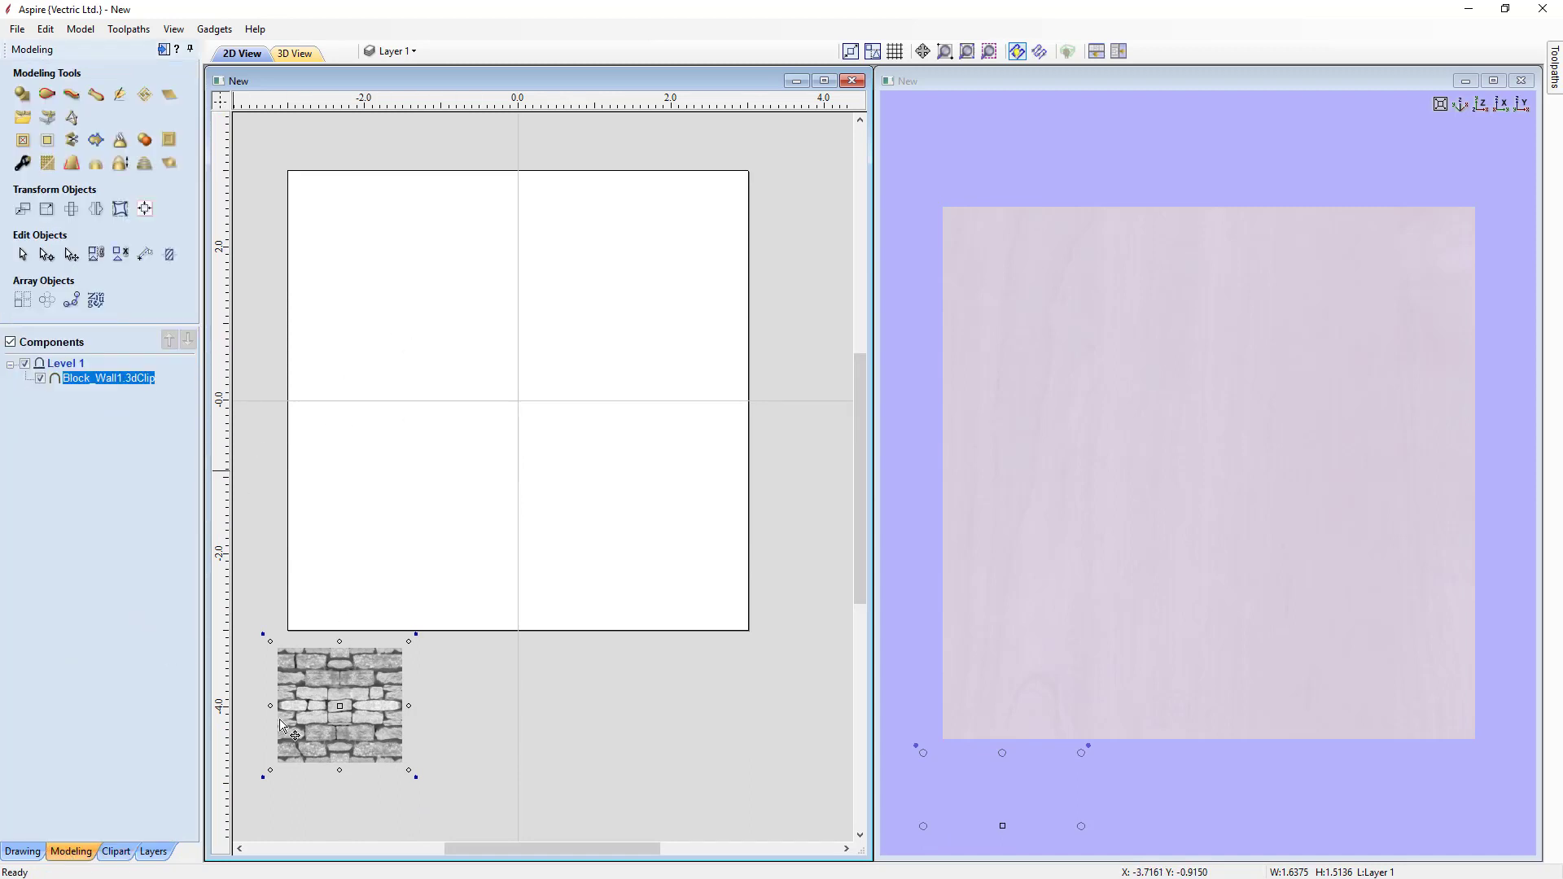
pyautogui.click(146, 96)
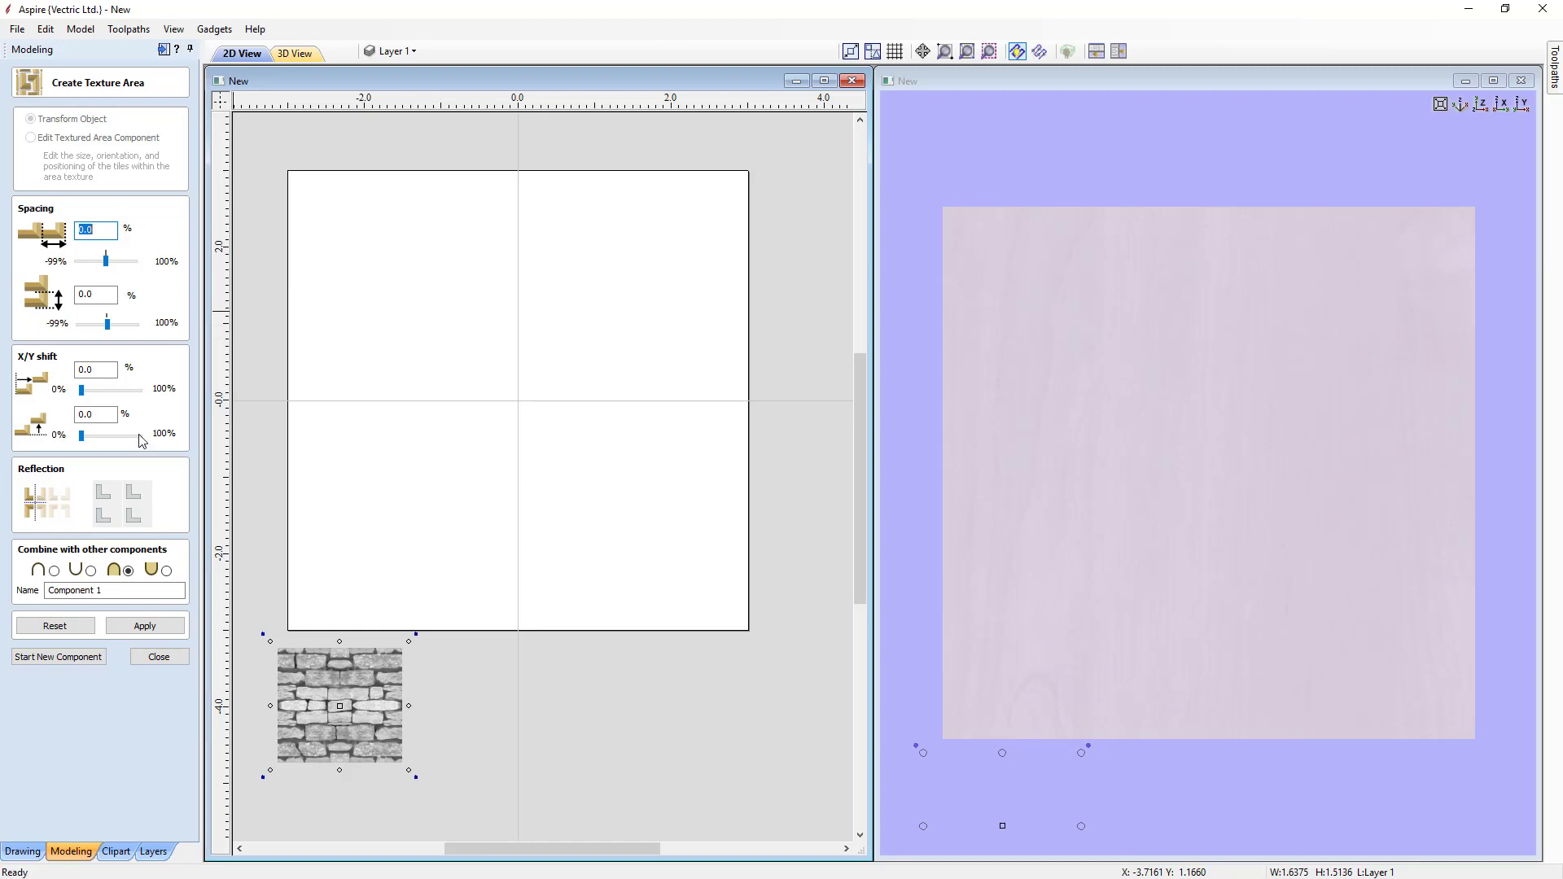
pyautogui.click(145, 626)
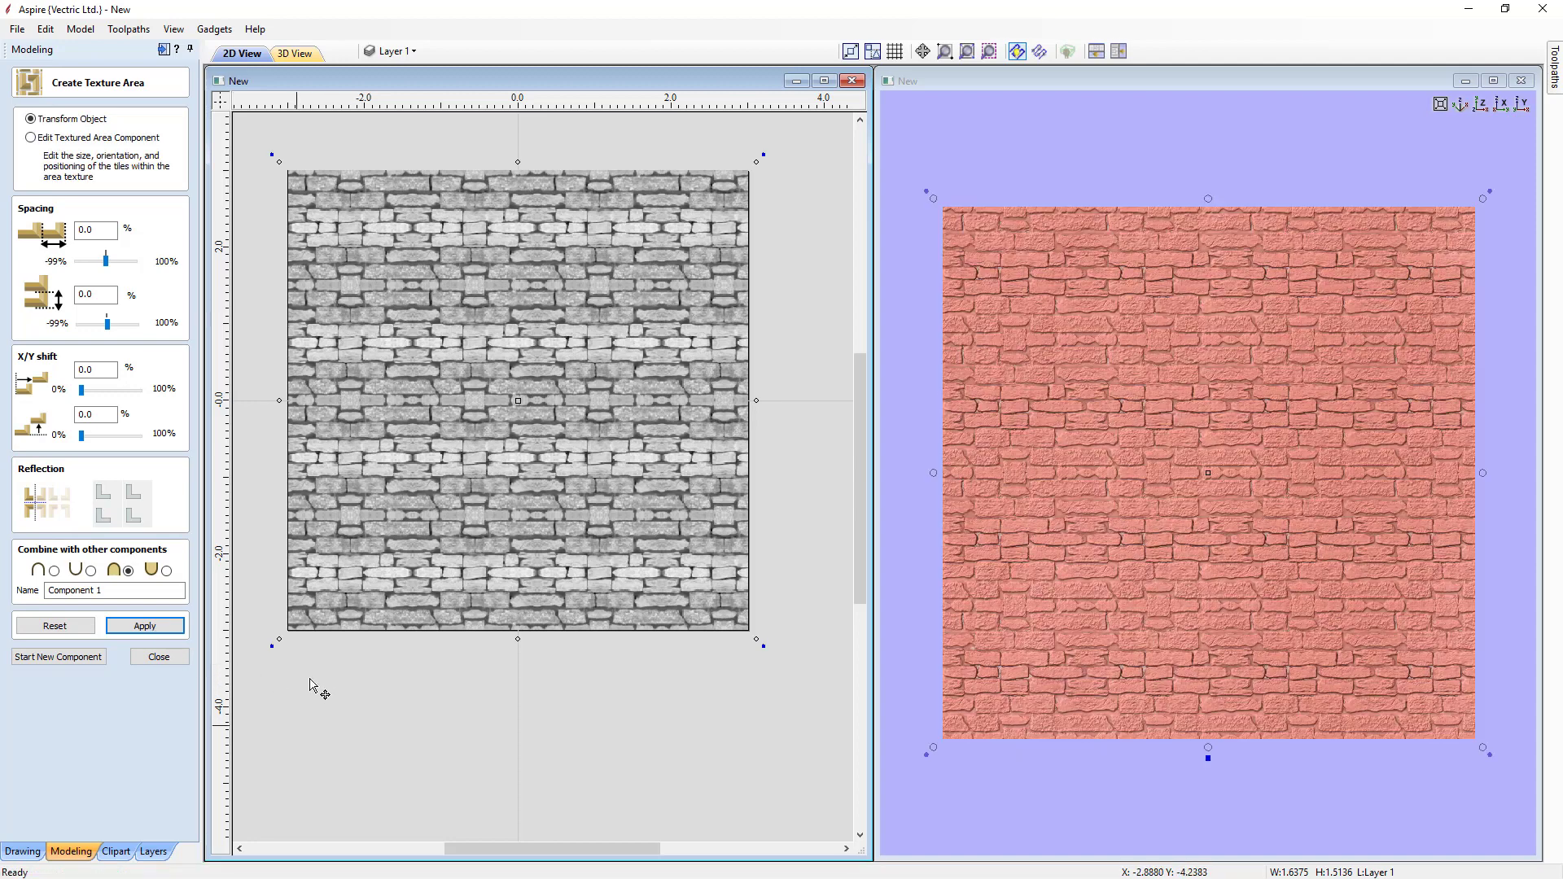
pyautogui.moveTo(1147, 800)
pyautogui.mouseDown()
pyautogui.moveTo(1164, 805)
pyautogui.moveTo(1189, 761)
pyautogui.moveTo(1168, 754)
pyautogui.moveTo(1172, 735)
pyautogui.moveTo(1171, 784)
pyautogui.mouseUp()
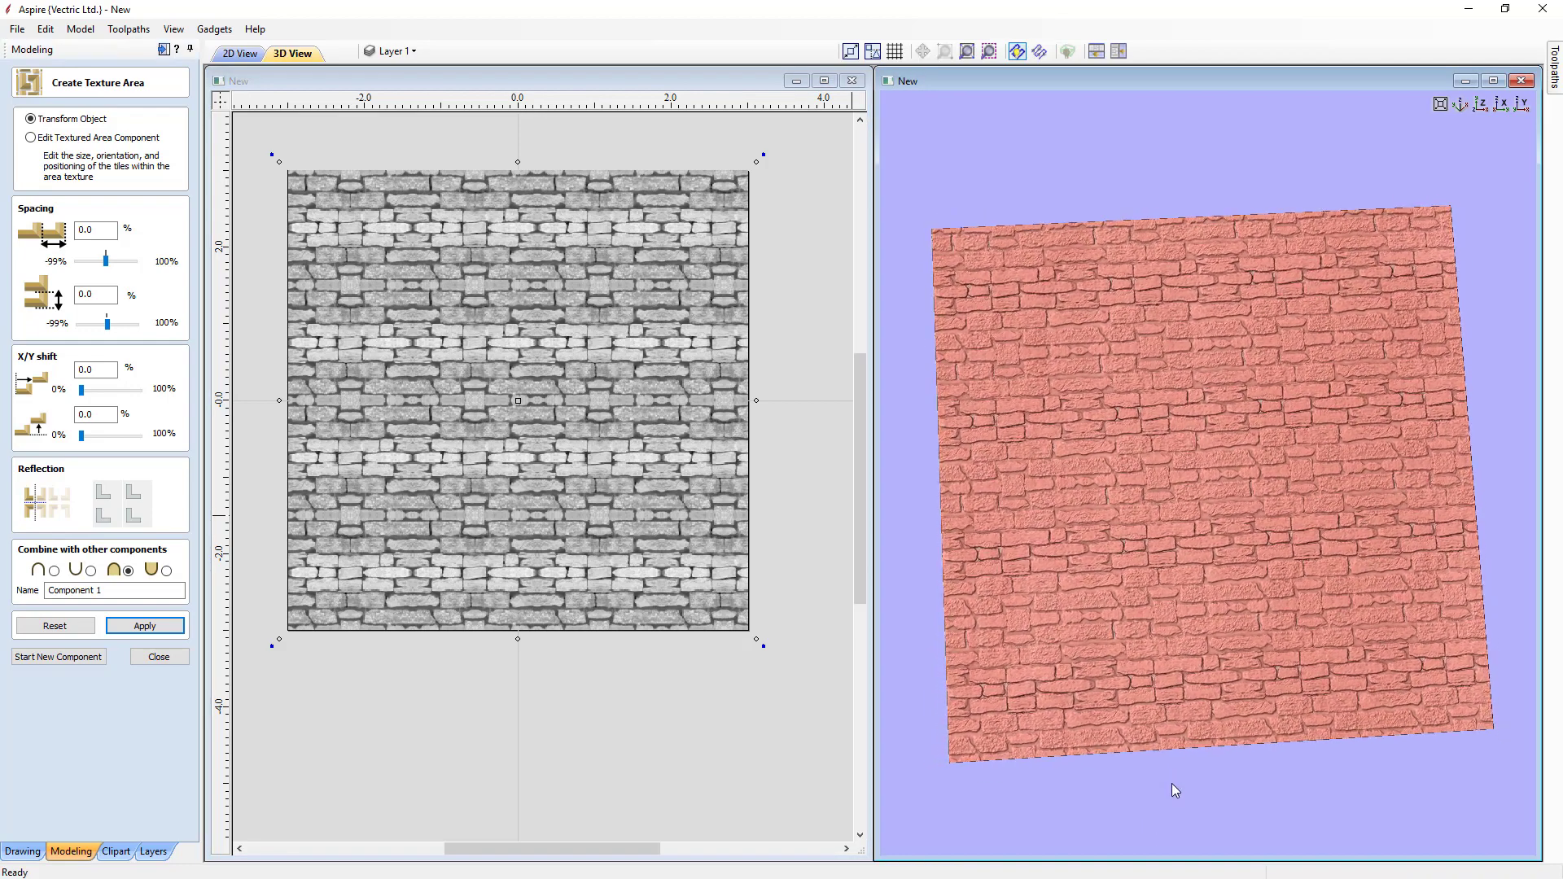
pyautogui.click(159, 656)
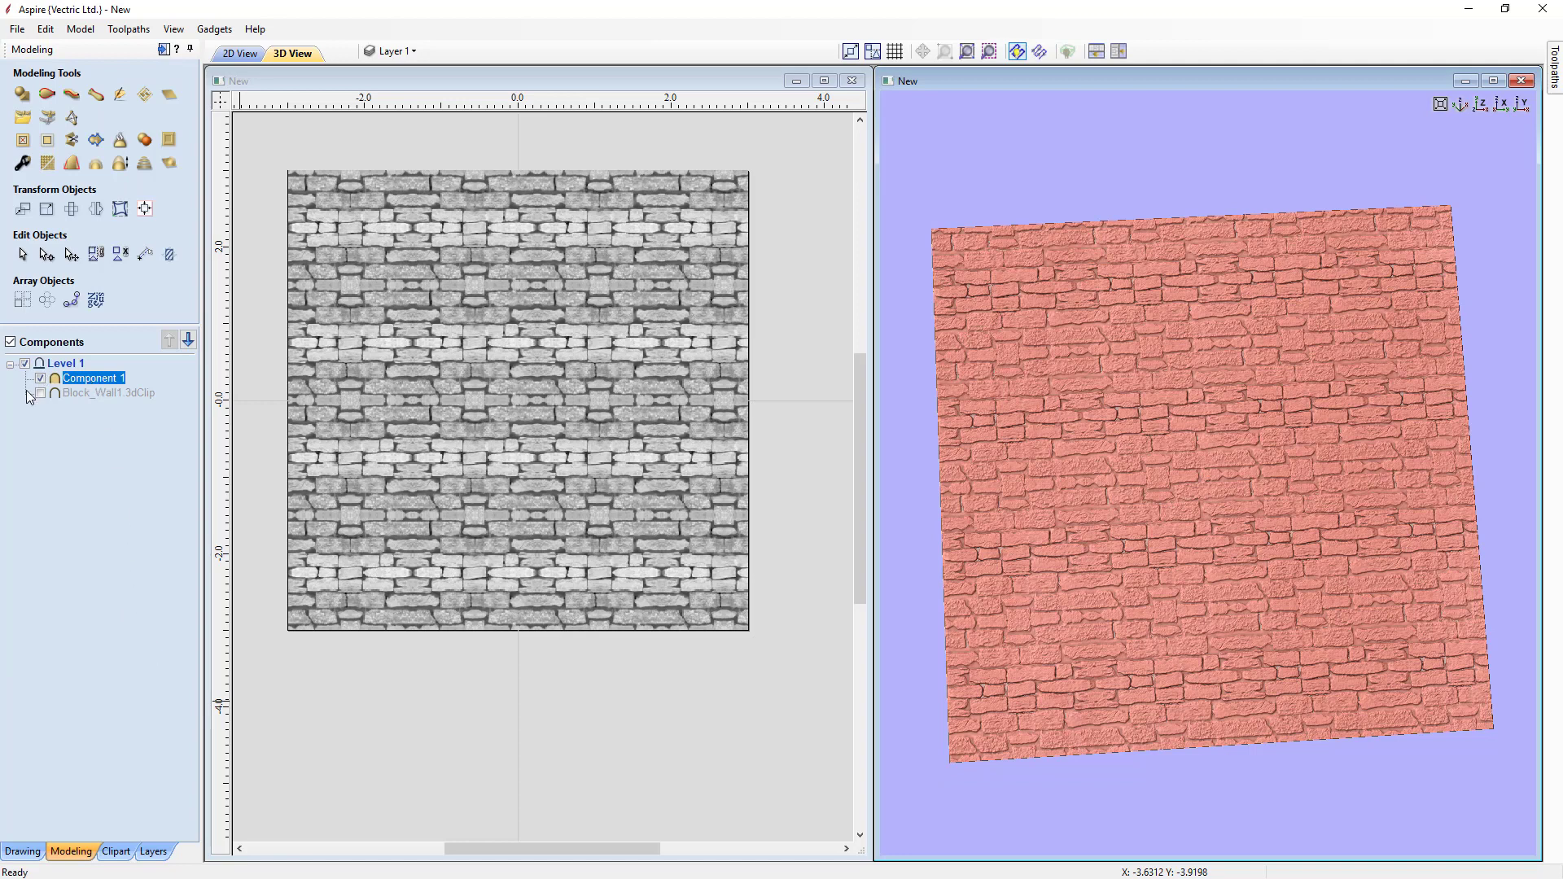
# Step: Show the original Block_Wall1 tile component again and delete it from the job
pyautogui.moveTo(59, 379)
pyautogui.click(39, 393)
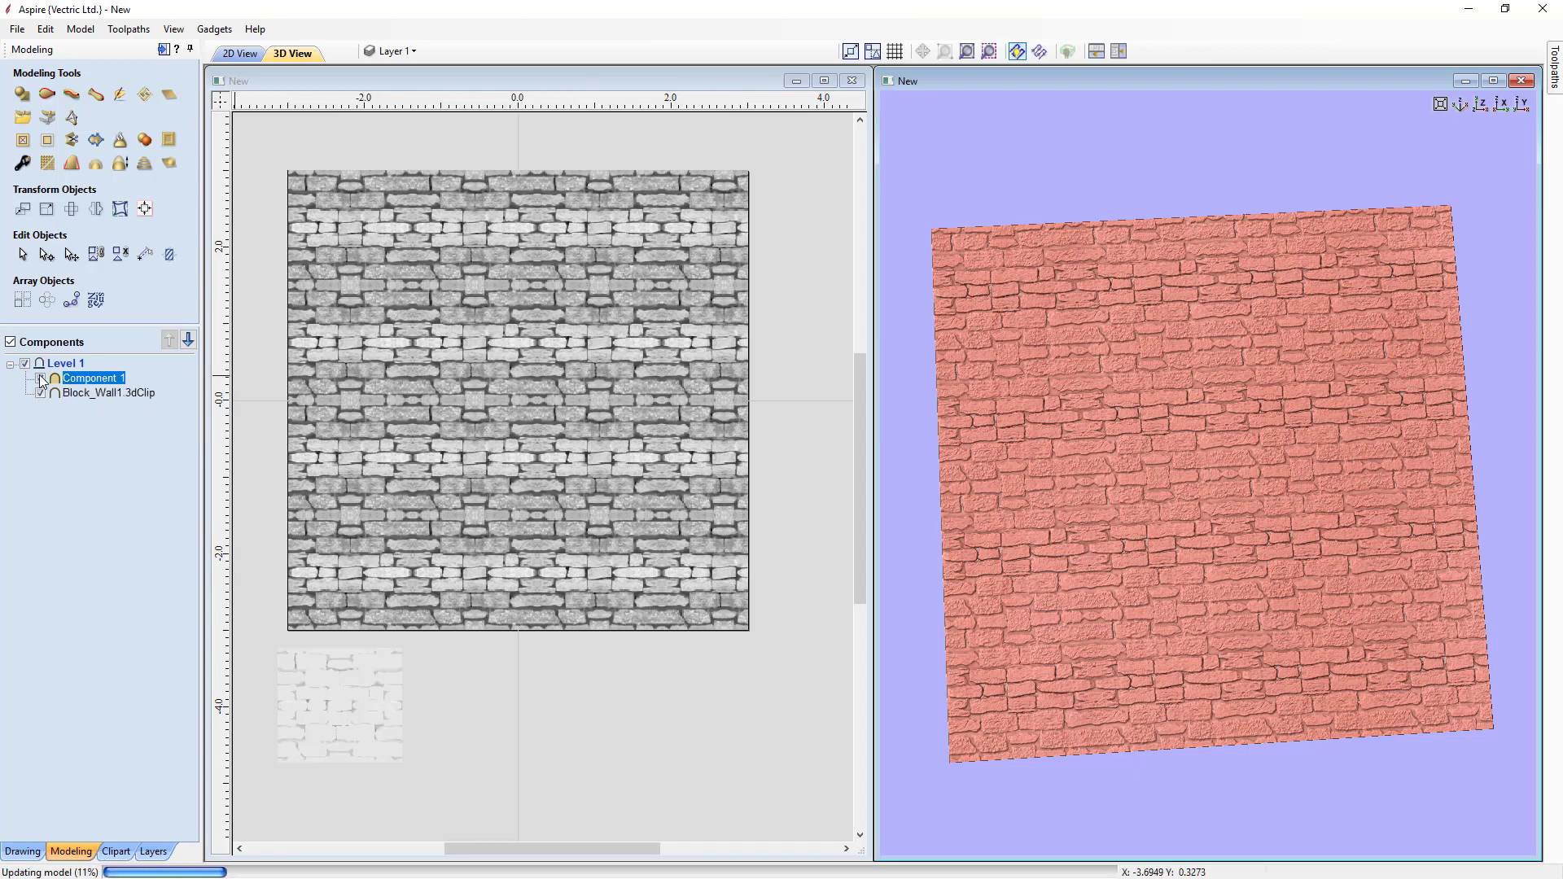
pyautogui.click(374, 725)
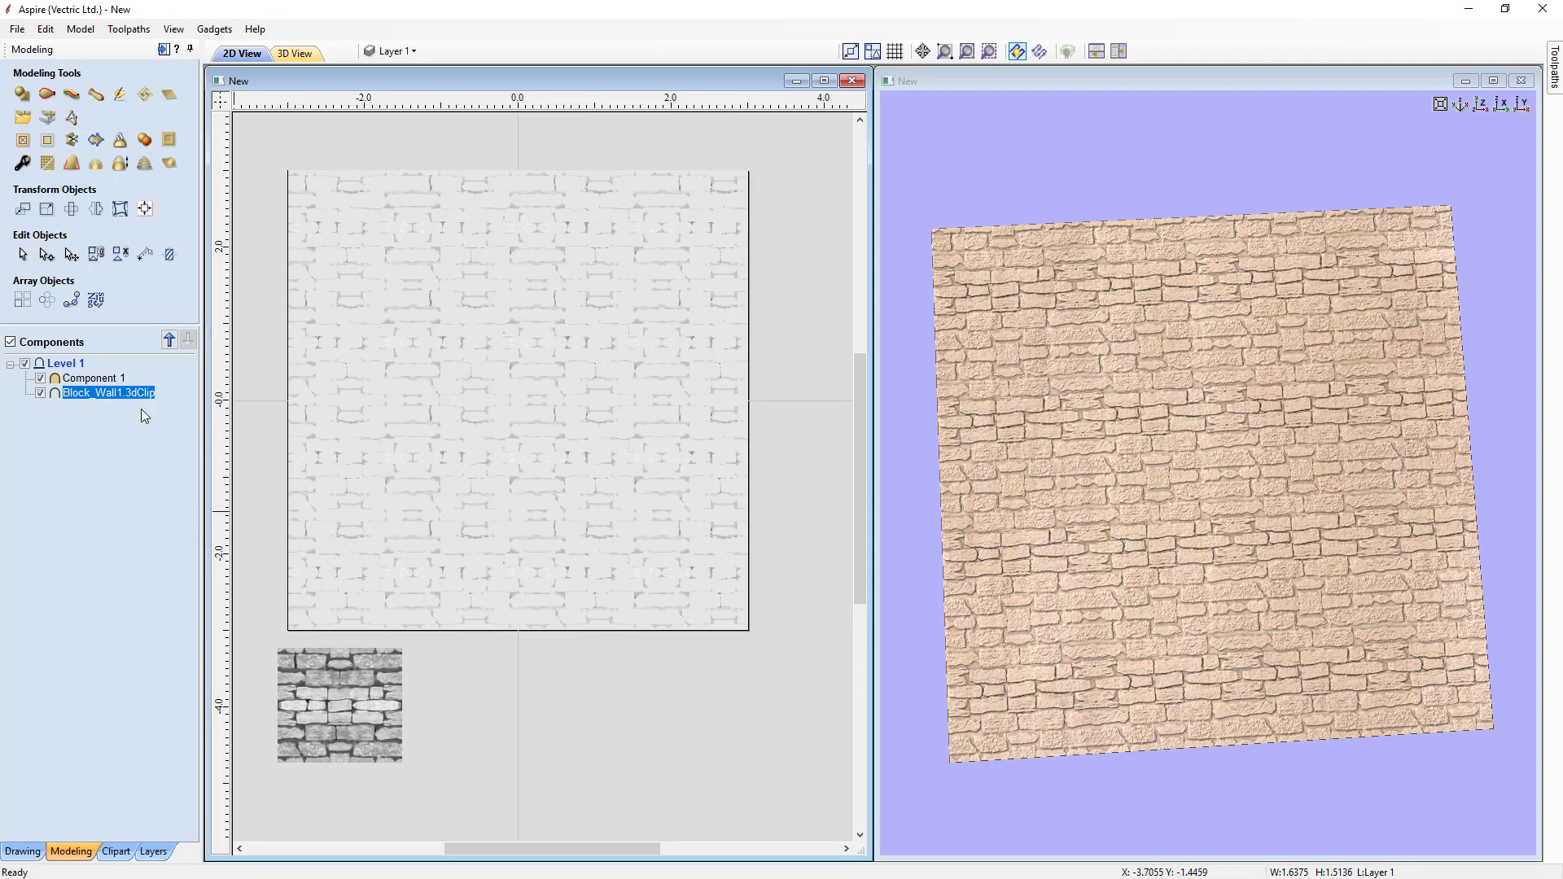
pyautogui.keyDown('shift'); pyautogui.click(98, 380); pyautogui.keyUp('shift')
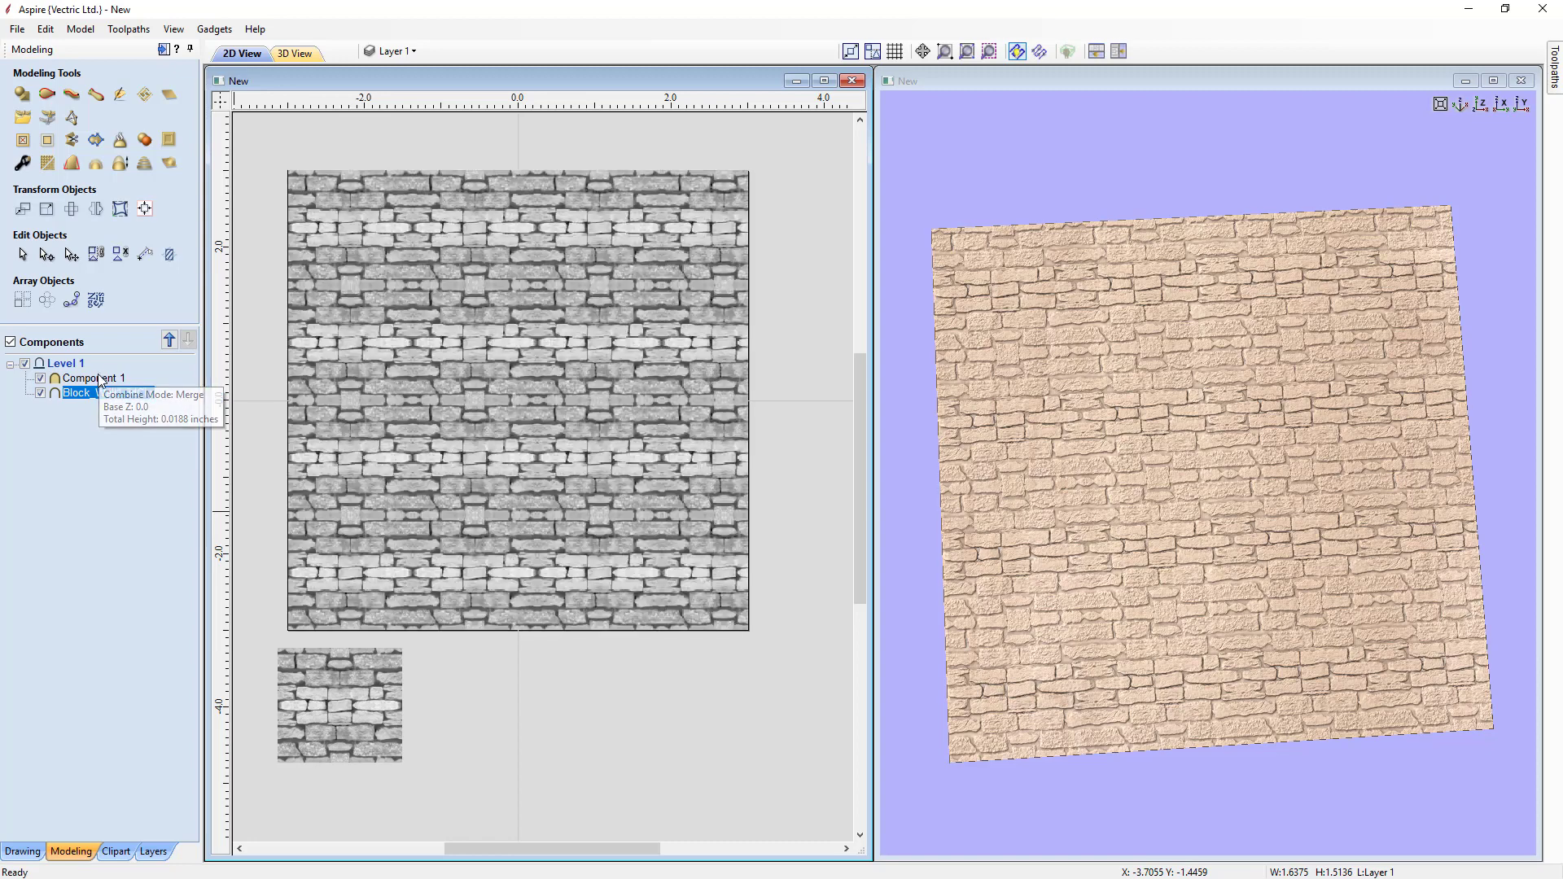
pyautogui.press('Delete')
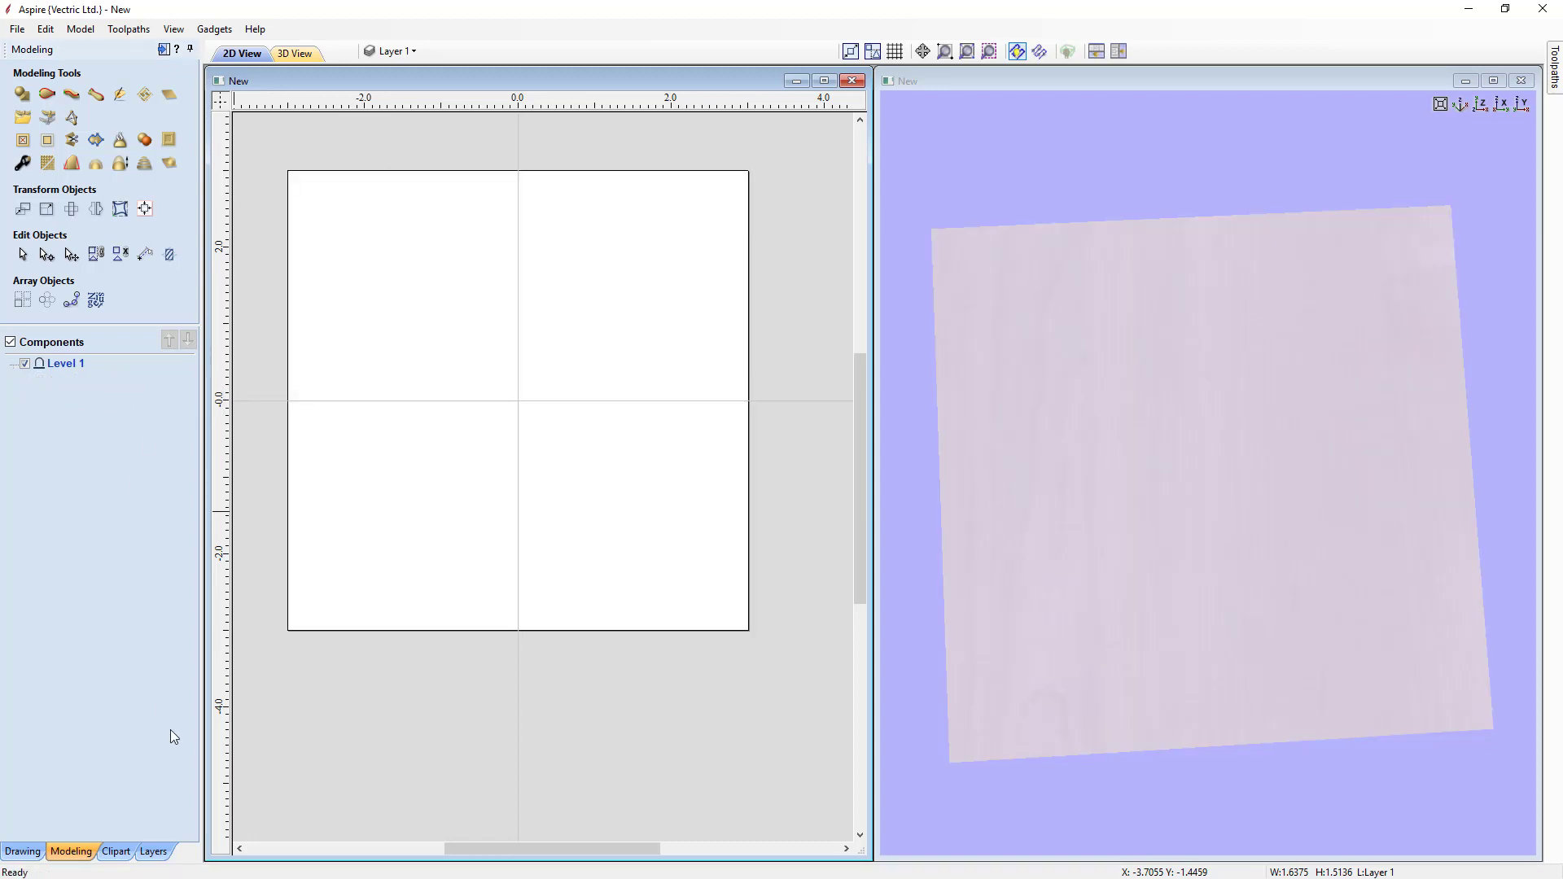
# Step: Open the Textures (Not Tilable) clipart folder and add the Bark 1 texture to the job
pyautogui.click(122, 852)
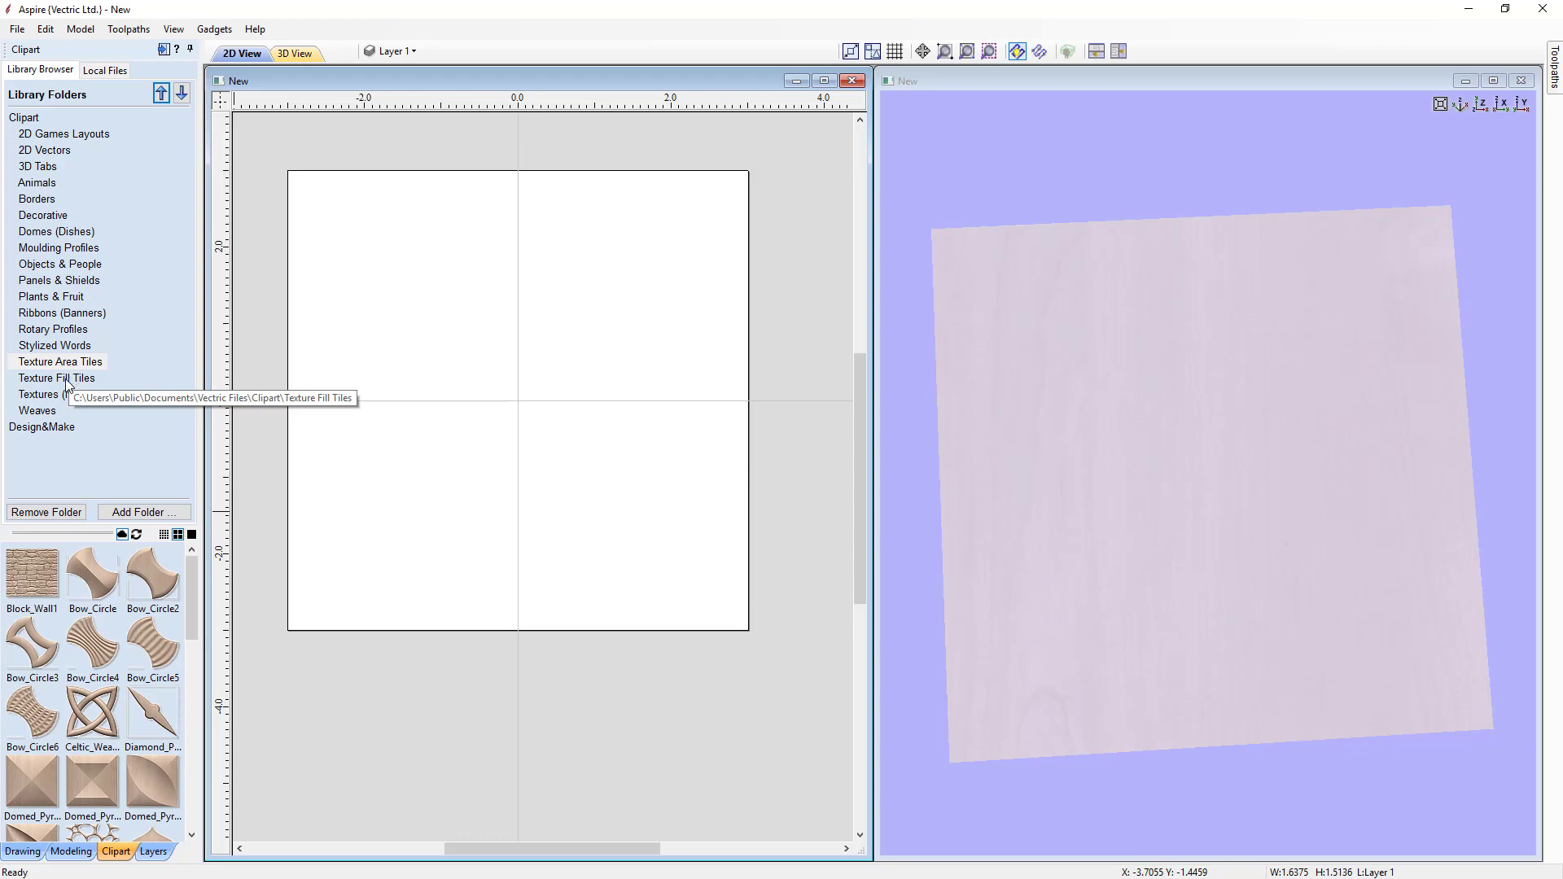
pyautogui.click(57, 396)
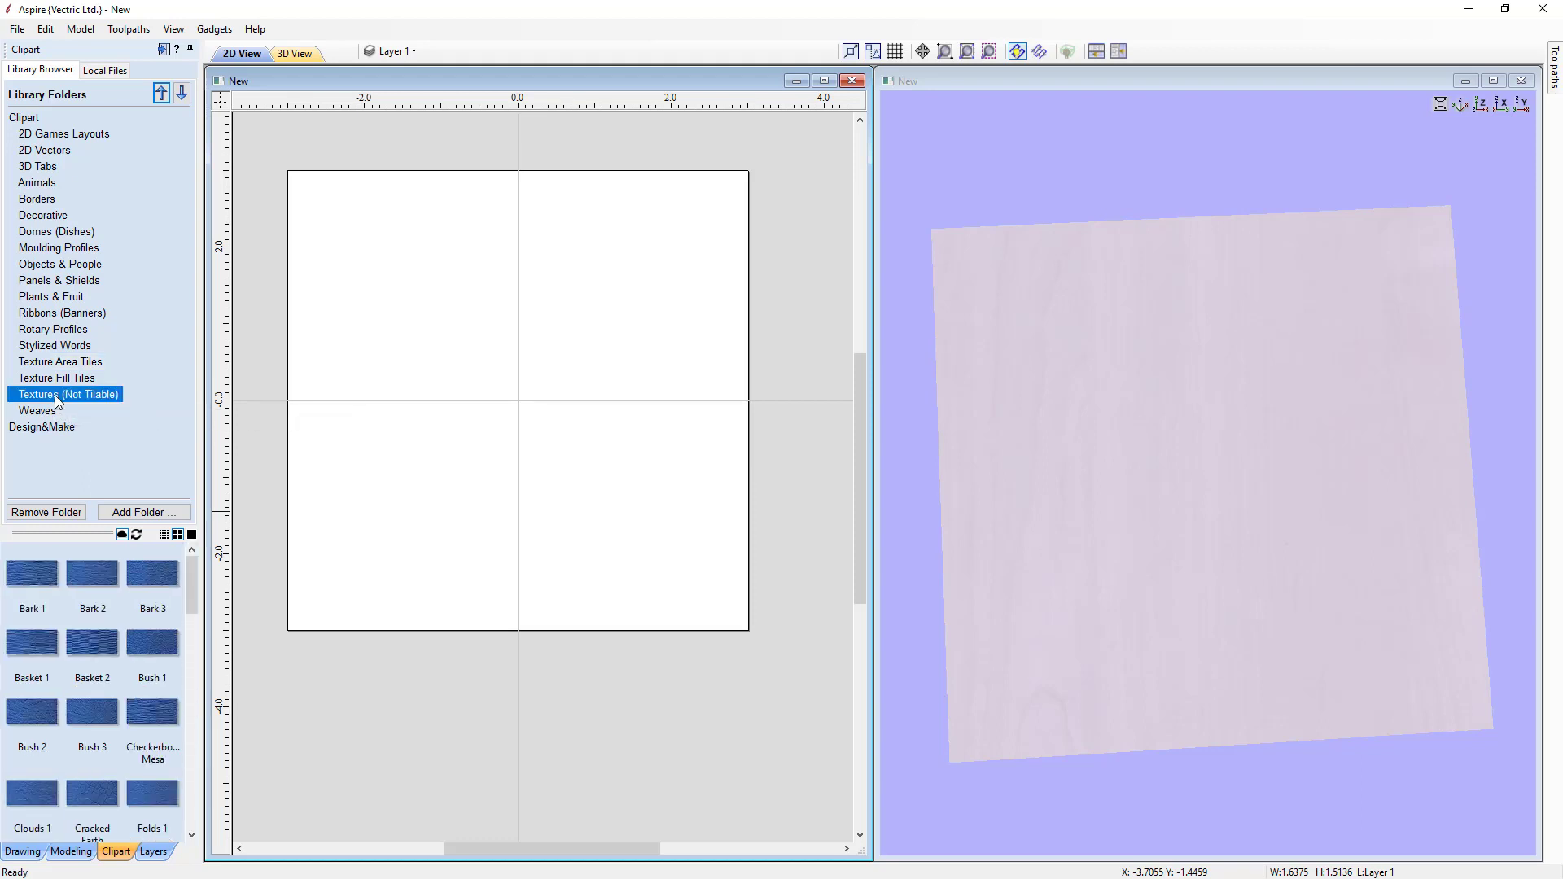
pyautogui.doubleClick(42, 579)
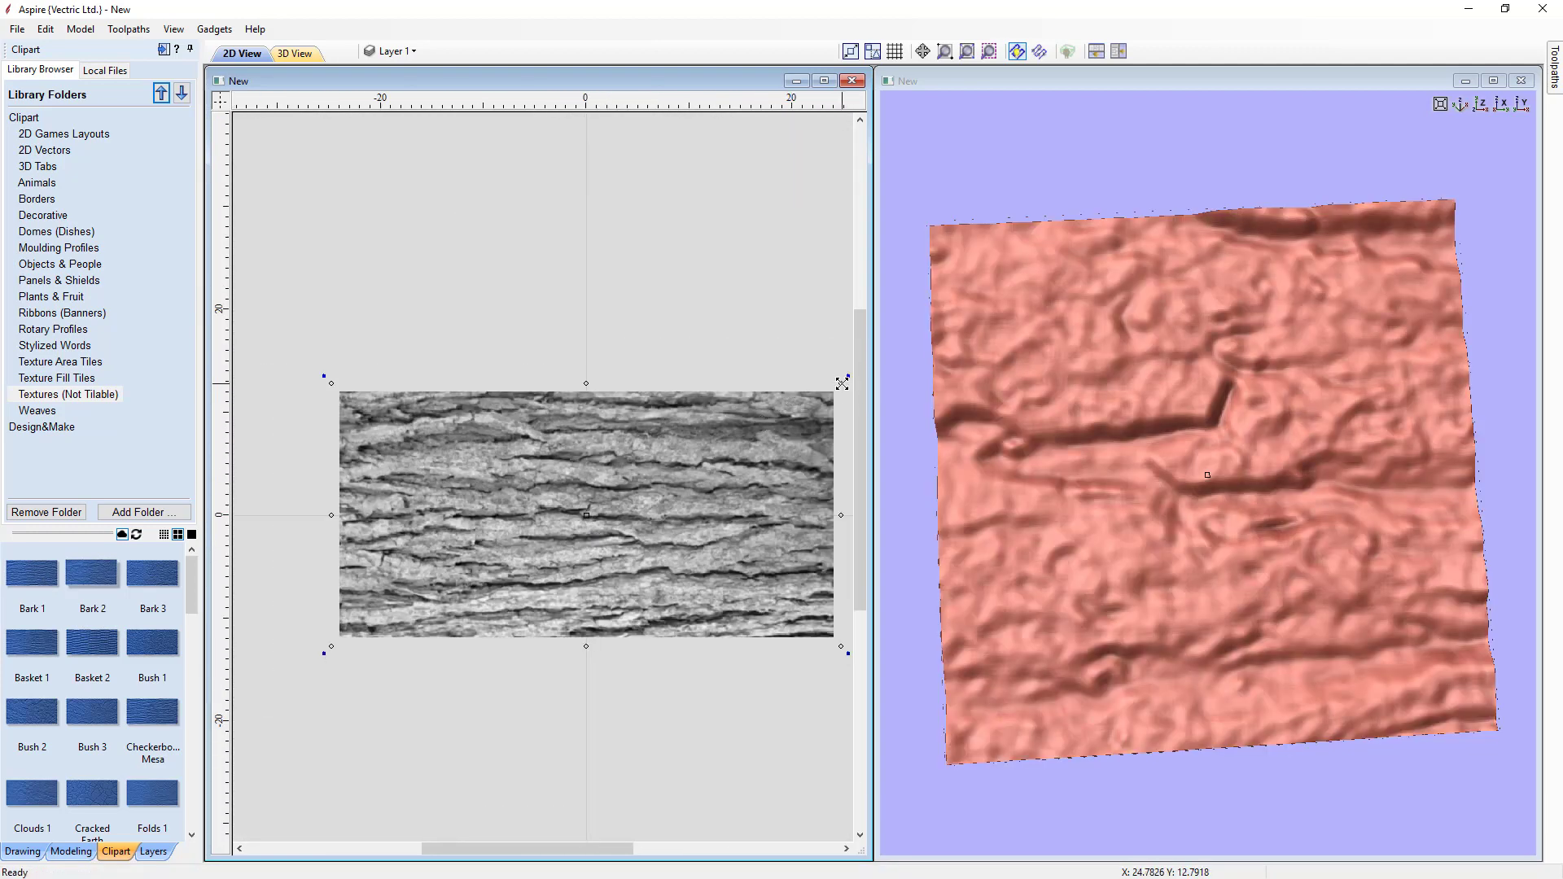
# Step: Scale the Bark 1 texture down by its corner handle
pyautogui.moveTo(841, 383); pyautogui.dragTo(731, 490)
pyautogui.scroll(6, 614, 556)
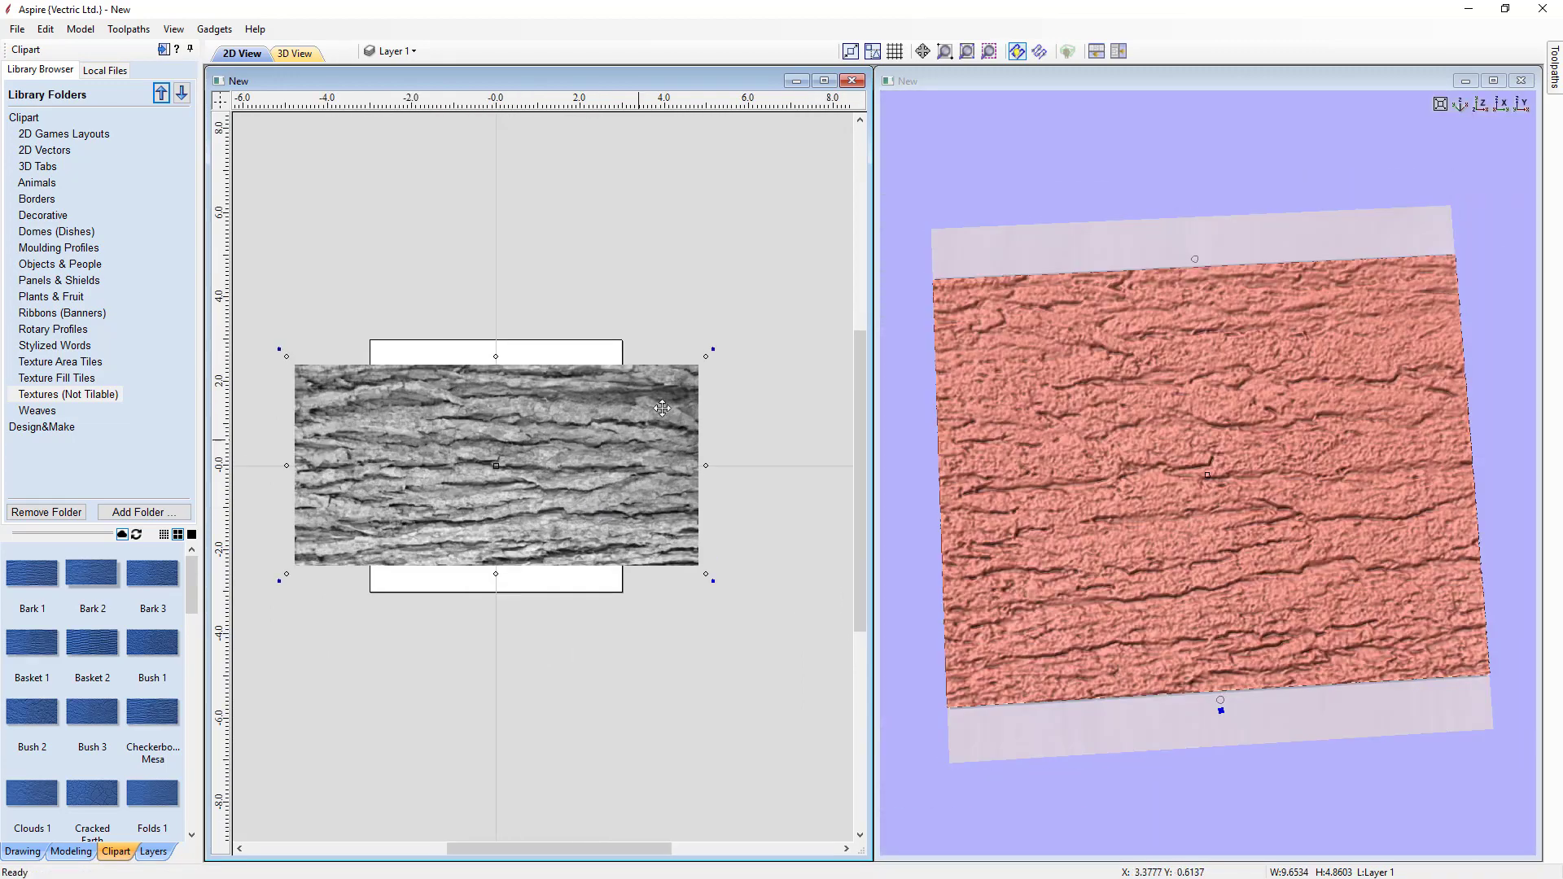
pyautogui.moveTo(706, 352); pyautogui.dragTo(651, 407)
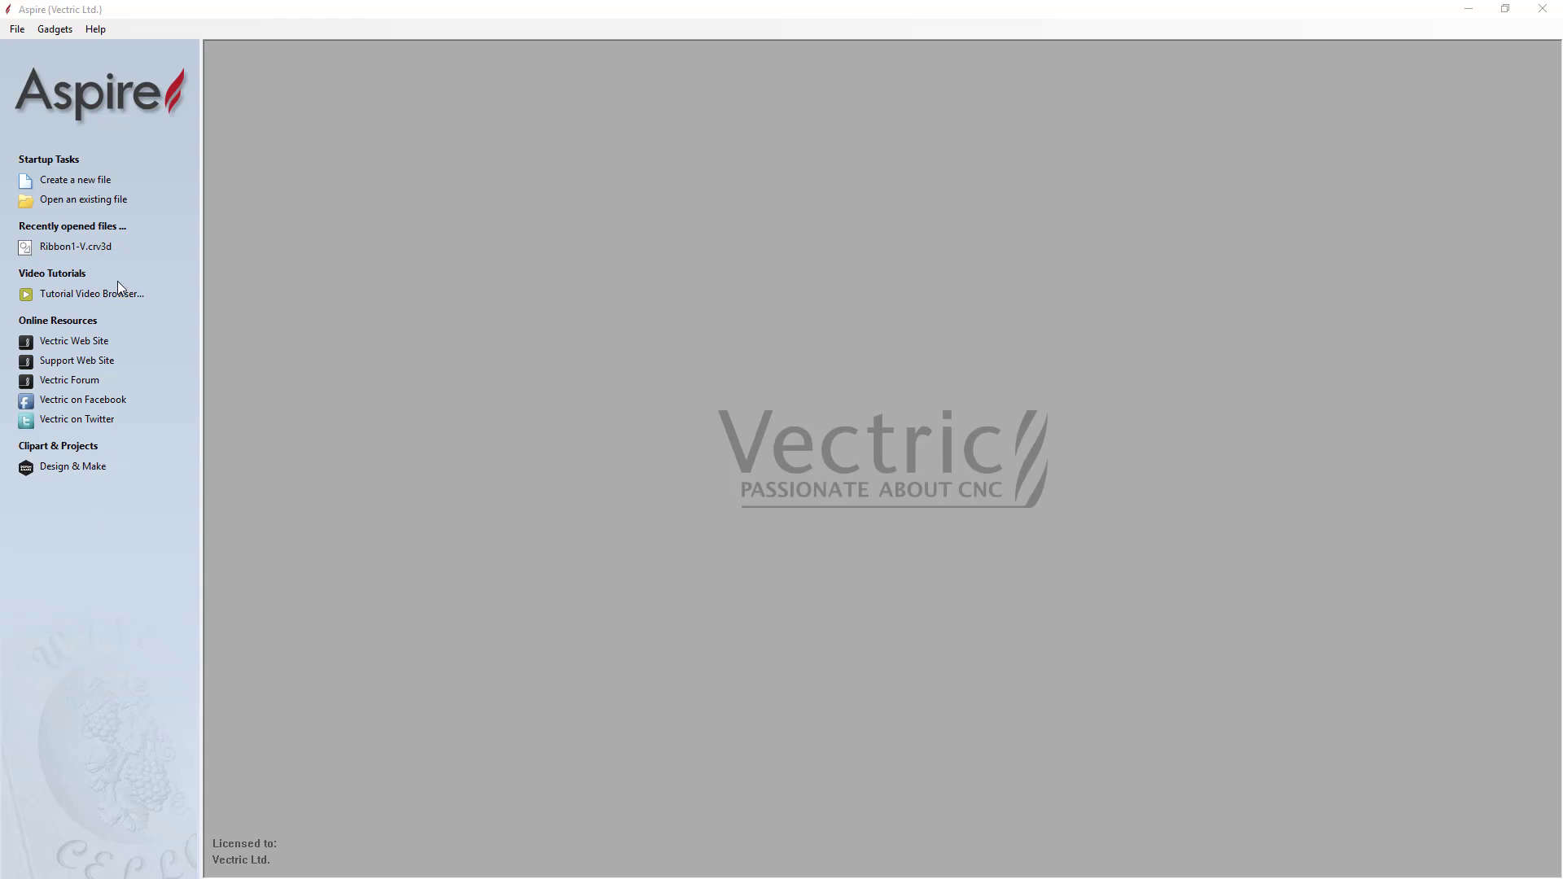
# Step: Open the Ribbon1-V.crv3d file from the Ribbons (Banners) clipart folder
pyautogui.click(18, 30)
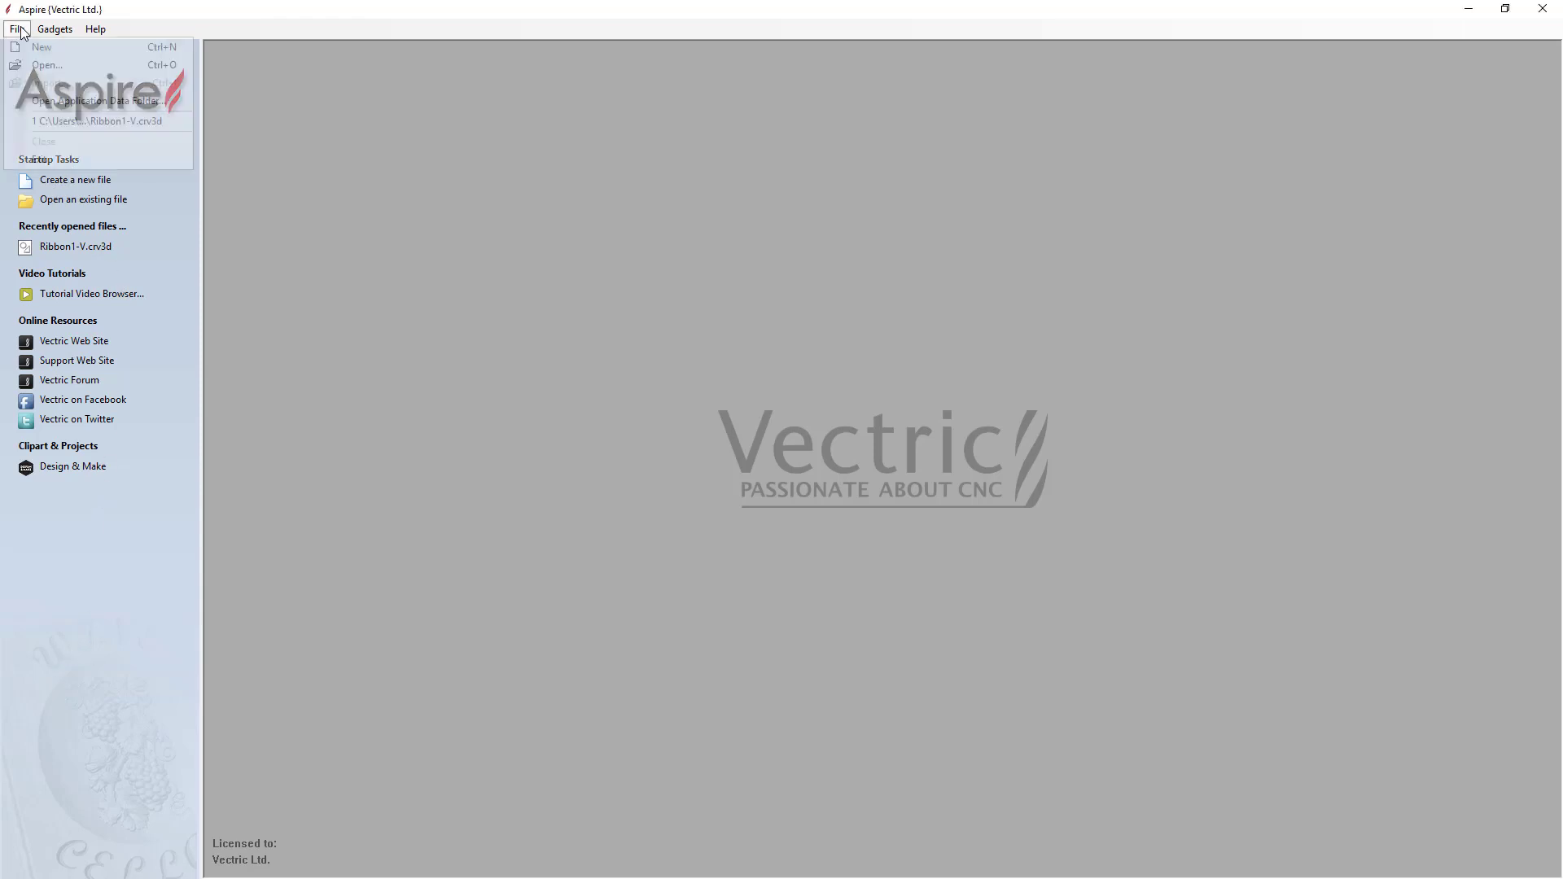
pyautogui.click(34, 65)
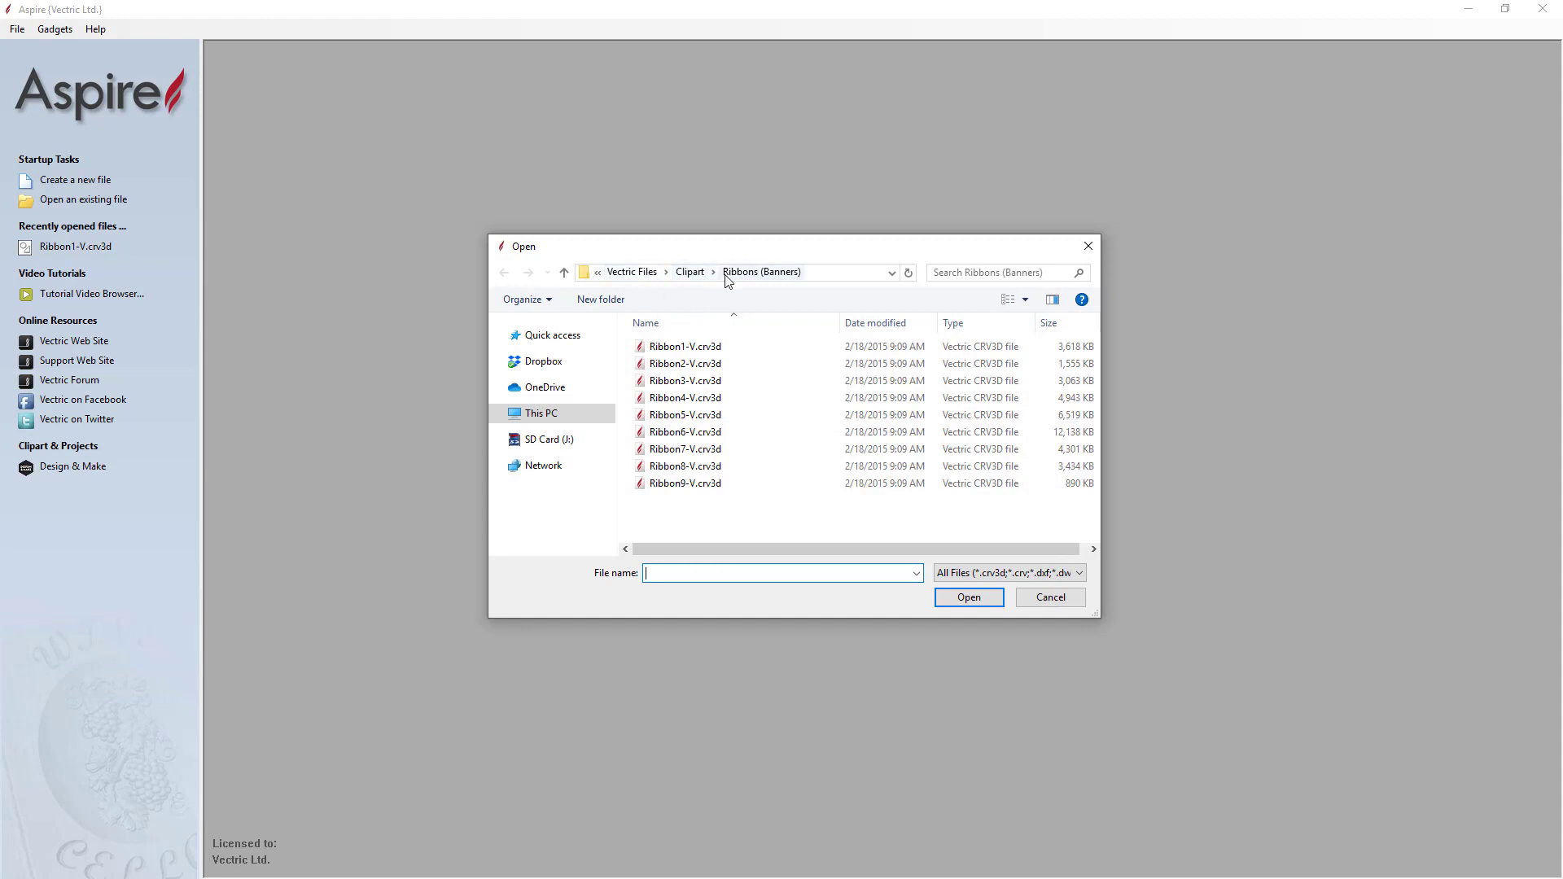
pyautogui.click(683, 350)
pyautogui.click(965, 602)
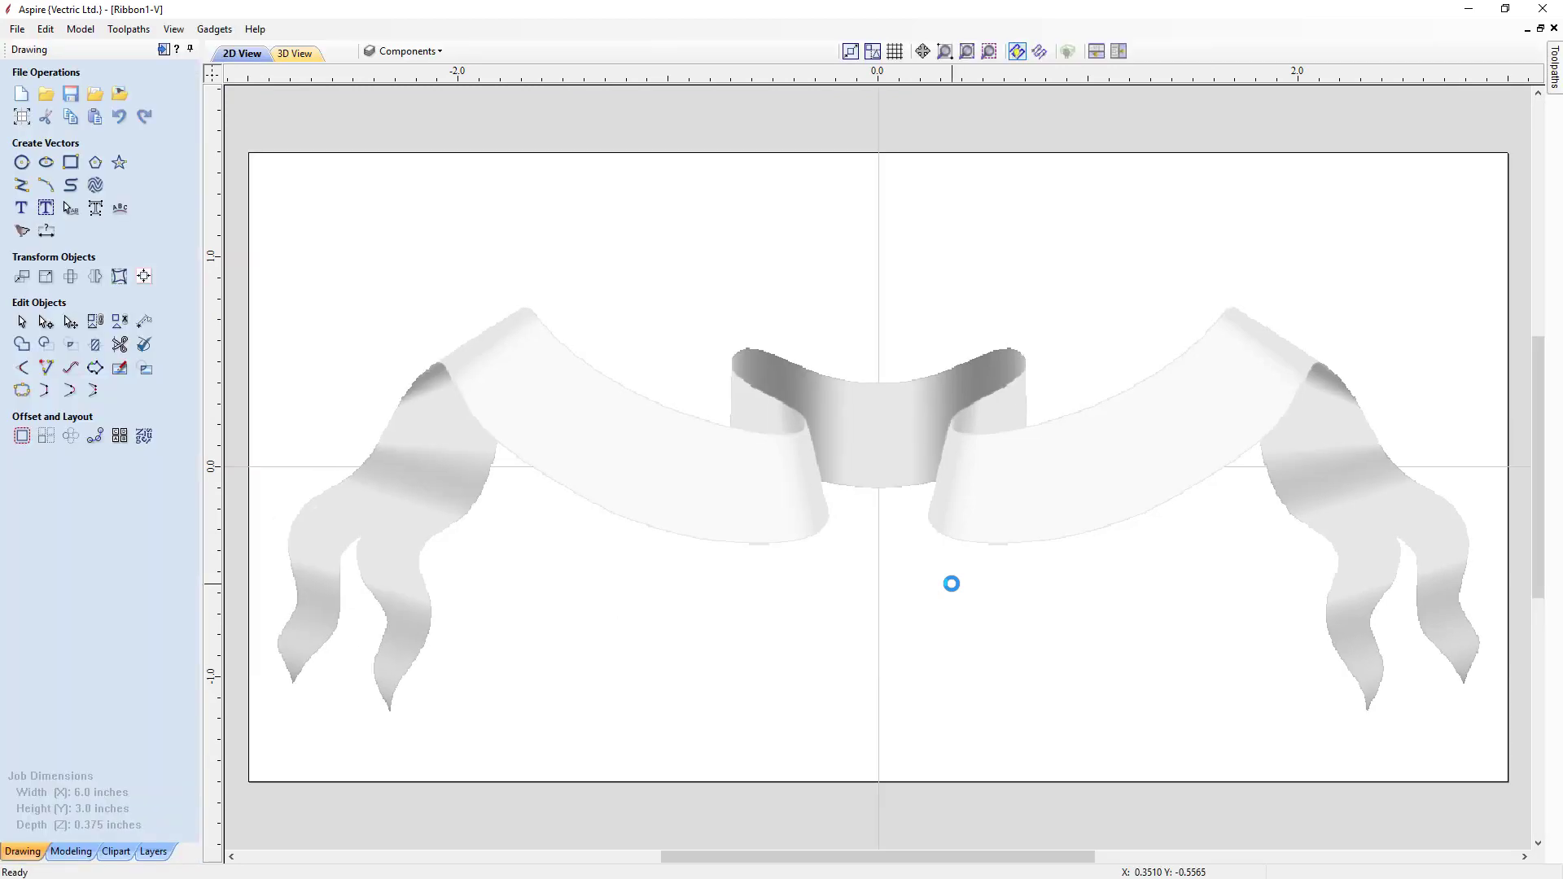
# Step: Tile the 2D and 3D views horizontally and inspect the ribbon model in the 3D view
pyautogui.click(1097, 54)
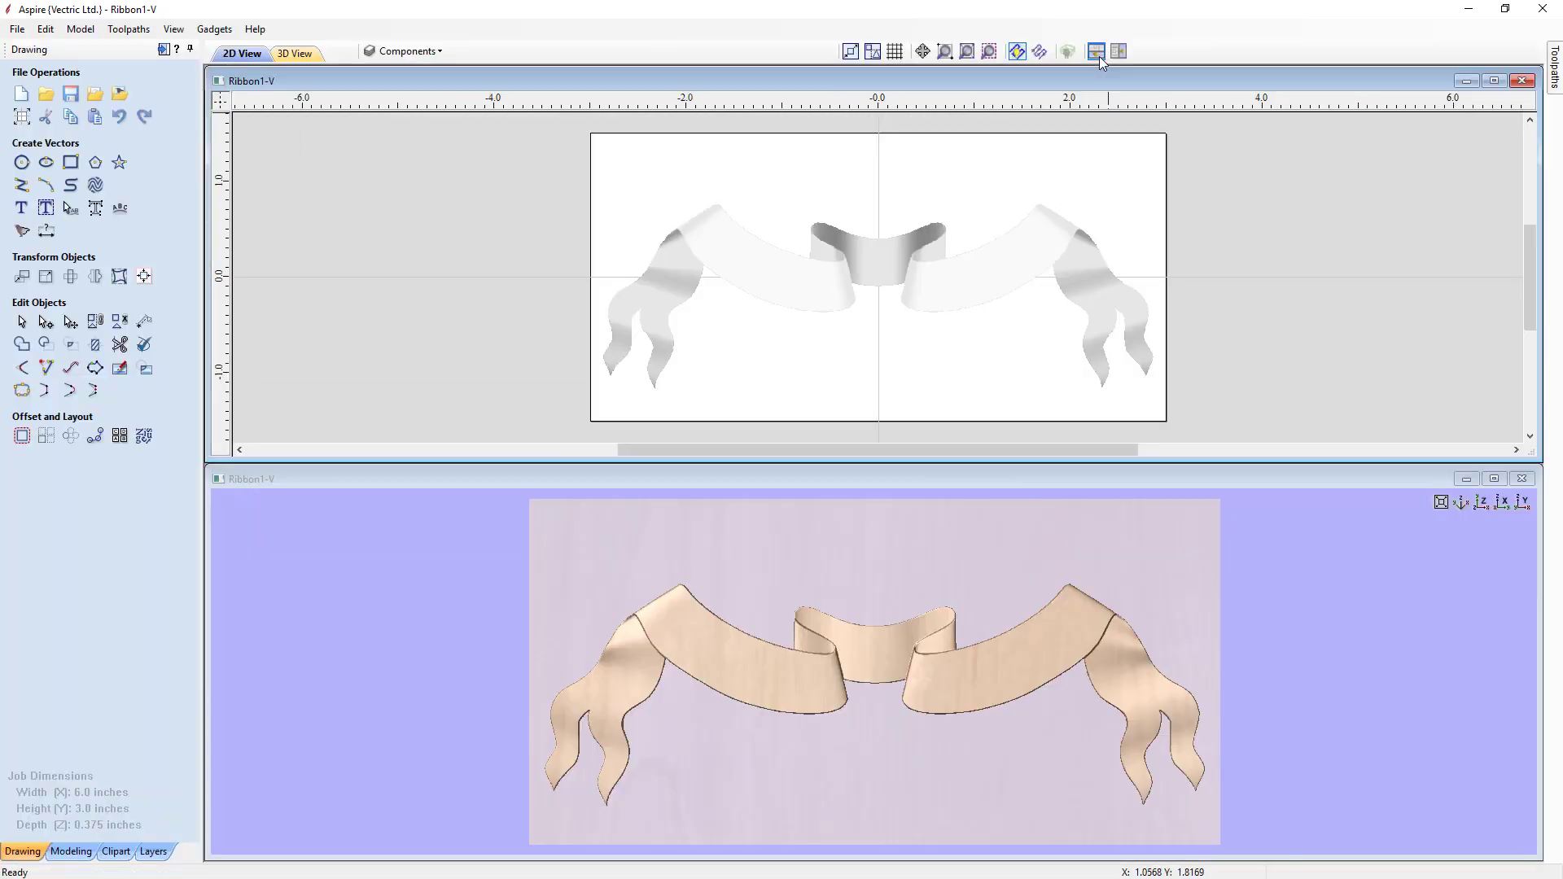
pyautogui.click(797, 774)
pyautogui.moveTo(798, 774); pyautogui.dragTo(881, 800)
pyautogui.moveTo(902, 730); pyautogui.dragTo(1050, 705)
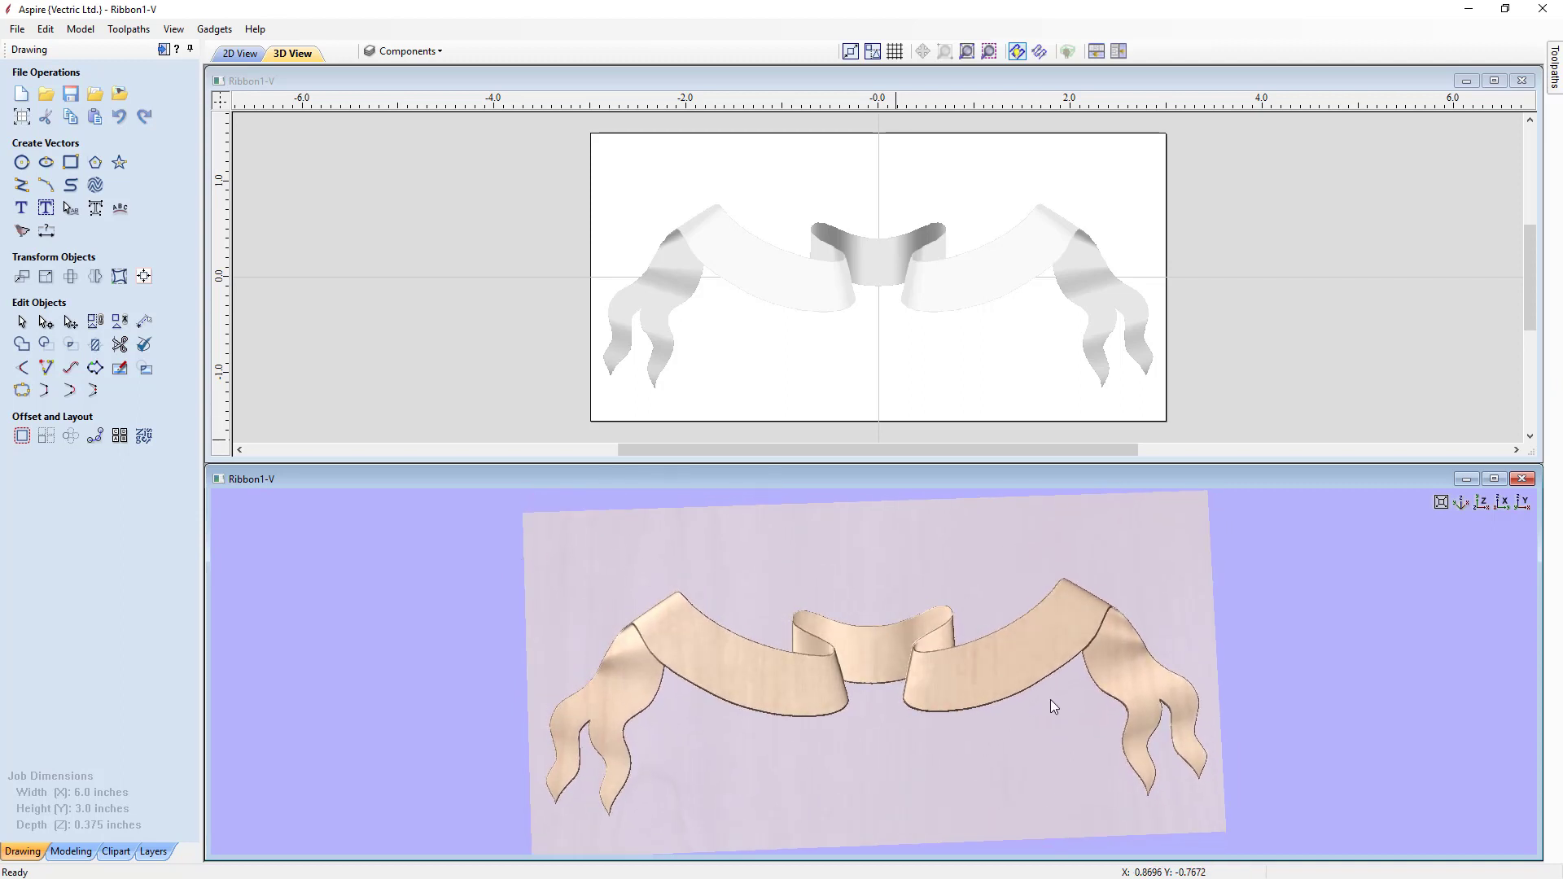
pyautogui.click(1482, 501)
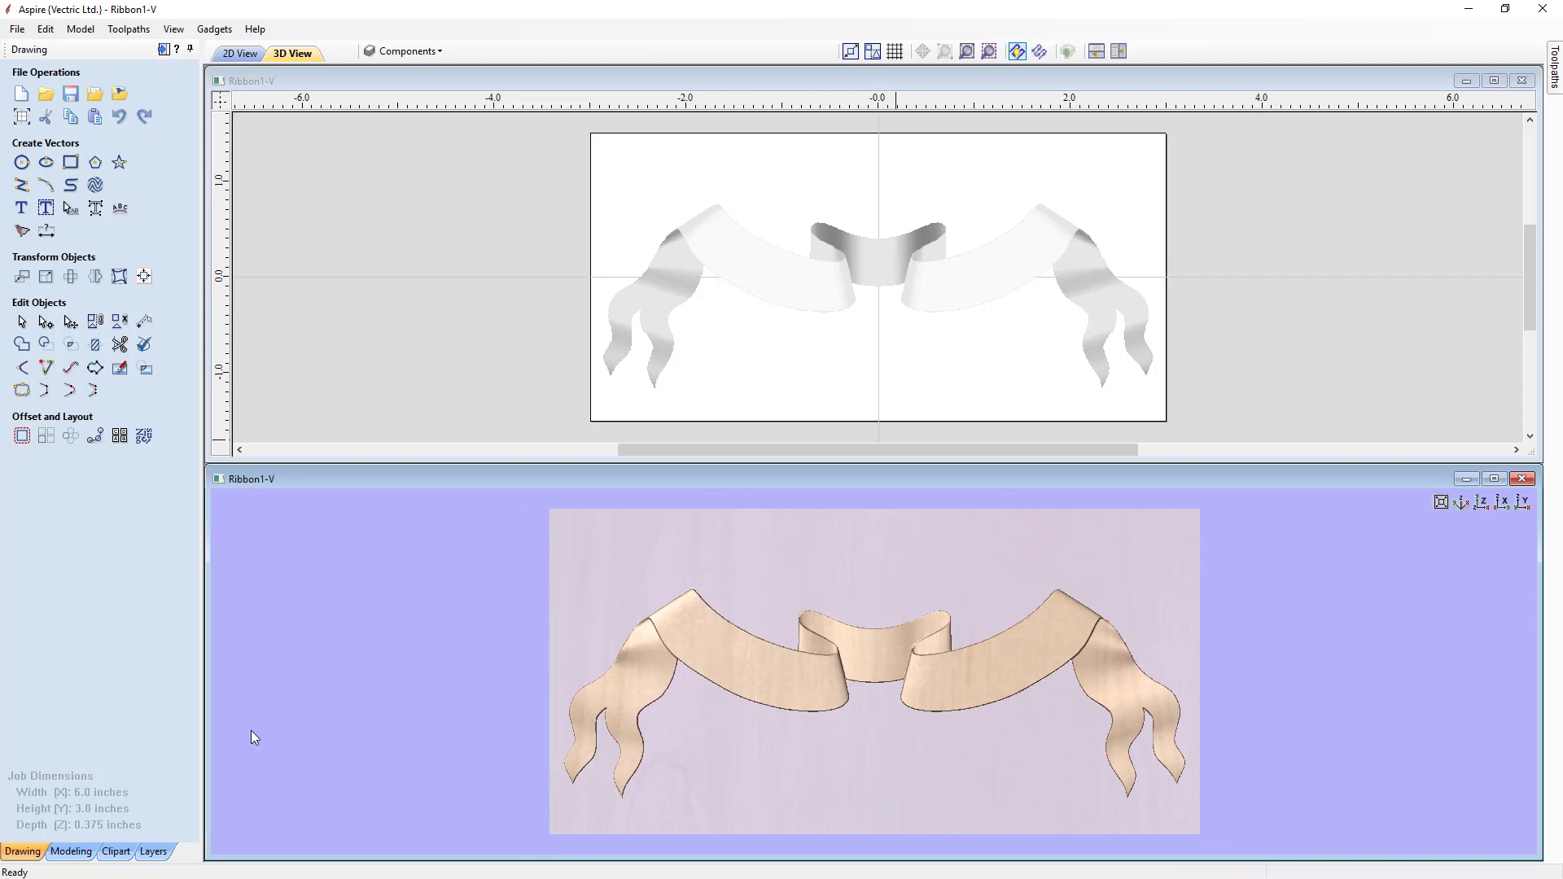
# Step: Hide the Ribbon 1 Group- Baked component, show Ribbon Parts Safe, and ungroup it
pyautogui.click(71, 852)
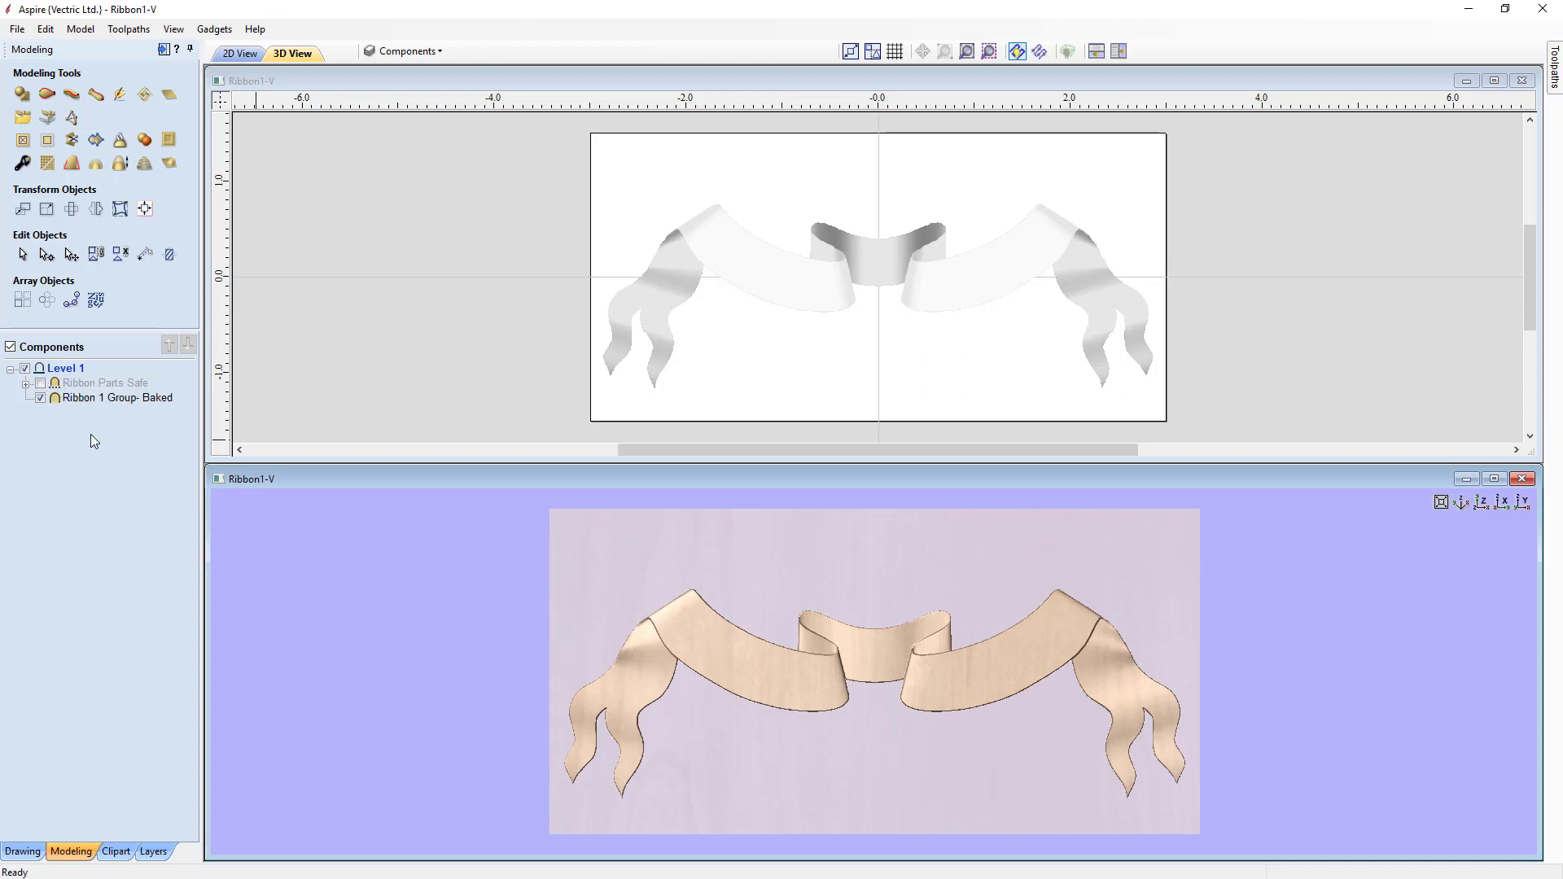
pyautogui.click(40, 398)
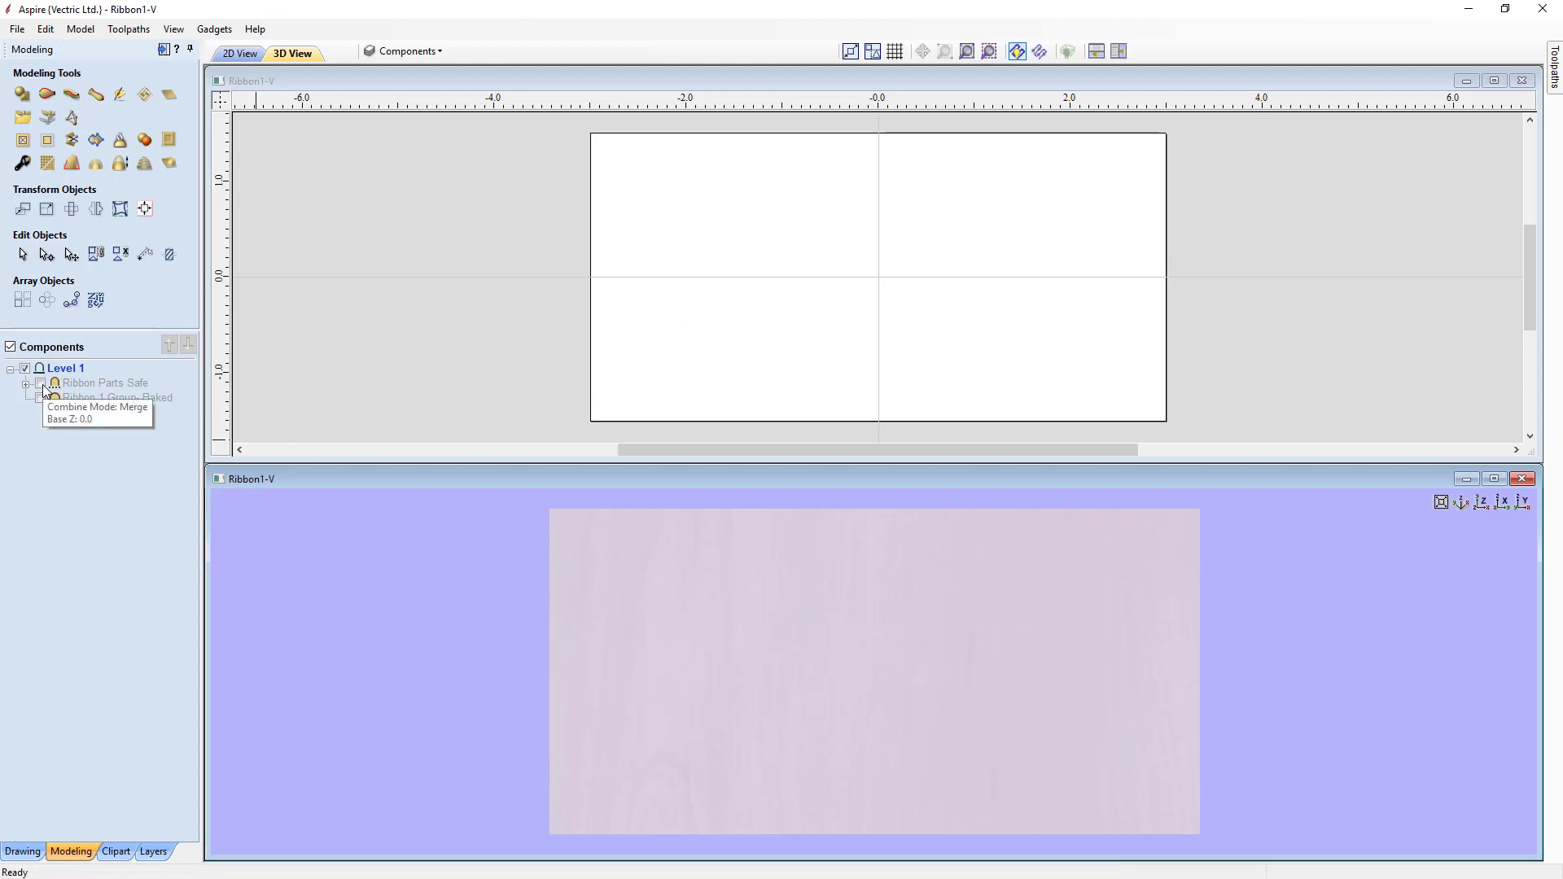
pyautogui.click(39, 384)
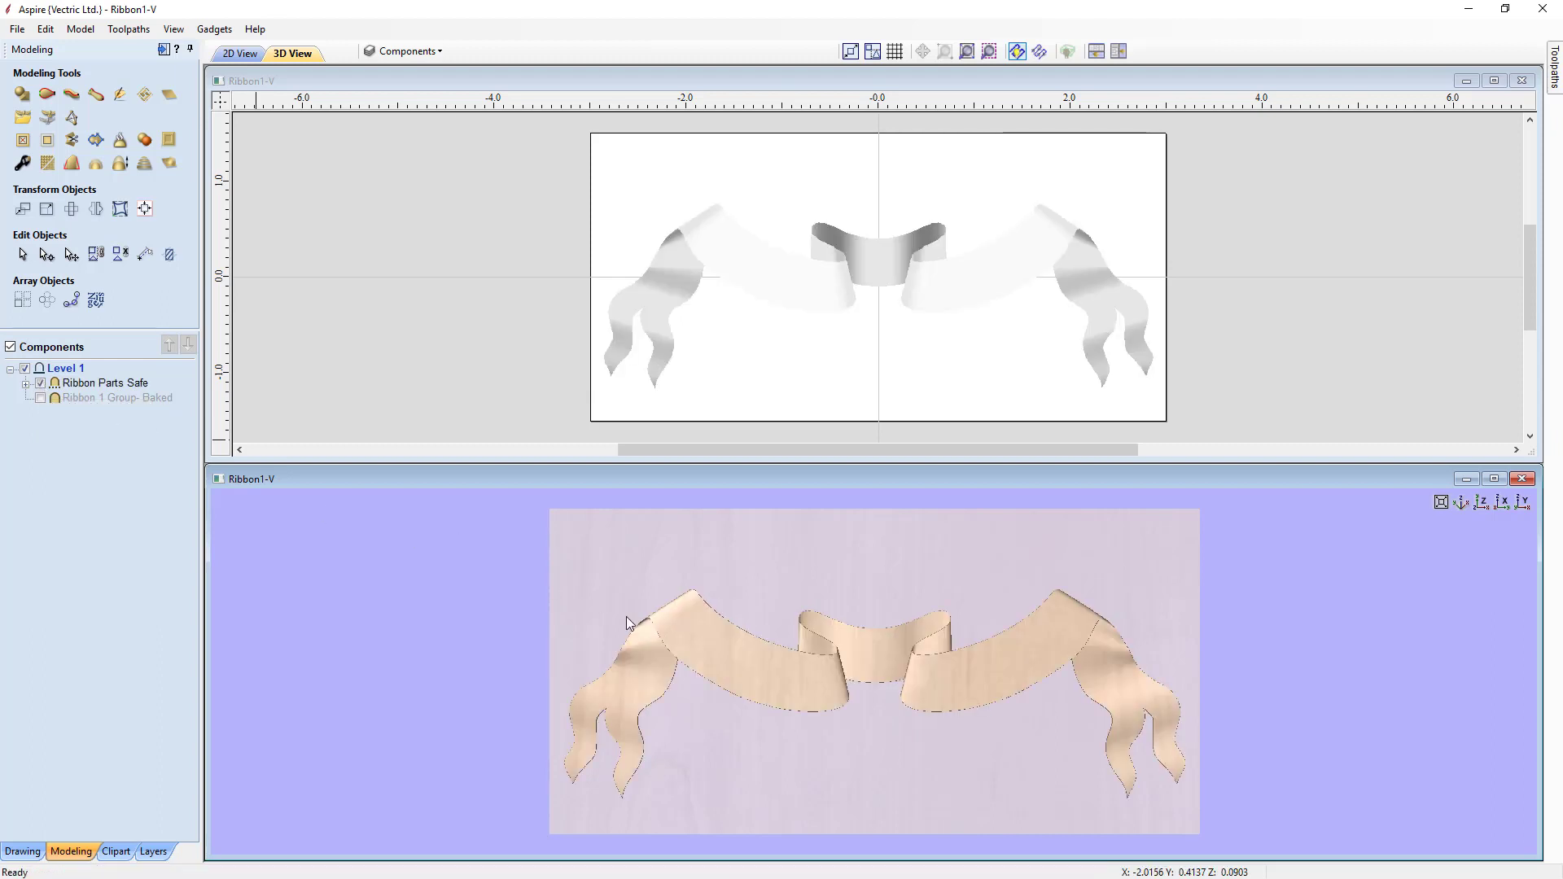
pyautogui.rightClick(102, 384)
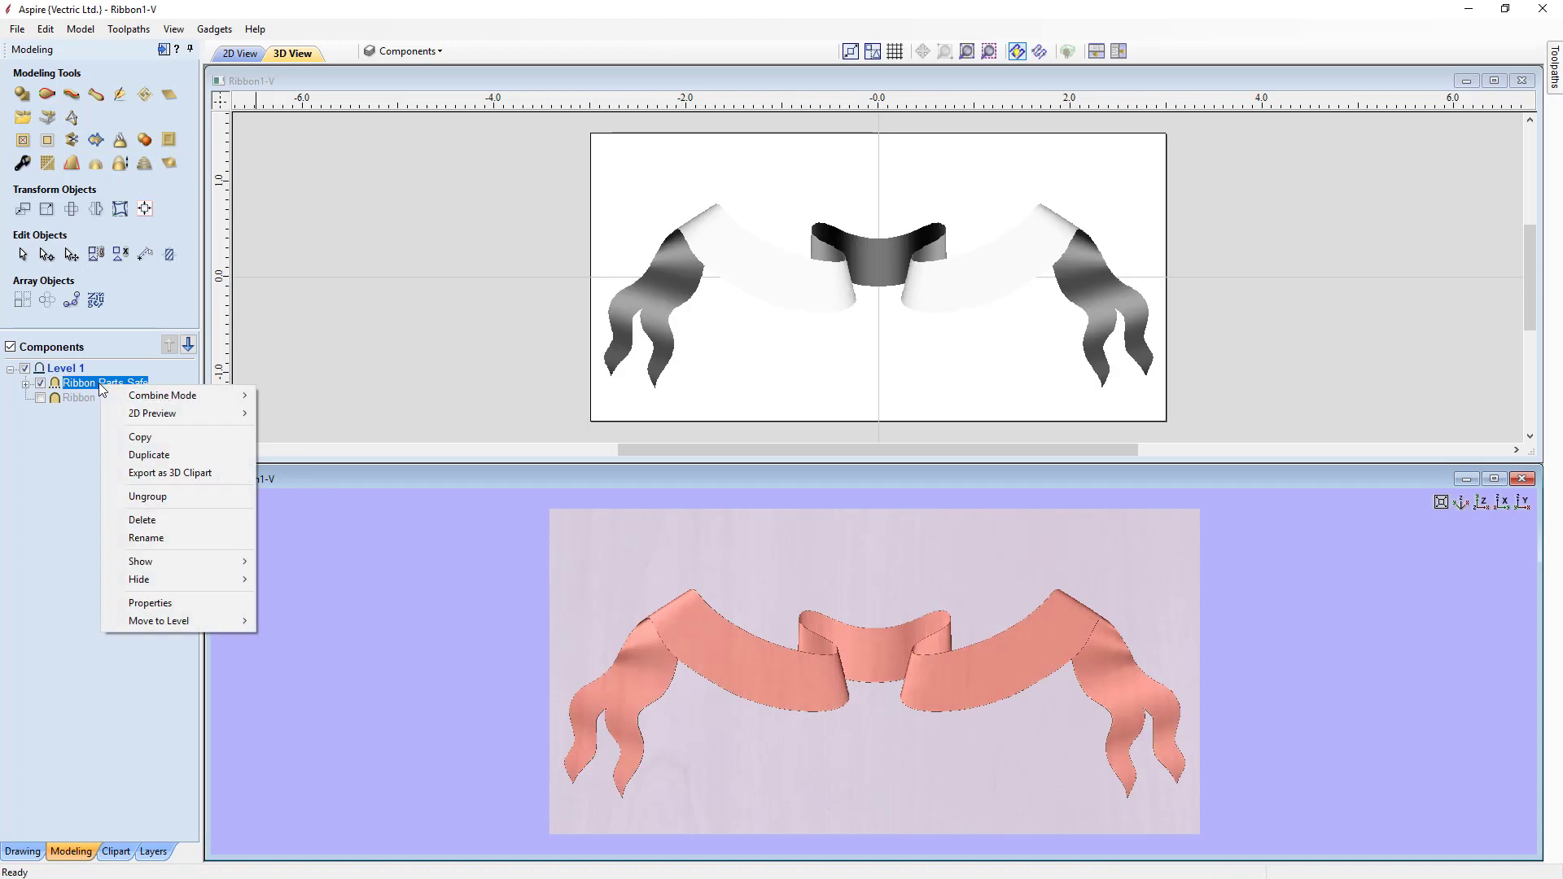
pyautogui.click(130, 496)
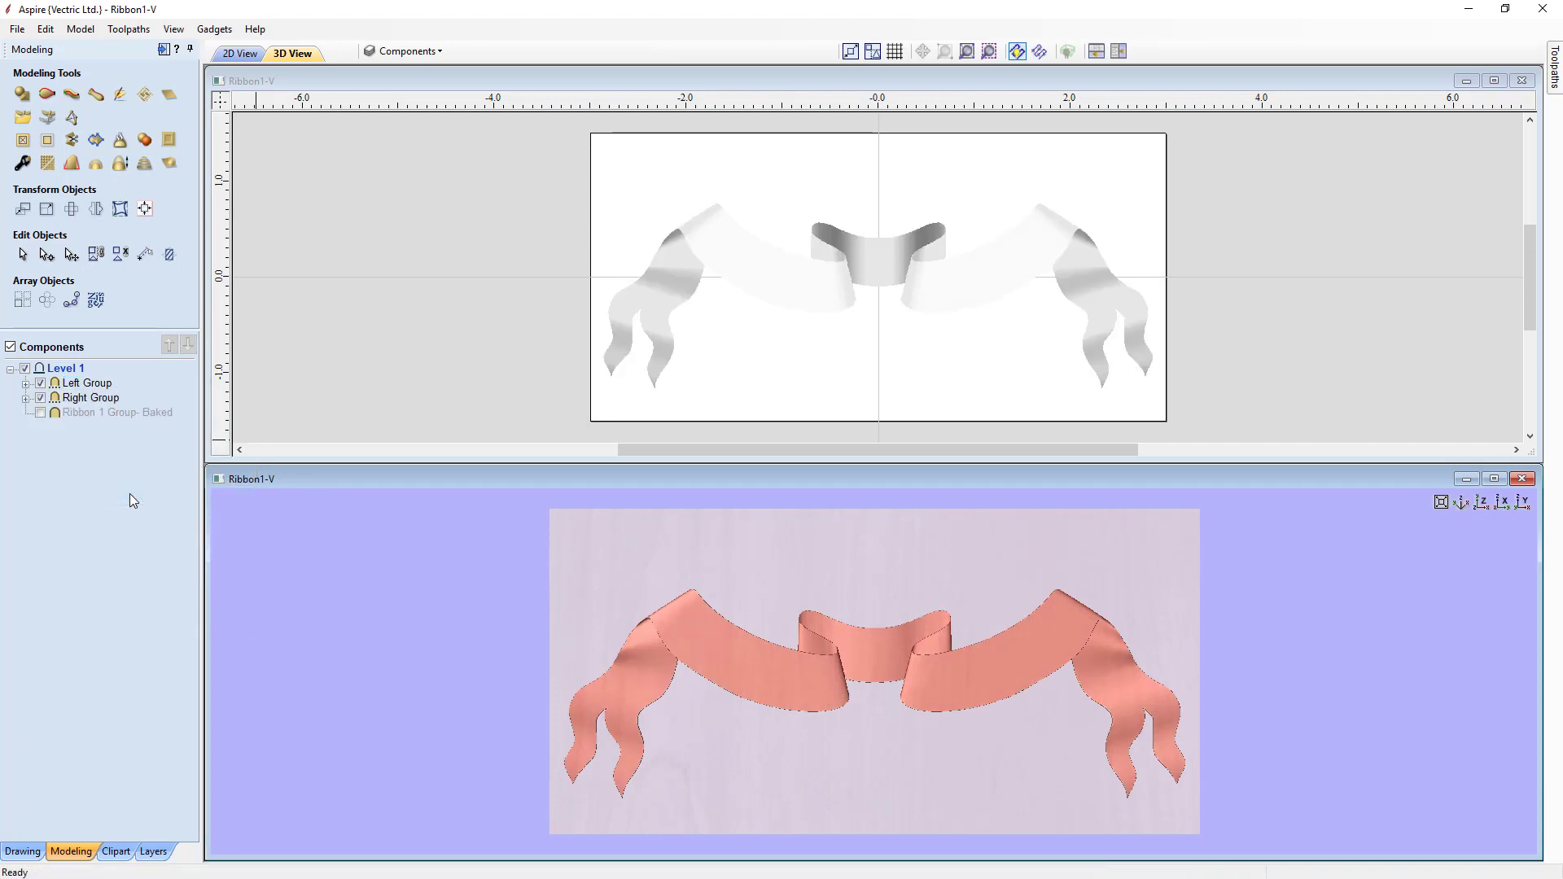
# Step: Toggle the Left Group and Right Group visibility off and on to compare them
pyautogui.click(40, 384)
pyautogui.click(41, 383)
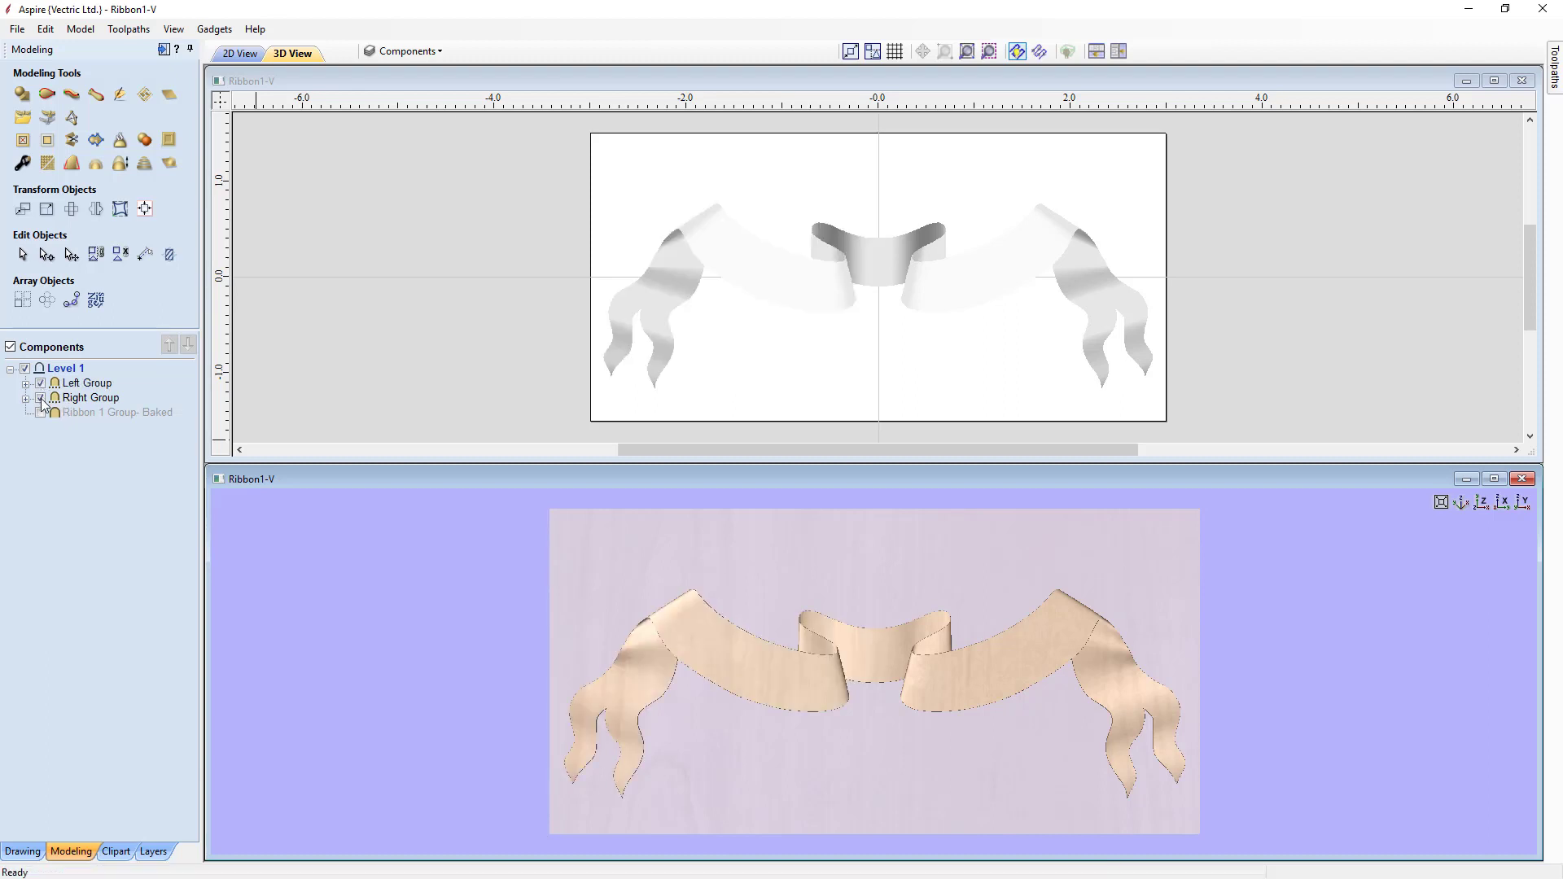
pyautogui.click(41, 398)
pyautogui.click(40, 398)
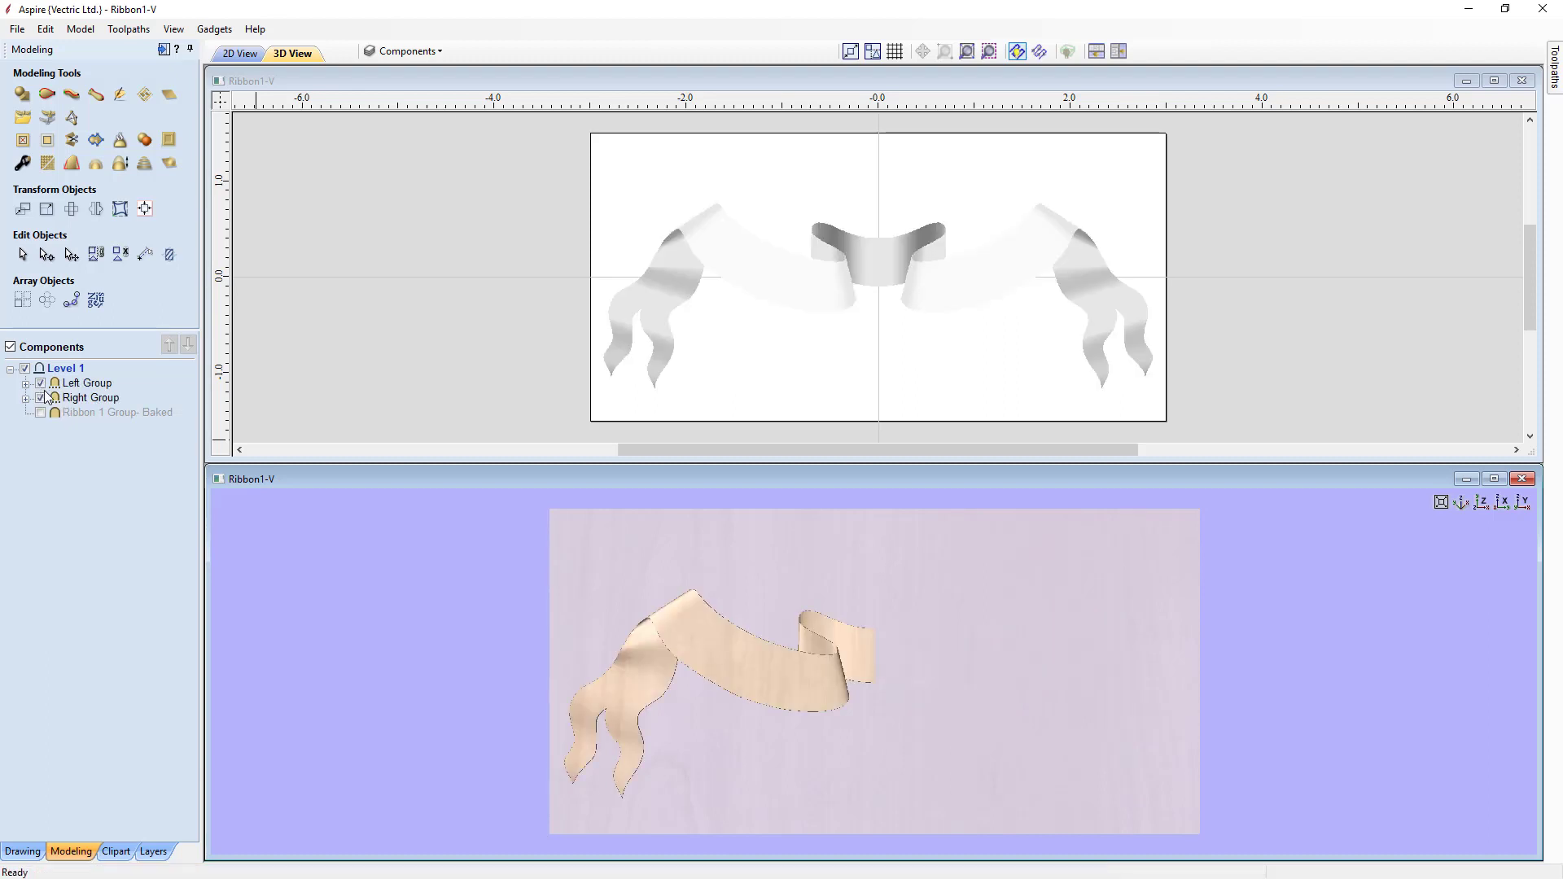
# Step: Ungroup the Right Group into its individual fold components
pyautogui.click(85, 399)
pyautogui.rightClick(84, 401)
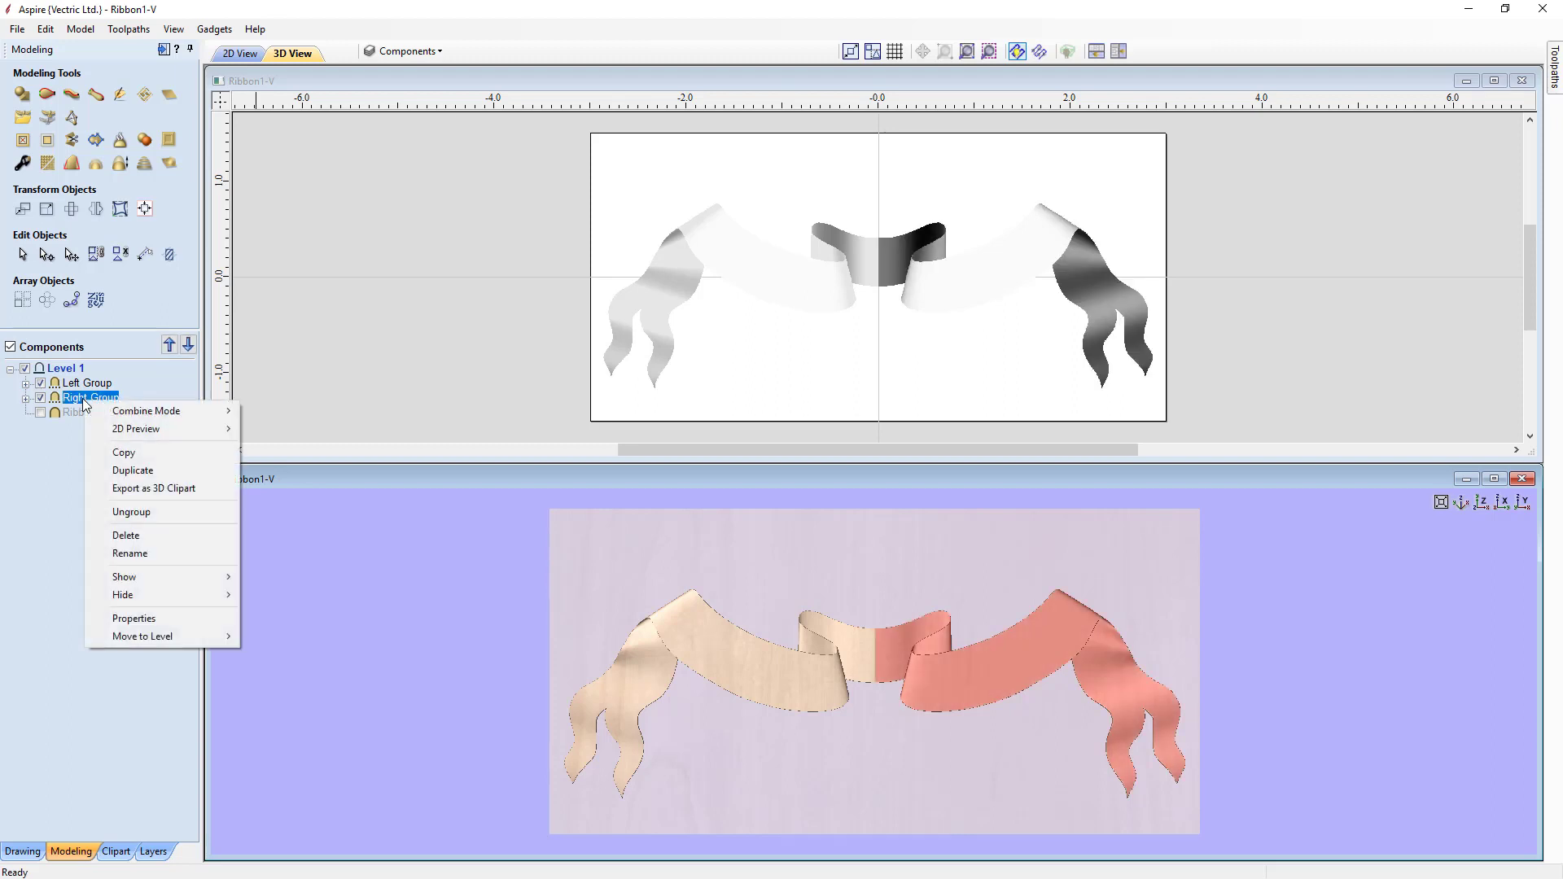
pyautogui.click(129, 513)
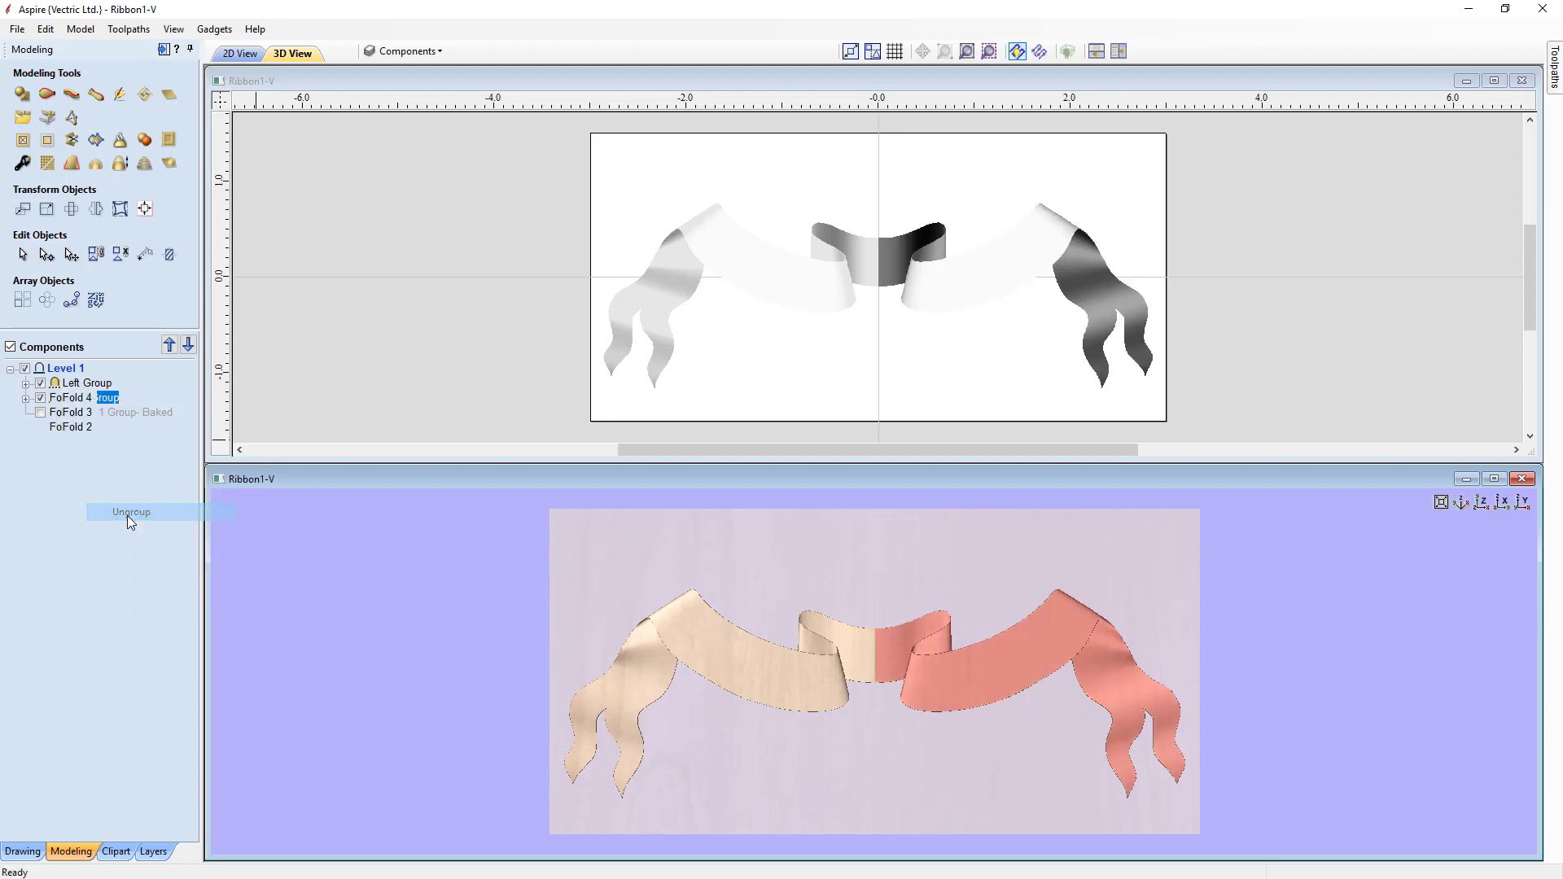
# Step: Select Fold 4, Fold 3, Fold 2 and Fold 1 in turn to highlight each piece
pyautogui.click(79, 399)
pyautogui.click(79, 413)
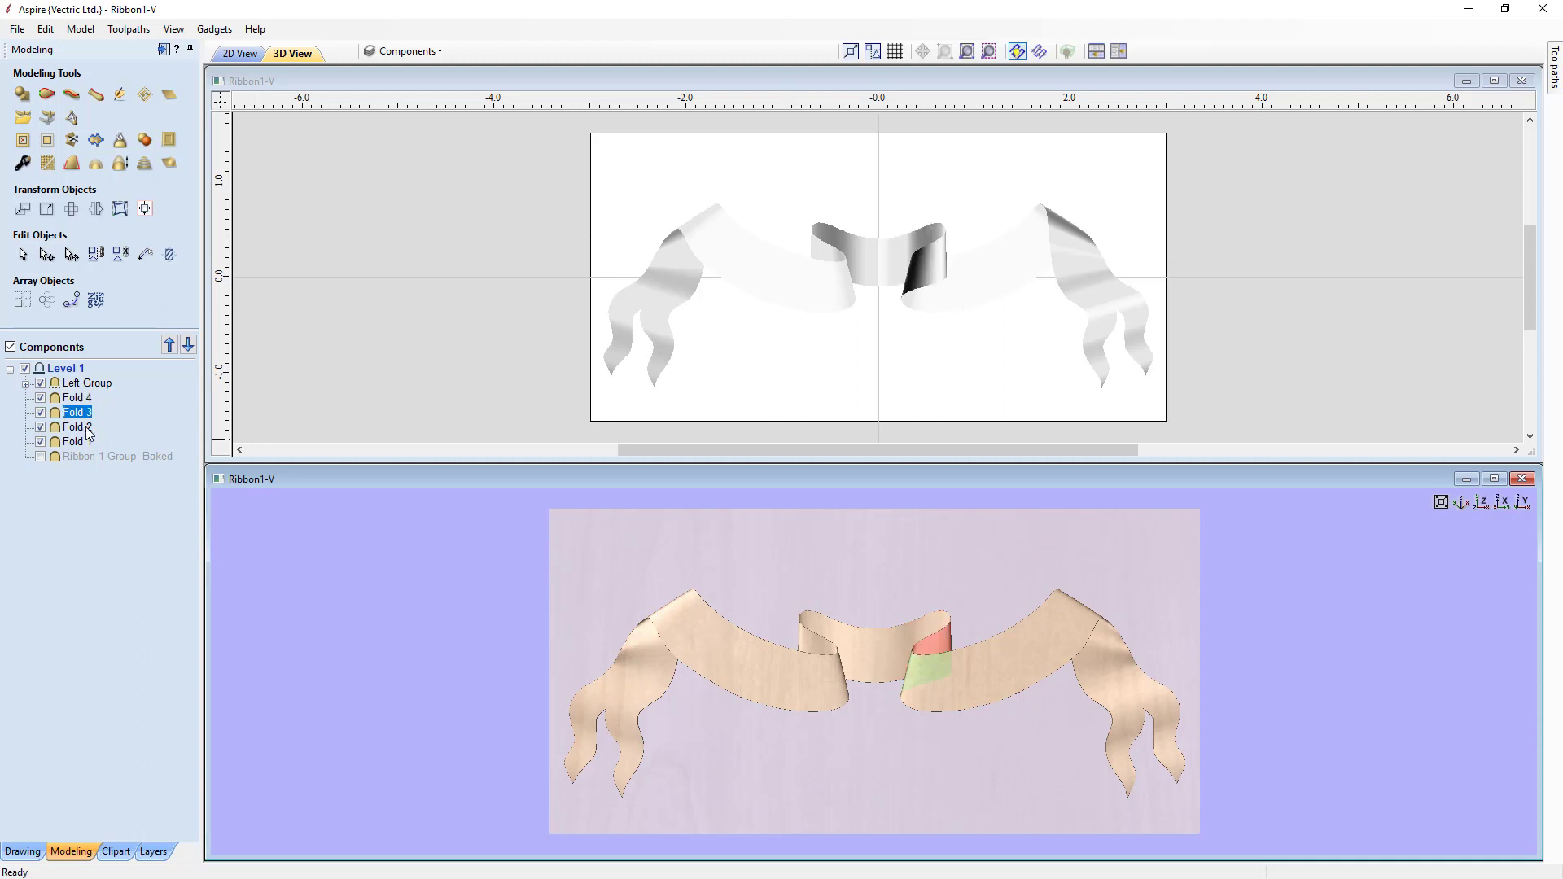
pyautogui.click(79, 427)
pyautogui.click(79, 443)
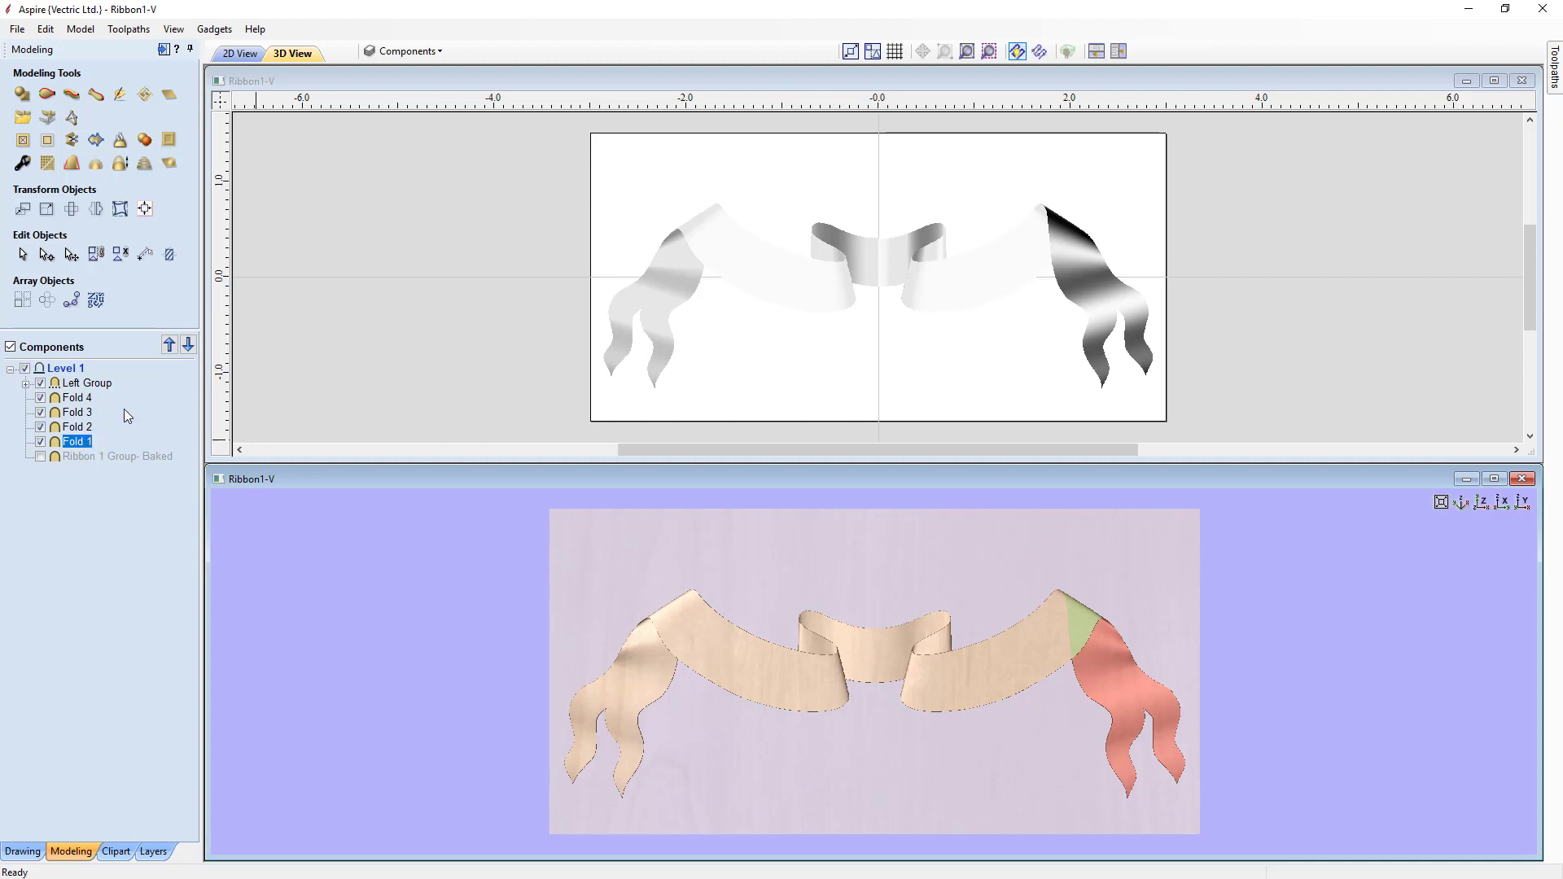
# Step: Toggle the Sweep Vectors and Outline Vectors layers on and off to view the ribbon's construction vectors
pyautogui.click(439, 51)
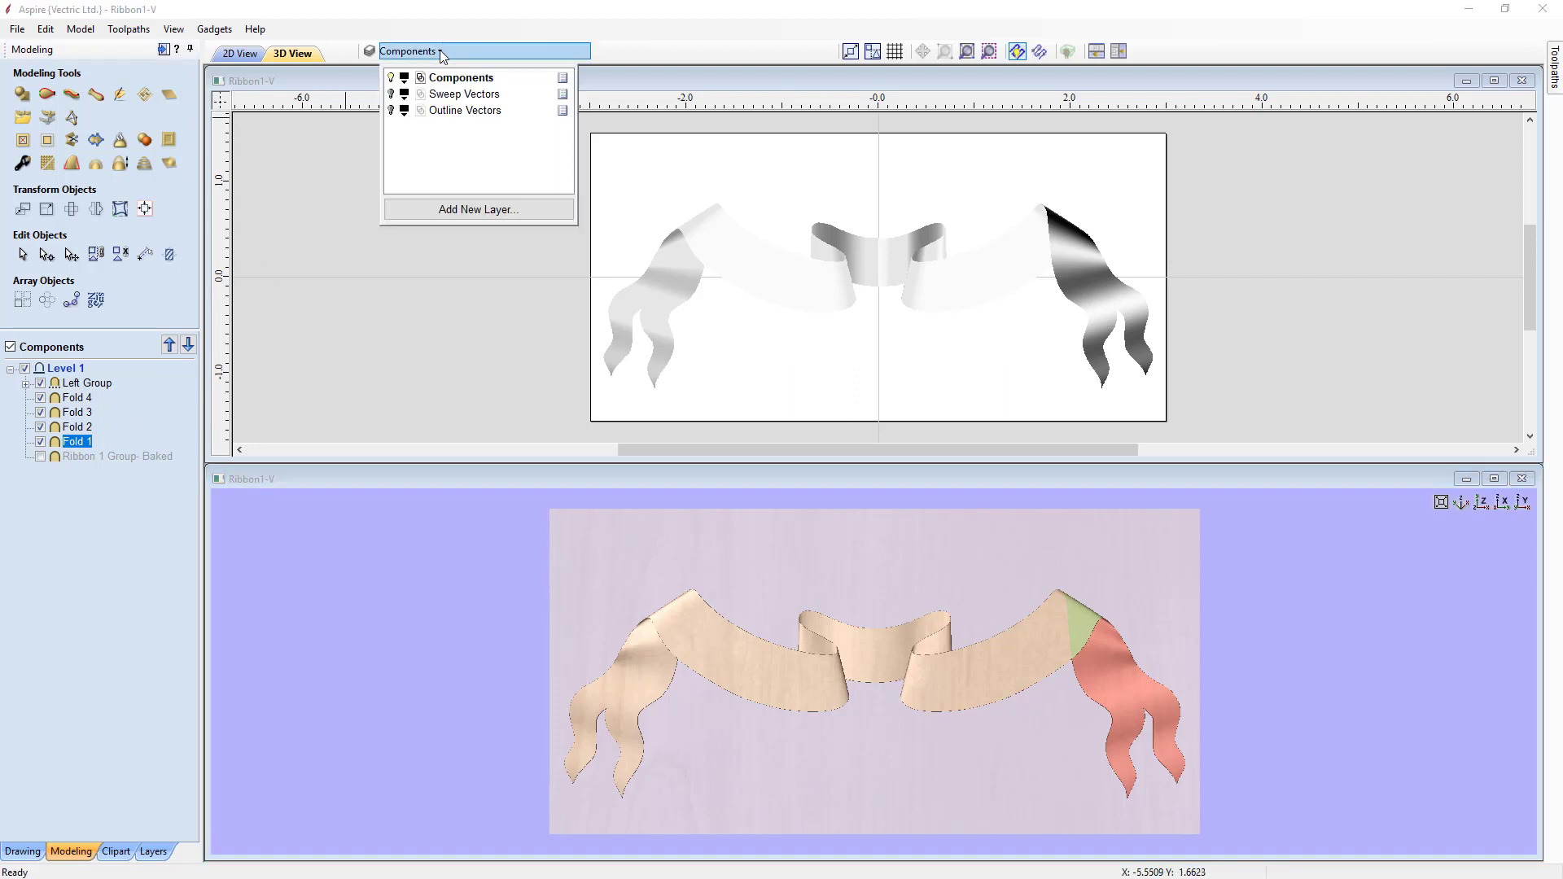
pyautogui.click(392, 96)
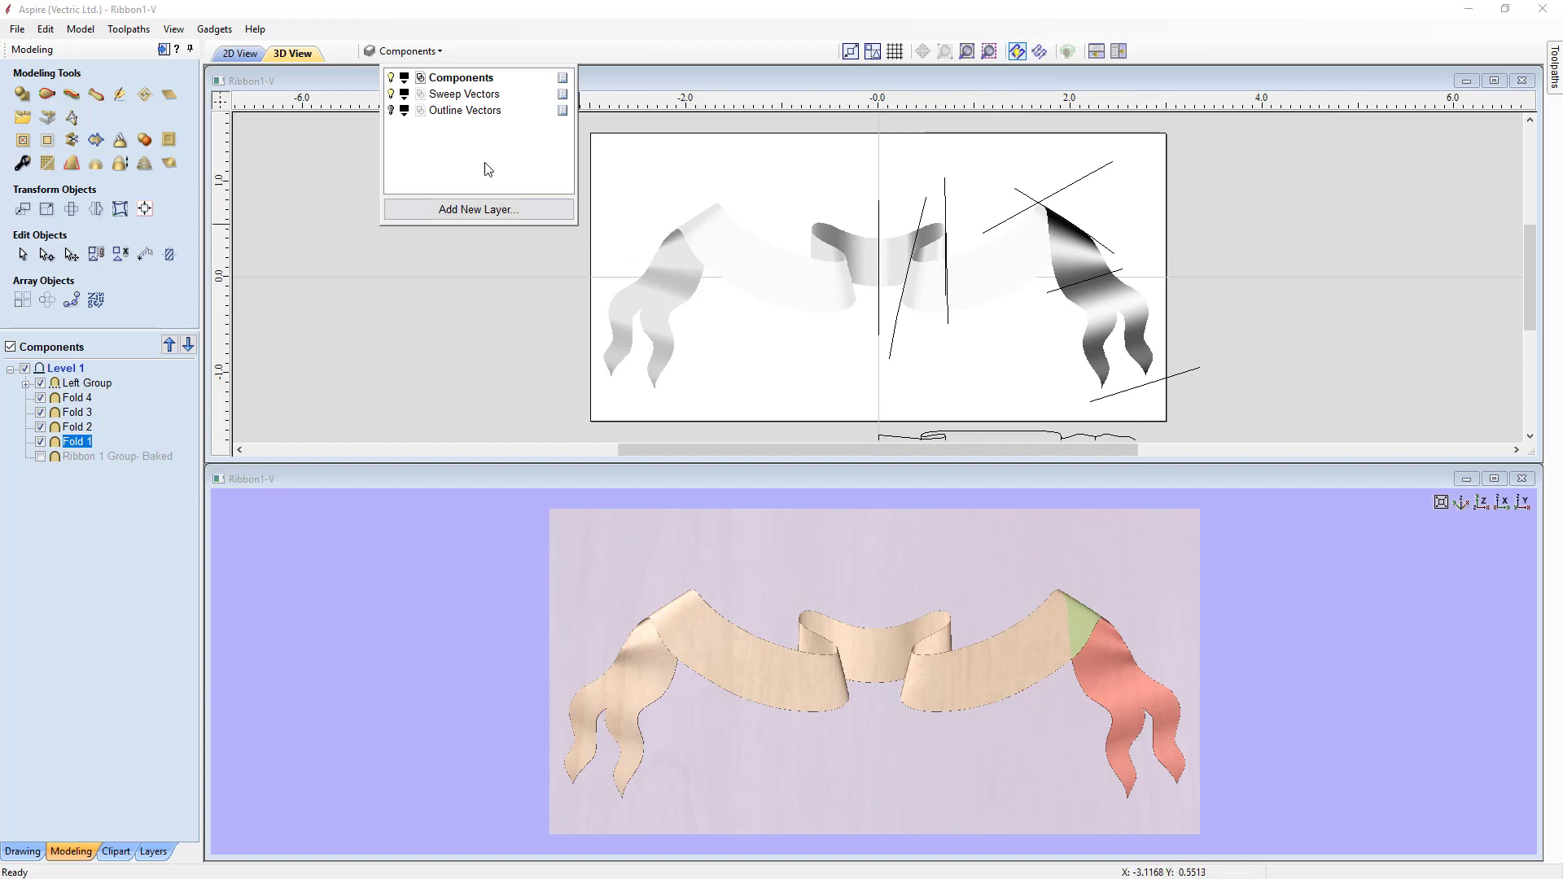
pyautogui.click(391, 110)
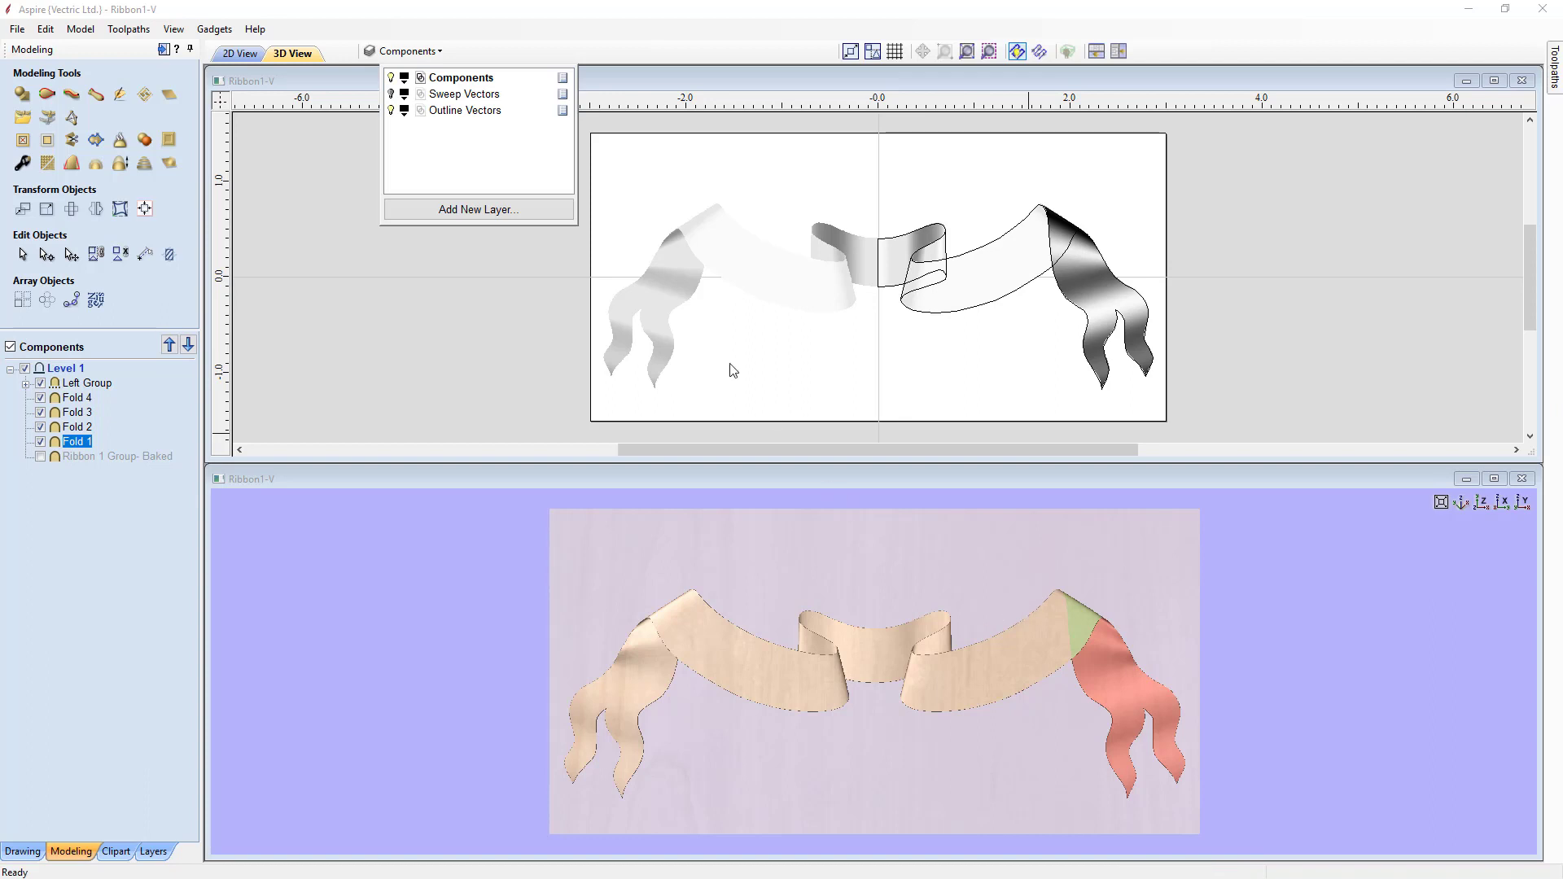
pyautogui.click(392, 111)
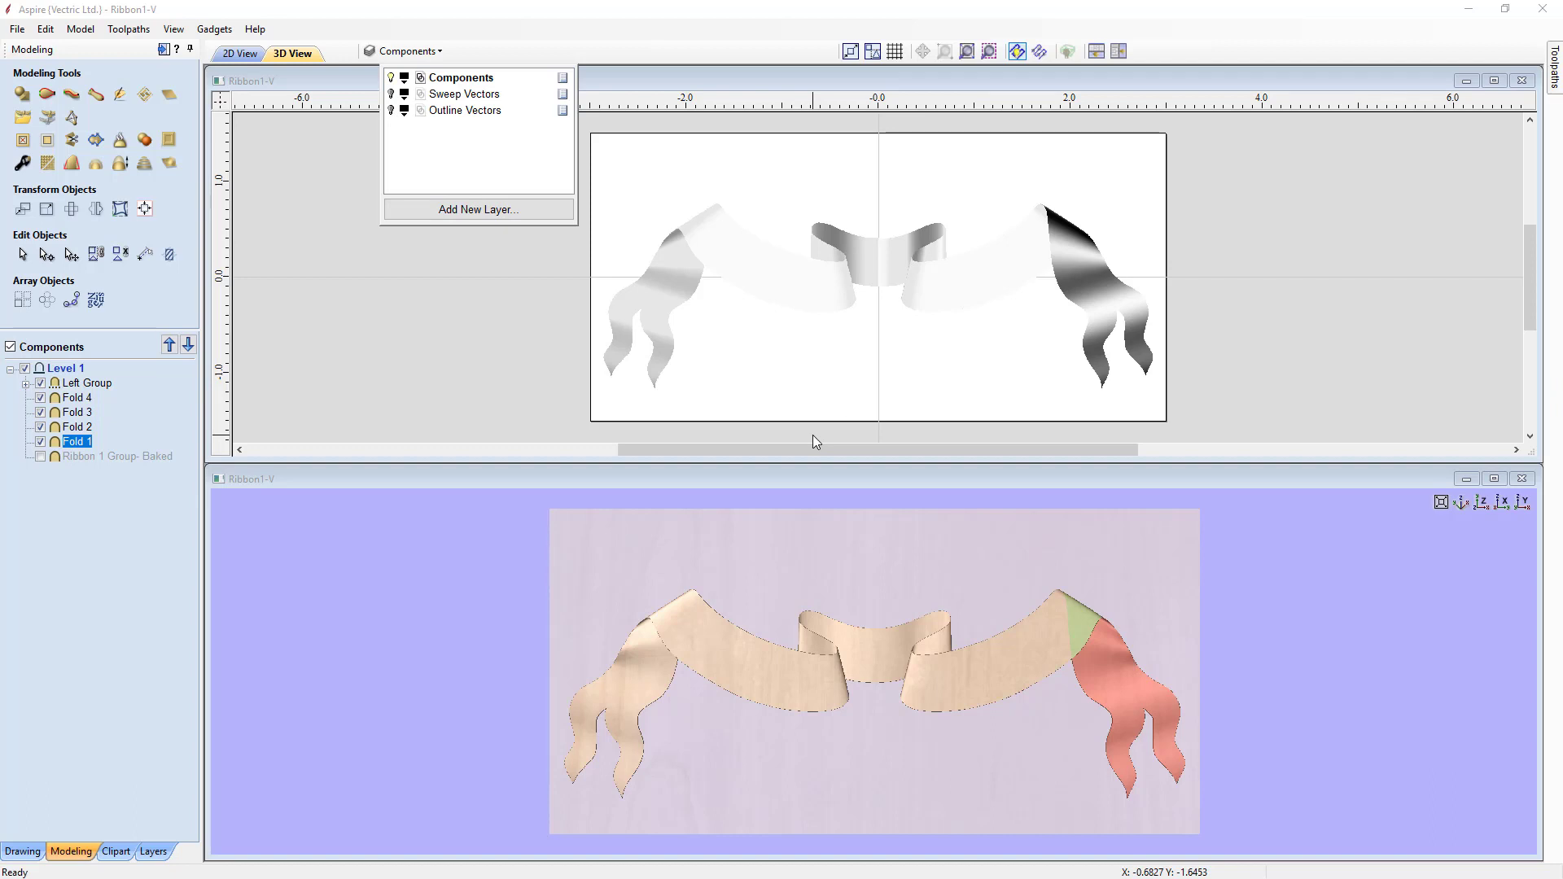
# Step: Toggle the Outline Vectors and Sweep Vectors layers off and on once more, then close the layer list
pyautogui.click(392, 110)
pyautogui.click(391, 94)
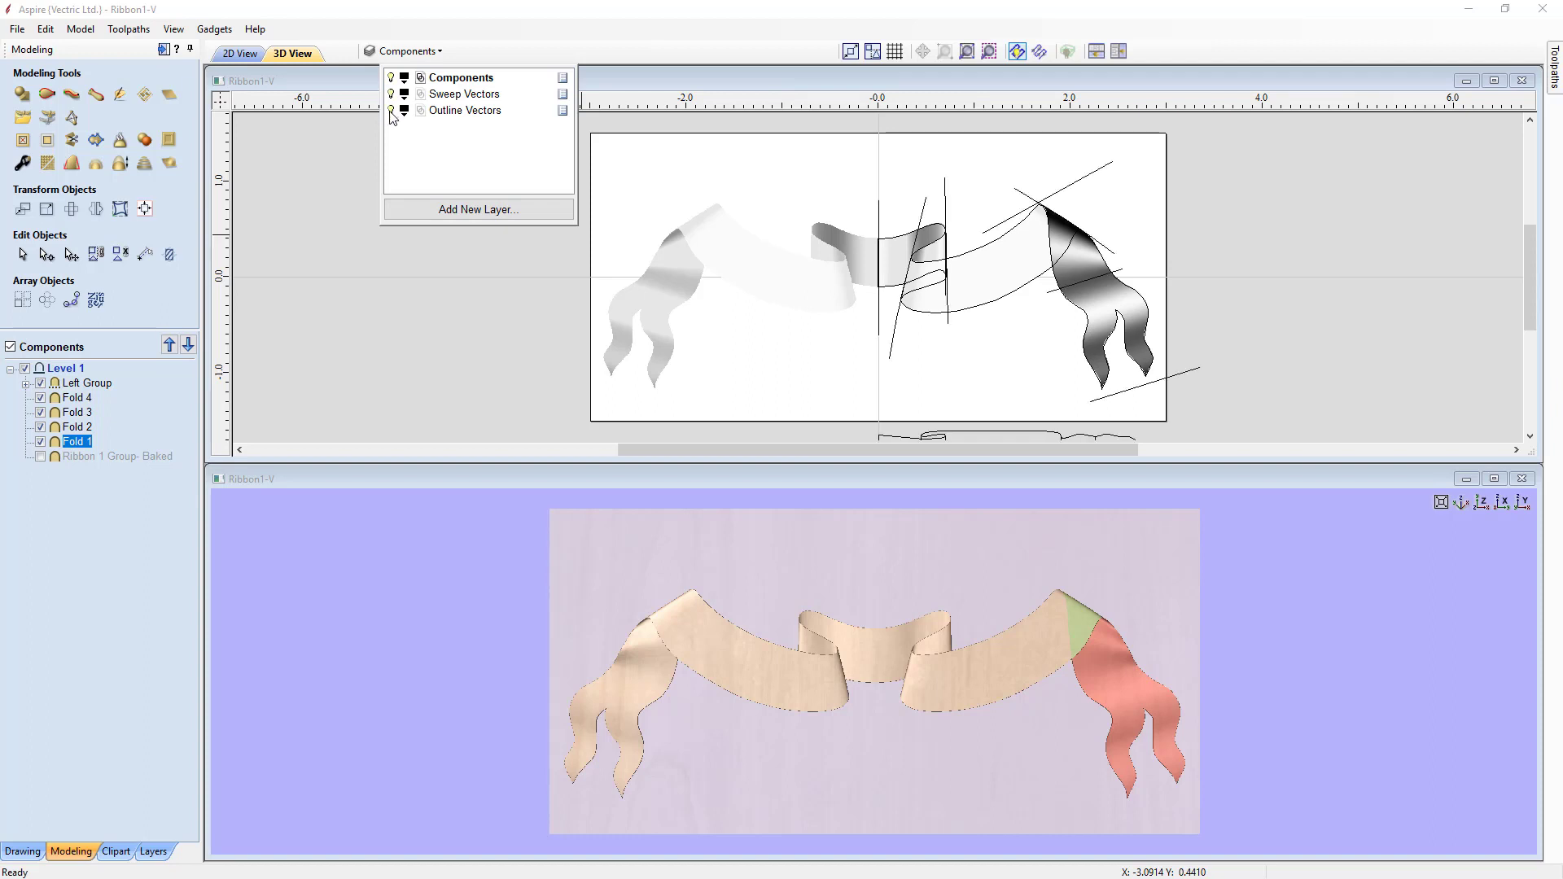
pyautogui.click(391, 111)
pyautogui.click(390, 94)
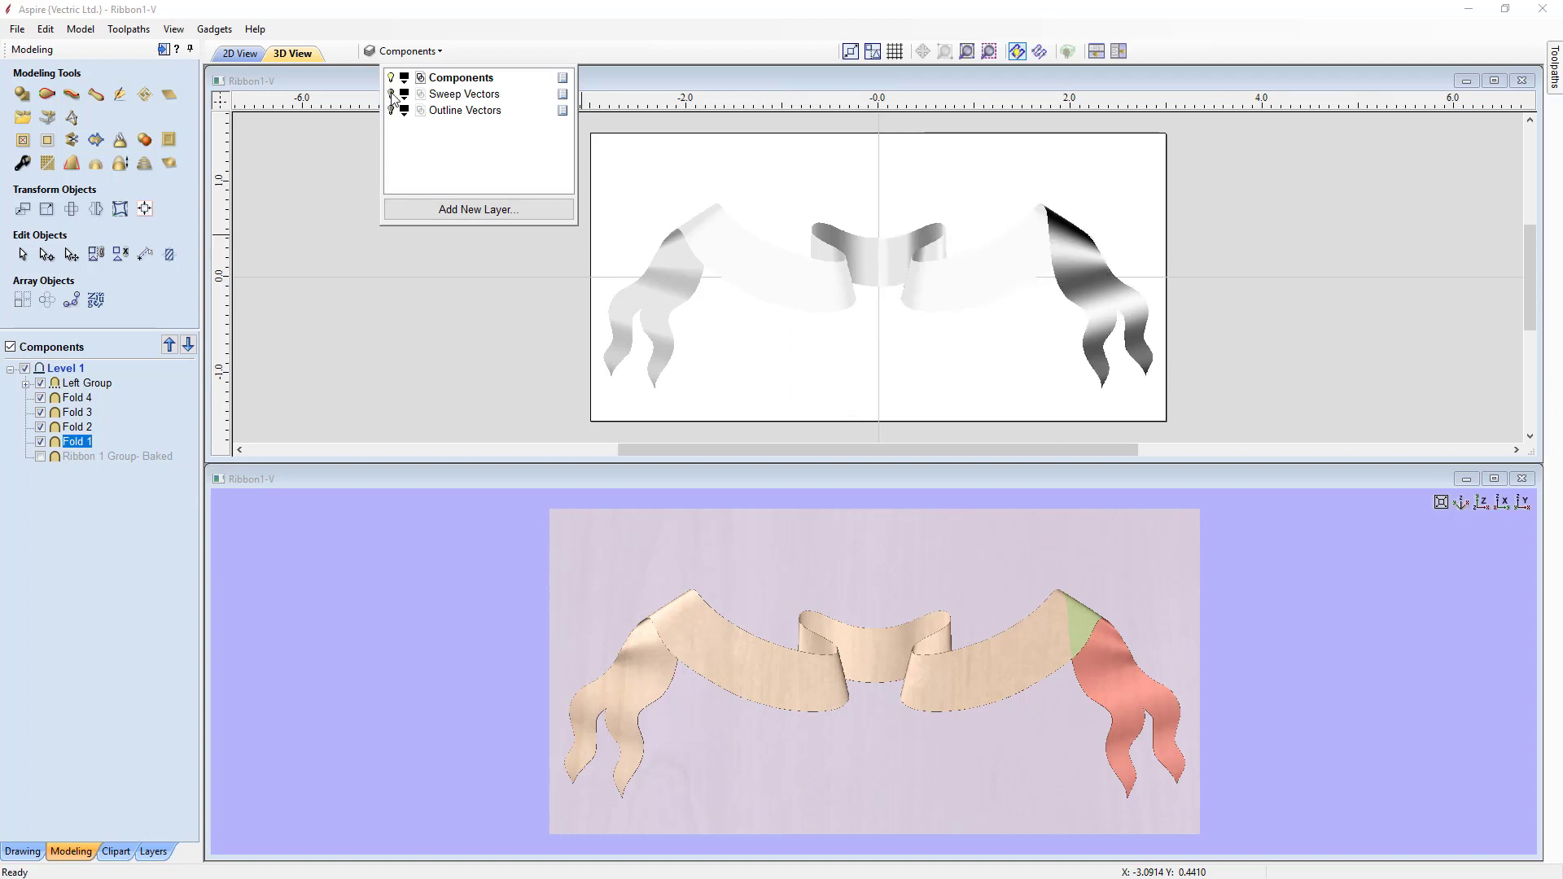
pyautogui.click(340, 167)
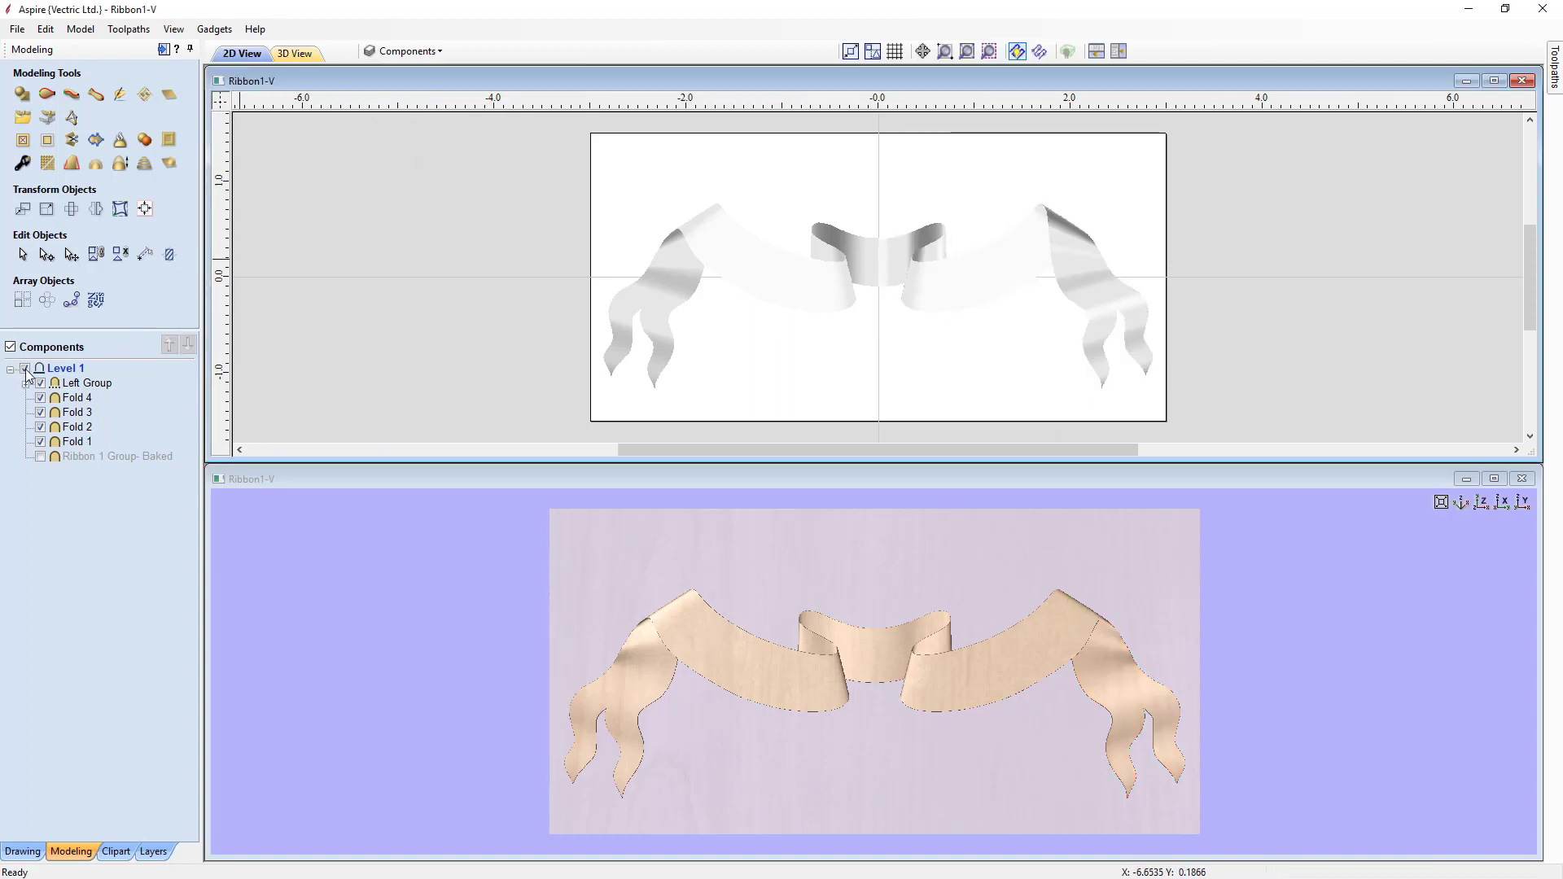
# Step: Hide the Left Group and Fold 4 to Fold 1 components and show the Ribbon 1 Group- Baked model instead
pyautogui.click(26, 383)
pyautogui.click(26, 383)
pyautogui.click(40, 384)
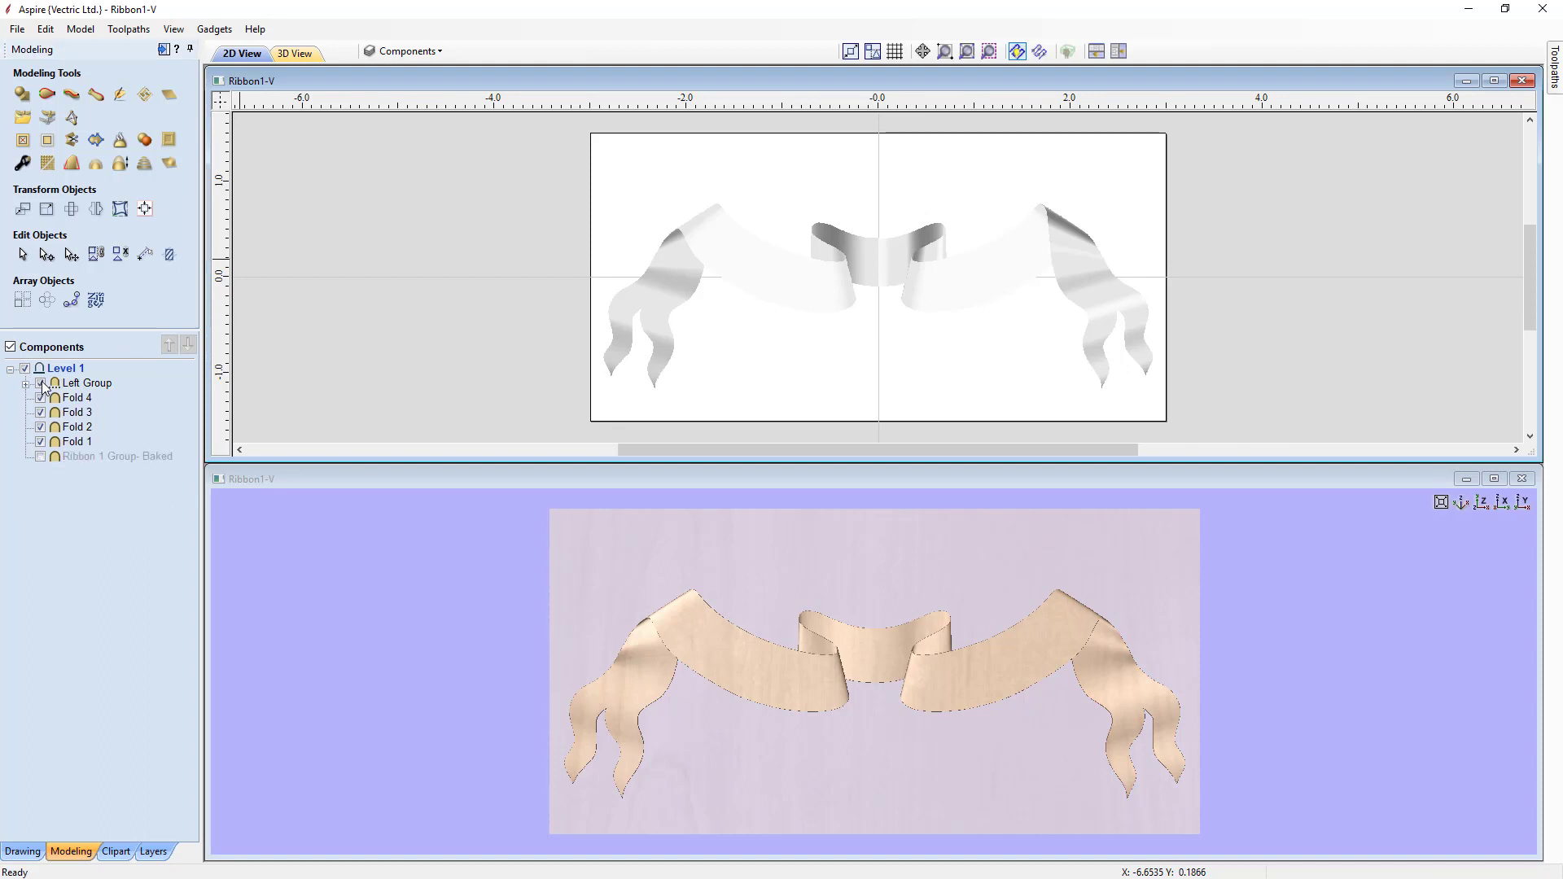
pyautogui.click(40, 399)
pyautogui.click(40, 412)
pyautogui.click(40, 427)
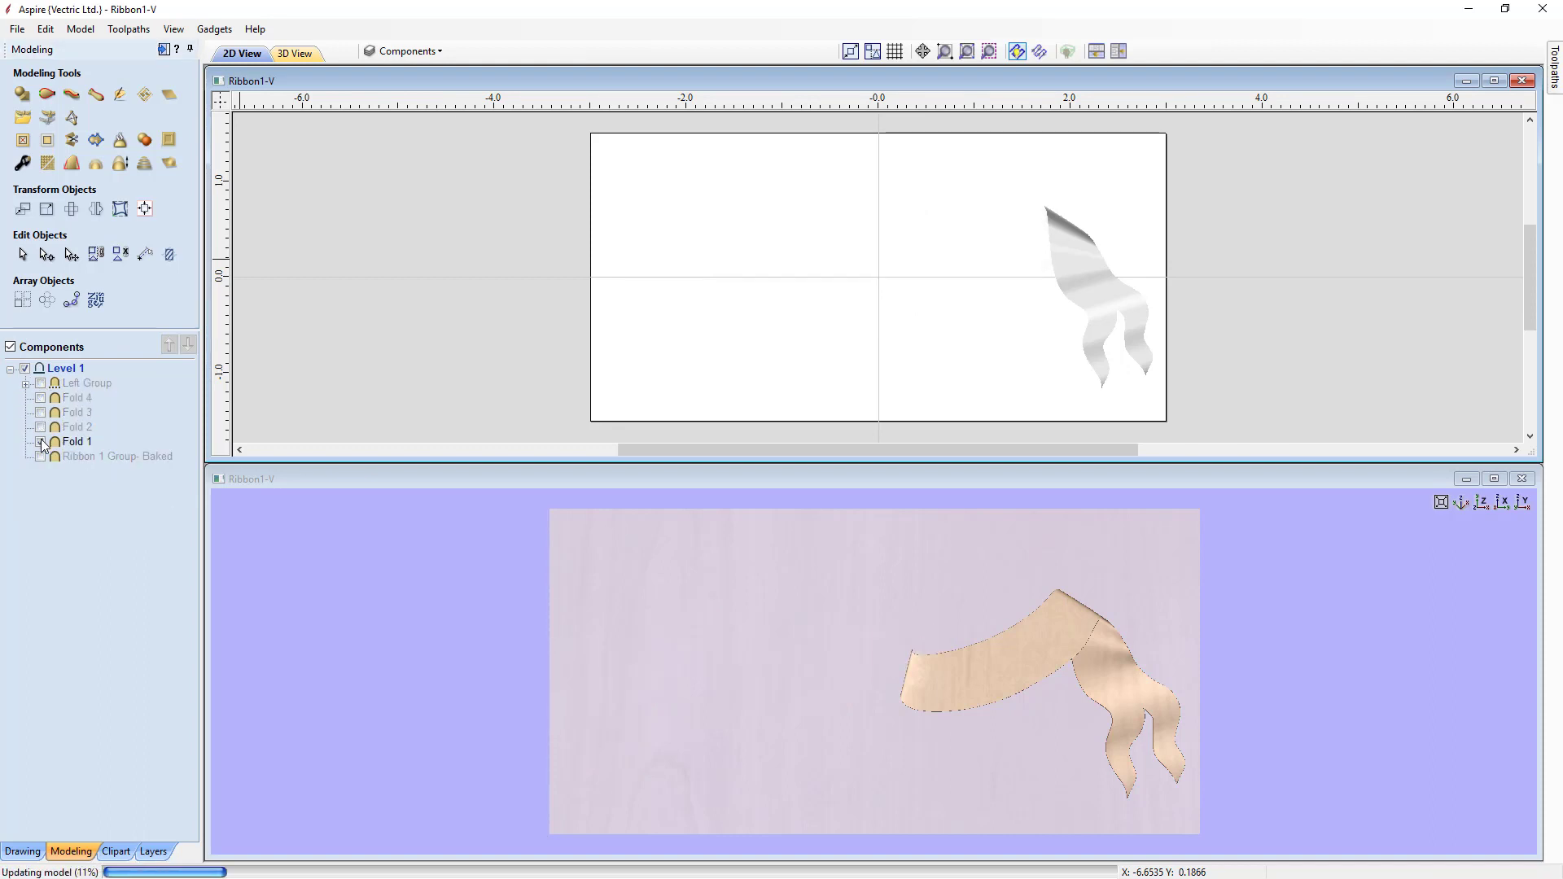
pyautogui.click(40, 441)
pyautogui.click(41, 456)
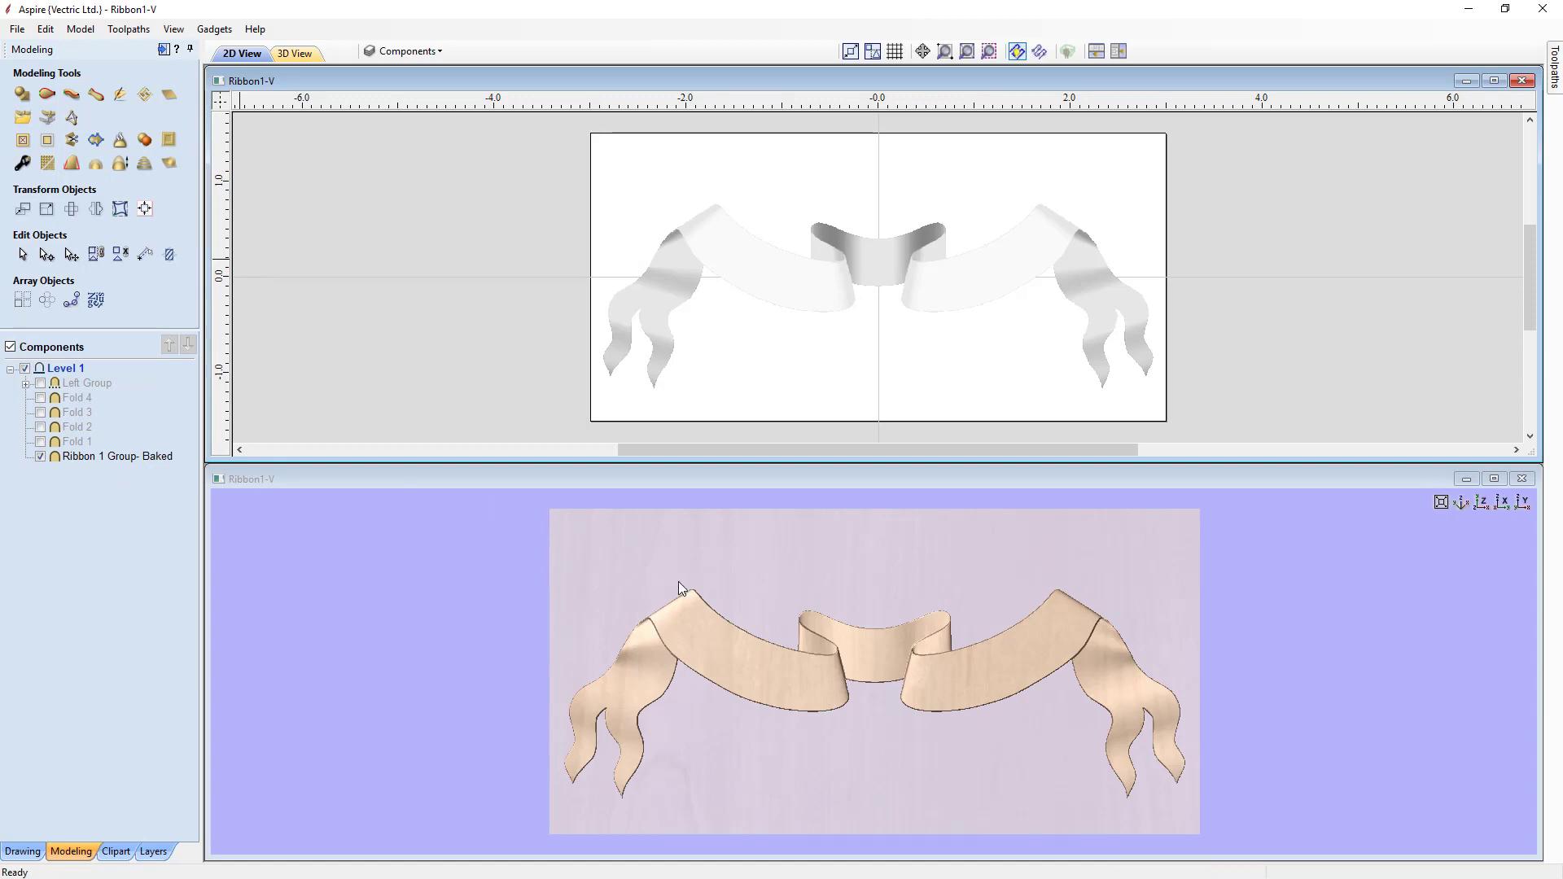
pyautogui.click(910, 701)
pyautogui.moveTo(910, 701); pyautogui.dragTo(929, 663)
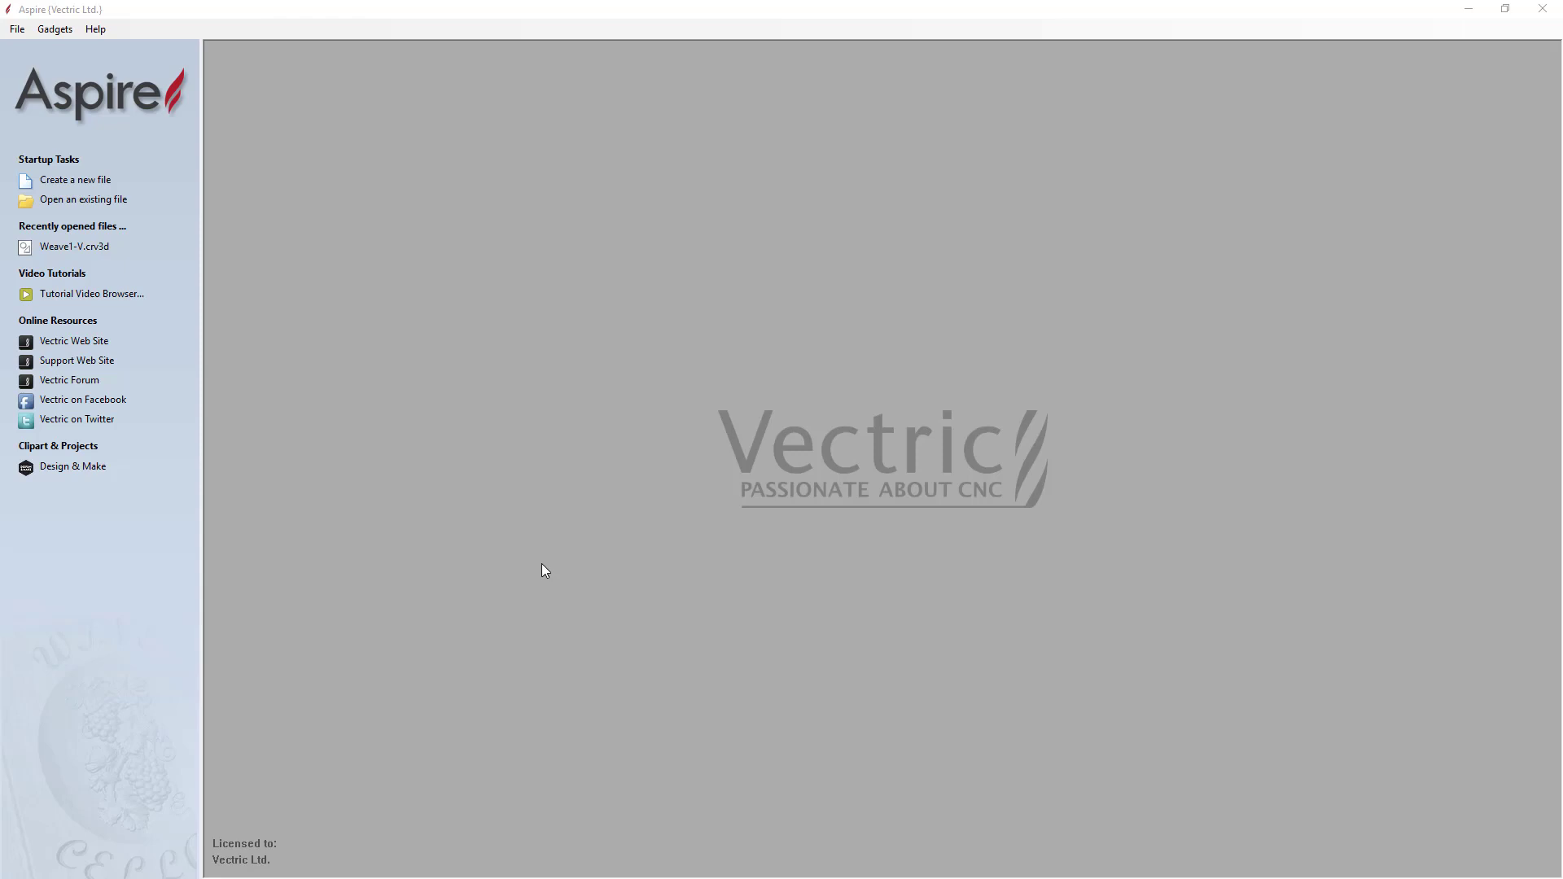
# Step: Open the Weave1-V.crv3d clipart file from the Clipart Weaves folder
pyautogui.click(92, 205)
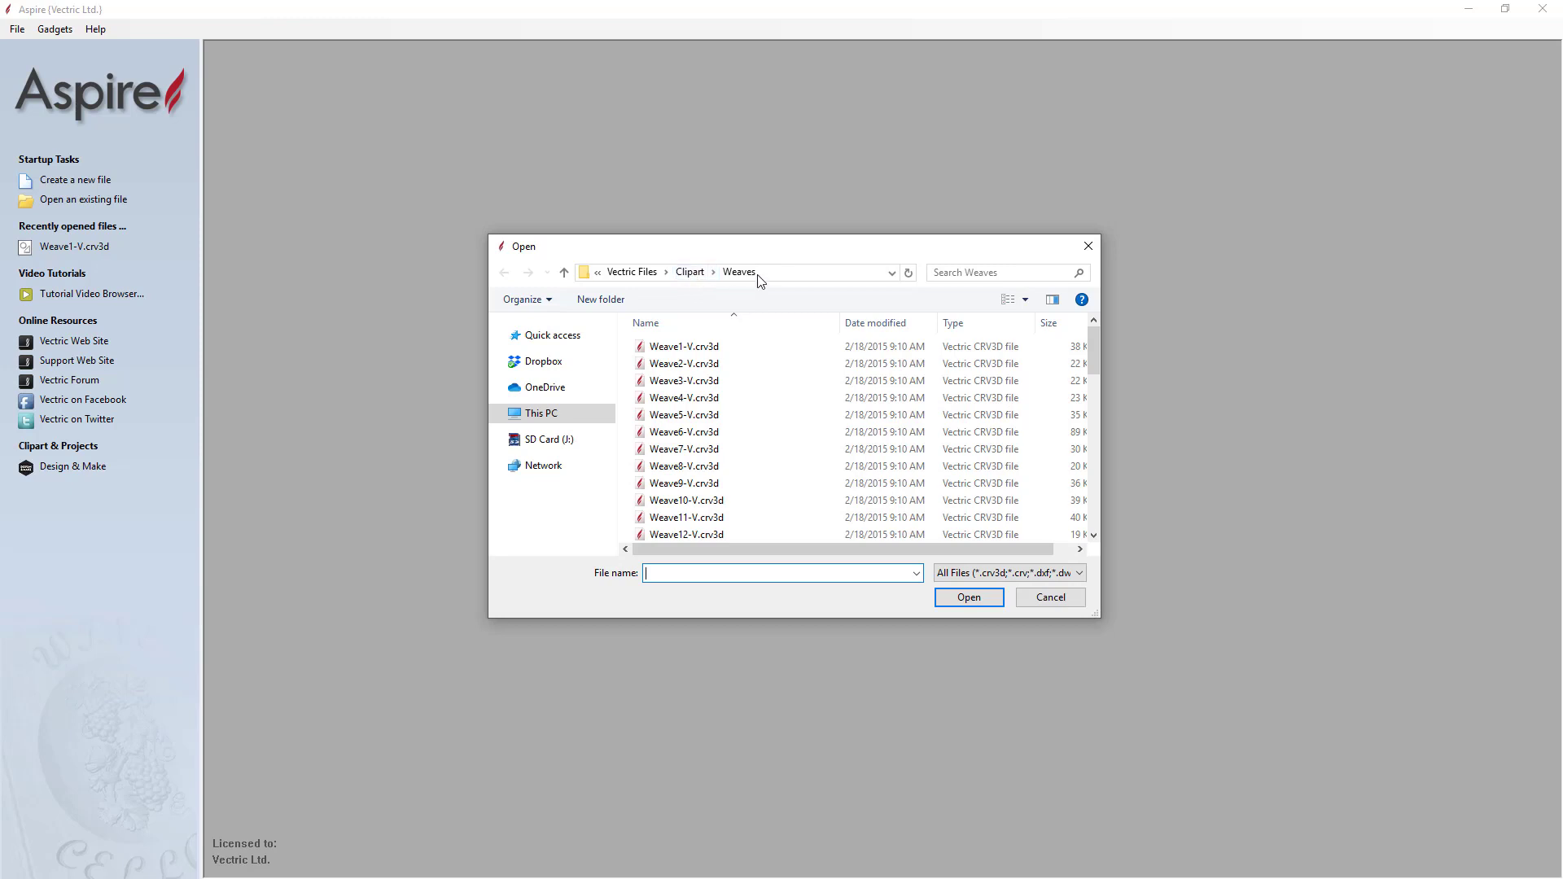
pyautogui.click(704, 348)
pyautogui.click(985, 604)
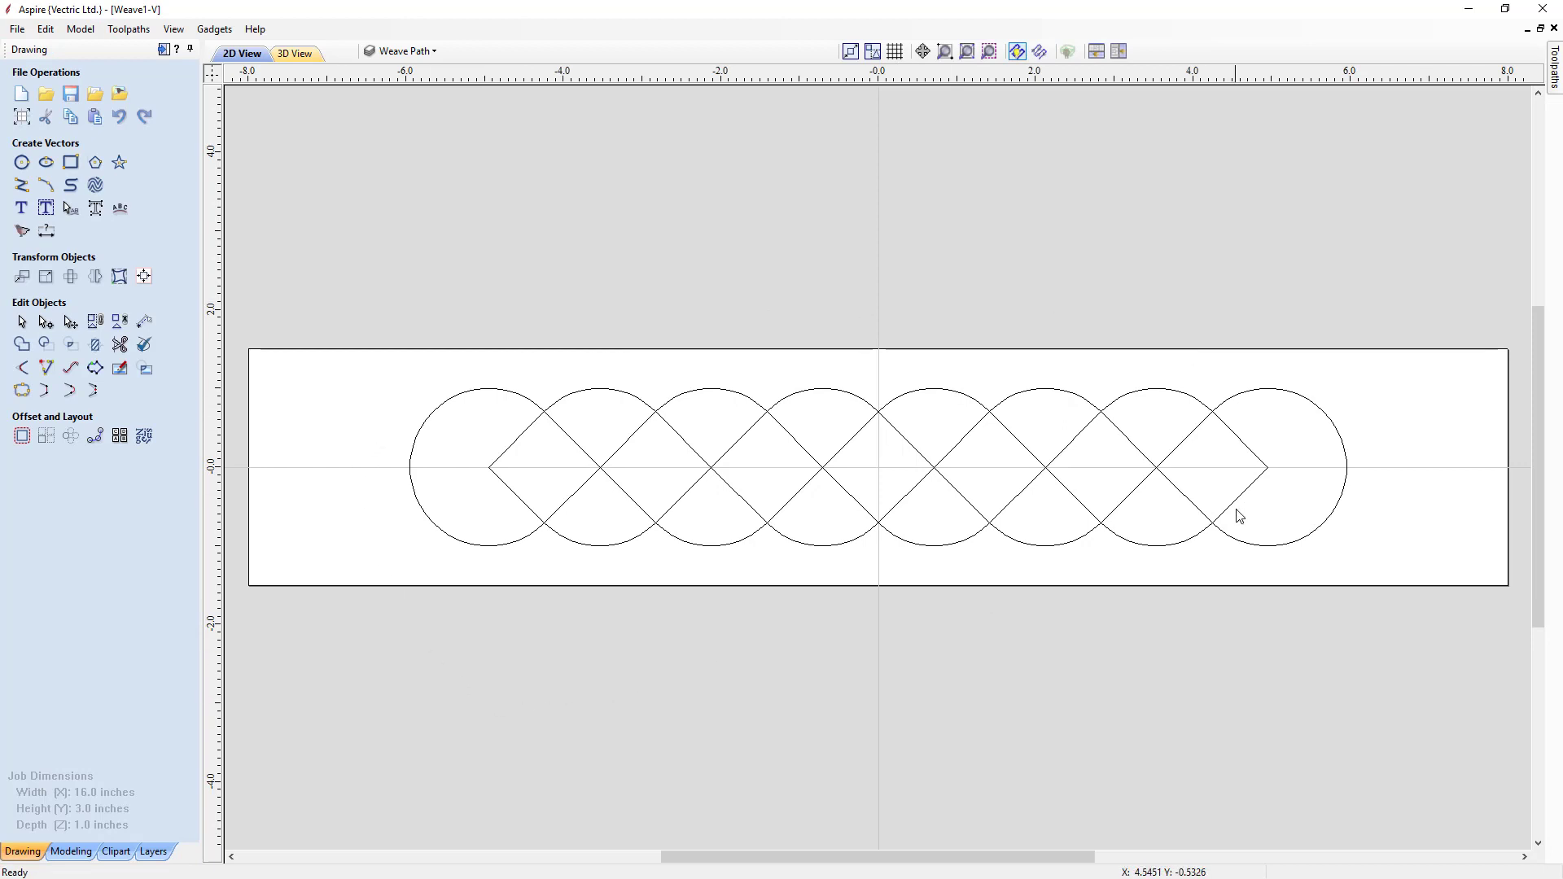
# Step: Open the layers list, show the Cross Sections layer and hide the Weave Path layer
pyautogui.click(66, 853)
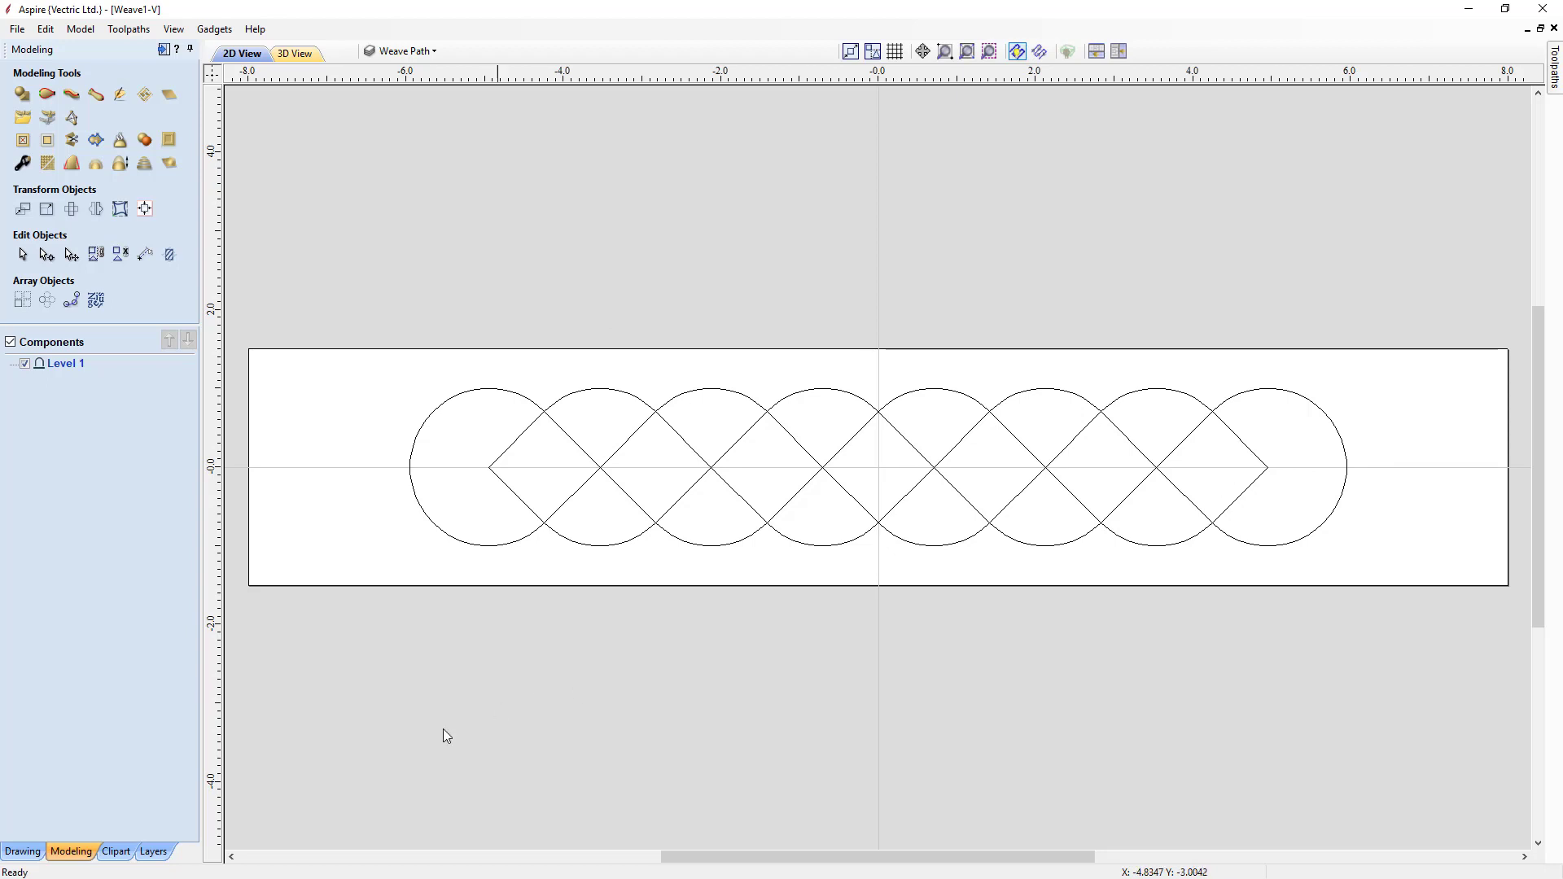
pyautogui.click(162, 858)
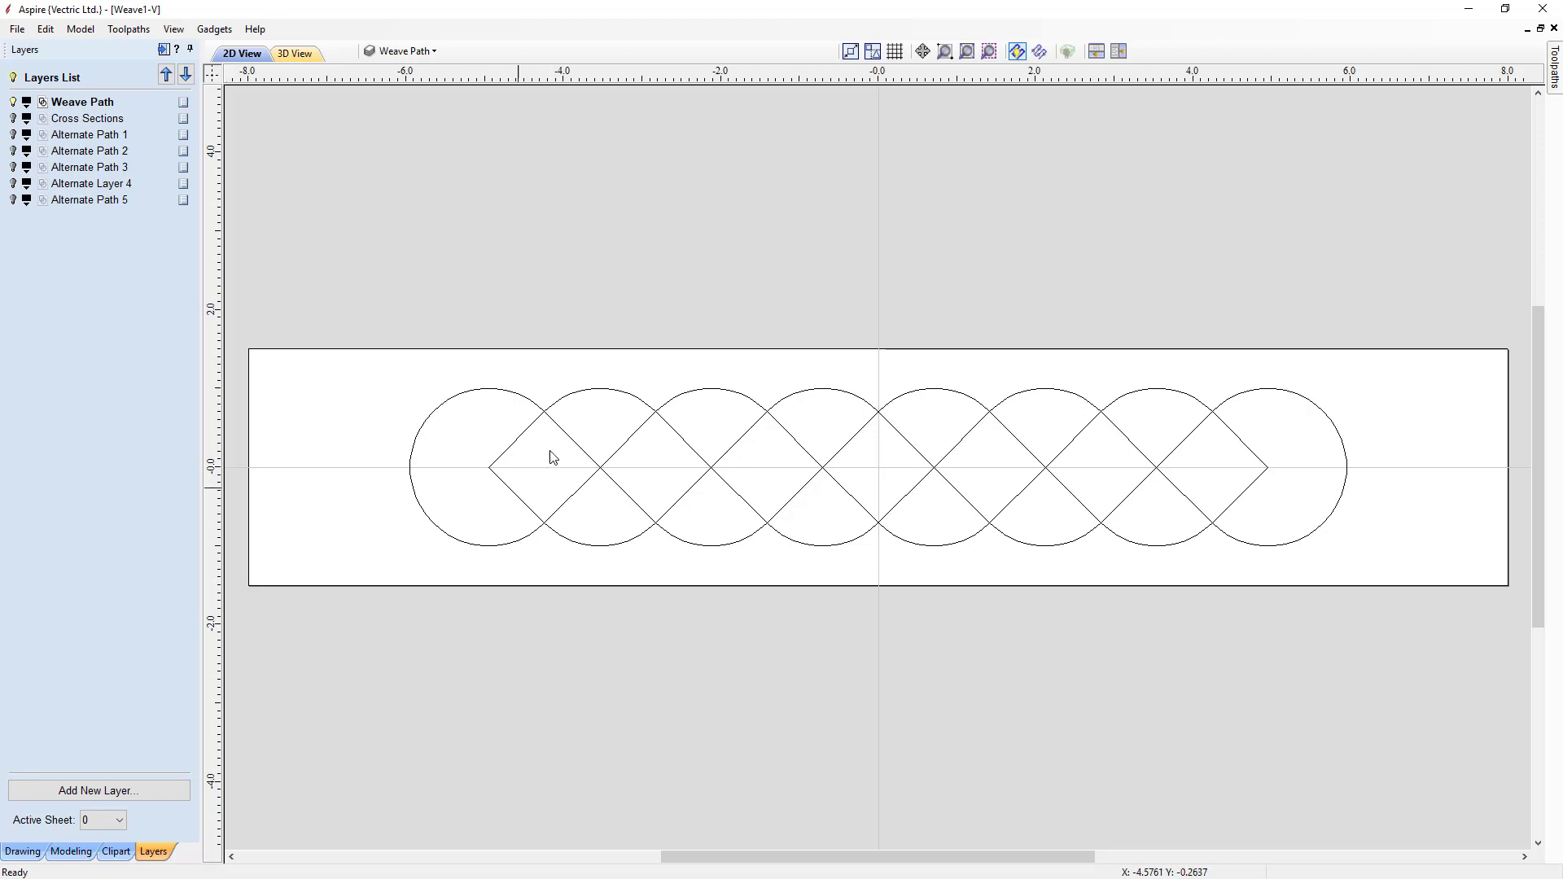
pyautogui.click(14, 118)
pyautogui.click(14, 102)
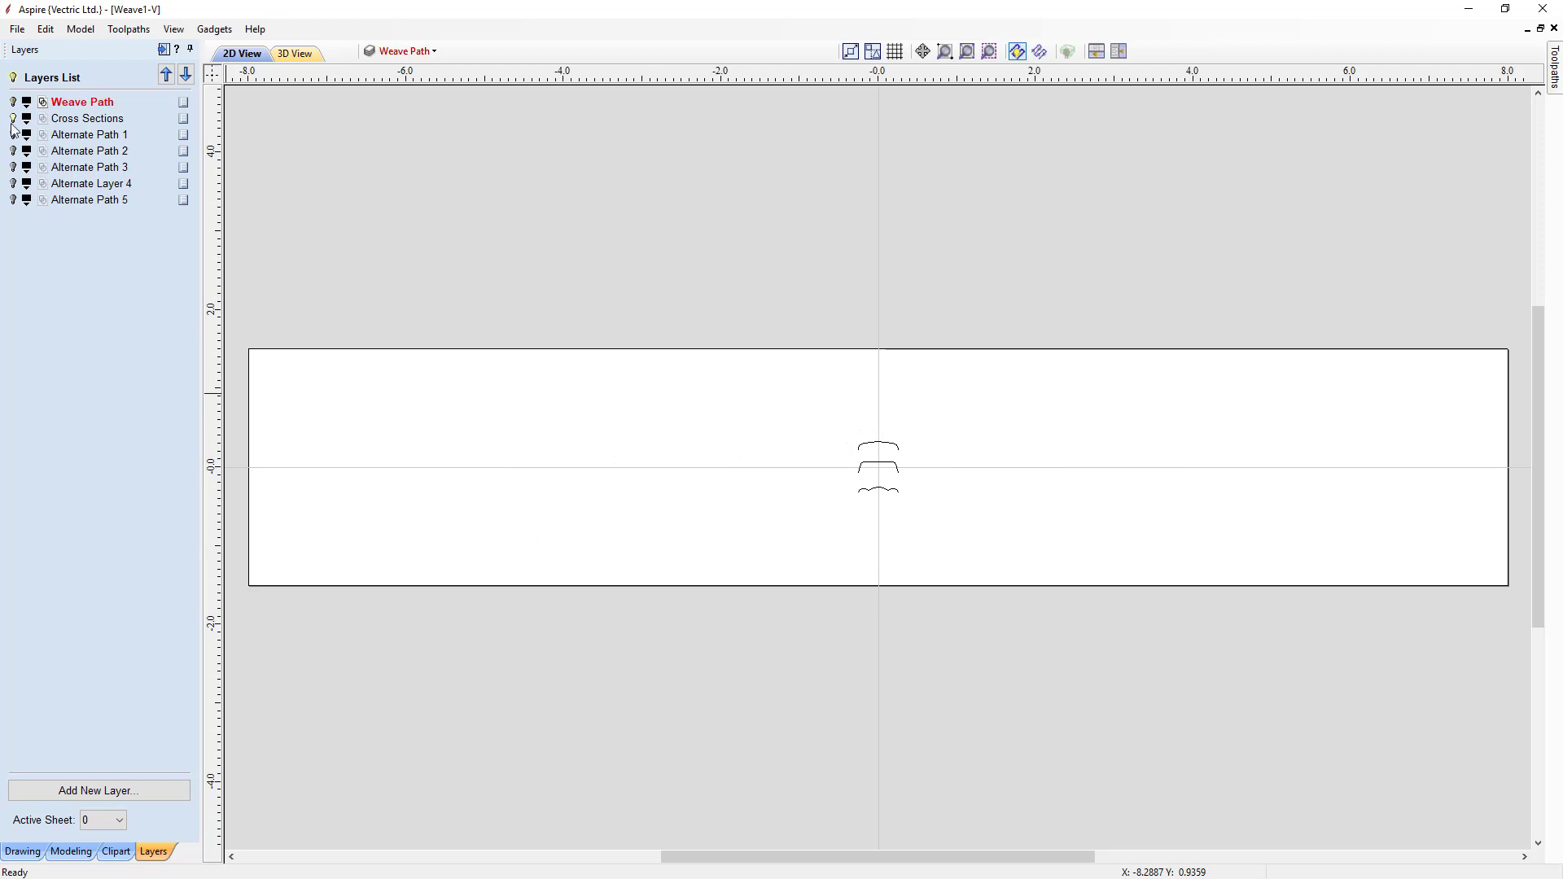
# Step: Toggle Alternate Path 1, 2, 3, Alternate Layer 4 and Alternate Path 5 on and off in turn to compare them
pyautogui.click(14, 135)
pyautogui.click(13, 135)
pyautogui.click(14, 151)
pyautogui.click(14, 152)
pyautogui.click(14, 167)
pyautogui.click(14, 168)
pyautogui.click(13, 184)
pyautogui.click(14, 184)
pyautogui.click(14, 201)
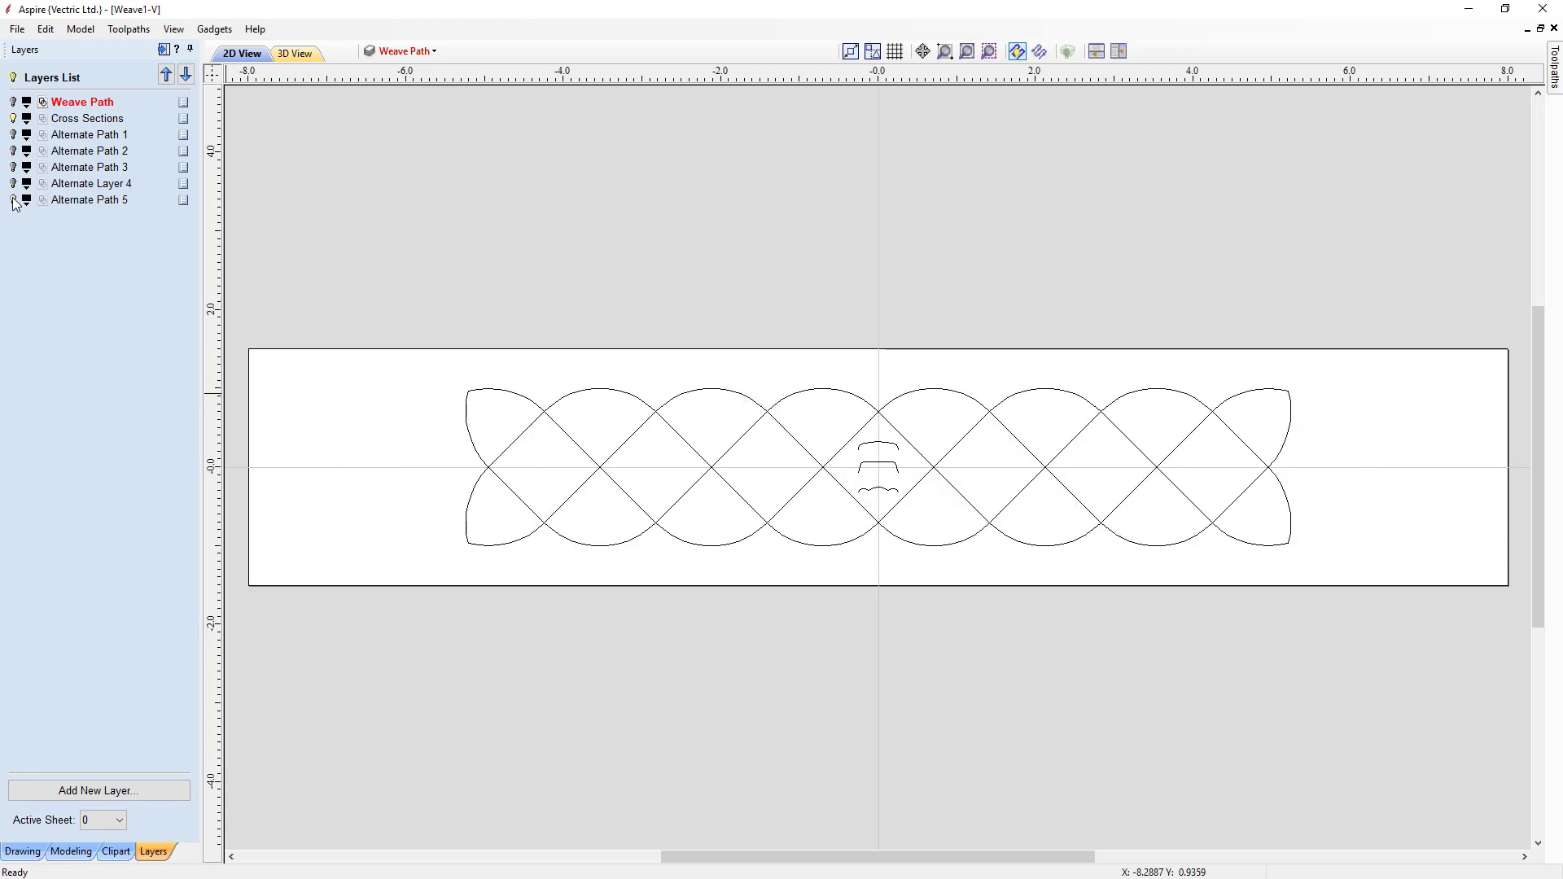
pyautogui.click(14, 201)
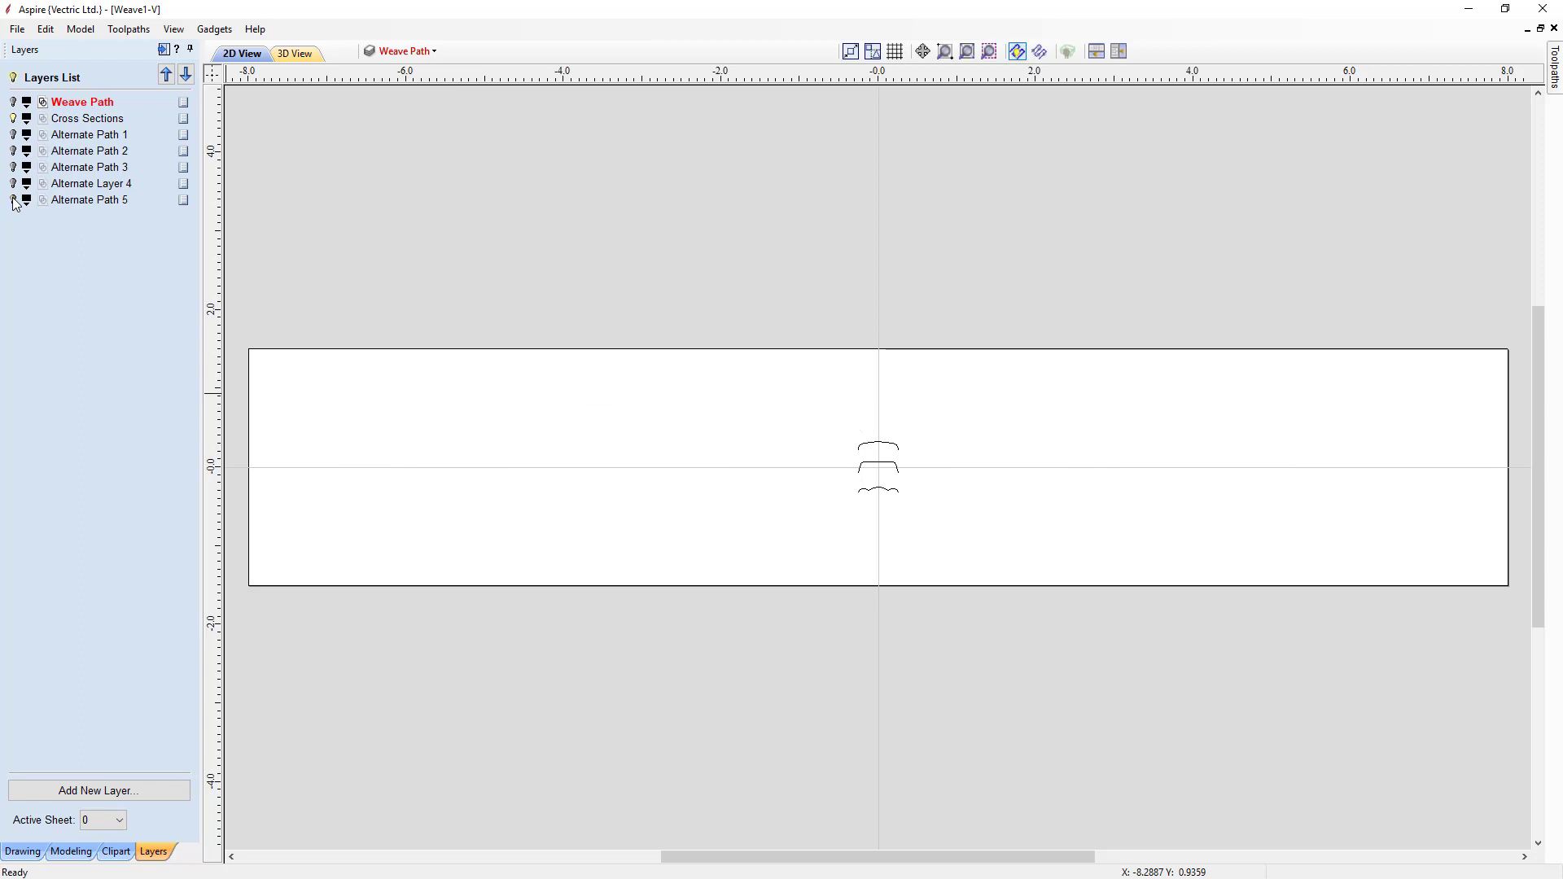